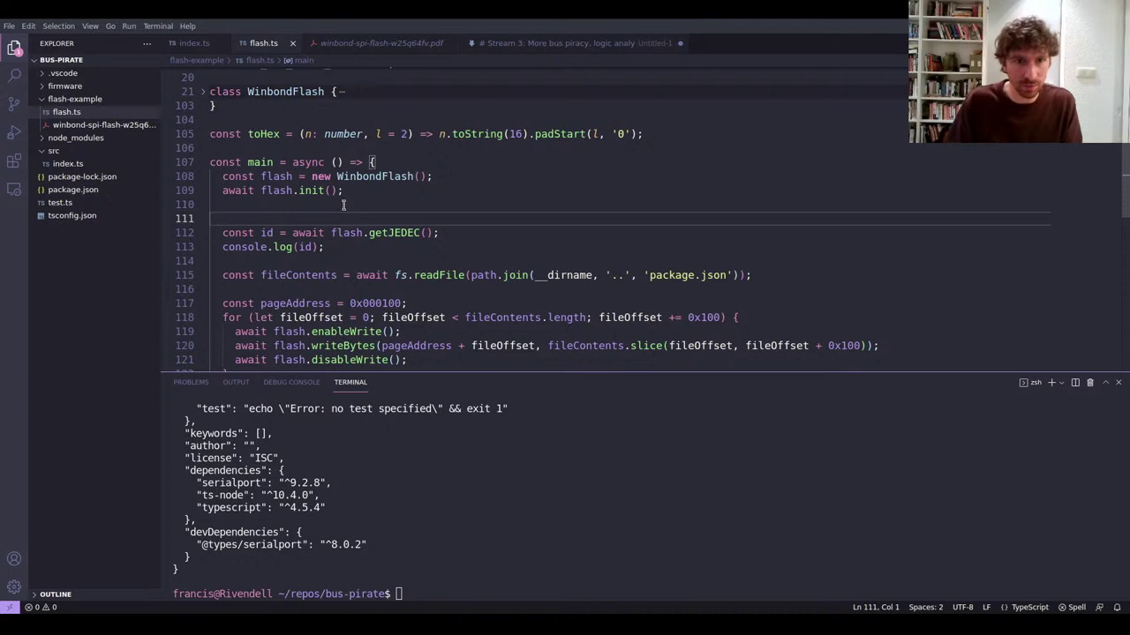
Add the line await delay(5000); below flash.init() in the main function and save flash.ts
key(Return)
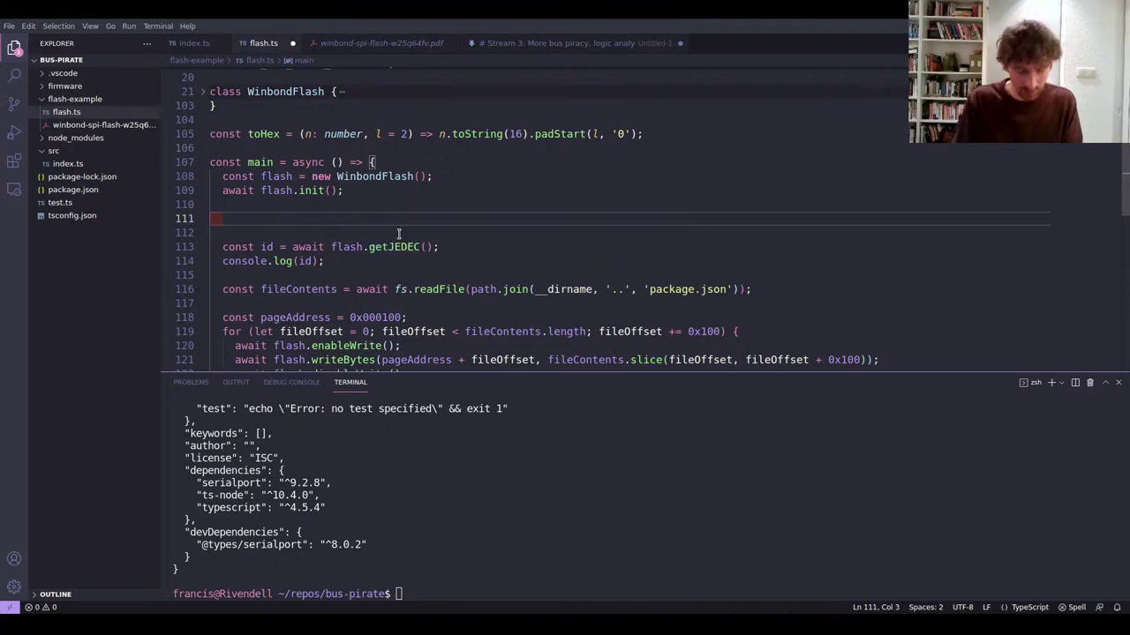
text(await delay()
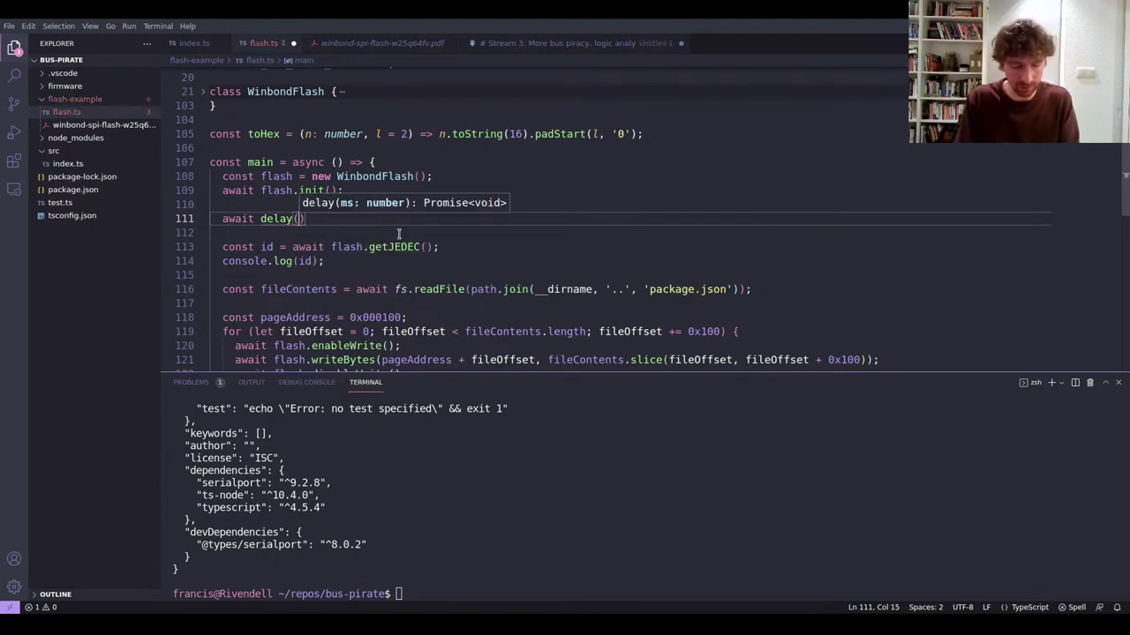
text(5000);)
key(ctrl+s)
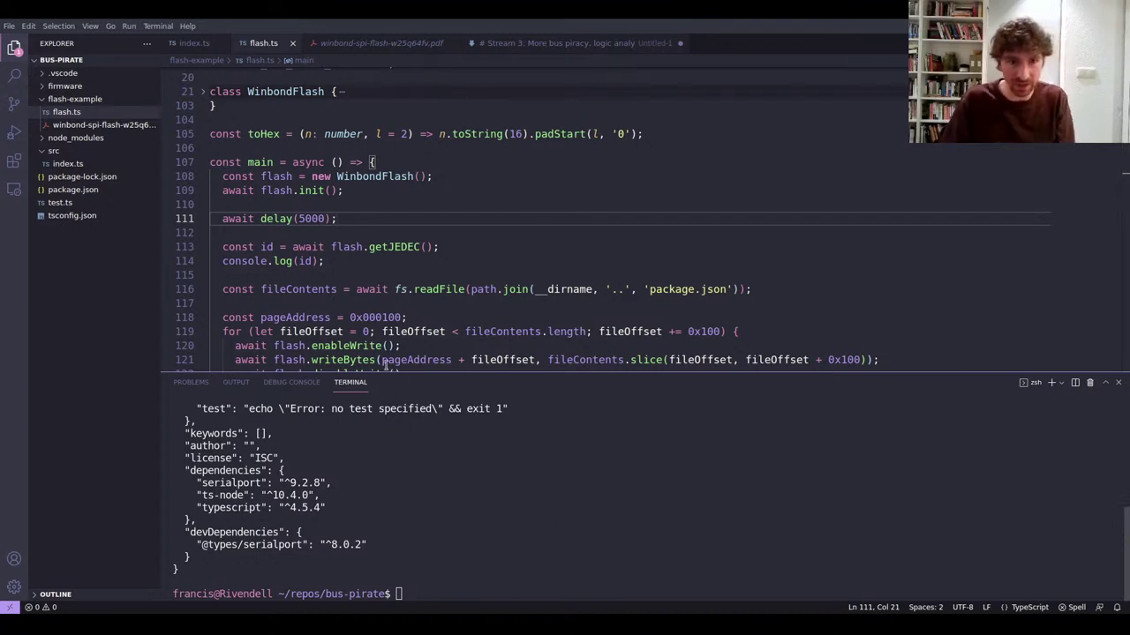
Set the delay call's value in main to 6000
click(301, 219)
key(BackSpace)
text(6)
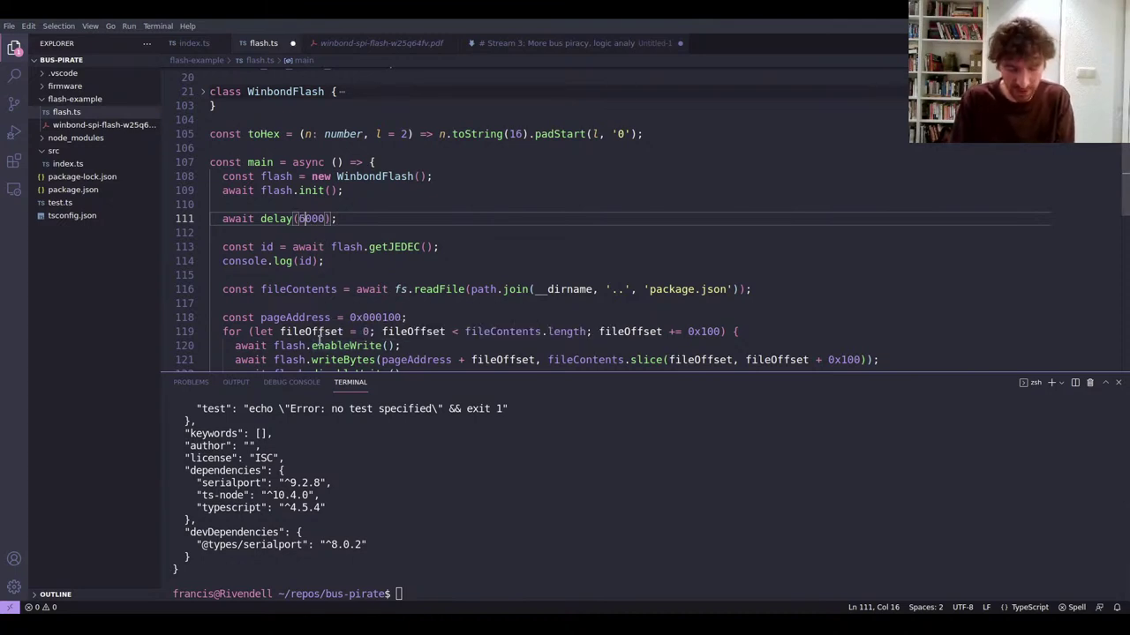
Run ts-node flash-example/flash.ts in the terminal
click(449, 446)
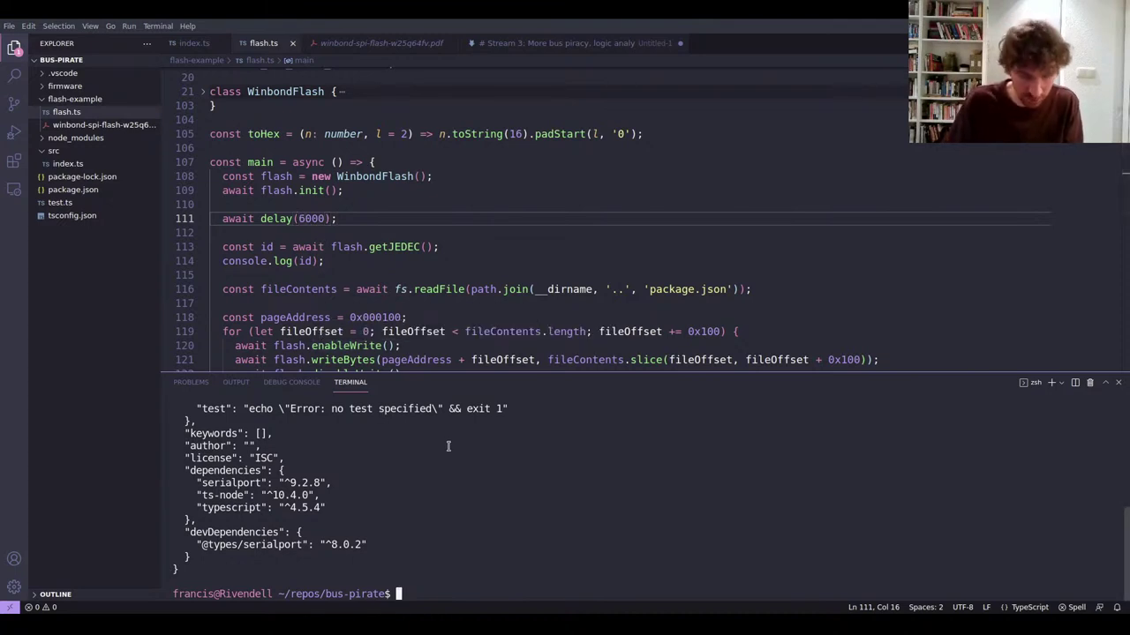
key(Up)
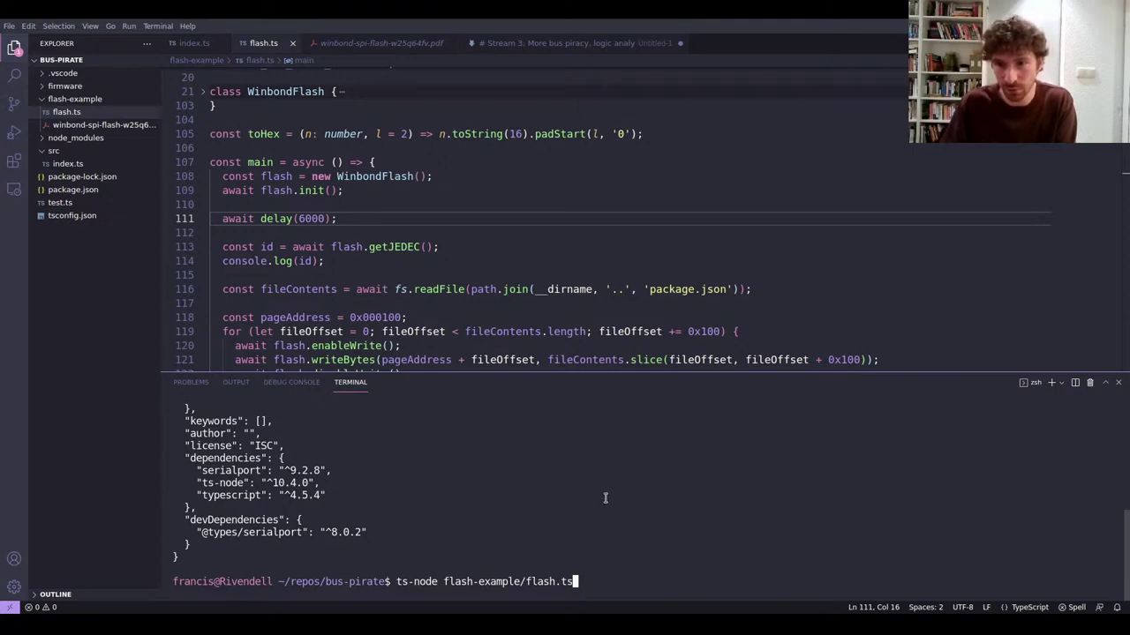
key(Return)
Switch to the Saleae Logic analyzer, record the flash traffic on digital channels 0 to 2, and stop the capture
key(alt+Tab)
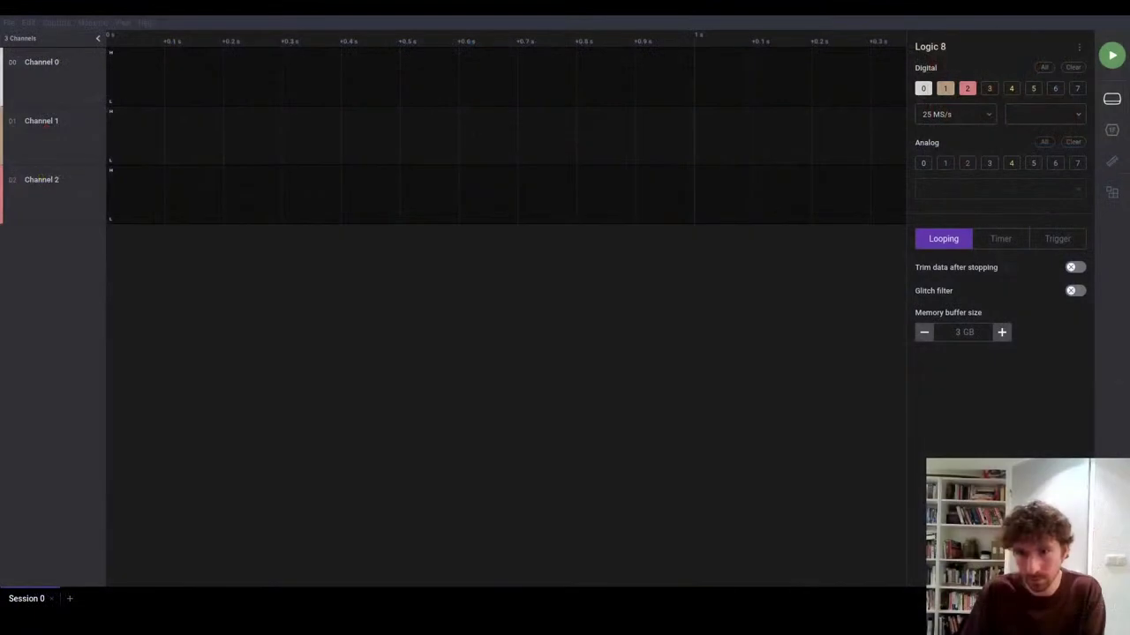
click(1112, 55)
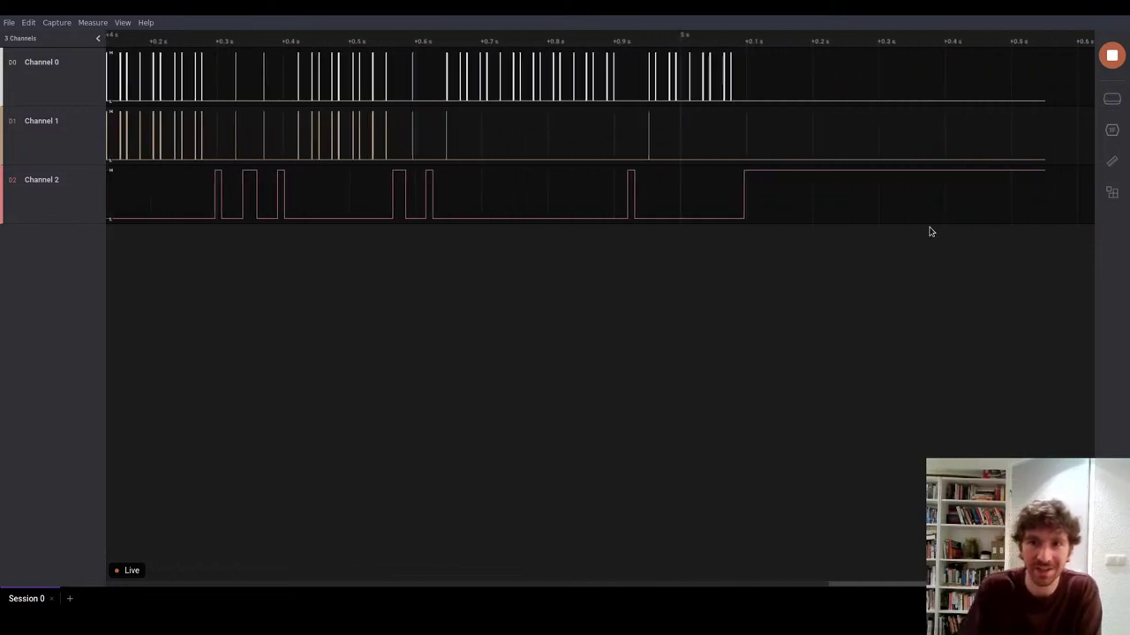
click(1111, 56)
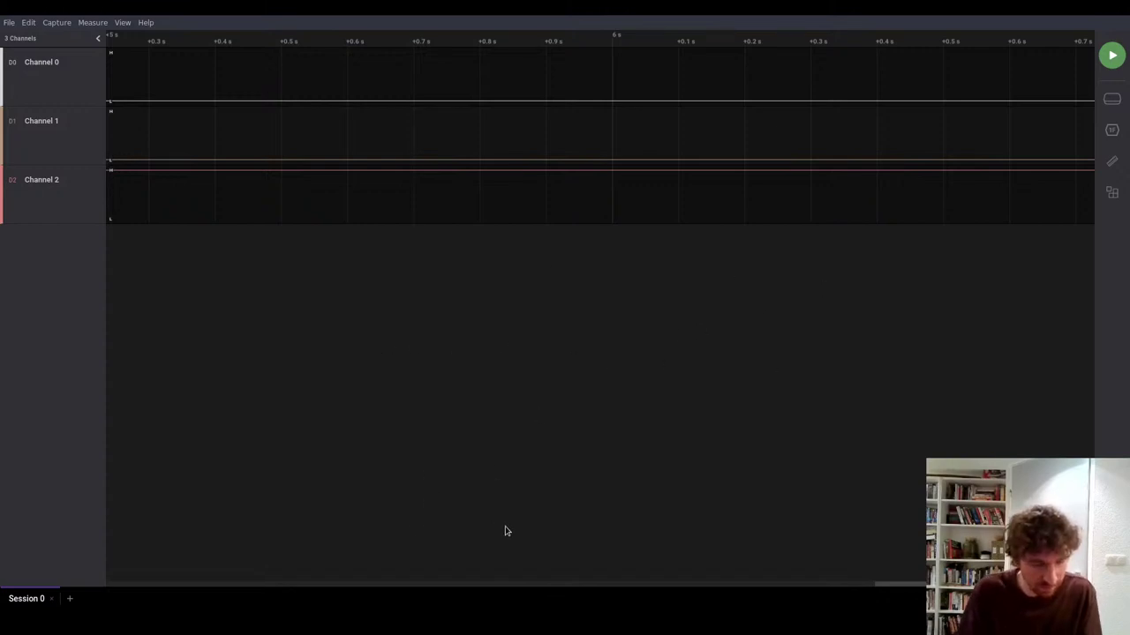
Examine the captured burst of activity on all three channels around the 4 s mark
drag(835, 587, 763, 576)
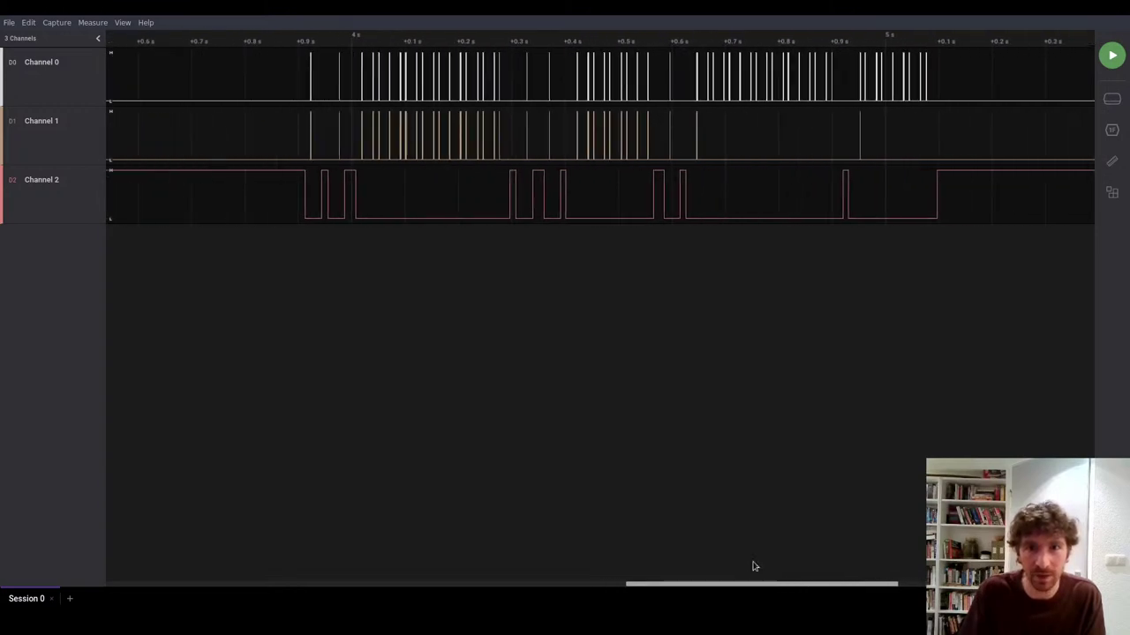
mouse_move(385, 133)
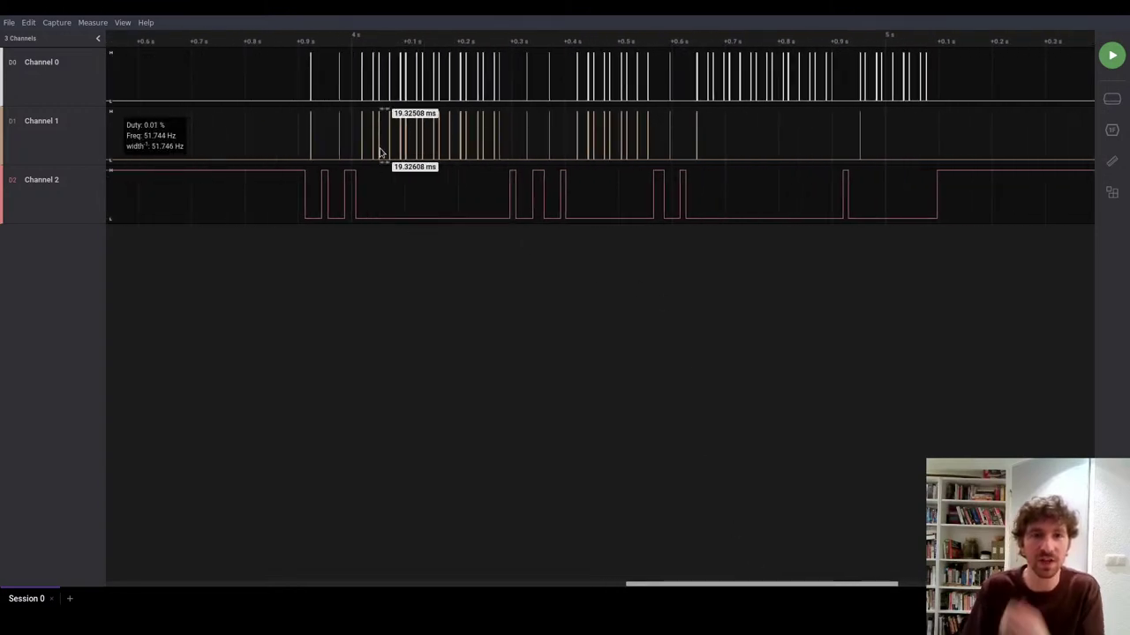
scroll(380, 153, up, 15)
scroll(355, 154, down, 10)
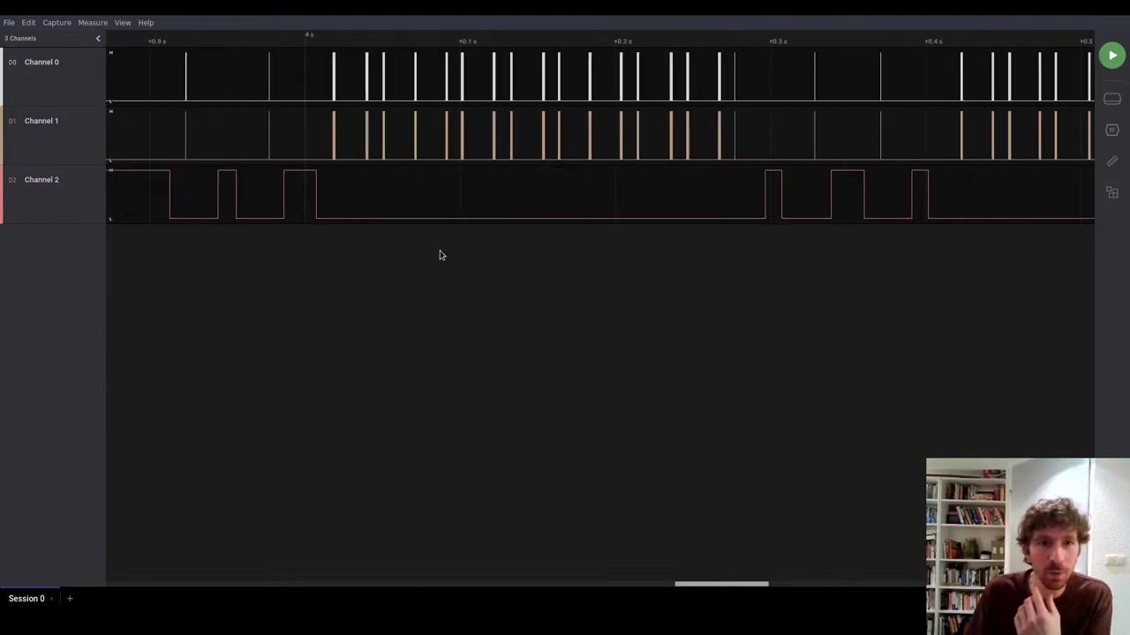
scroll(410, 182, down, 3)
mouse_move(341, 205)
mouse_move(400, 201)
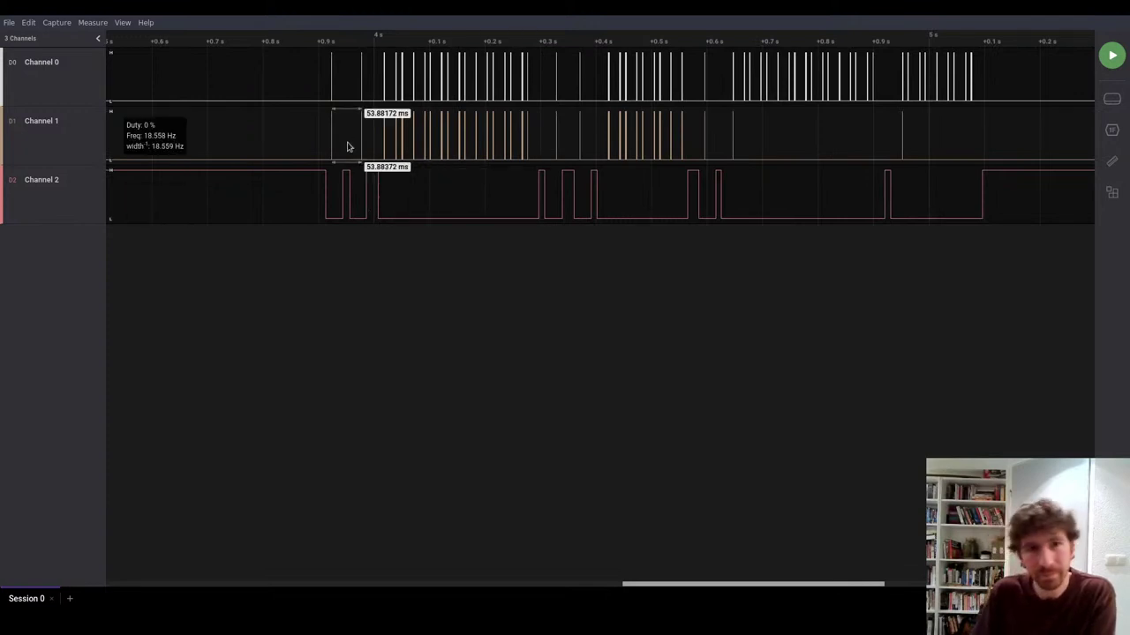
Rename Channel 0 as MOSI
double_click(53, 61)
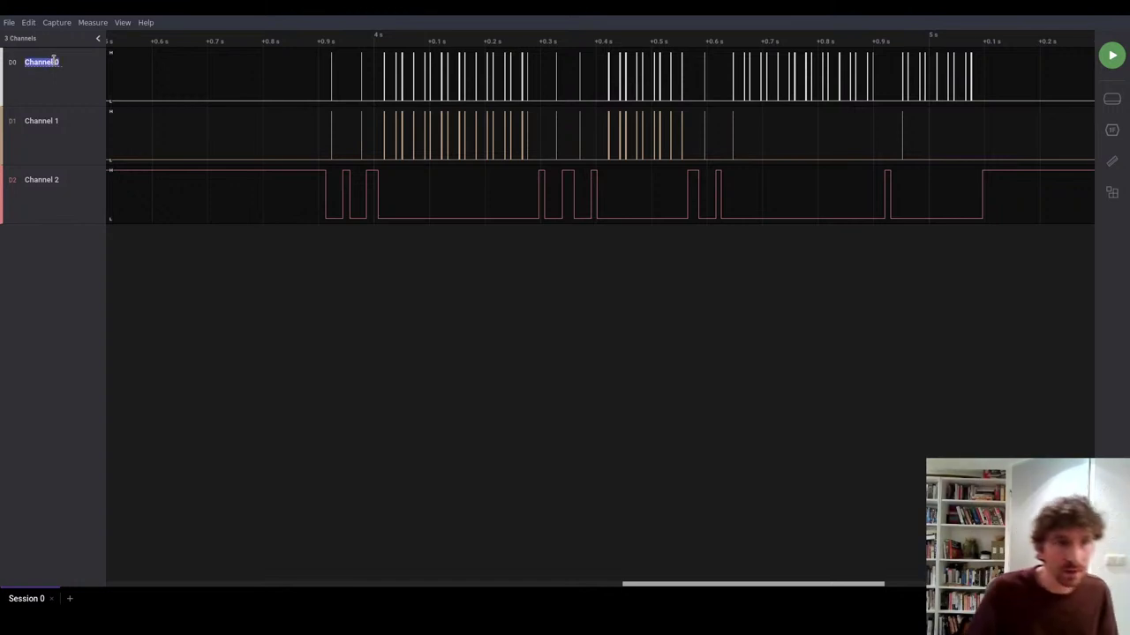
text(MOSI)
double_click(53, 121)
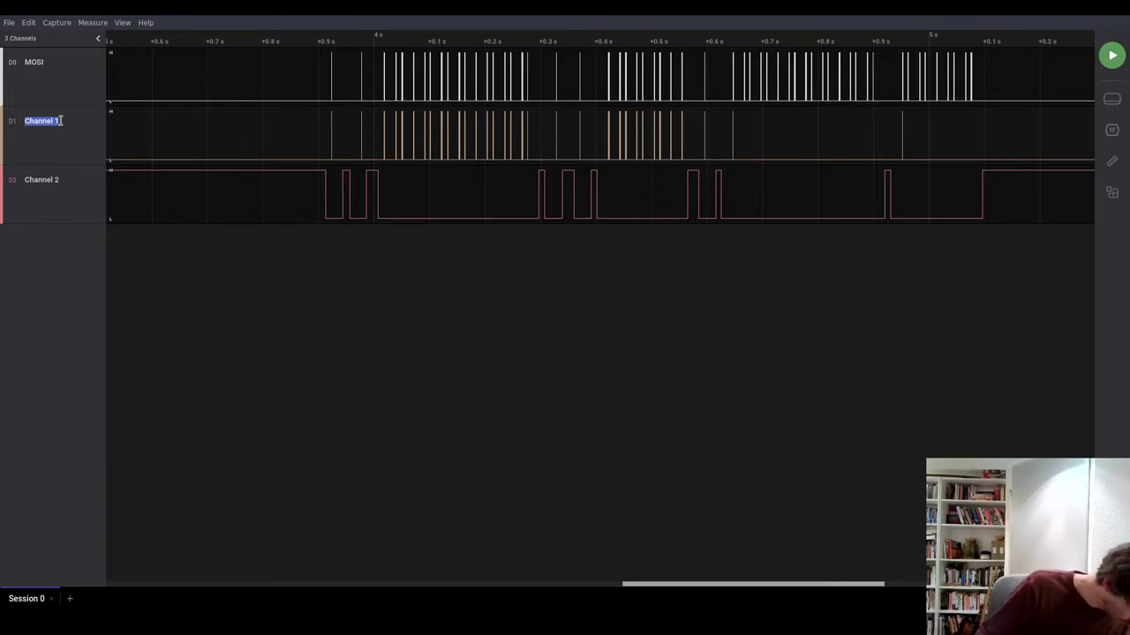
Rename digital channels 0, 1 and 2 as CLK, MOSI and CS
double_click(34, 63)
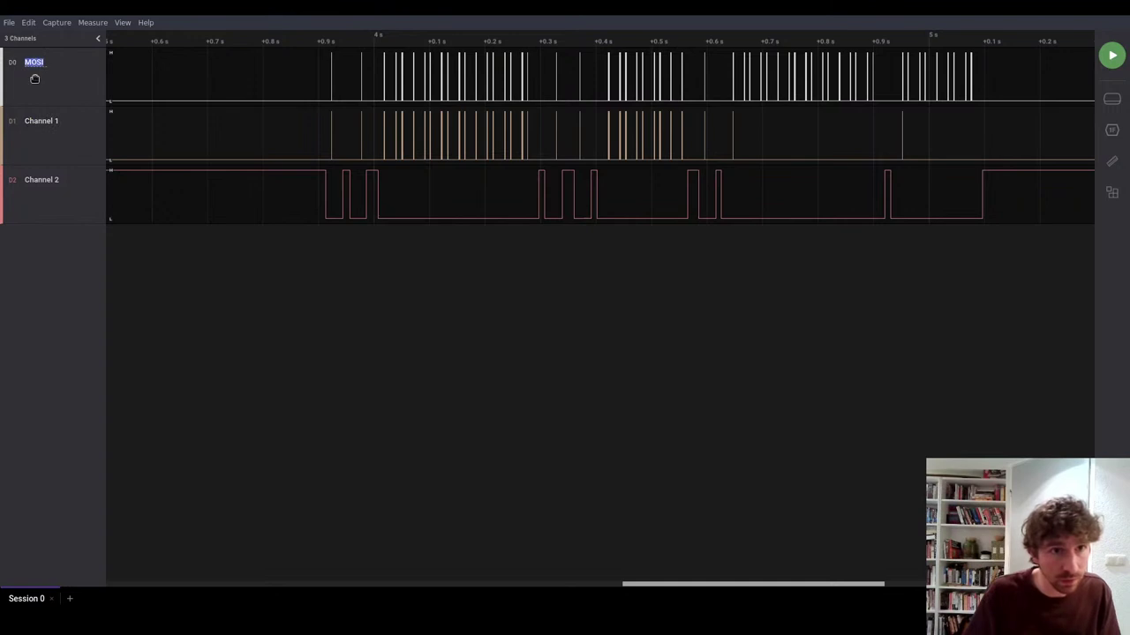
key(Return)
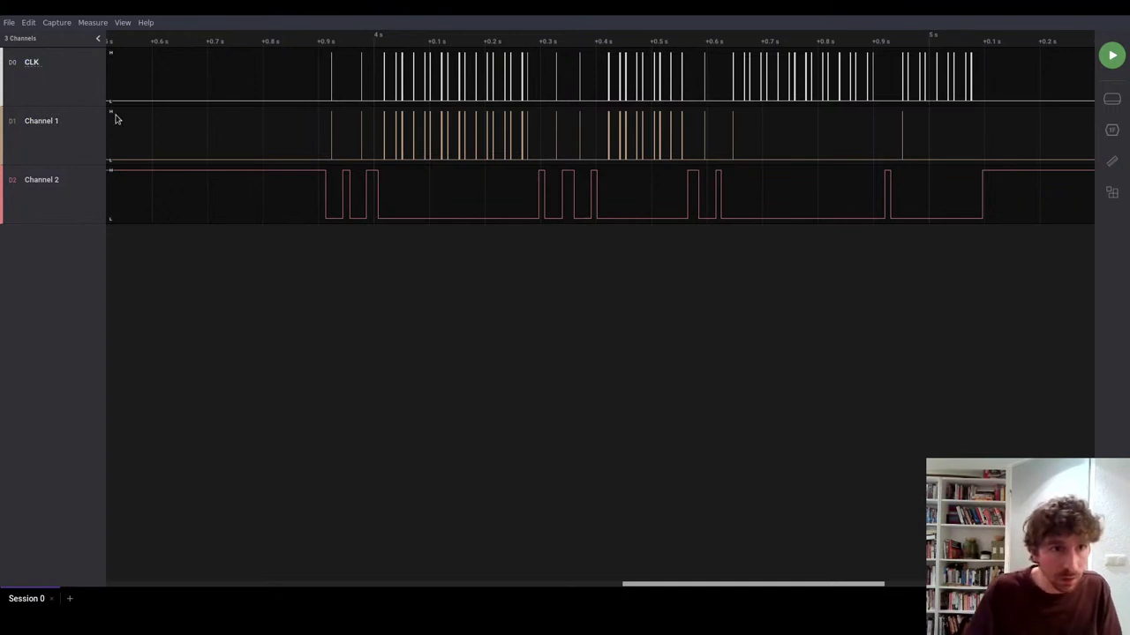
double_click(51, 120)
text(MOSI)
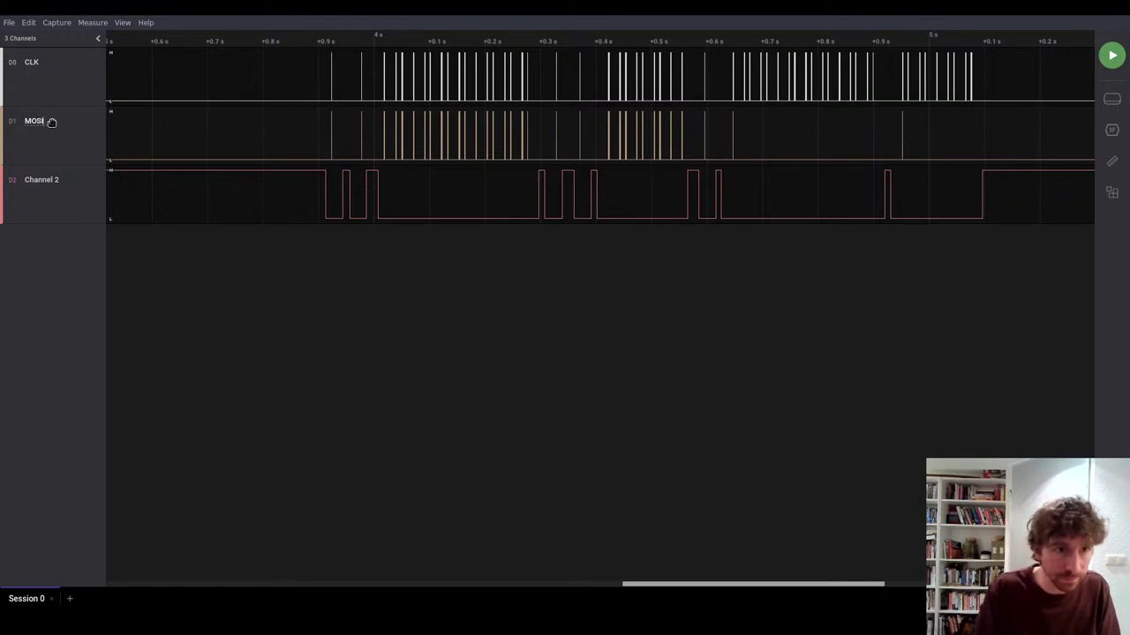
double_click(41, 180)
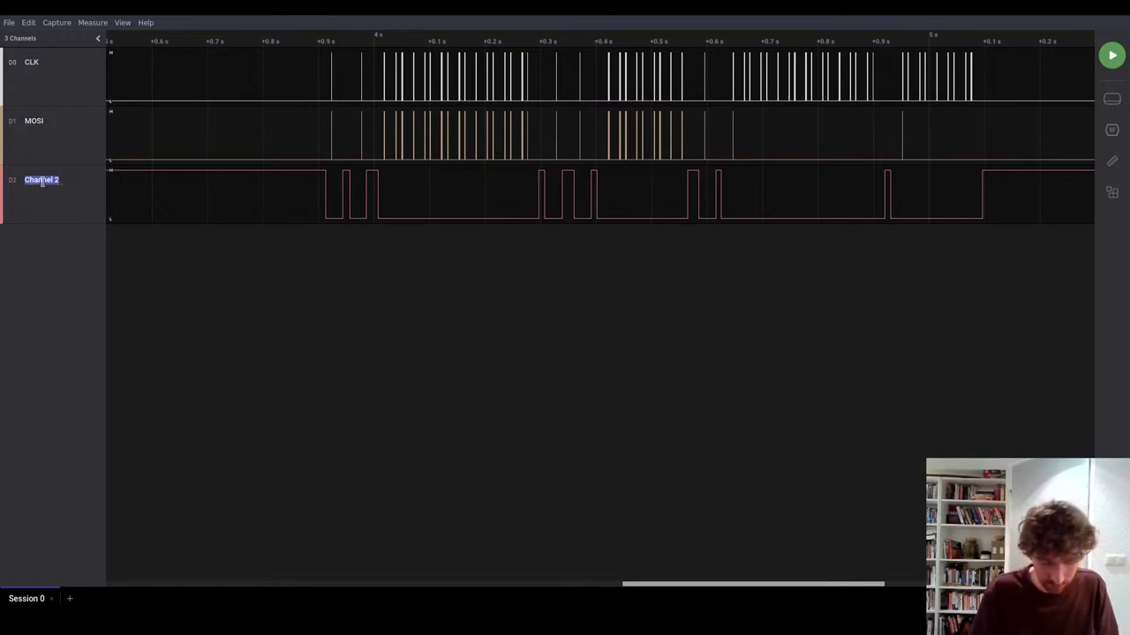
text(CS)
key(Return)
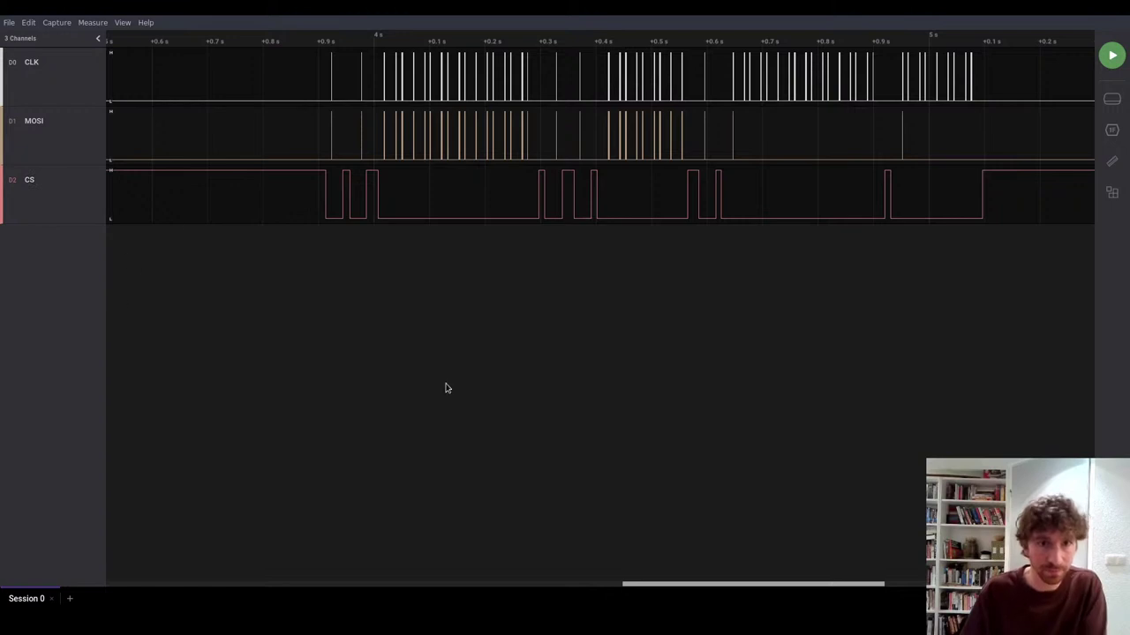
Examine the CS transitions around the first transactions and the first group of CLK and MOSI pulses
mouse_move(360, 60)
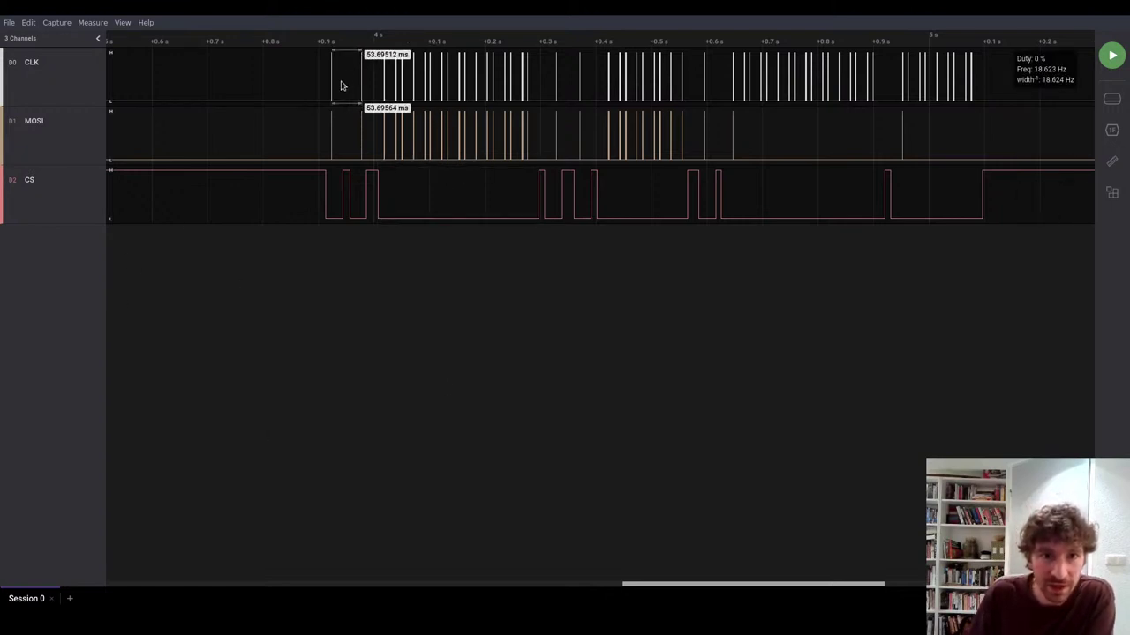
scroll(343, 85, up, 8)
scroll(273, 91, up, 8)
scroll(302, 88, down, 12)
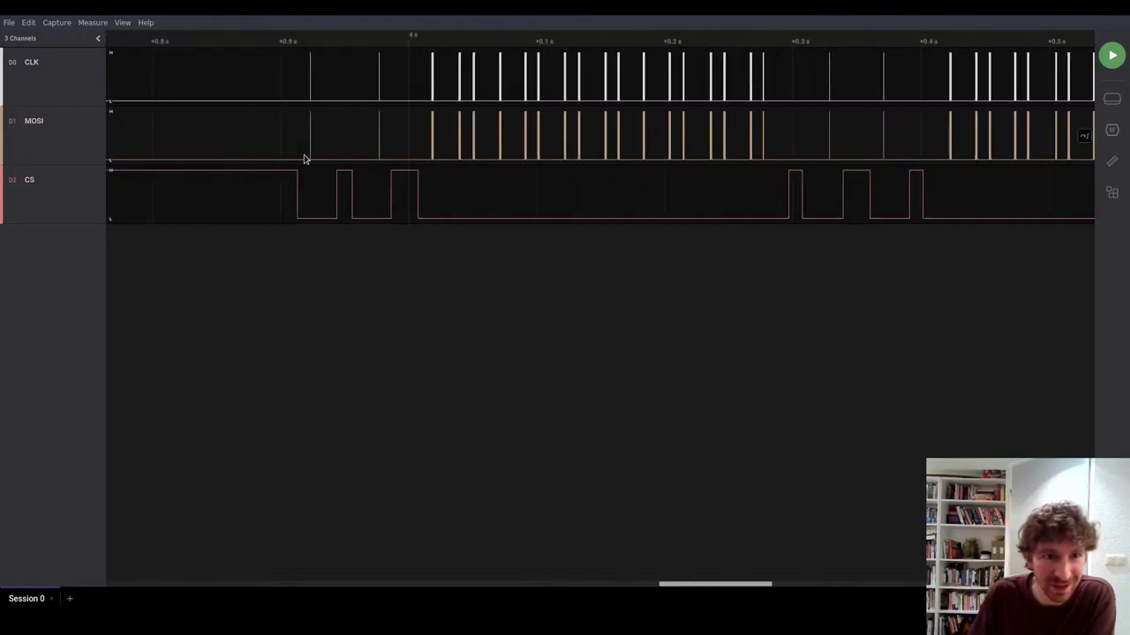
scroll(277, 199, right, 1)
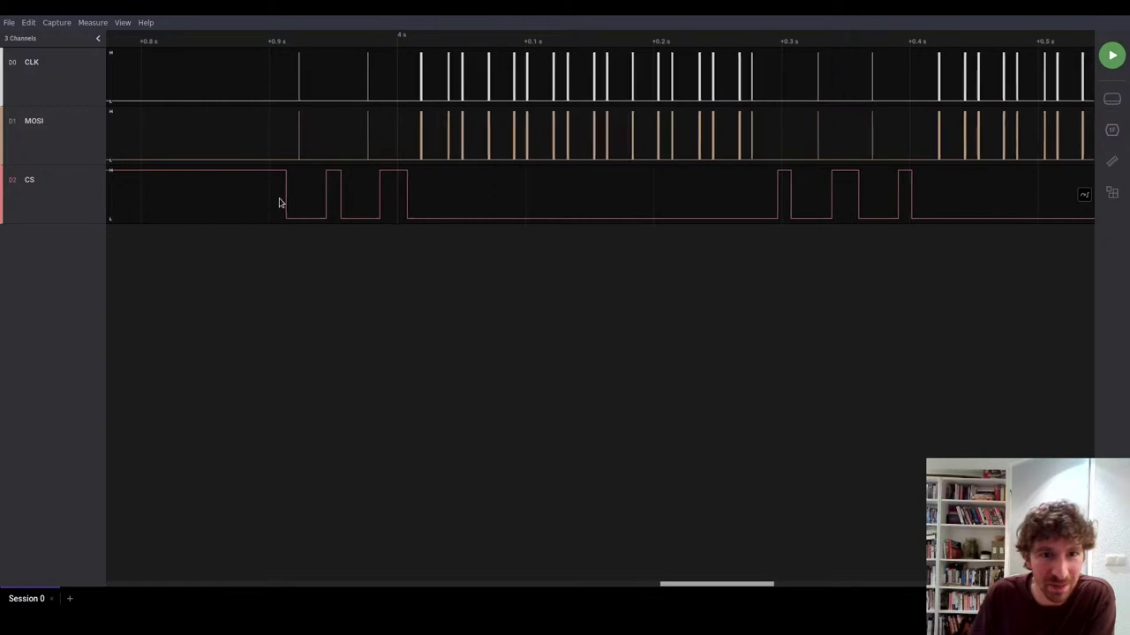
mouse_move(313, 185)
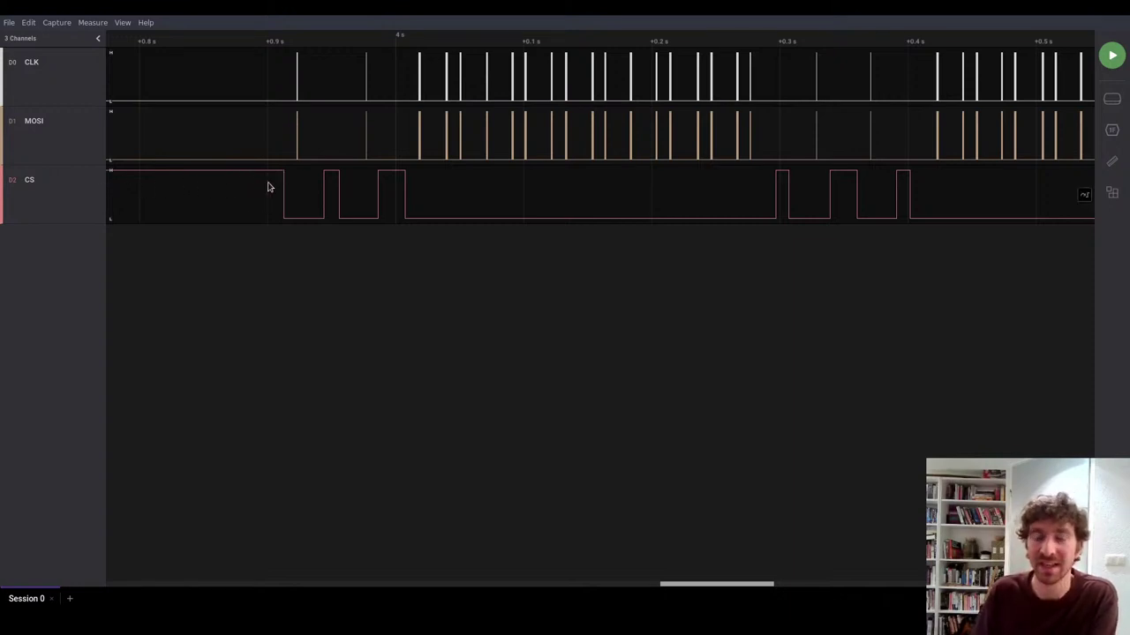
mouse_move(296, 220)
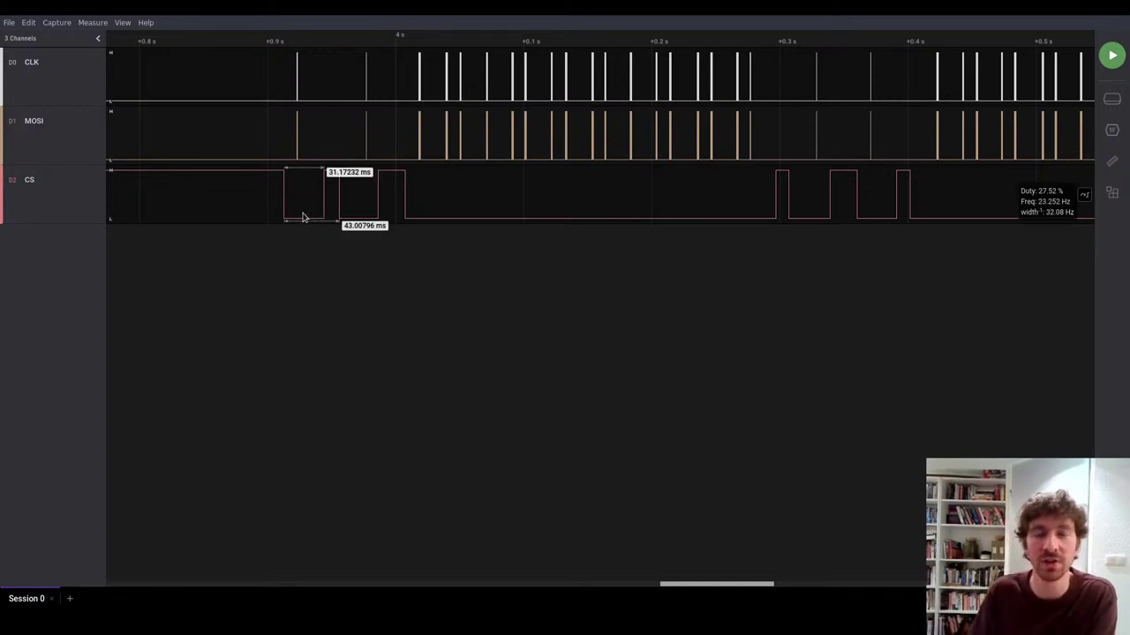
scroll(309, 205, up, 10)
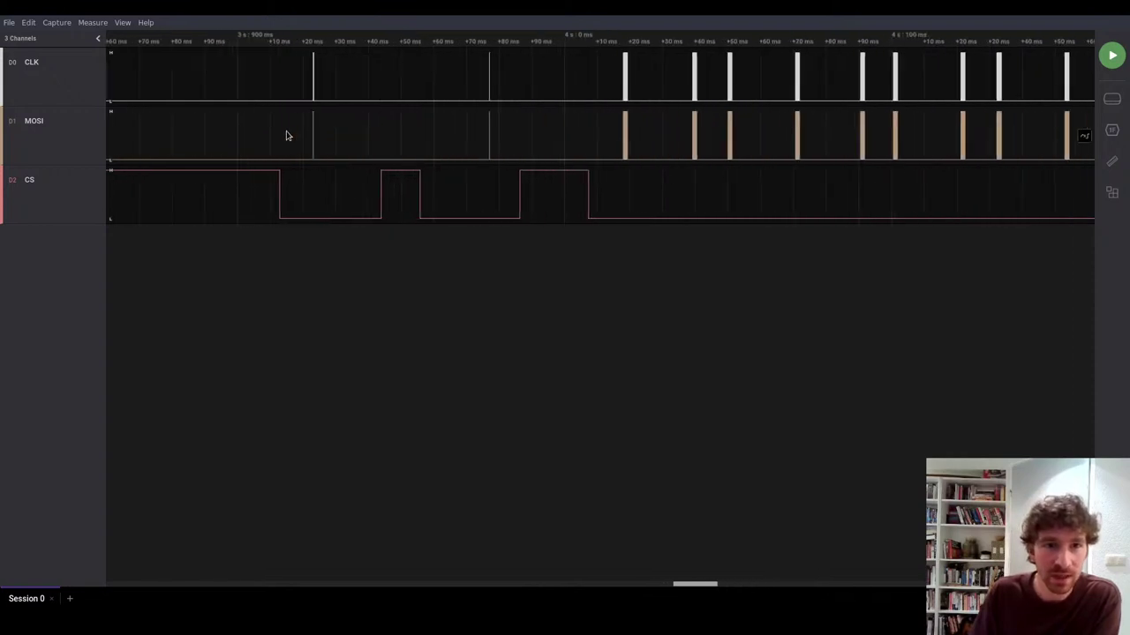
scroll(313, 120, up, 15)
scroll(313, 109, up, 5)
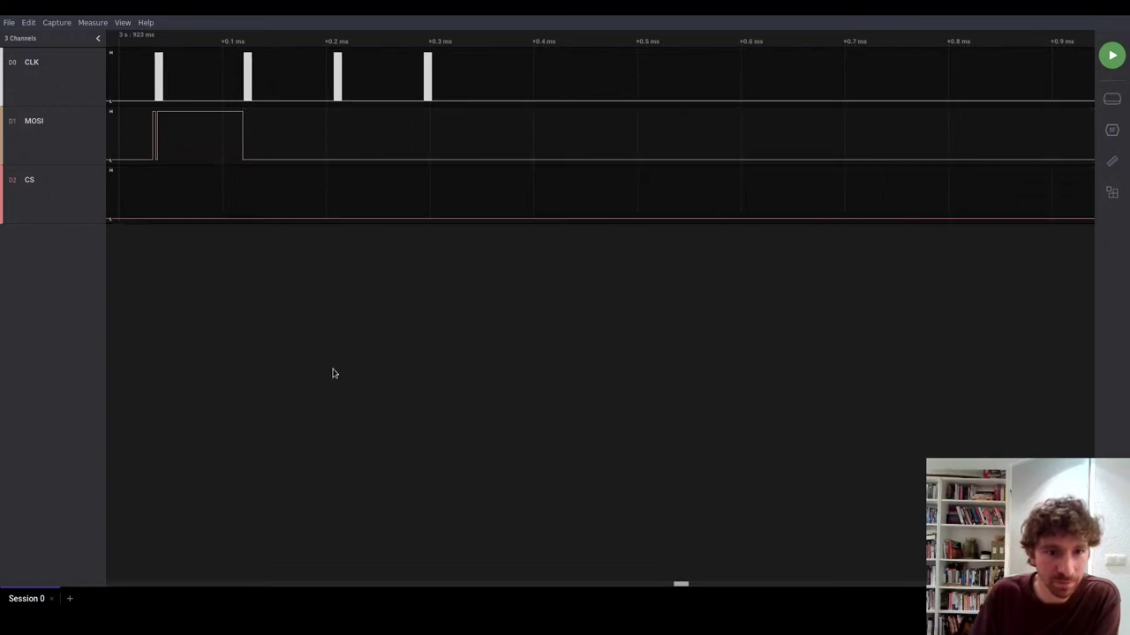
Inspect the idle levels before the first transaction and the first CS pulse
drag(682, 586, 622, 586)
scroll(461, 184, down, 20)
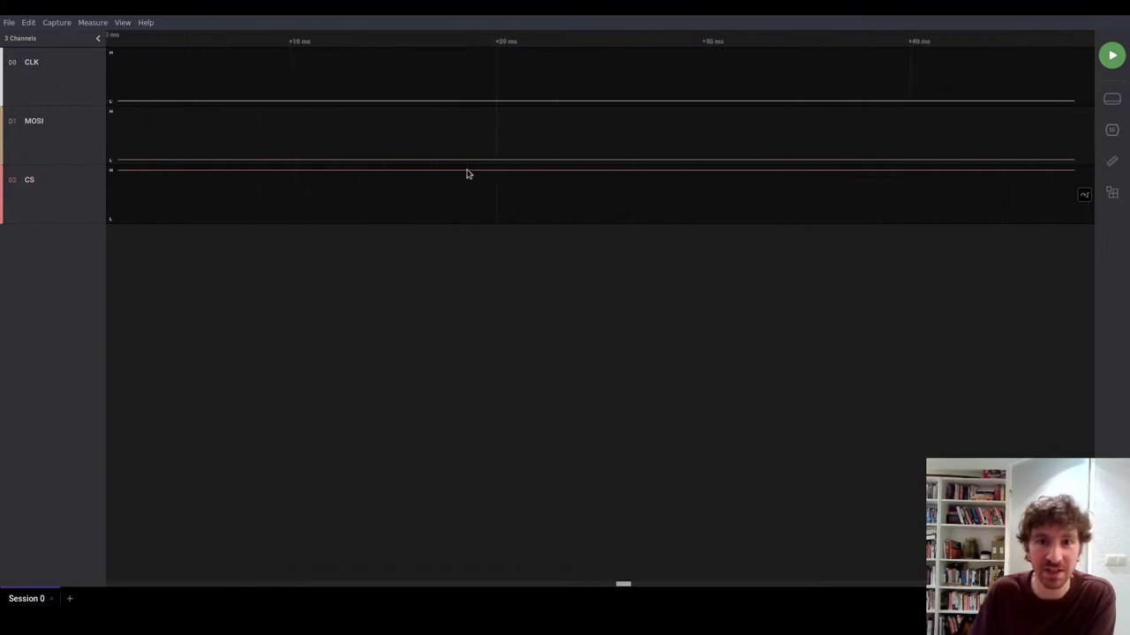
scroll(471, 189, down, 10)
scroll(563, 146, left, 3)
scroll(680, 138, up, 5)
scroll(679, 138, up, 10)
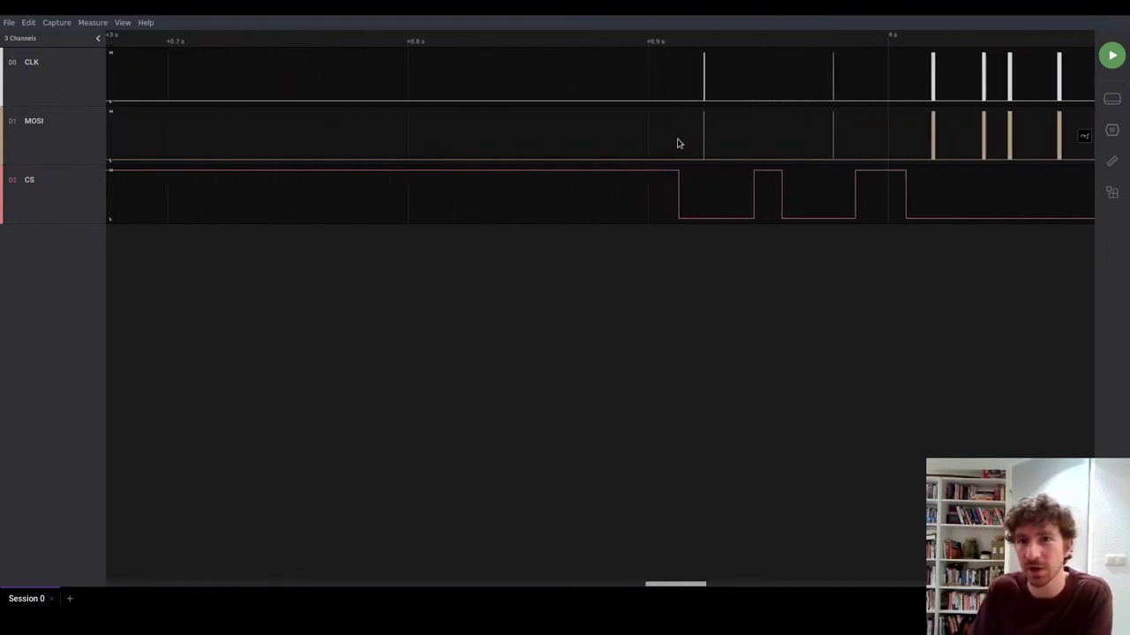
mouse_move(746, 202)
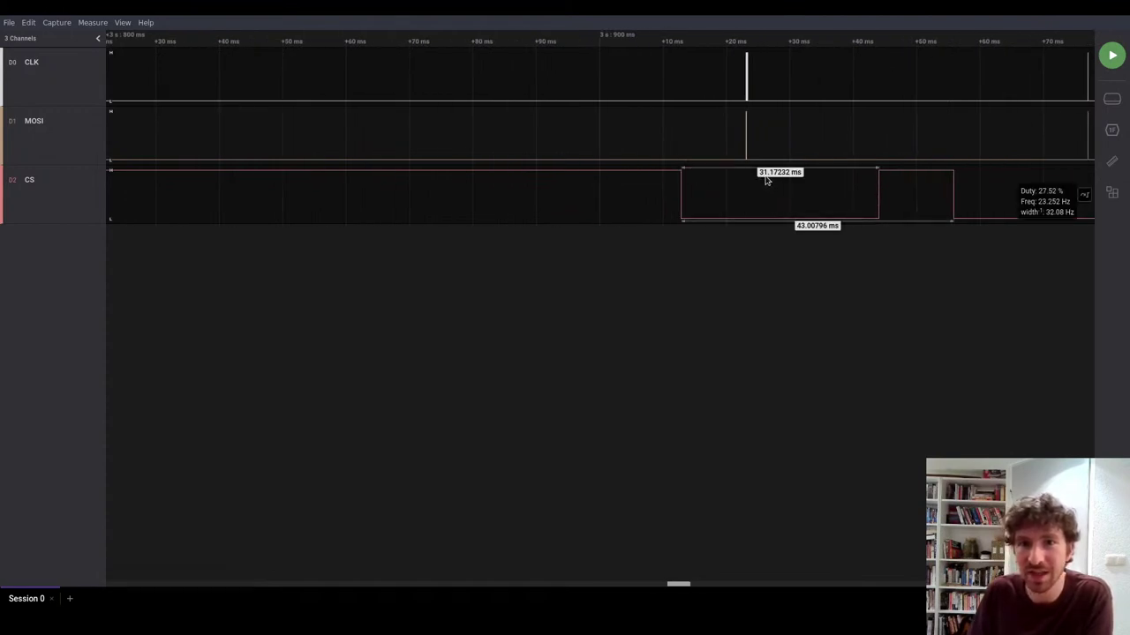
Examine the first transmitted byte, comparing the MOSI level with each CLK pulse and the neighbouring clock bursts
scroll(746, 80, up, 8)
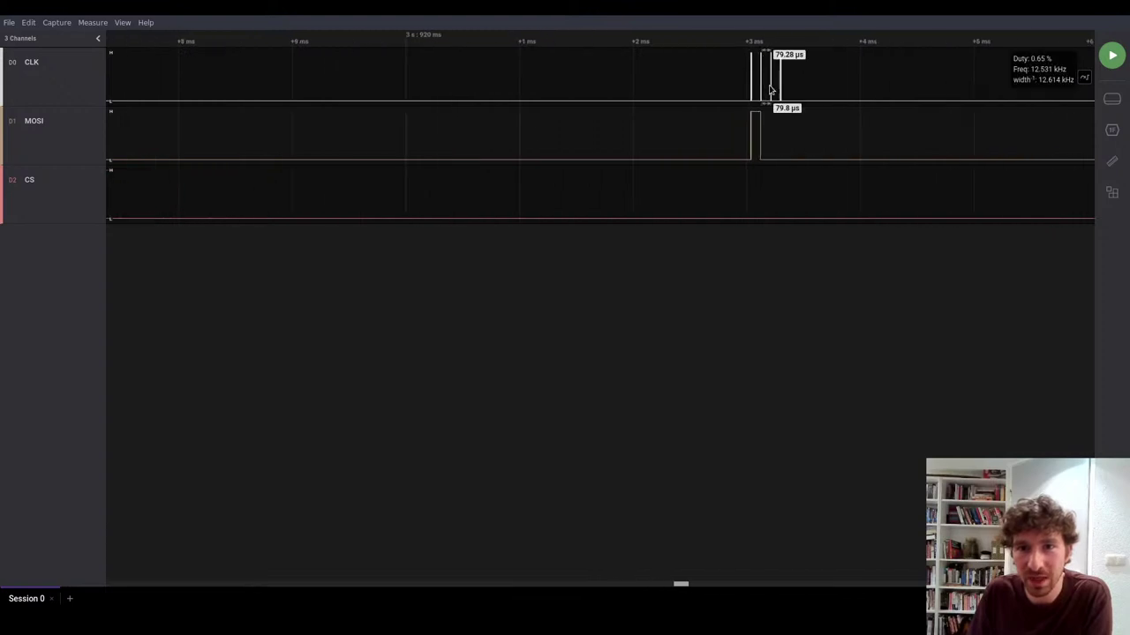
scroll(769, 88, up, 15)
scroll(662, 115, up, 5)
mouse_move(553, 147)
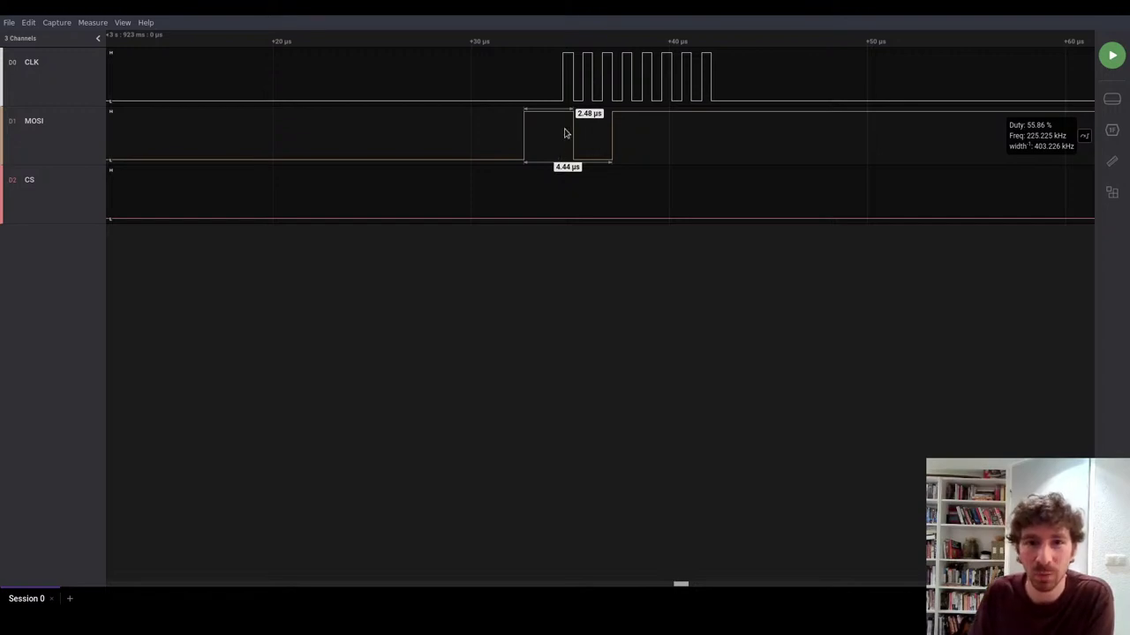
mouse_move(570, 88)
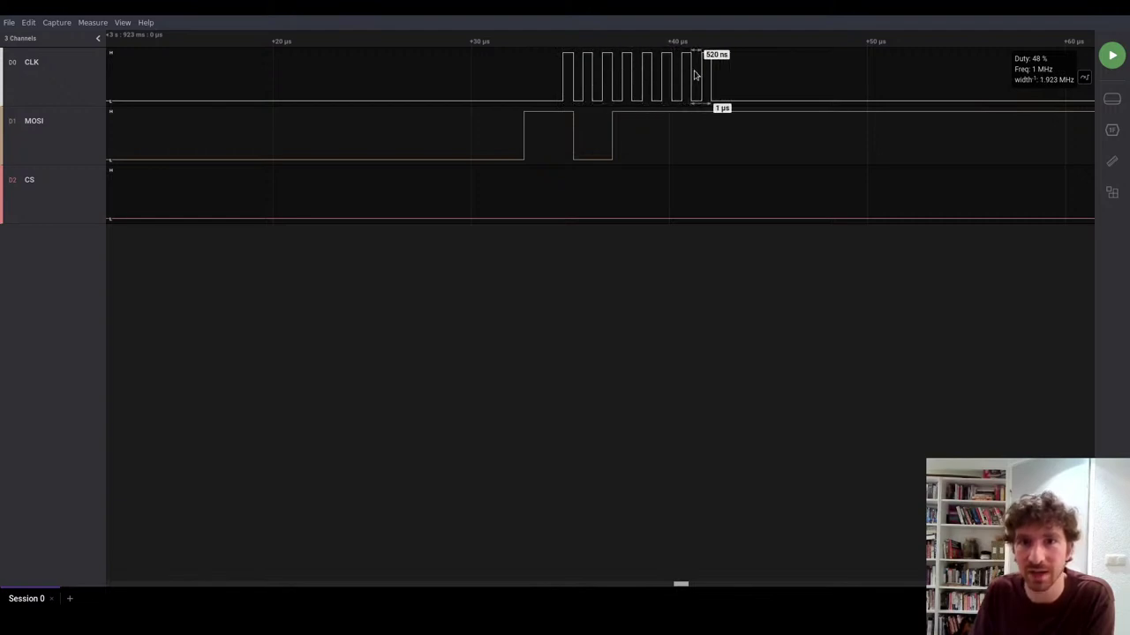
scroll(649, 162, down, 3)
scroll(645, 163, down, 5)
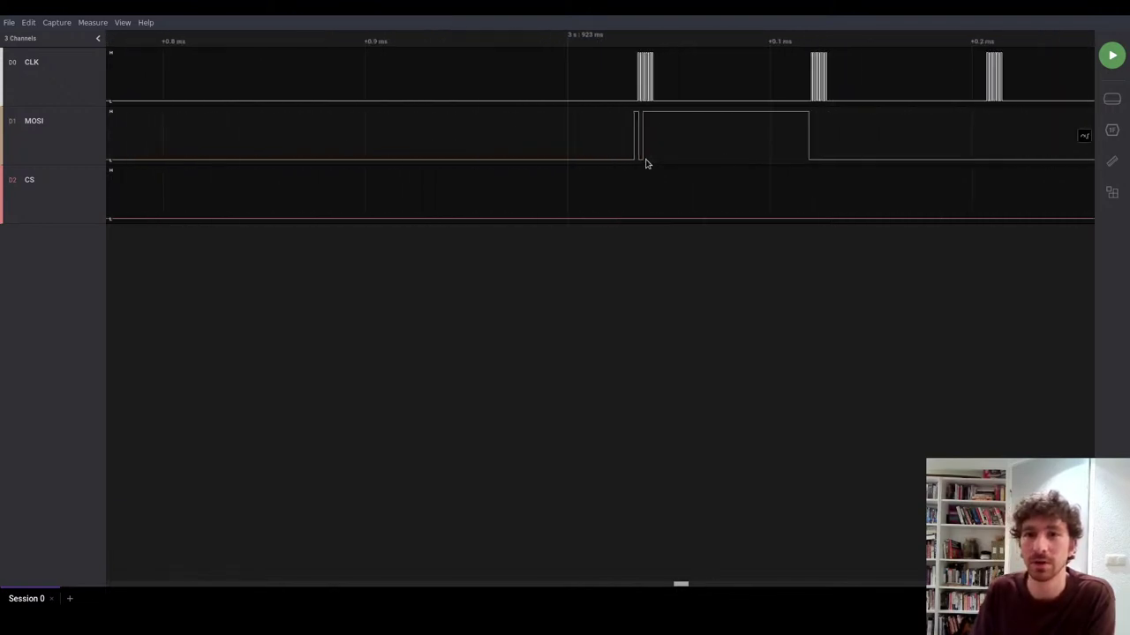
scroll(643, 170, up, 1)
scroll(627, 141, up, 4)
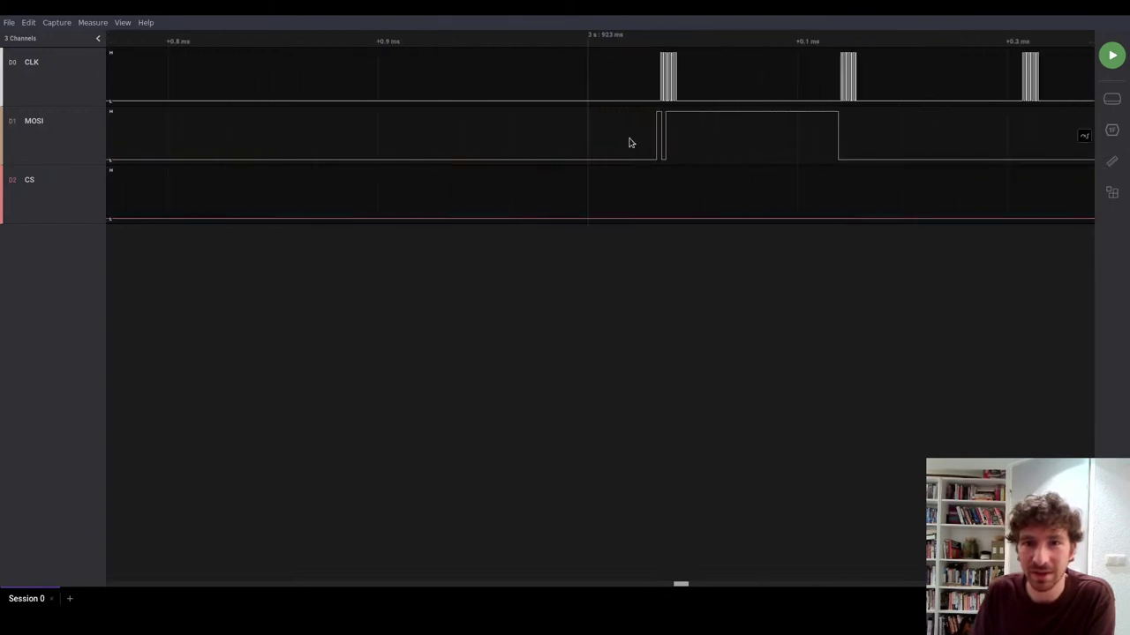
Compare the MOSI levels with the eight clock pulses of the first transmitted byte once more
scroll(702, 145, down, 3)
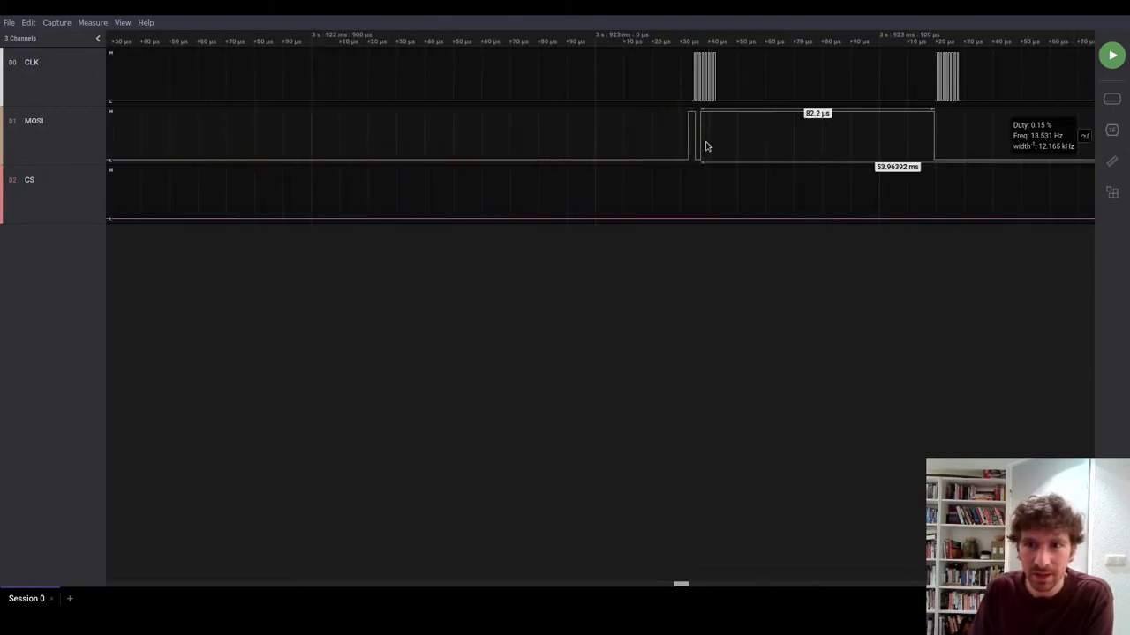
scroll(691, 133, up, 1)
scroll(691, 130, up, 5)
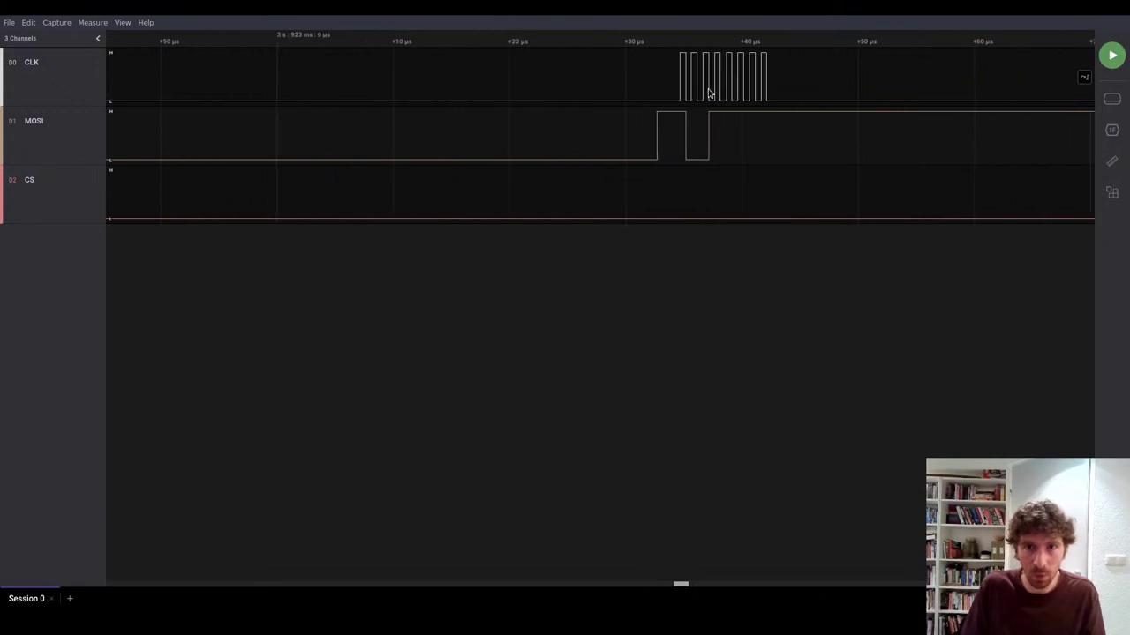
scroll(645, 146, up, 2)
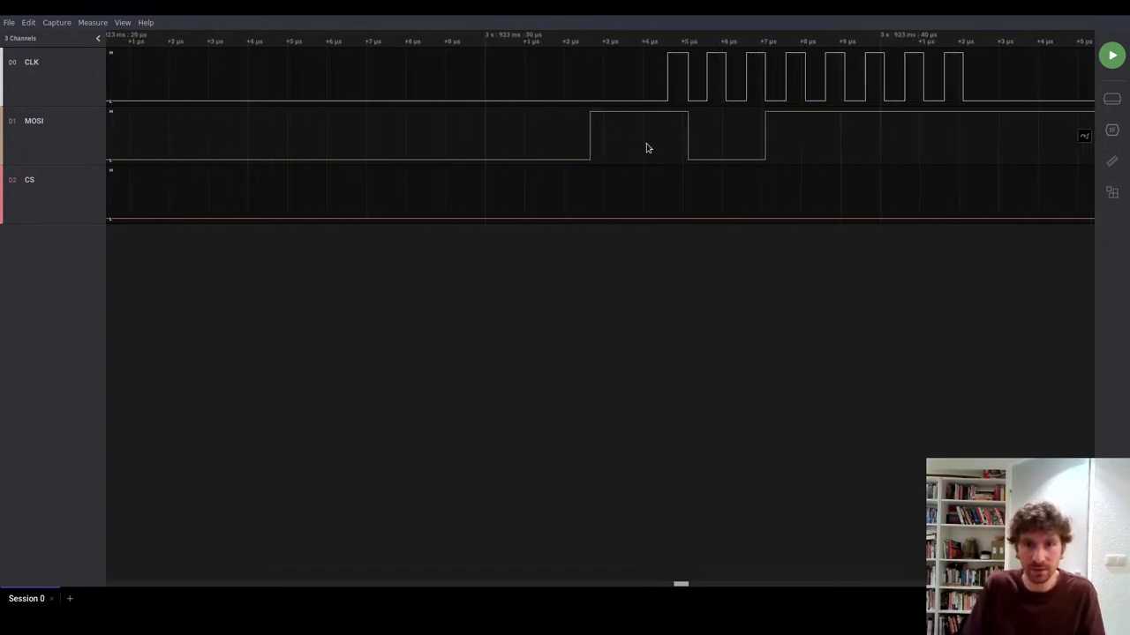
scroll(638, 126, down, 4)
scroll(657, 122, down, 4)
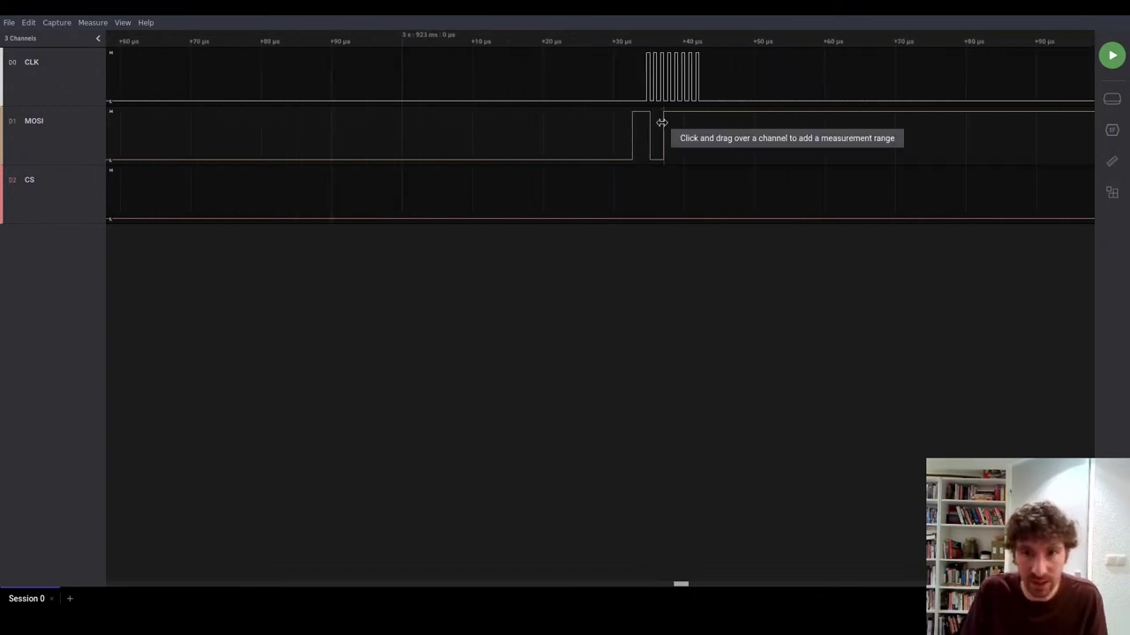
scroll(660, 119, up, 3)
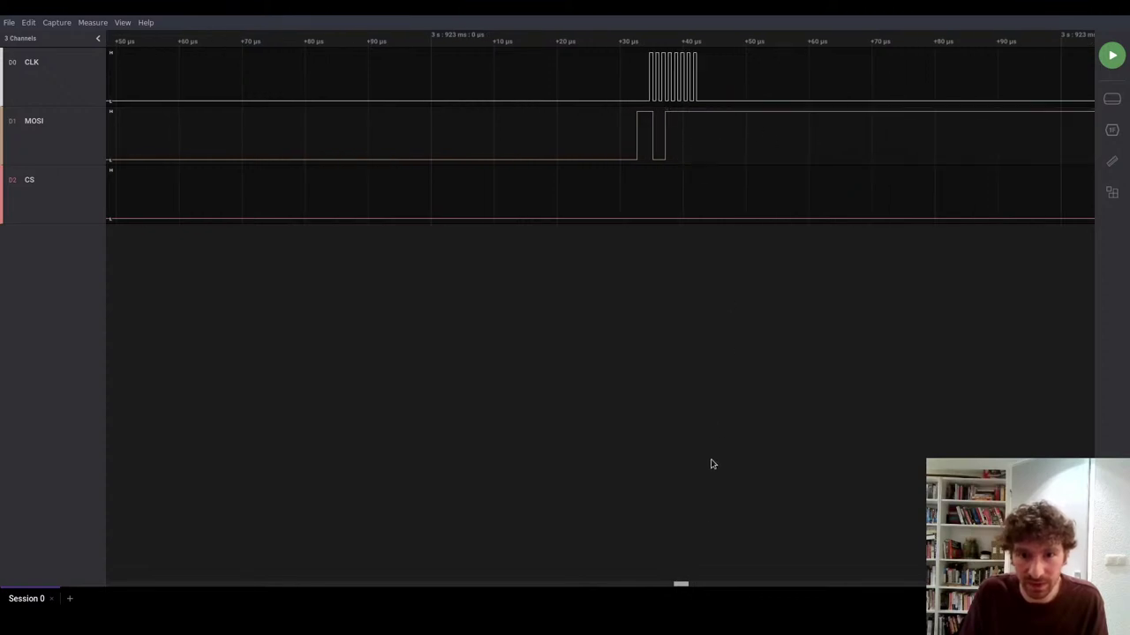
Examine the idle stretch before the first transaction and the CS pulses that separate the first transactions
drag(680, 587, 670, 585)
scroll(550, 149, down, 2)
scroll(550, 149, down, 10)
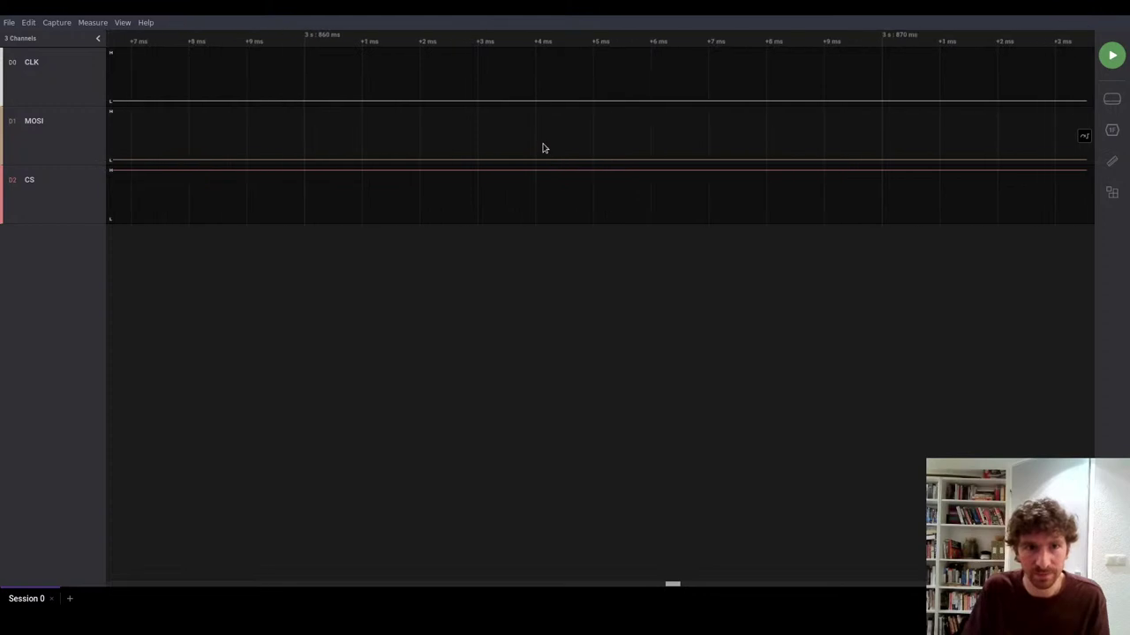
scroll(530, 163, down, 6)
scroll(874, 101, up, 1)
scroll(898, 113, down, 8)
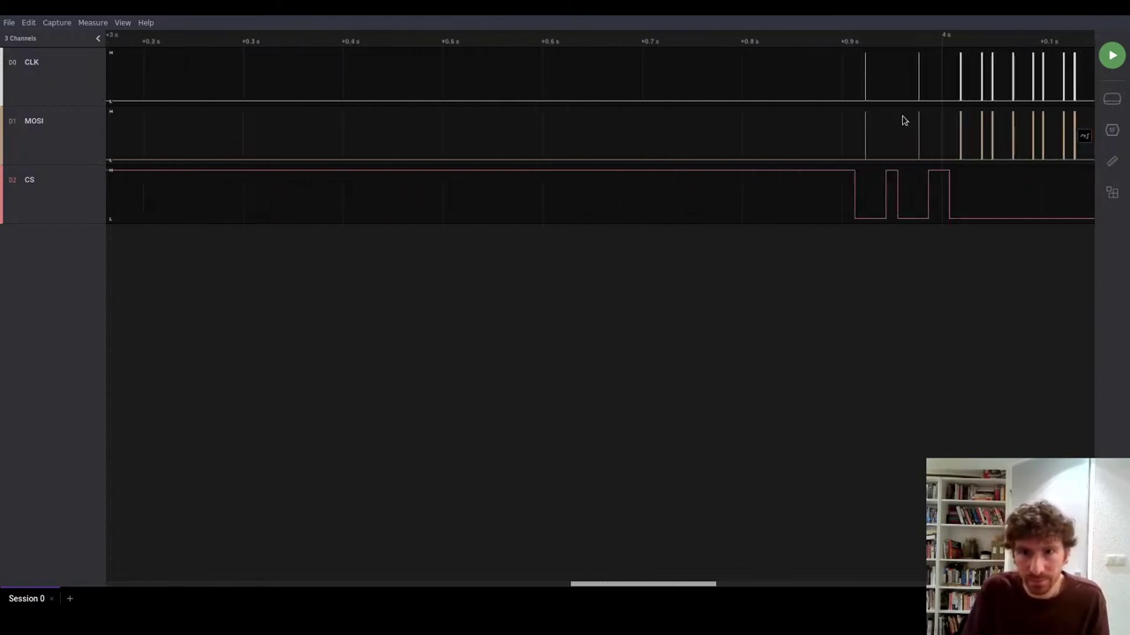
scroll(998, 107, up, 8)
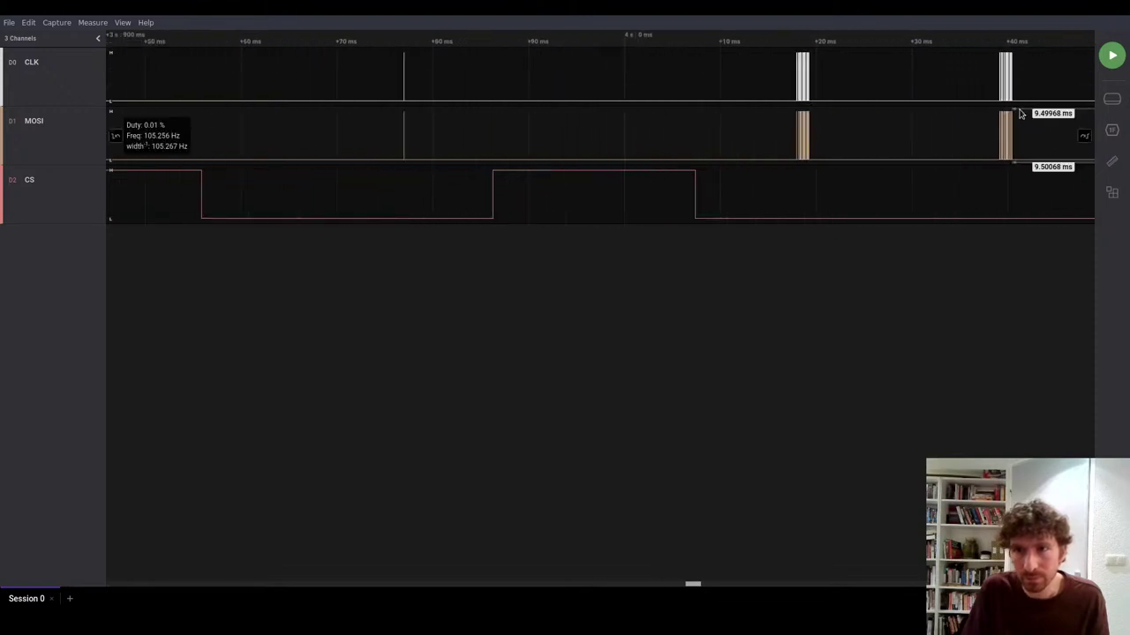
Examine the dense CLK and MOSI bursts that follow the third falling edge of CS
drag(916, 148, 569, 150)
scroll(421, 115, up, 8)
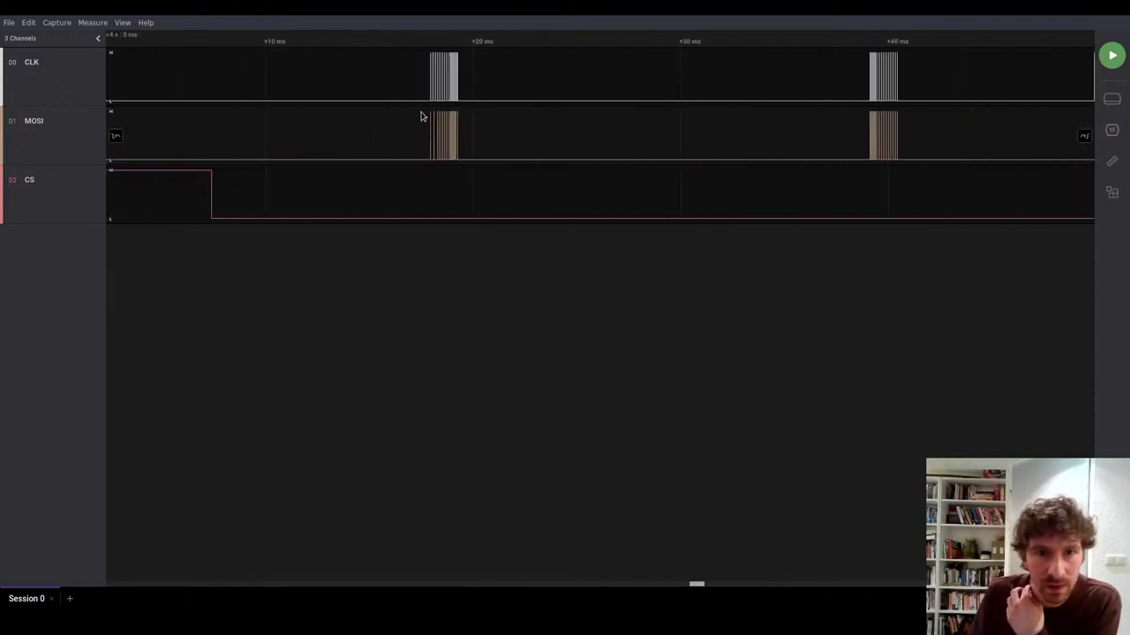
scroll(421, 116, up, 3)
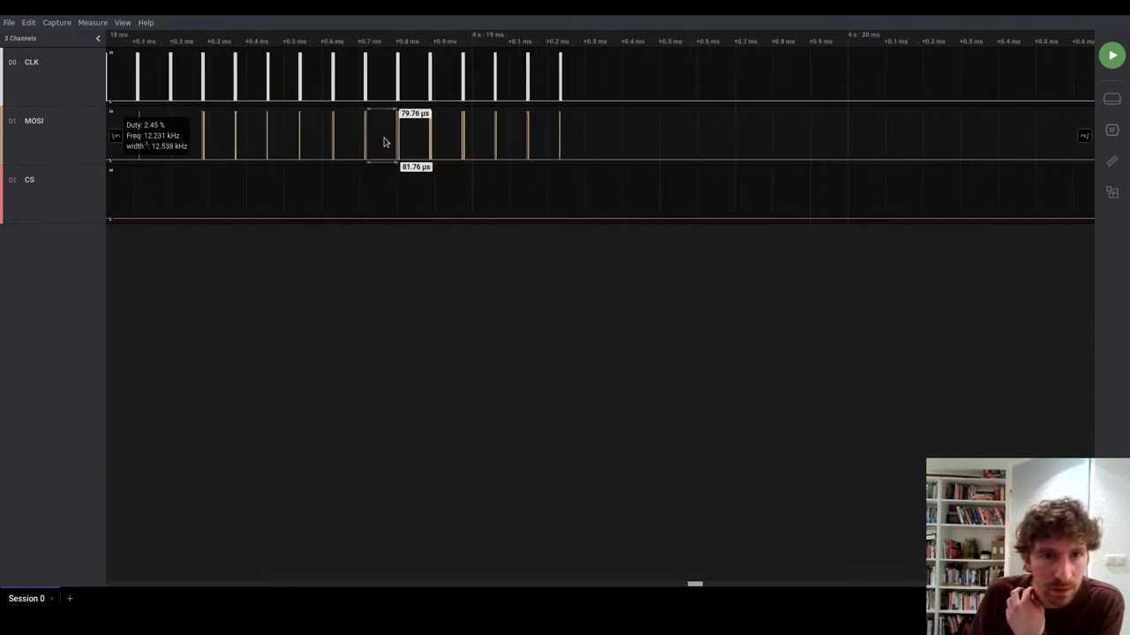
scroll(385, 141, left, 5)
scroll(335, 116, up, 3)
scroll(346, 118, down, 8)
scroll(356, 126, up, 7)
scroll(361, 128, down, 2)
scroll(362, 128, down, 4)
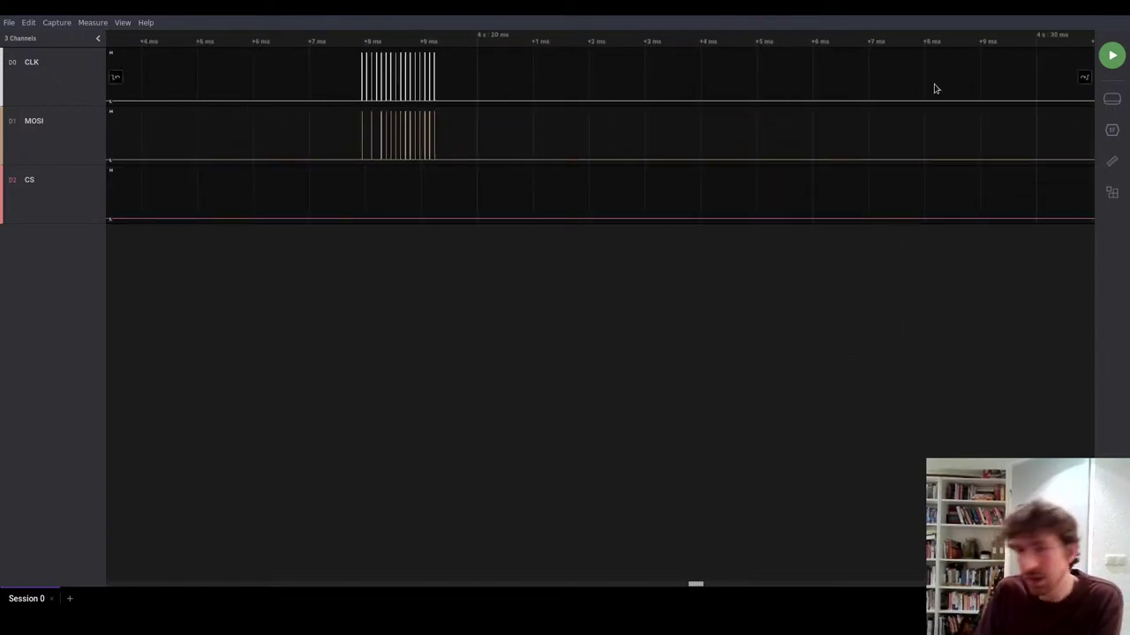
Show the protocol analyzers and add an SPI analyzer to the capture
click(1114, 130)
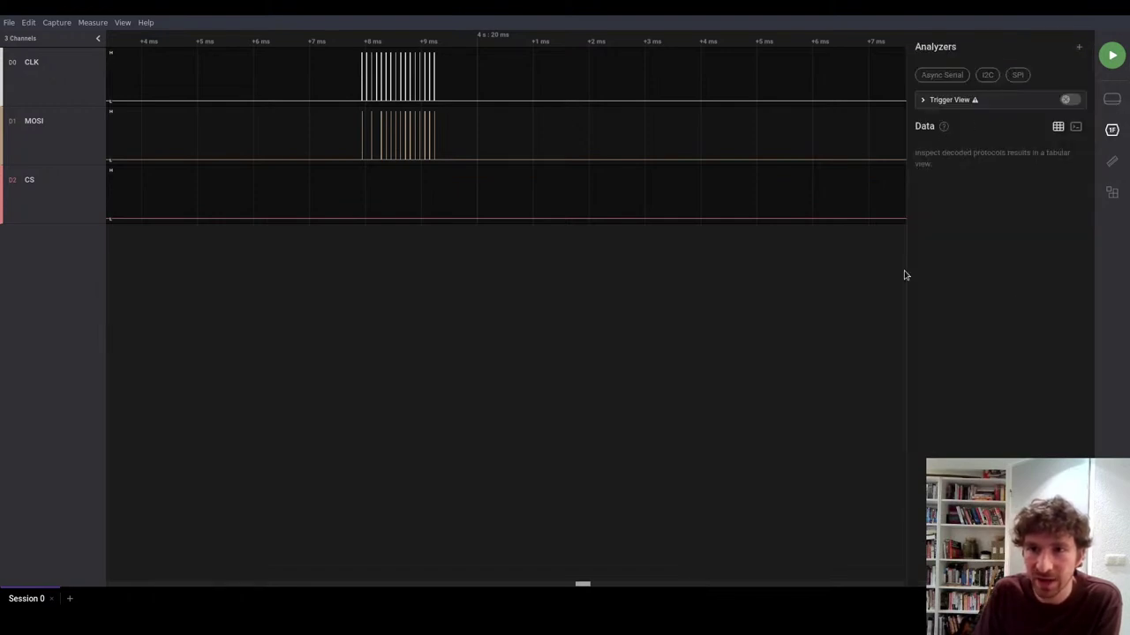
click(930, 102)
click(945, 100)
click(1017, 75)
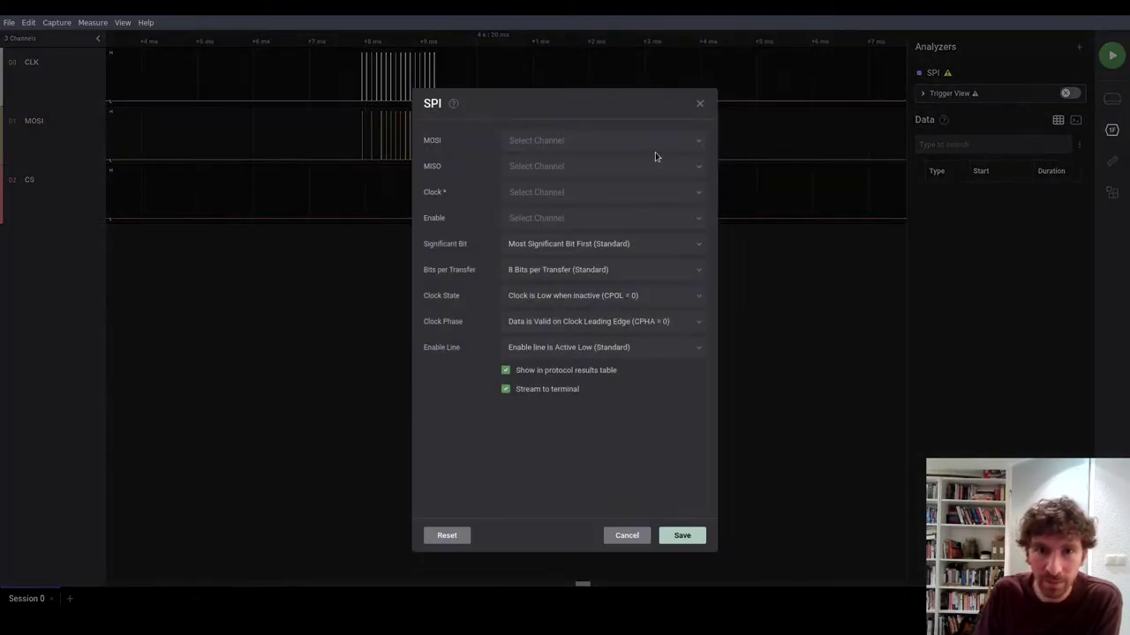
Assign the SPI analyzer's MOSI to channel MOSI, Clock to CLK and Enable to CS, set MISO to None, and save the settings
click(527, 141)
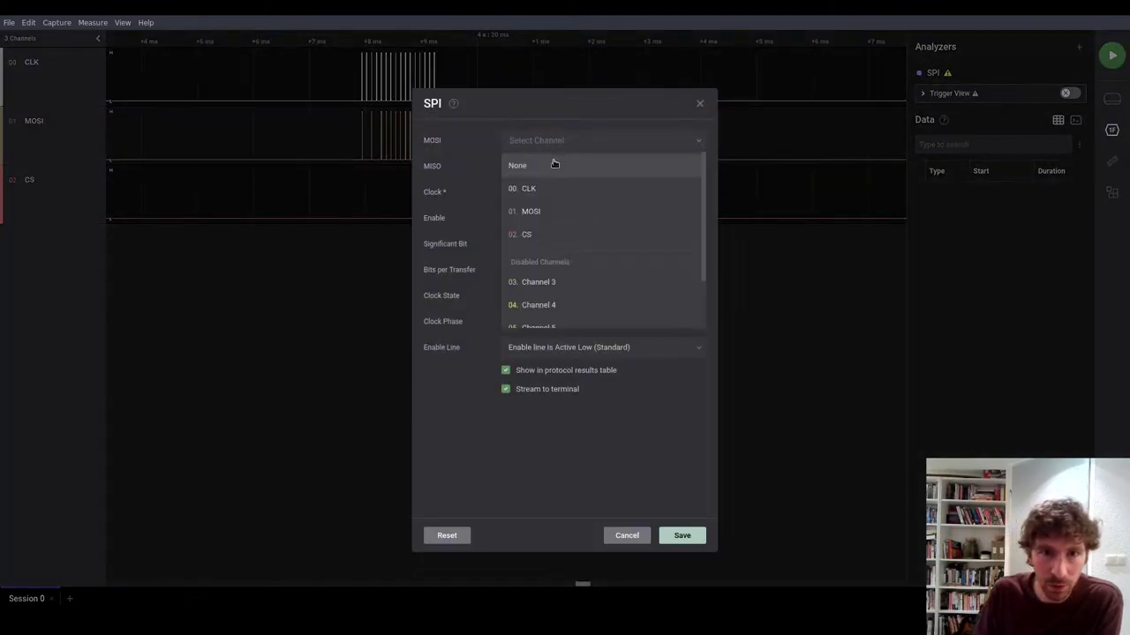
click(549, 212)
click(532, 166)
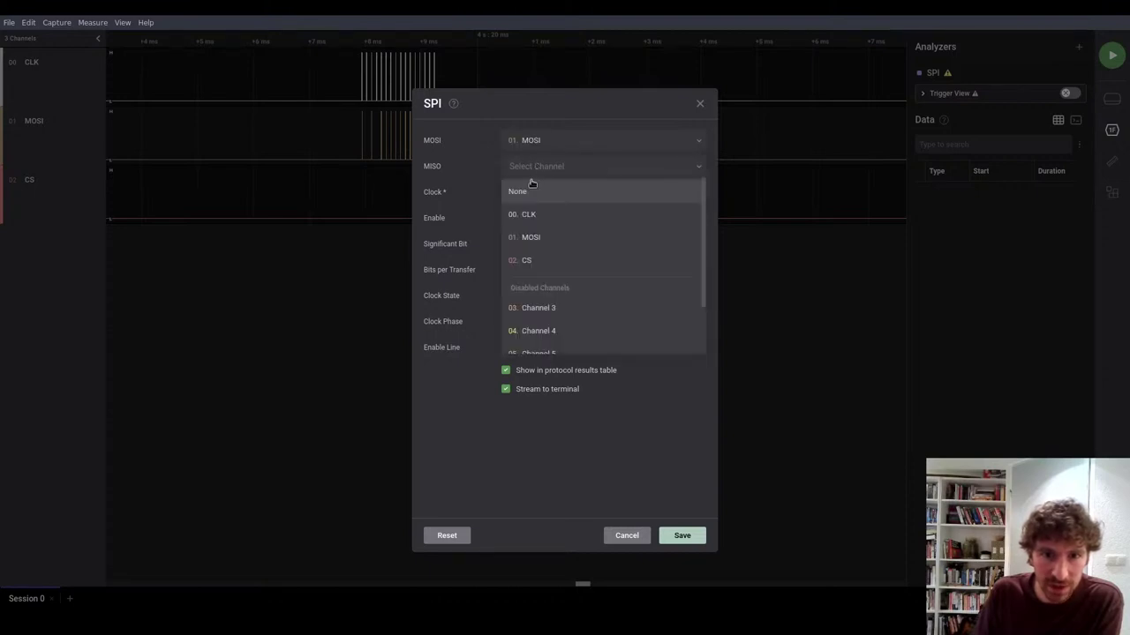
click(543, 190)
click(533, 192)
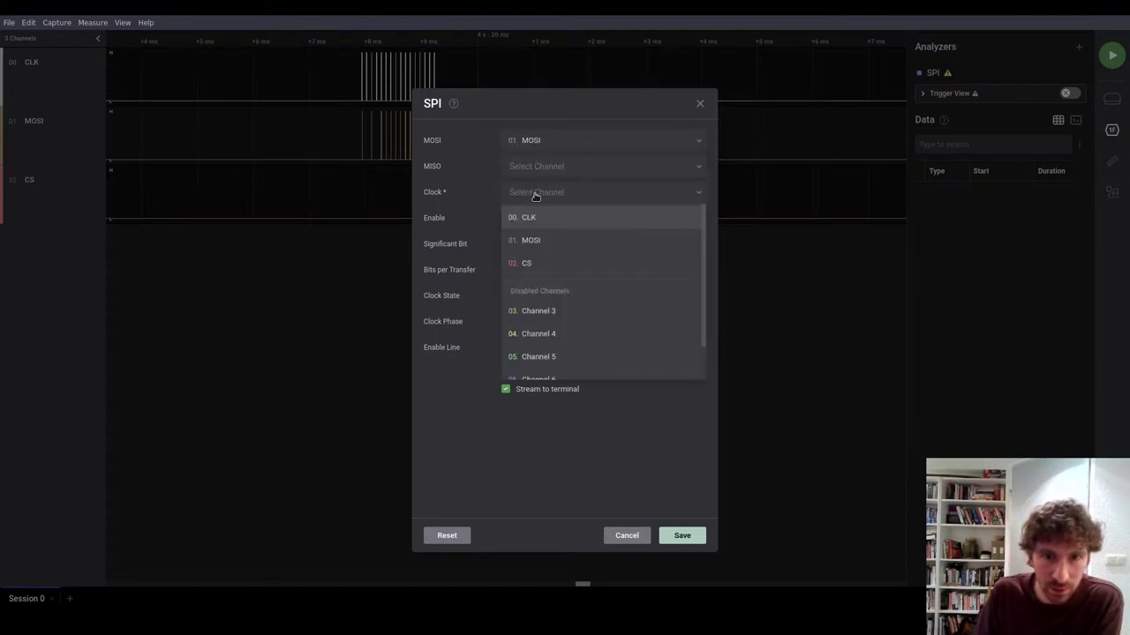
click(542, 218)
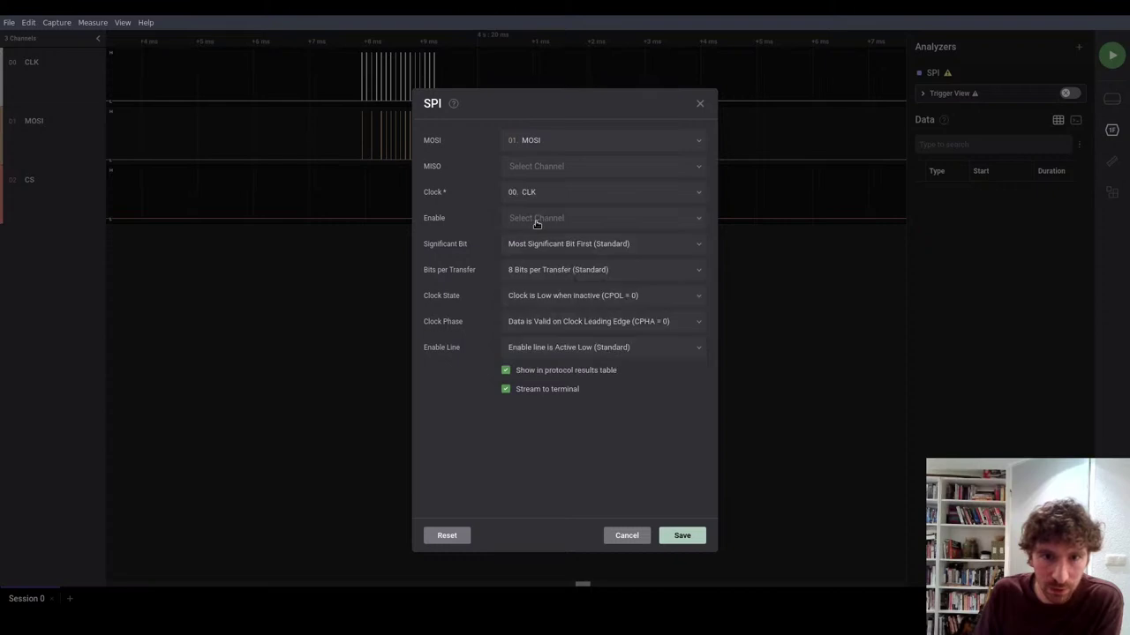
click(535, 221)
click(552, 314)
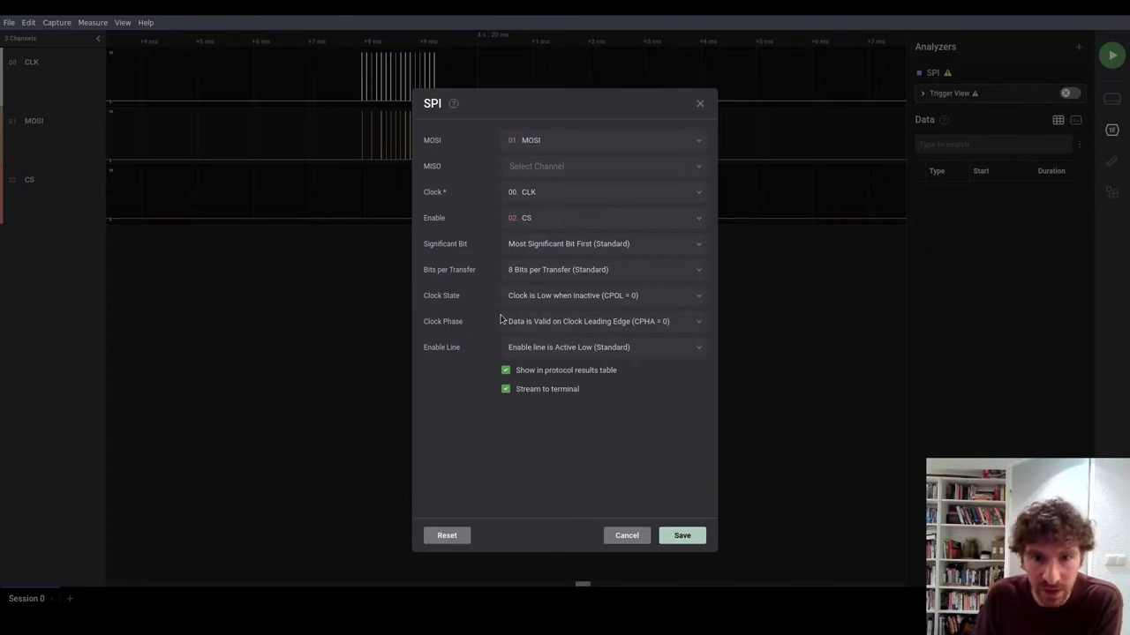
click(681, 535)
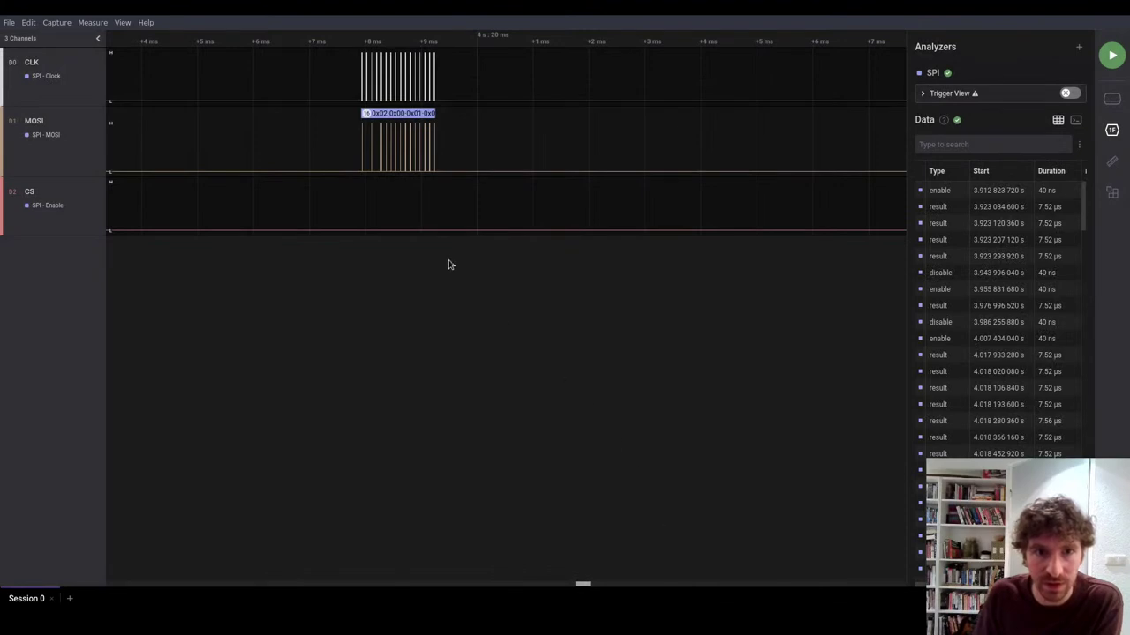
Read the first decoded MOSI bytes of the burst after the third CS drop and locate that burst among the transactions
scroll(364, 128, up, 10)
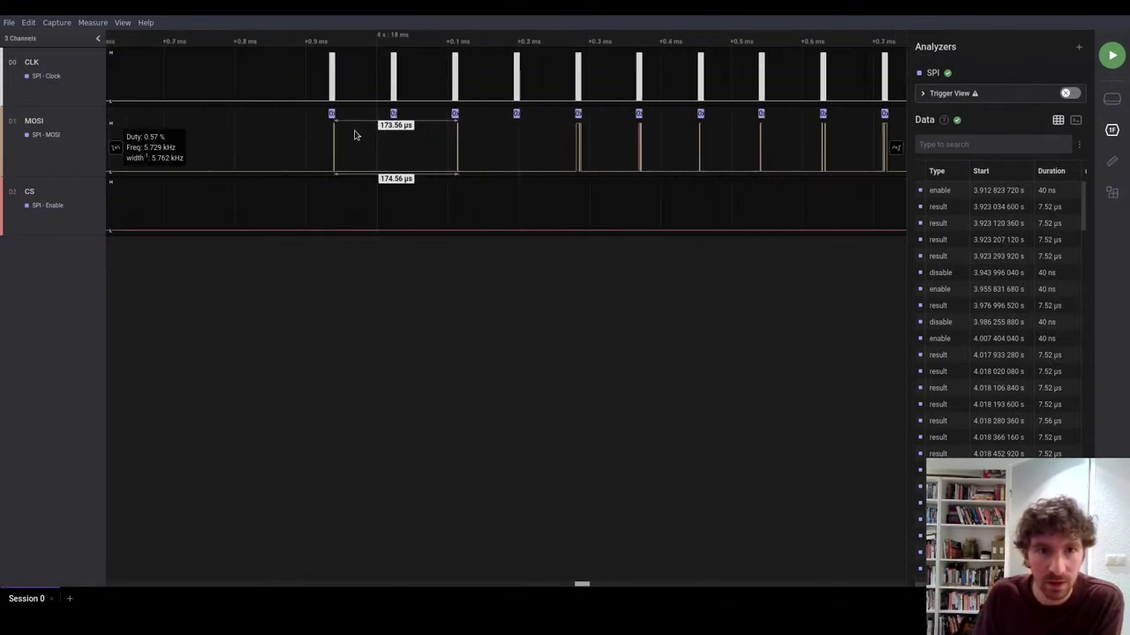
scroll(357, 137, up, 3)
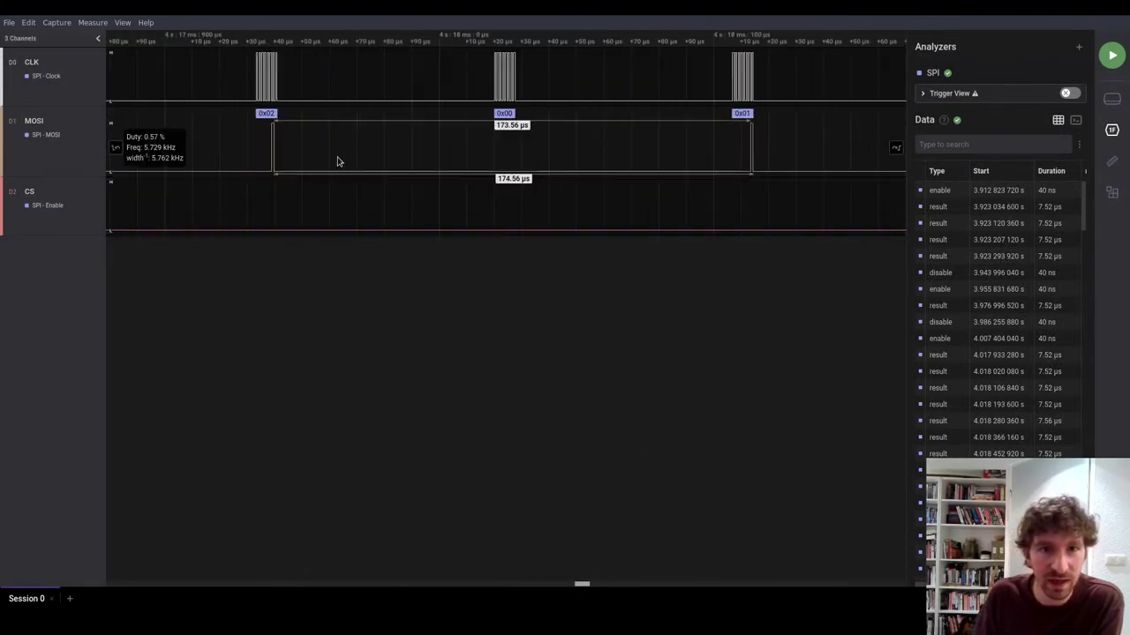
scroll(341, 174, down, 1)
scroll(329, 176, down, 5)
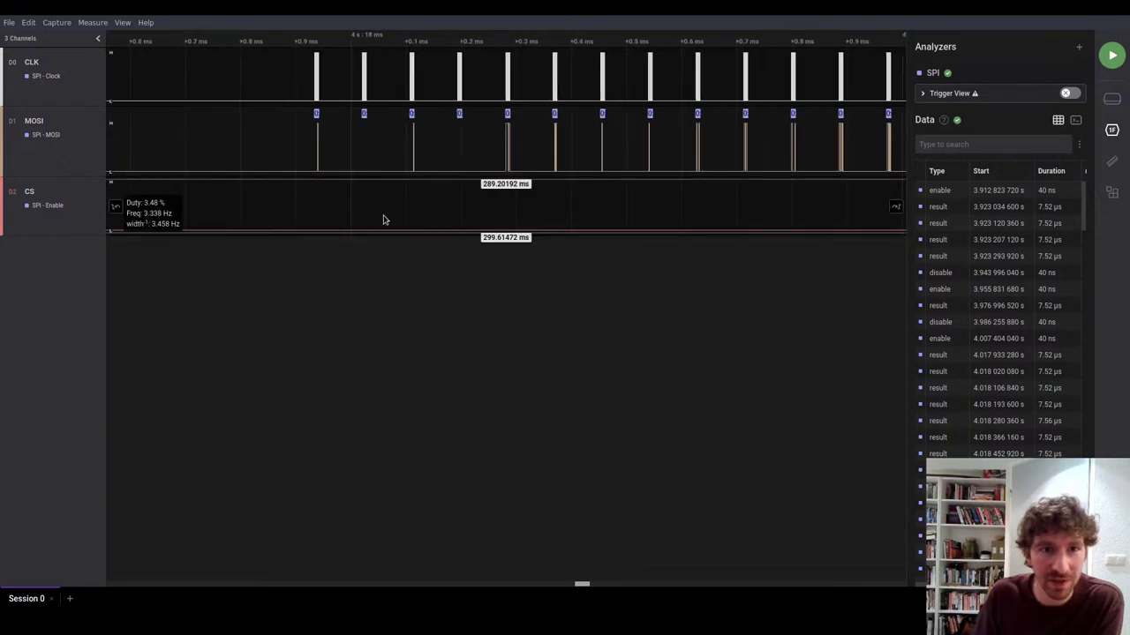
scroll(676, 202, left, 5)
scroll(451, 186, down, 6)
scroll(451, 187, down, 10)
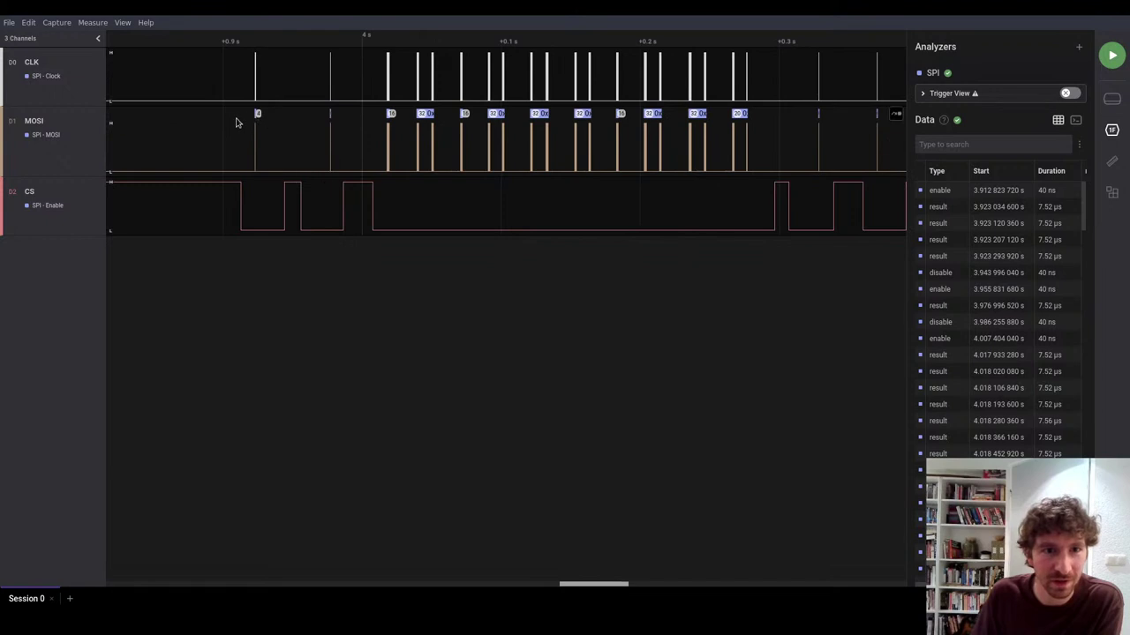
Inspect the four decoded bytes of the first transaction in relation to the decoded traffic of the whole capture
scroll(234, 115, down, 3)
scroll(221, 112, up, 8)
scroll(252, 119, up, 10)
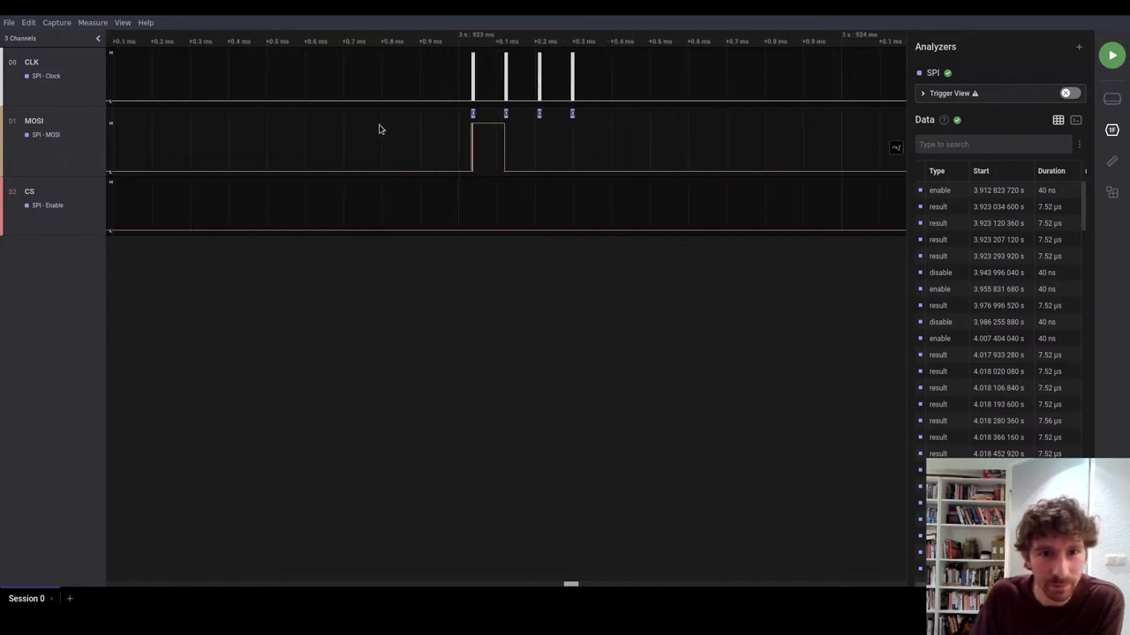
scroll(379, 130, up, 3)
scroll(505, 128, down, 10)
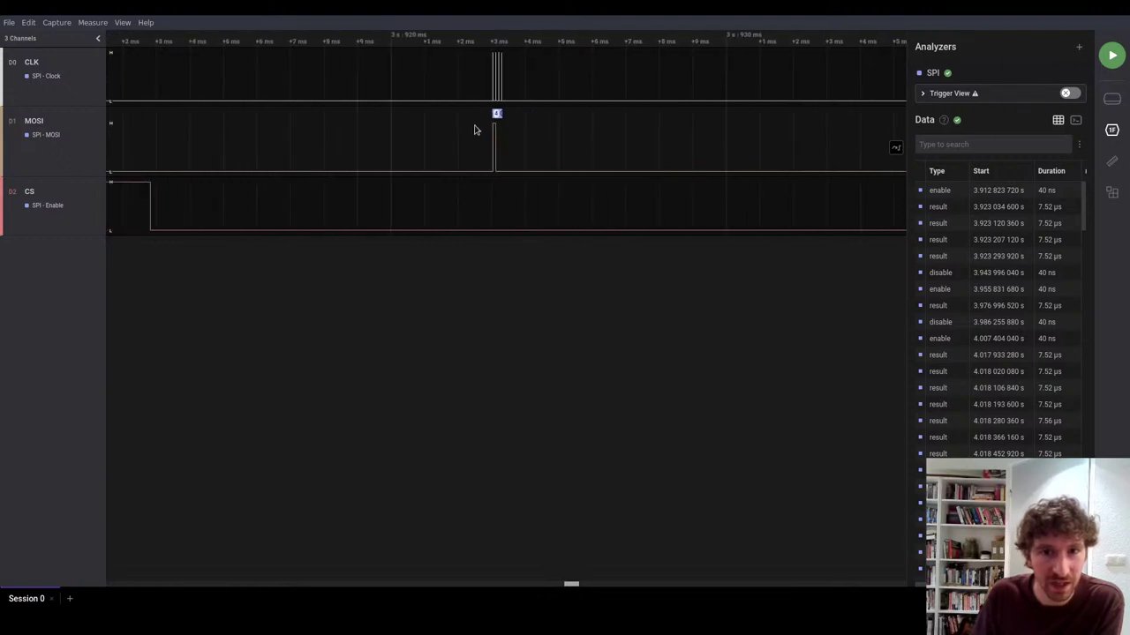
scroll(383, 133, down, 10)
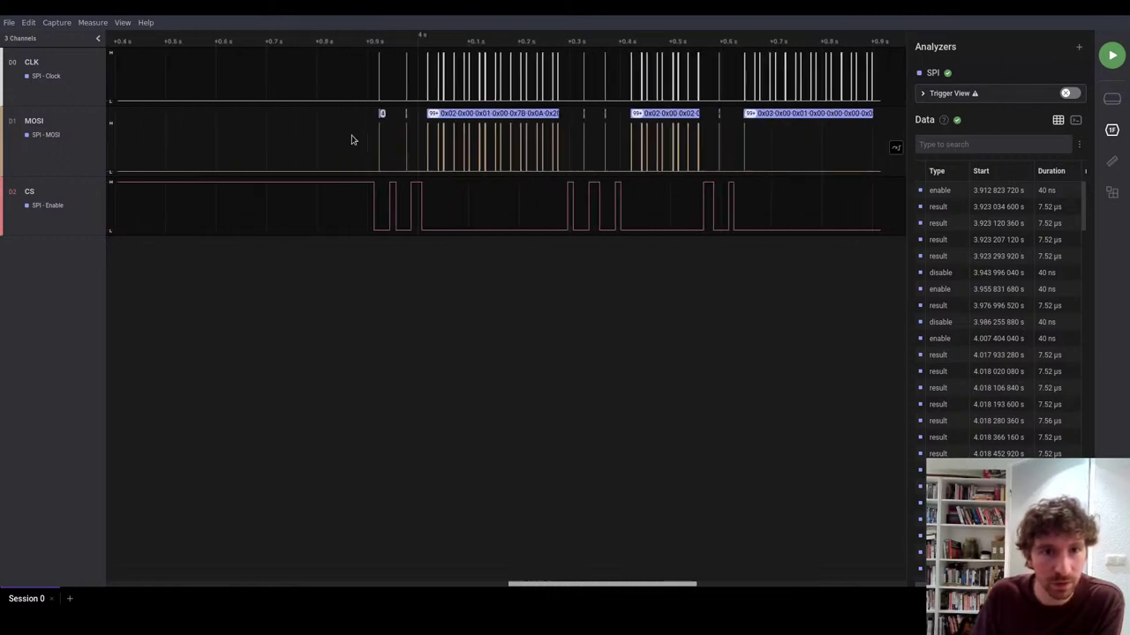
drag(283, 144, 716, 135)
scroll(548, 150, down, 3)
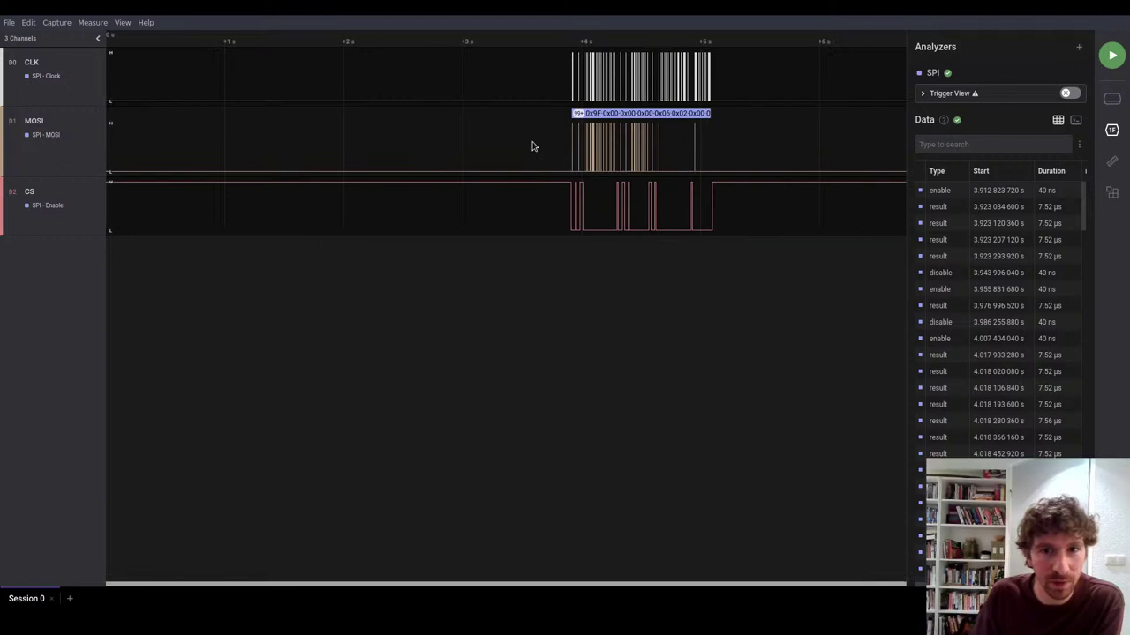
scroll(357, 137, up, 3)
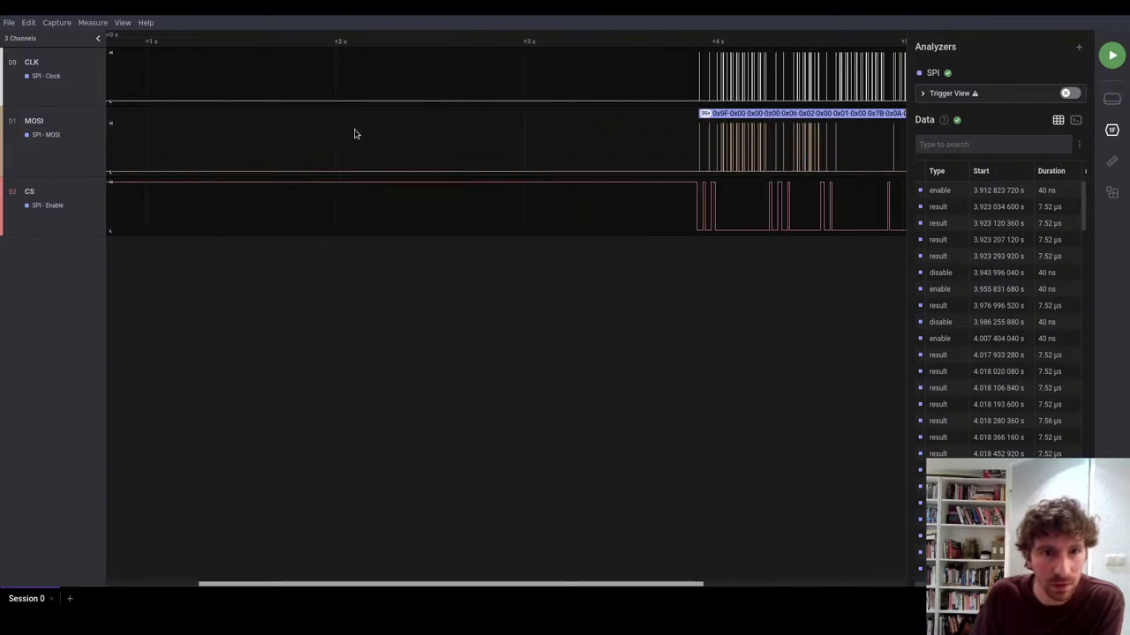
Read the decoded command byte of the first transaction and the three bytes clocked out after it
drag(577, 123, 453, 130)
scroll(609, 133, up, 6)
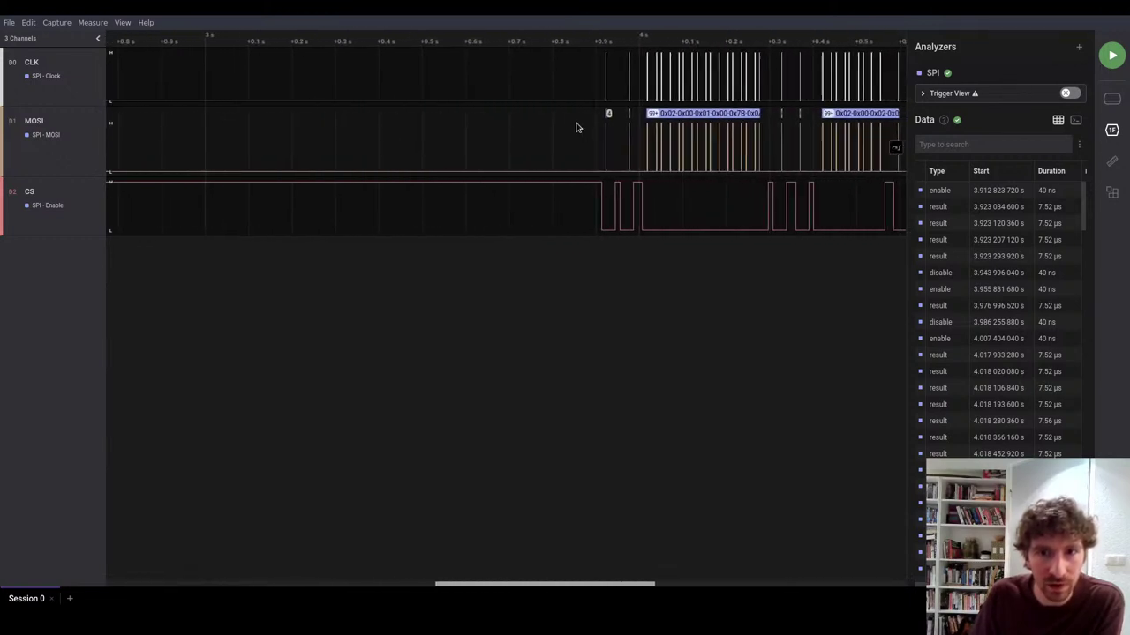
scroll(598, 129, up, 10)
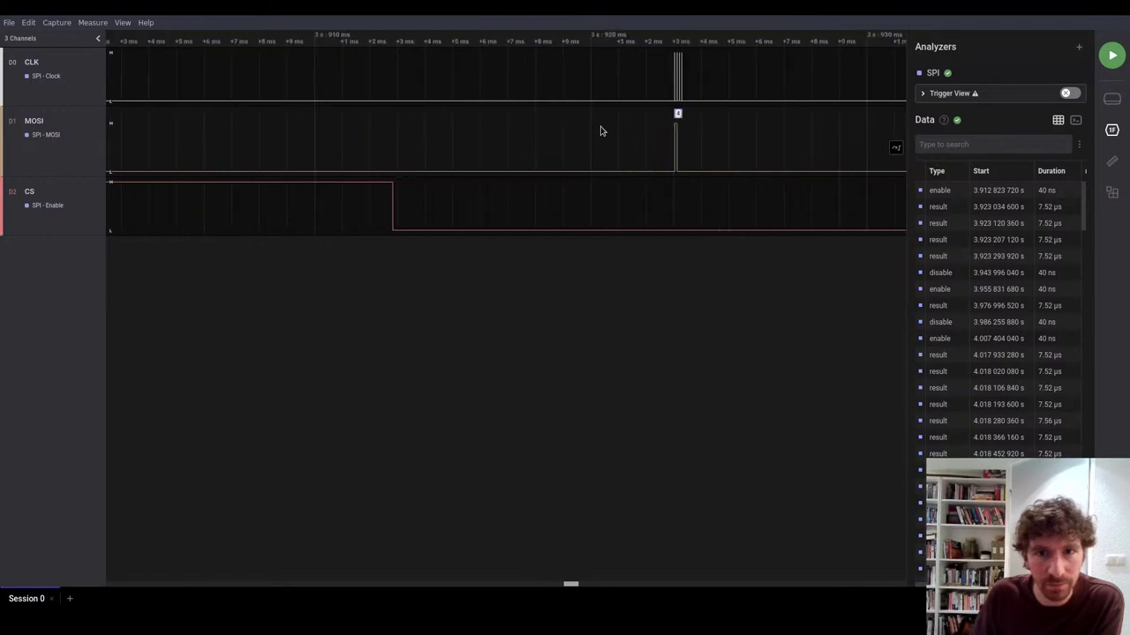
drag(697, 123, 376, 151)
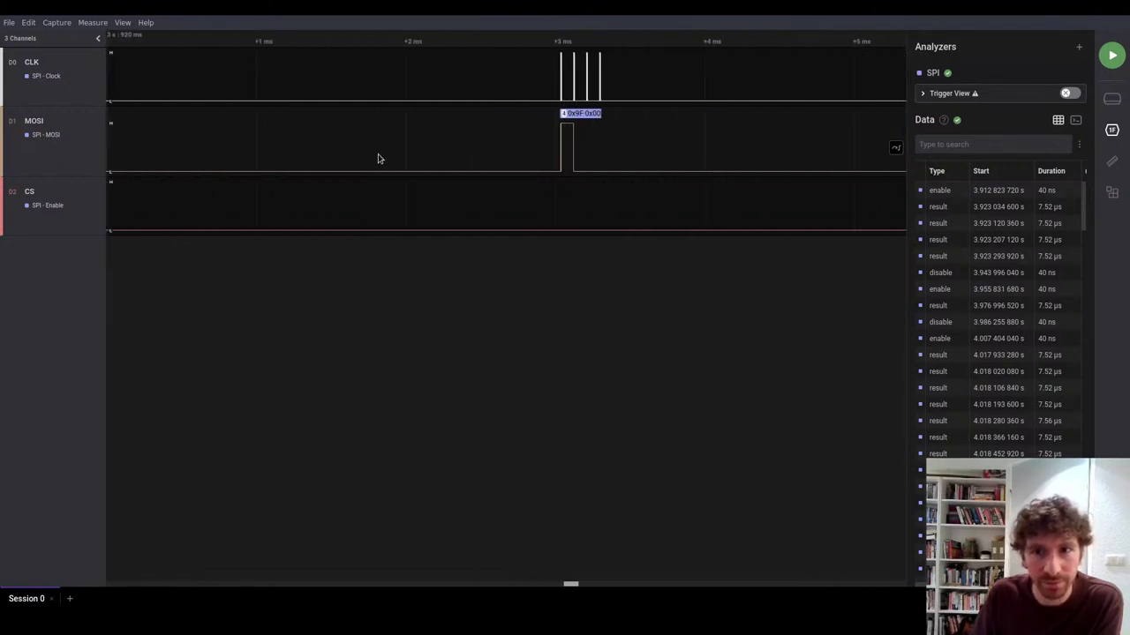
drag(486, 127, 365, 134)
scroll(416, 130, up, 15)
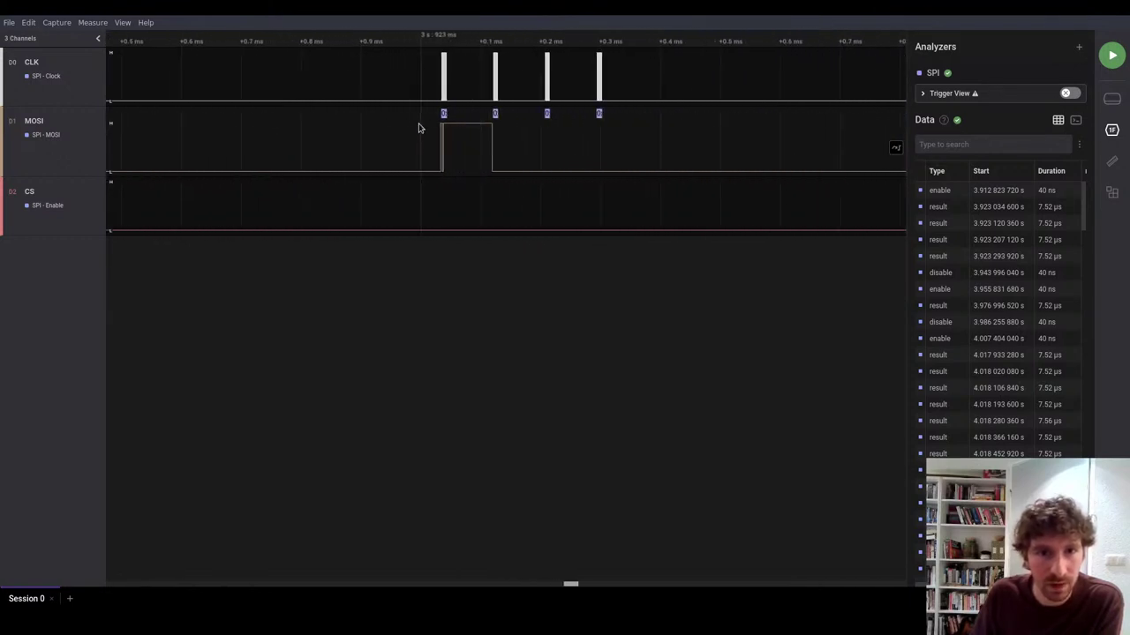
scroll(419, 128, up, 1)
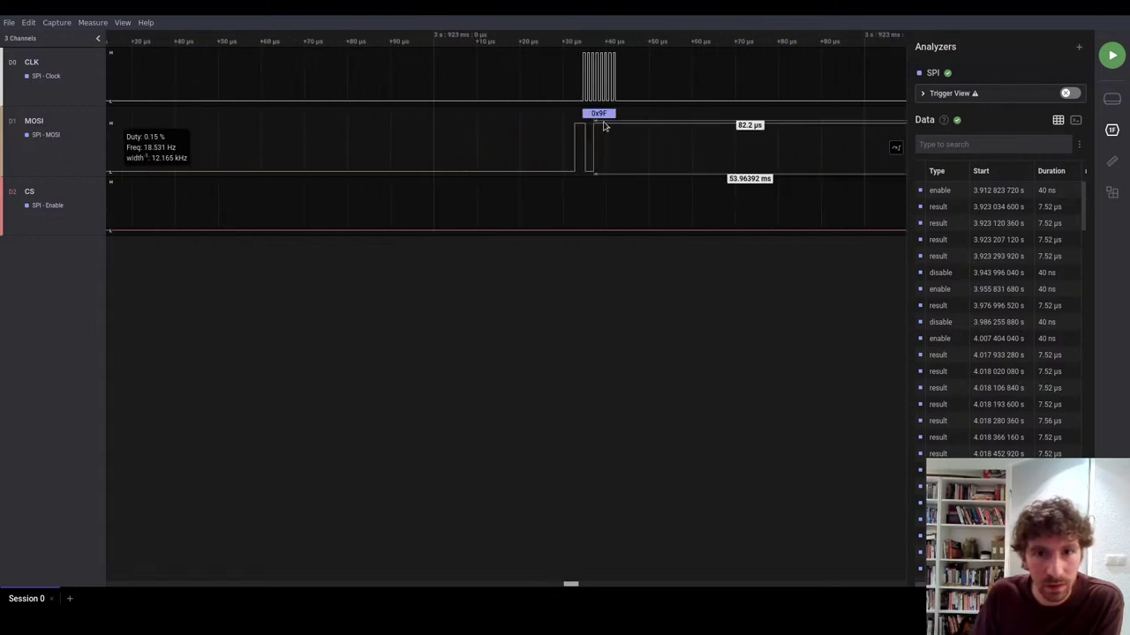
scroll(604, 123, down, 3)
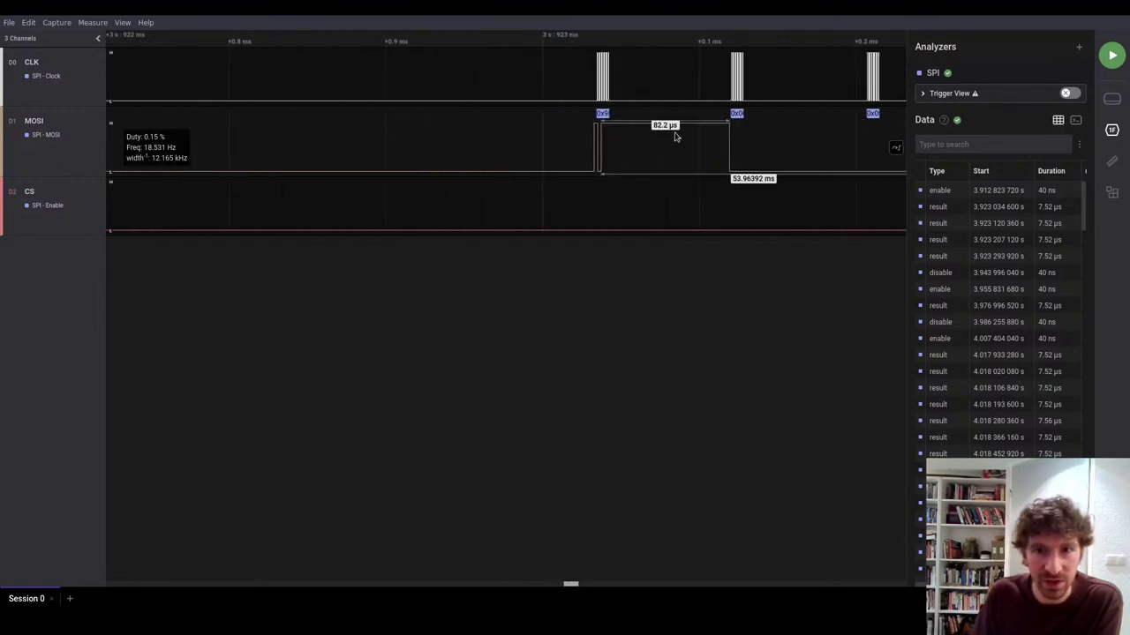
scroll(500, 145, right, 5)
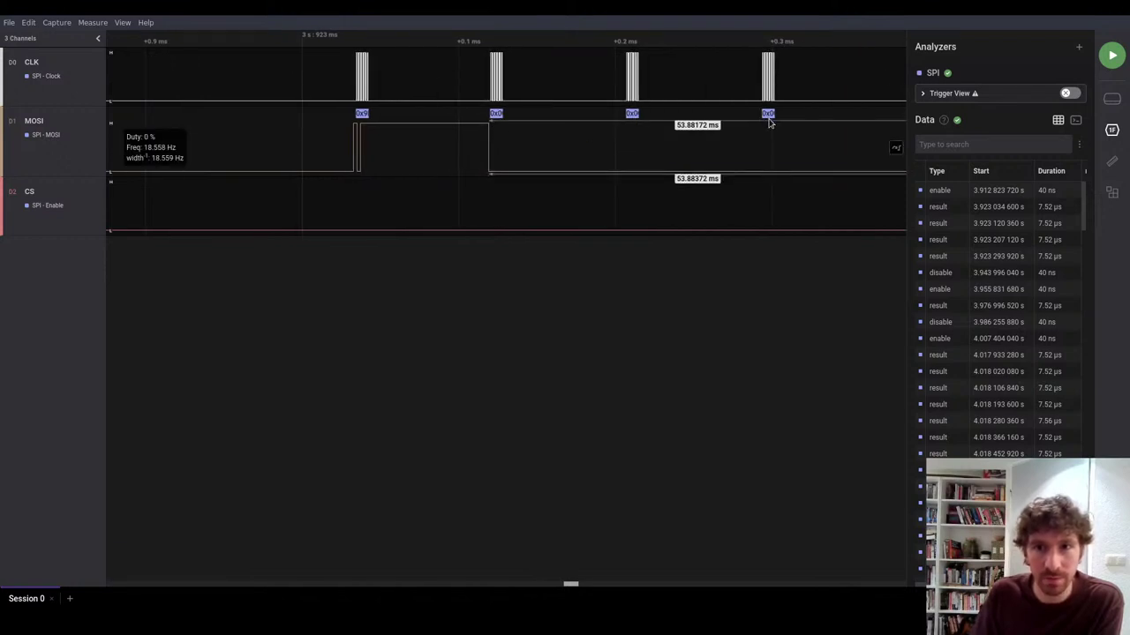
Examine the MOSI signal around the first transaction's 0x9F command byte and the zero bytes clocked out after it
scroll(387, 143, down, 5)
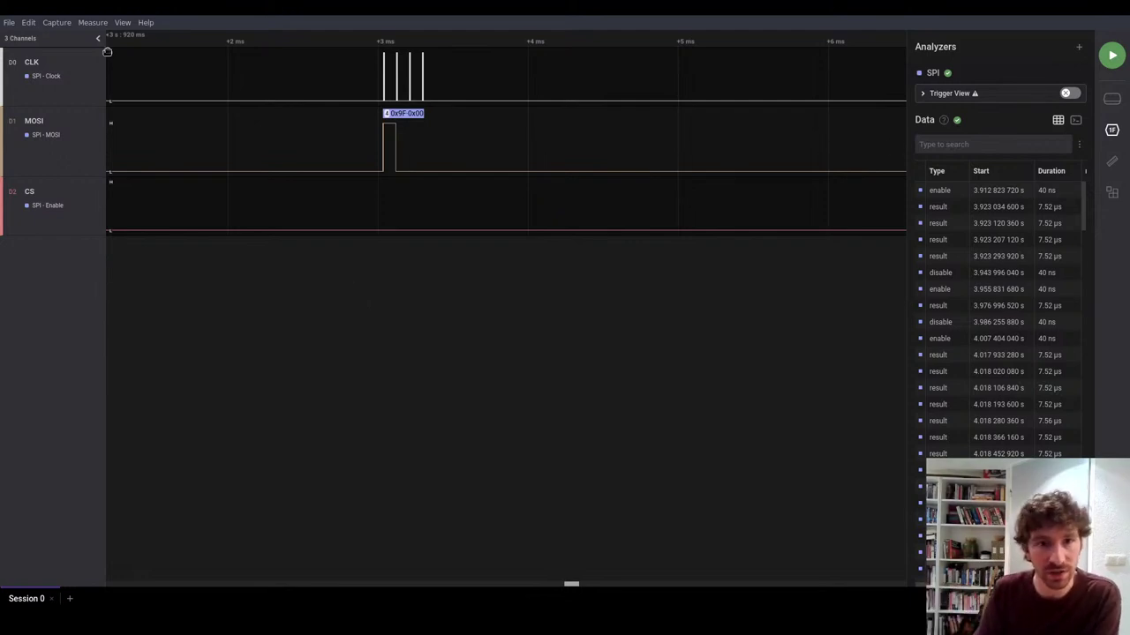
scroll(395, 119, up, 5)
scroll(394, 127, up, 5)
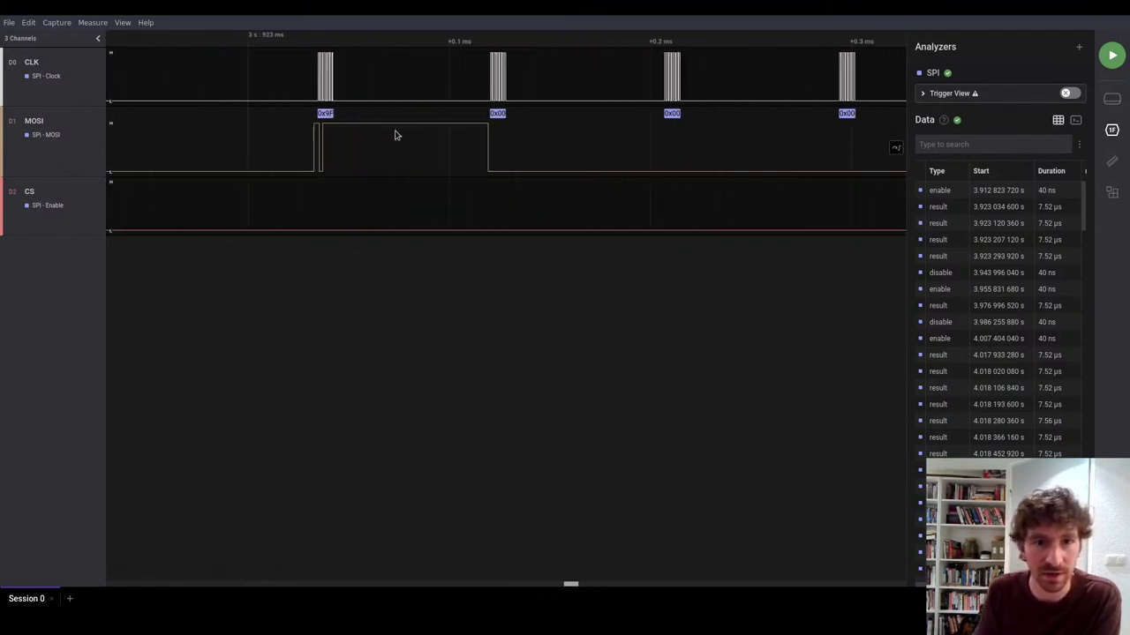
mouse_move(269, 115)
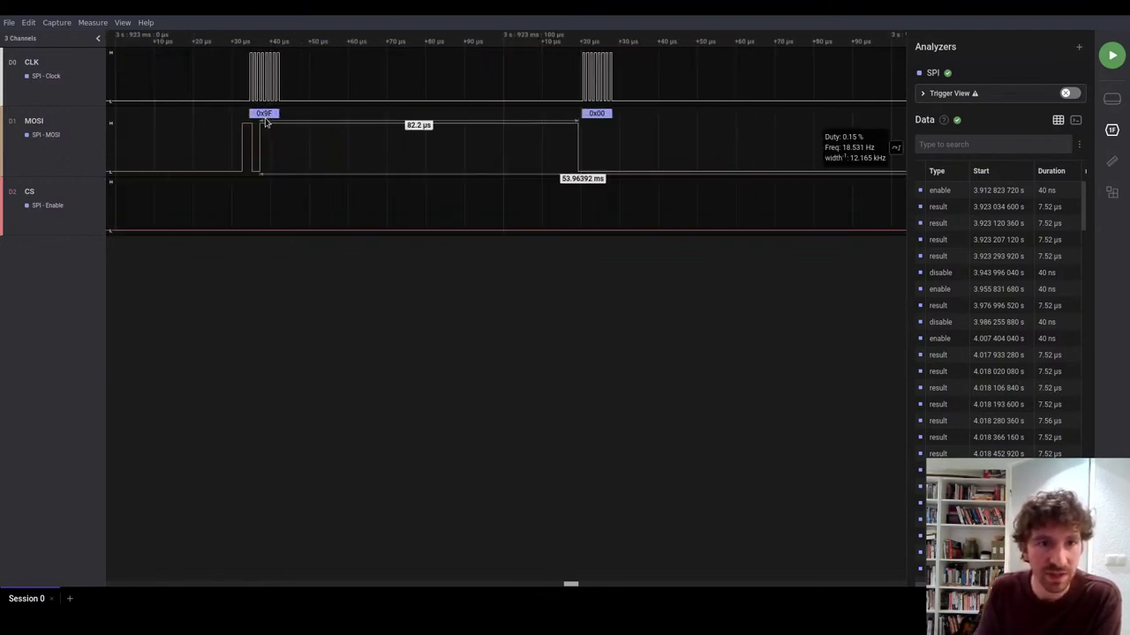
mouse_move(410, 104)
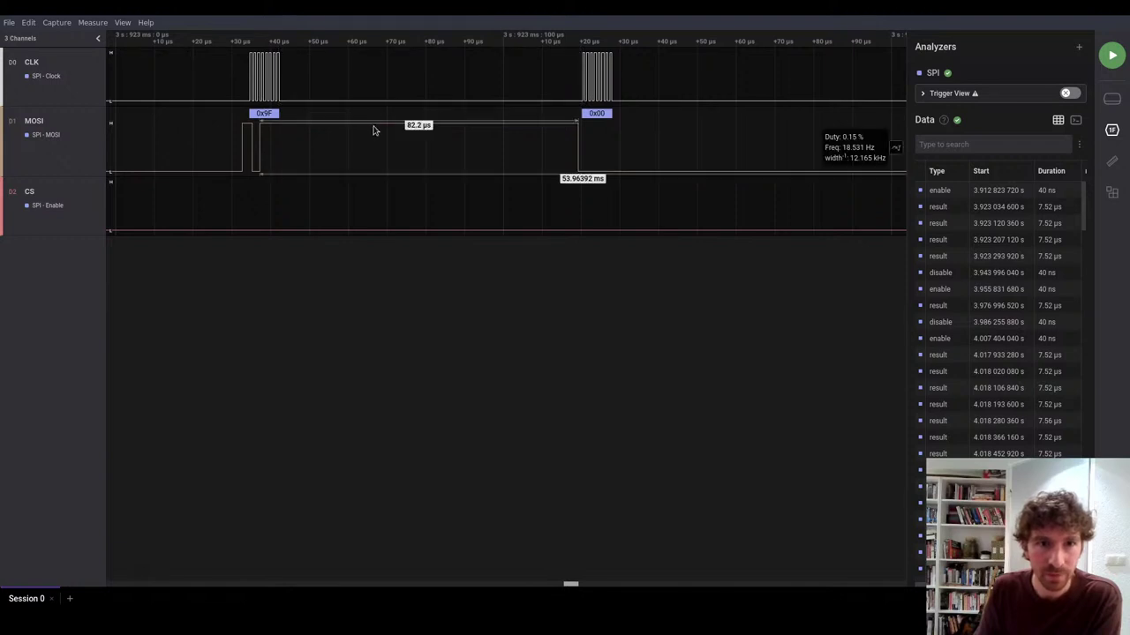
scroll(422, 242, down, 2)
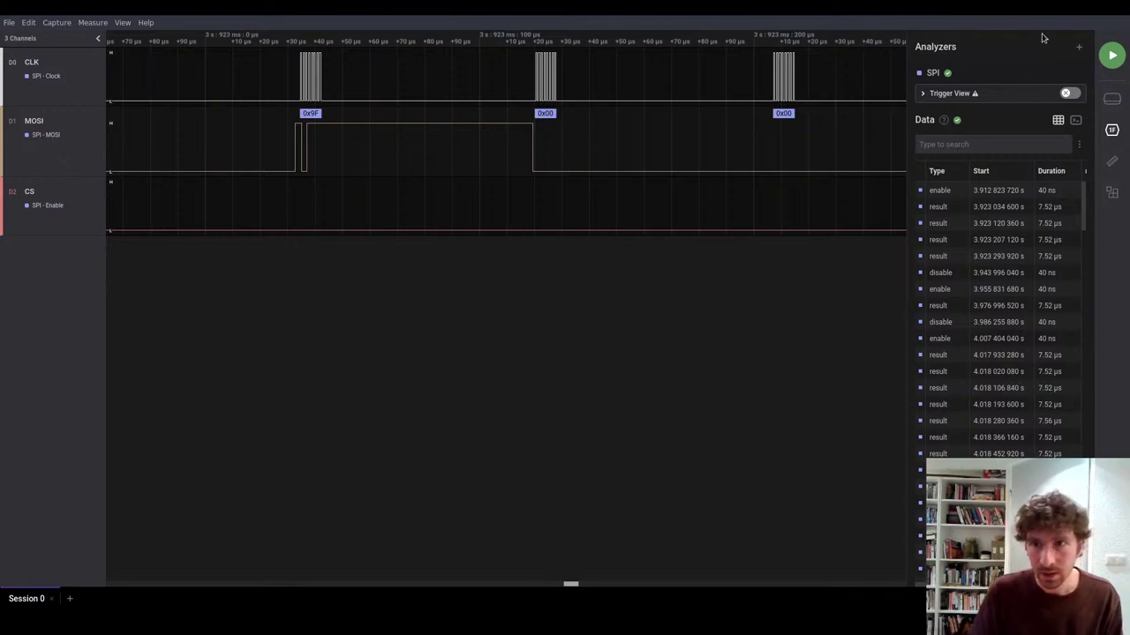
Enable digital channel 3 on the Logic 8 and name it MISO
click(1112, 99)
click(990, 88)
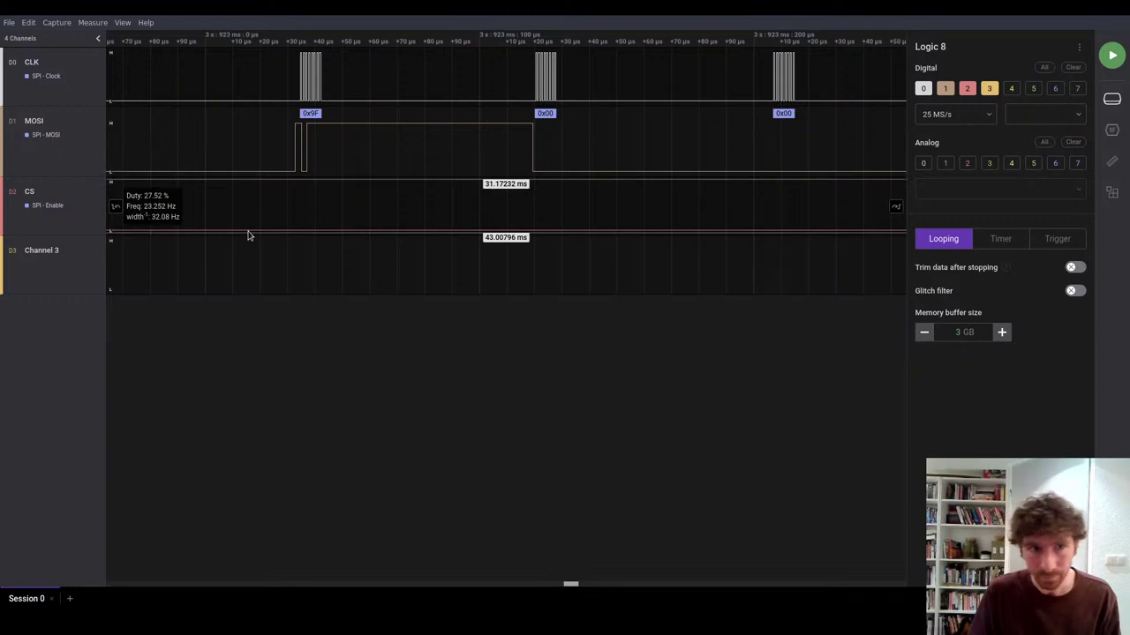
double_click(49, 254)
text(MISO)
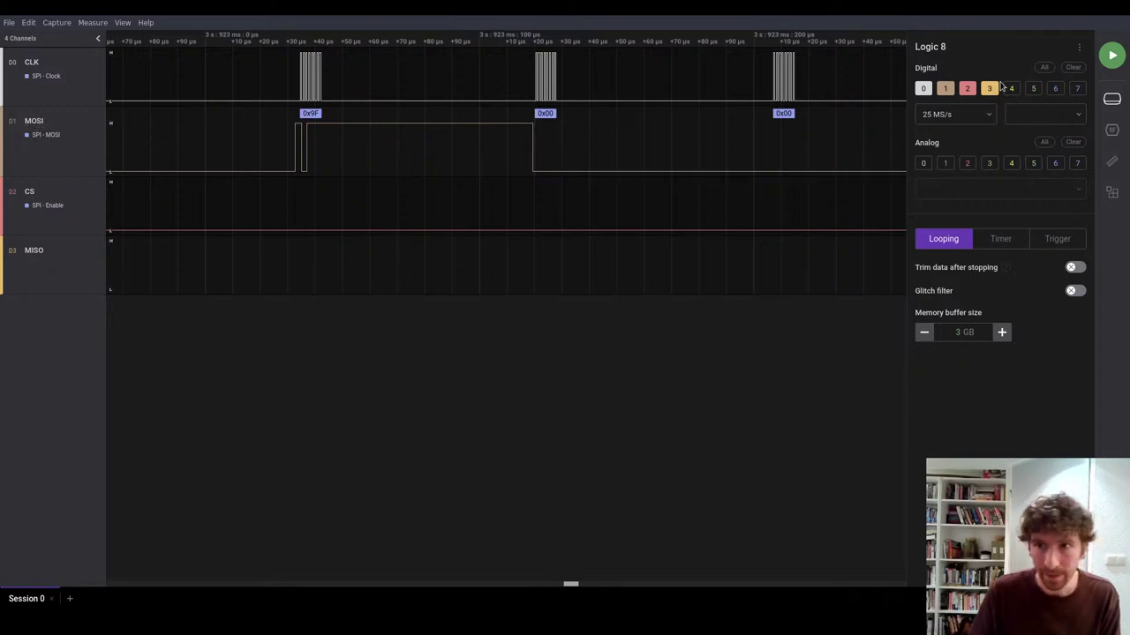
Assign the SPI analyzer's MISO to channel 03 MISO and save the analyzer settings
click(1113, 131)
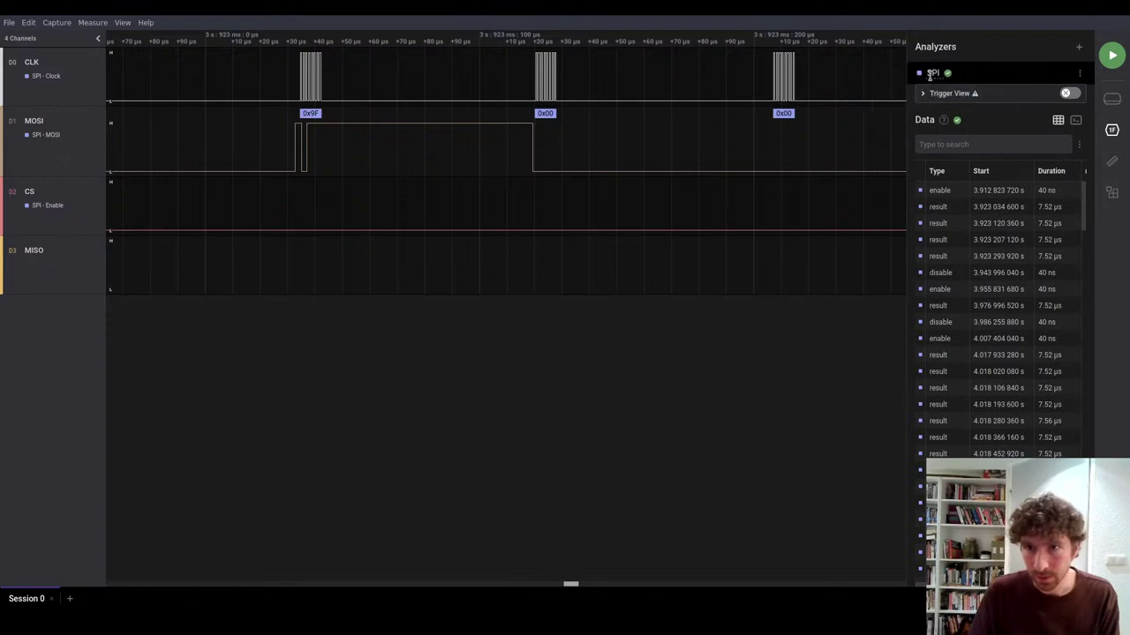
click(1079, 73)
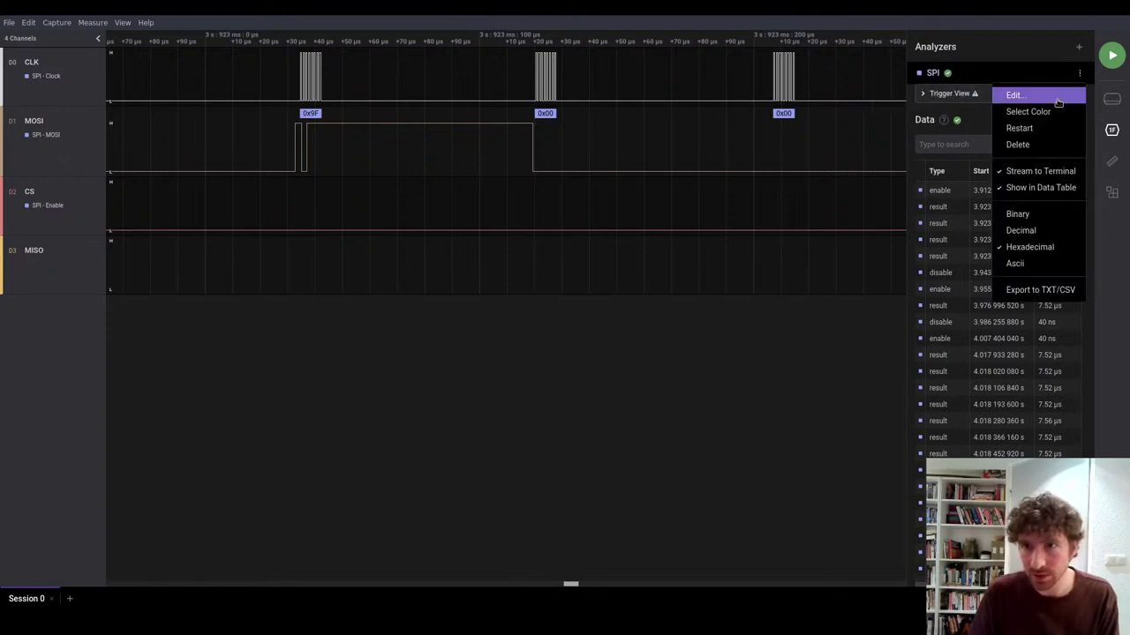
click(1033, 94)
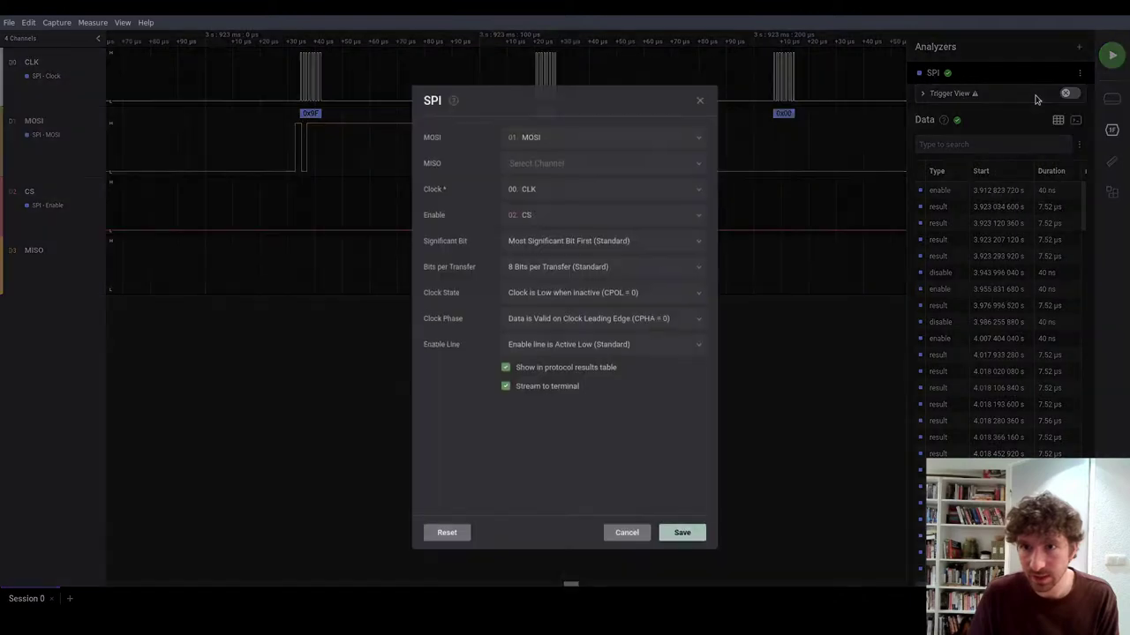
click(542, 166)
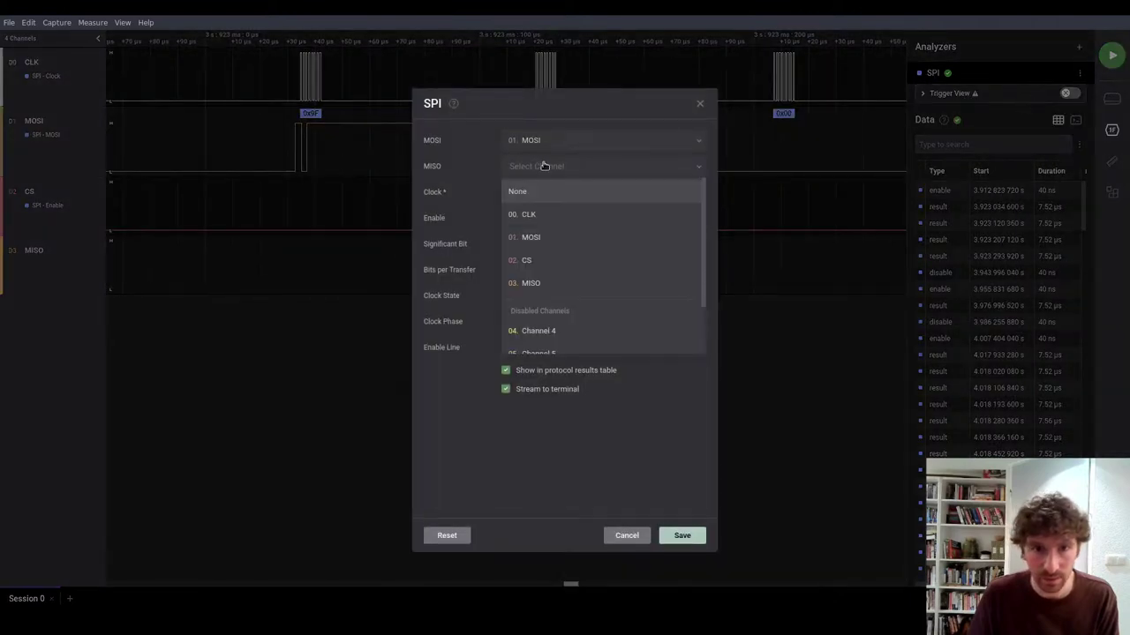
click(555, 284)
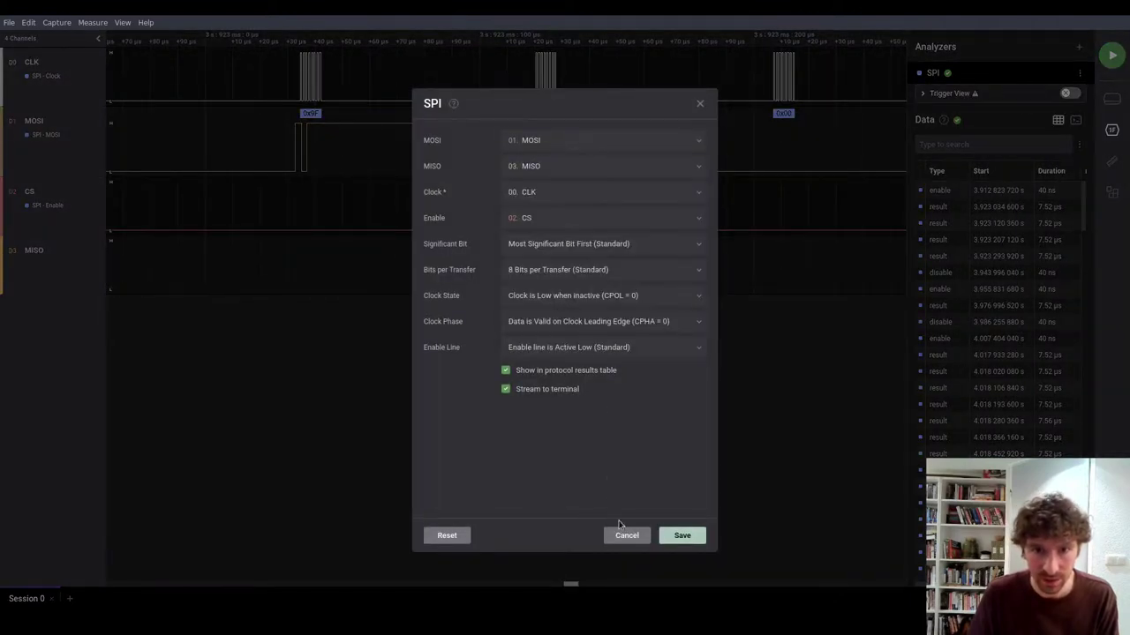
click(679, 534)
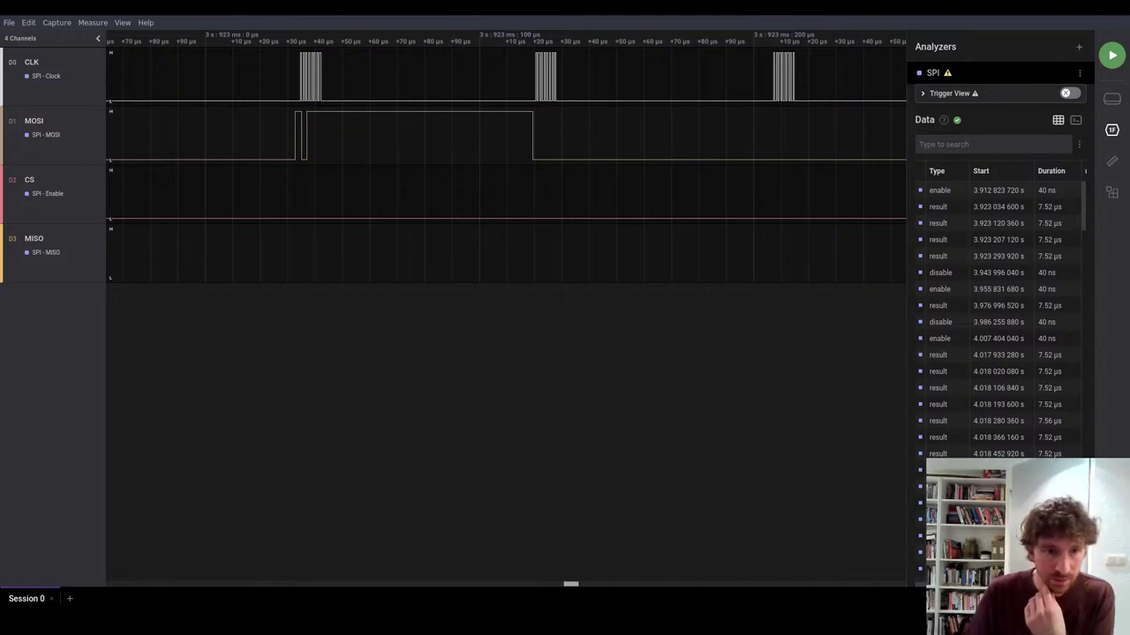
Switch to VS Code and move the await delay(6000) line in flash.ts to the start of main, before the WinbondFlash is created
key(alt+Tab)
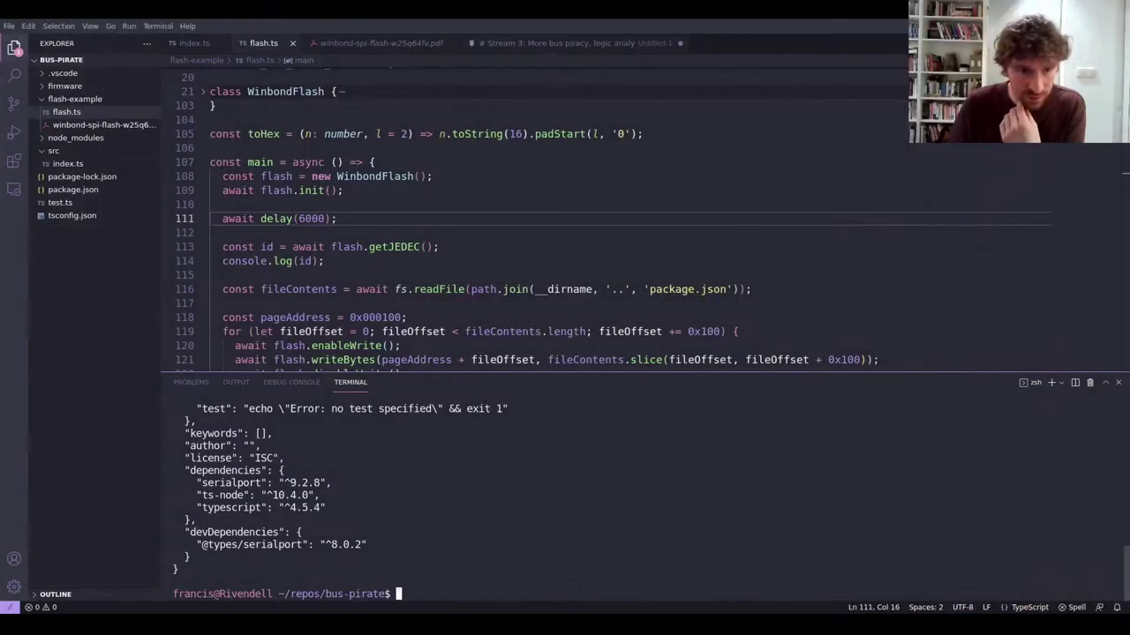
click(358, 229)
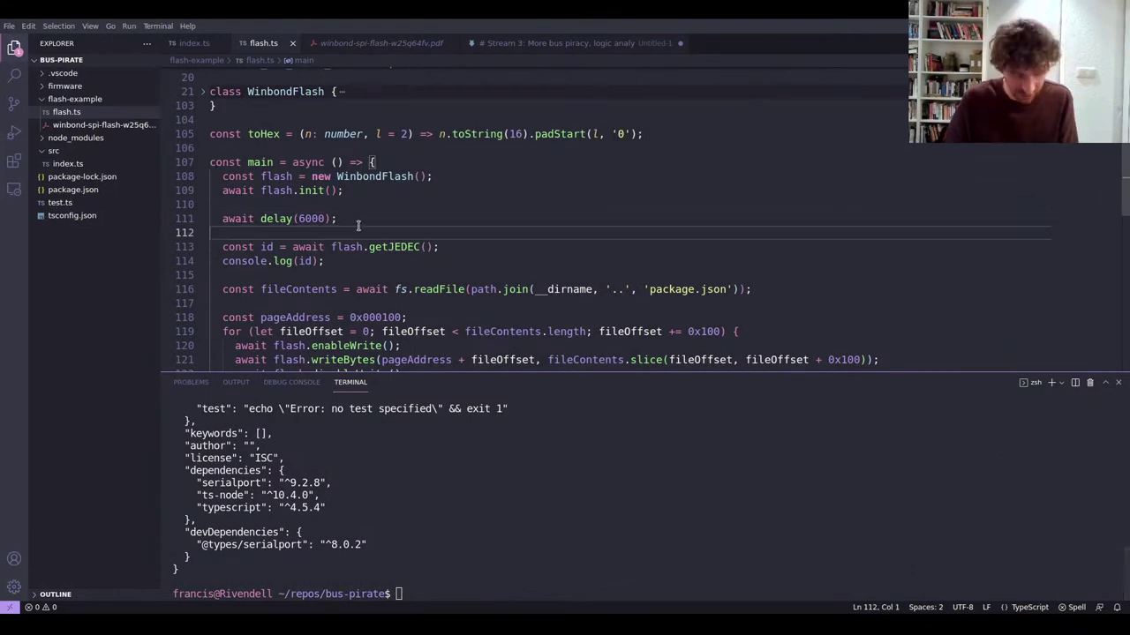
key(Delete)
triple_click(355, 218)
key(ctrl+c)
key(Delete)
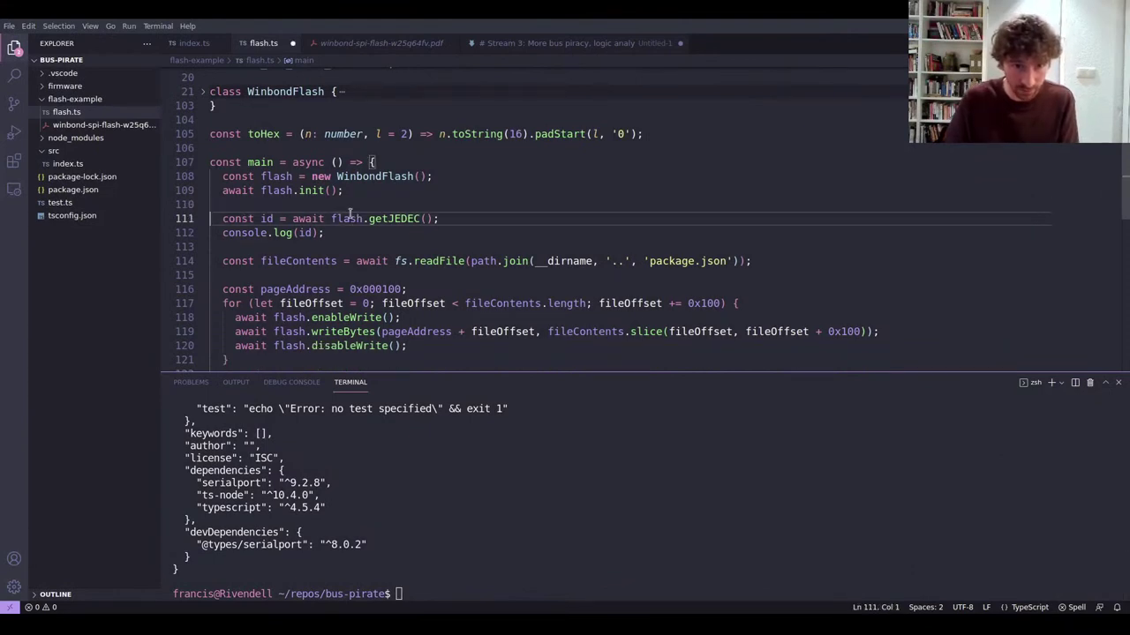
click(371, 161)
key(Return)
key(Return)
key(Up)
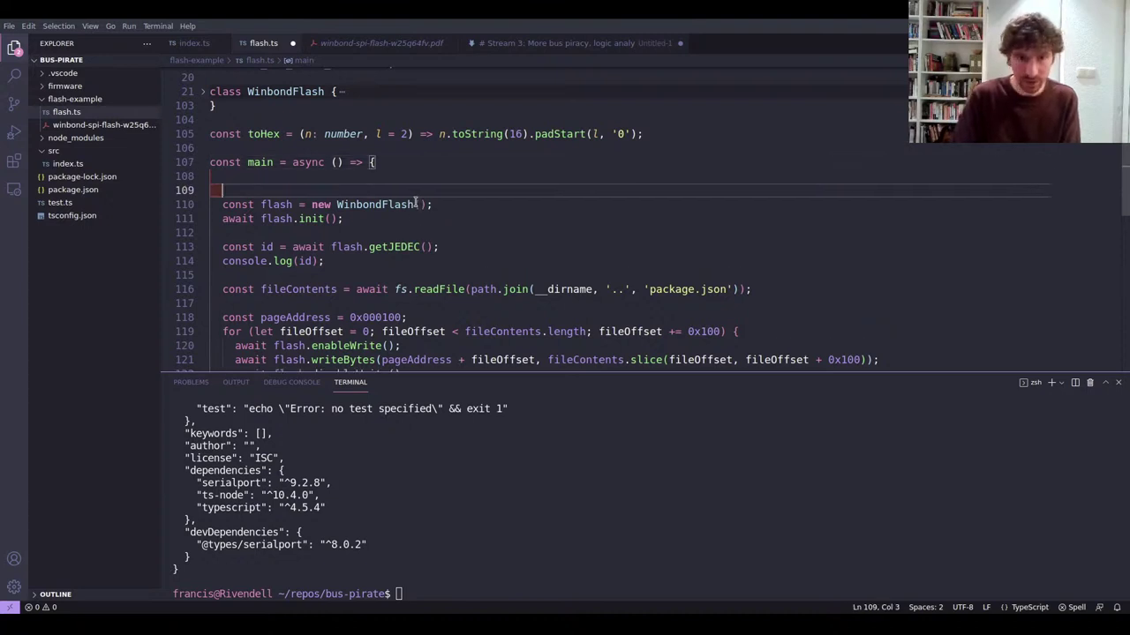
key(ctrl+v)
key(Delete)
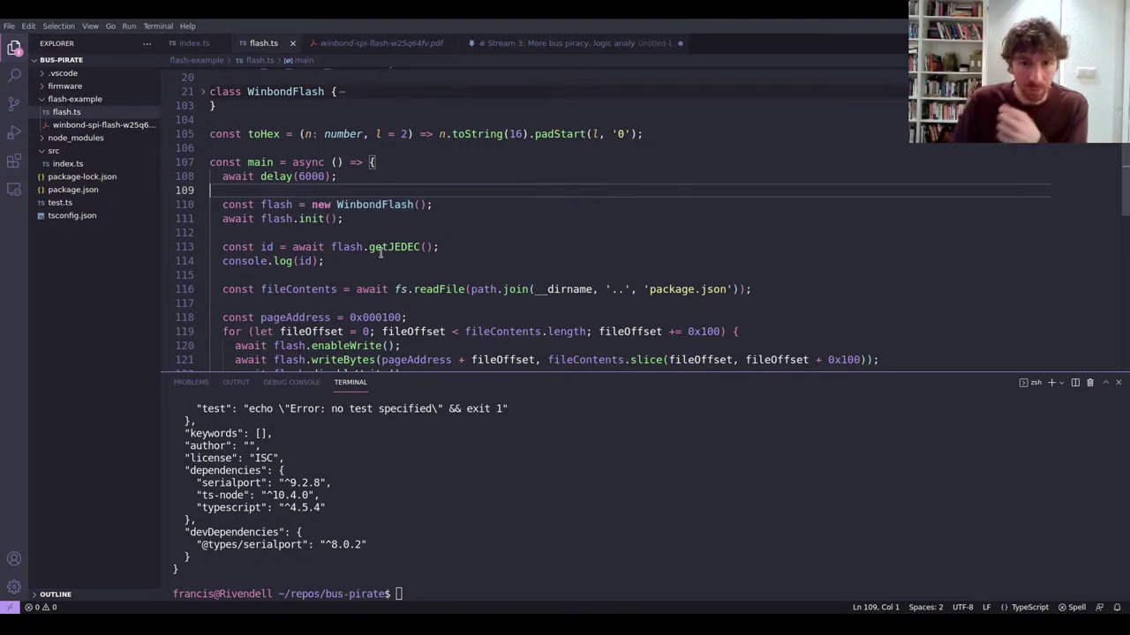
Run ts-node flash-example/flash.ts in the terminal, then switch to Logic and record a new capture of its SPI traffic
scroll(426, 255, down, 3)
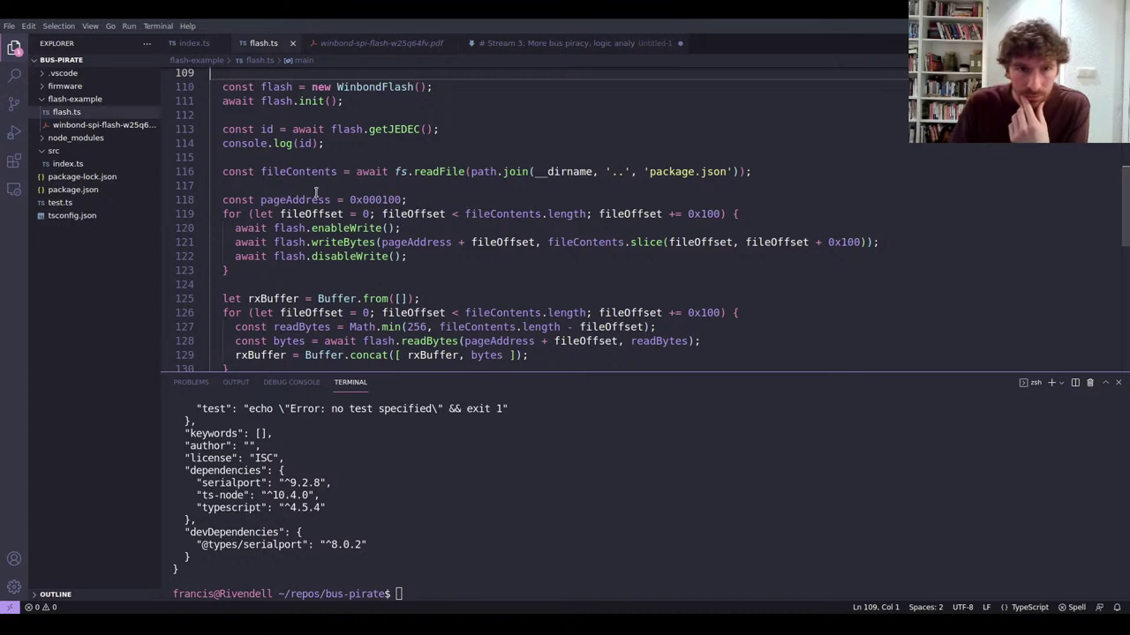
scroll(291, 176, down, 2)
scroll(290, 178, down, 5)
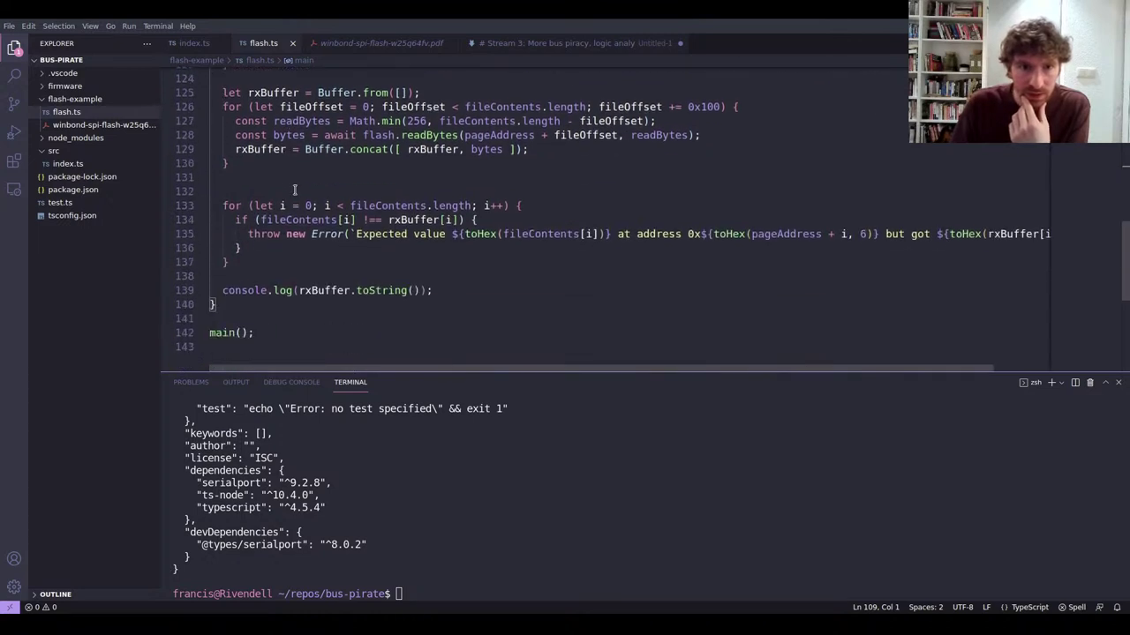
scroll(293, 203, up, 6)
scroll(294, 213, up, 5)
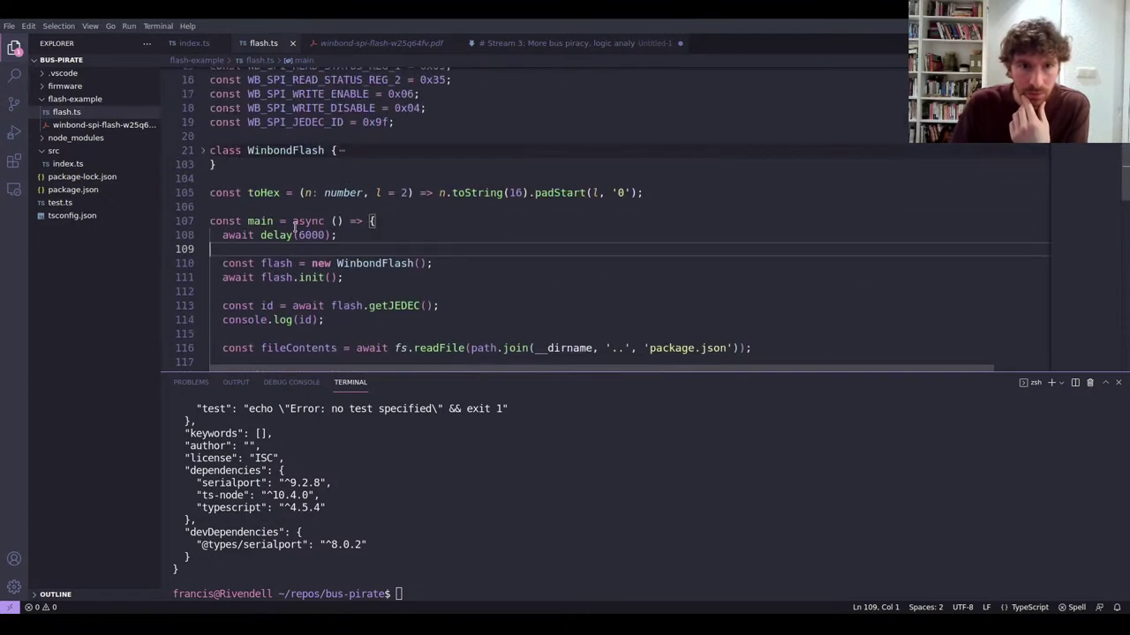
click(504, 452)
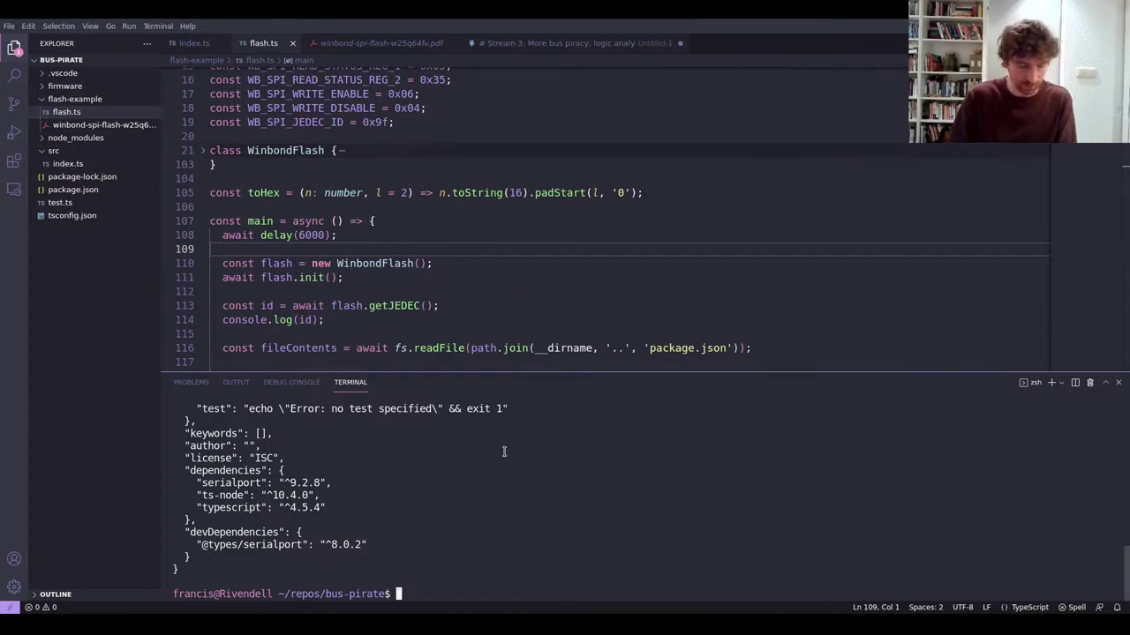
key(Up)
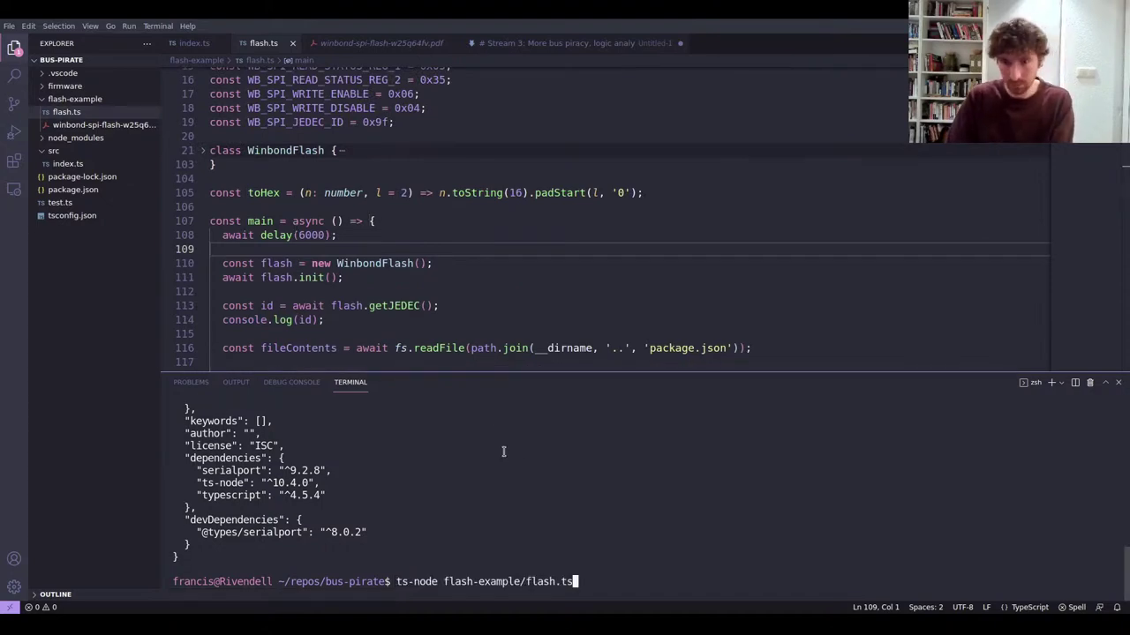
key(Return)
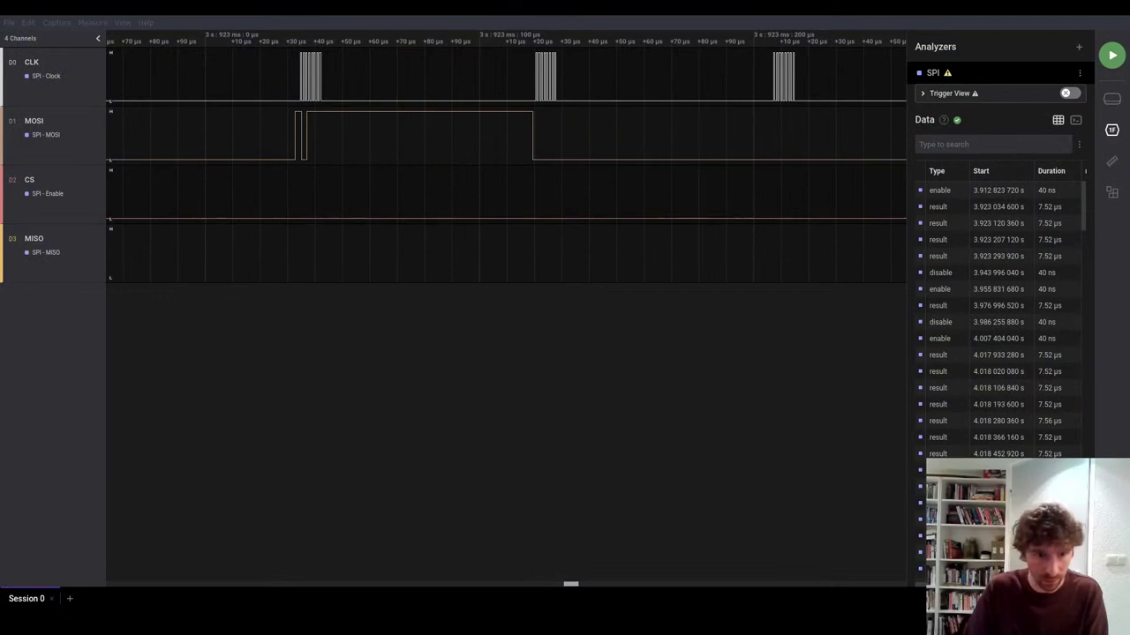
click(1111, 56)
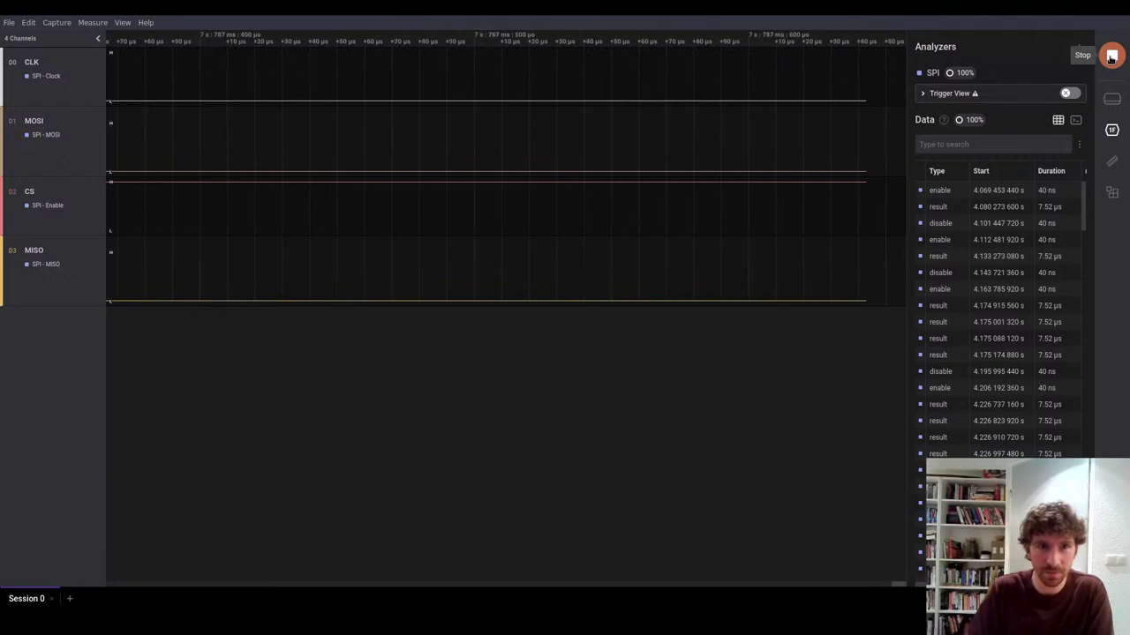
click(1111, 57)
Locate the SPI burst in the new capture and examine its decoded MOSI and MISO bytes
scroll(429, 182, down, 10)
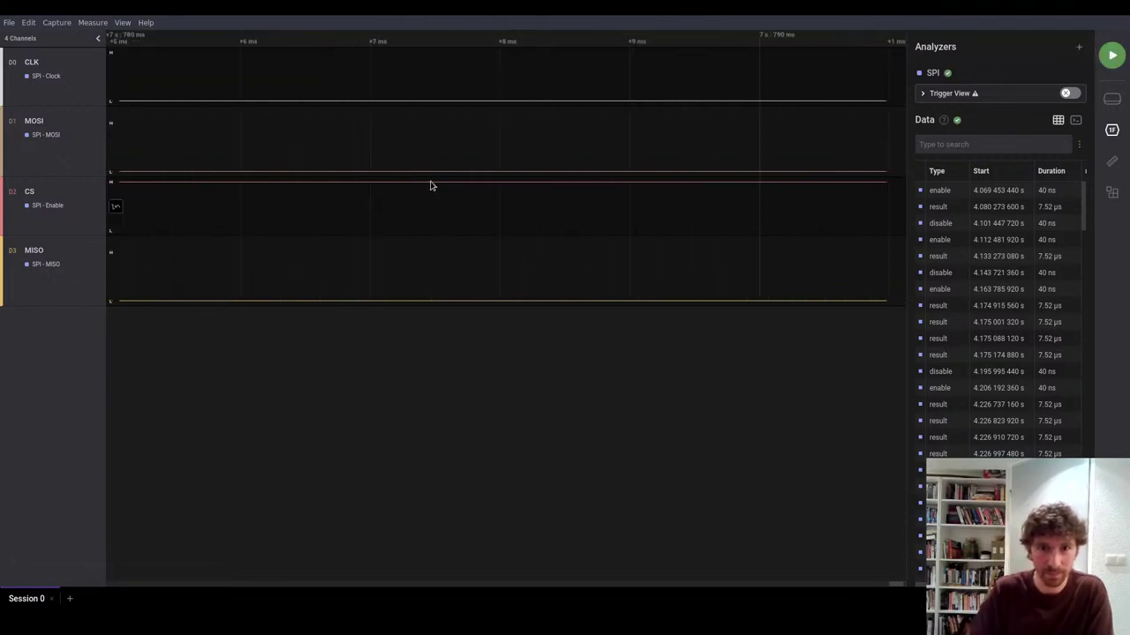
scroll(366, 248, left, 5)
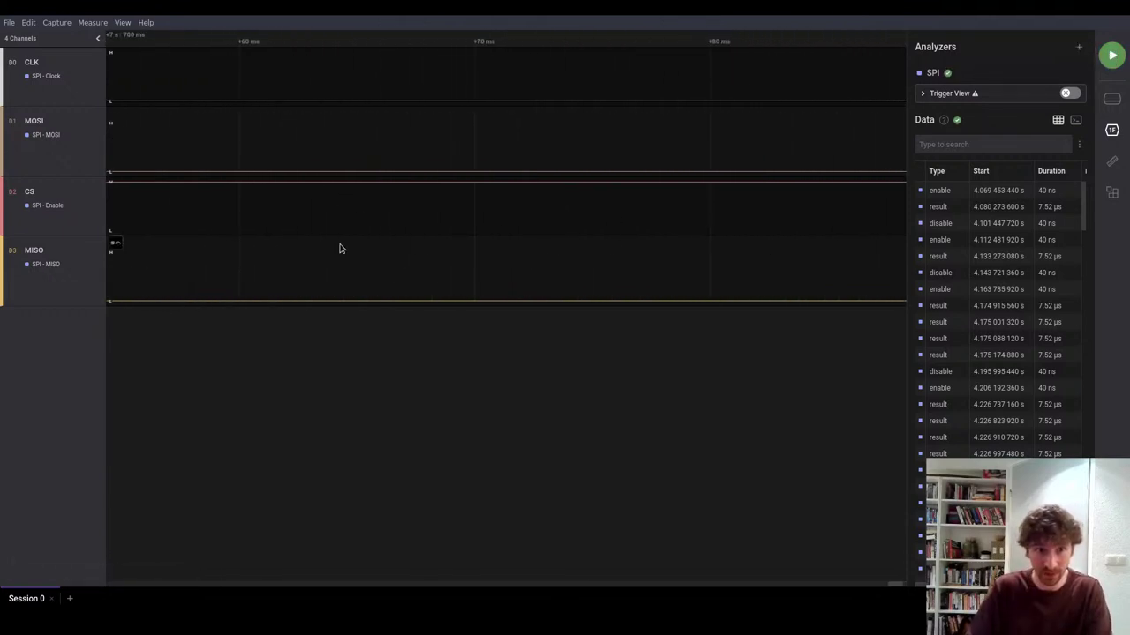
click(370, 584)
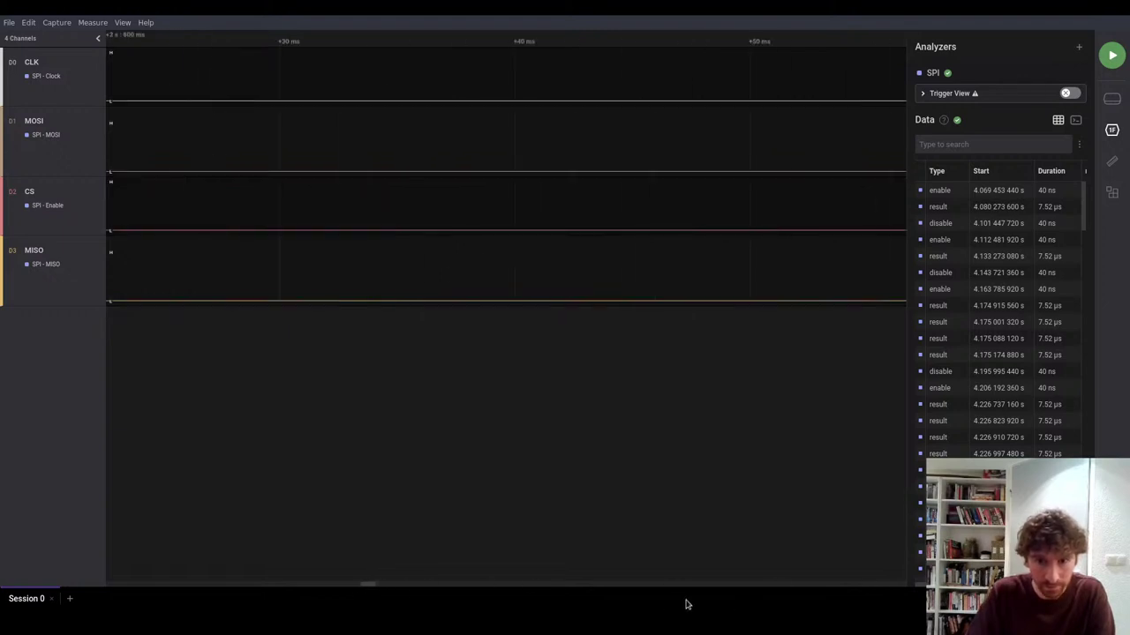
drag(375, 587, 70, 575)
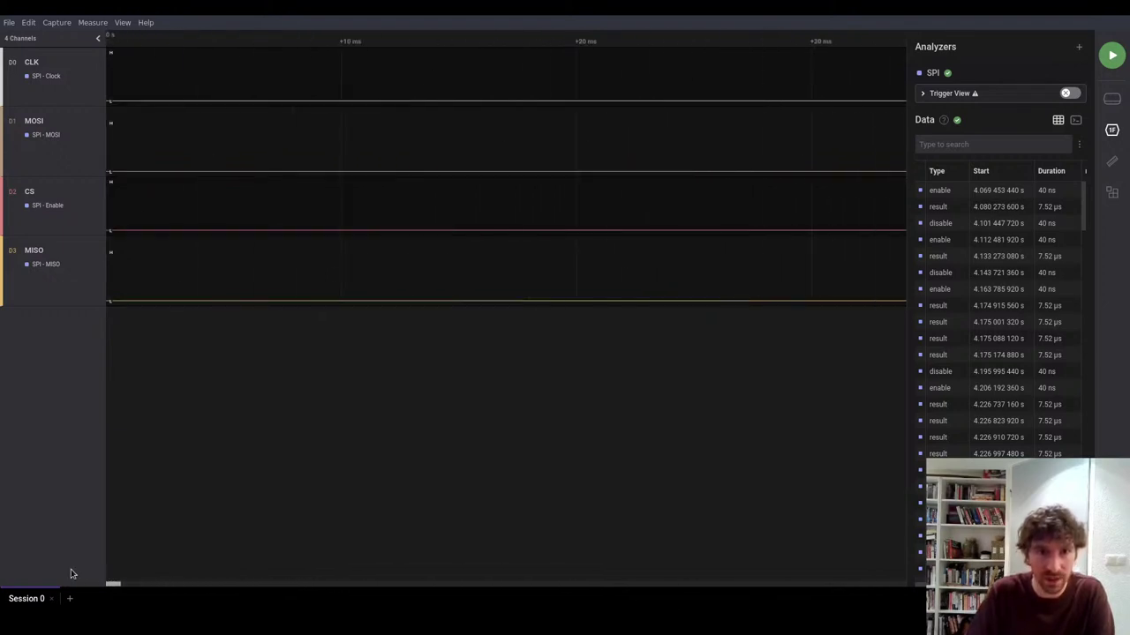
scroll(621, 222, down, 15)
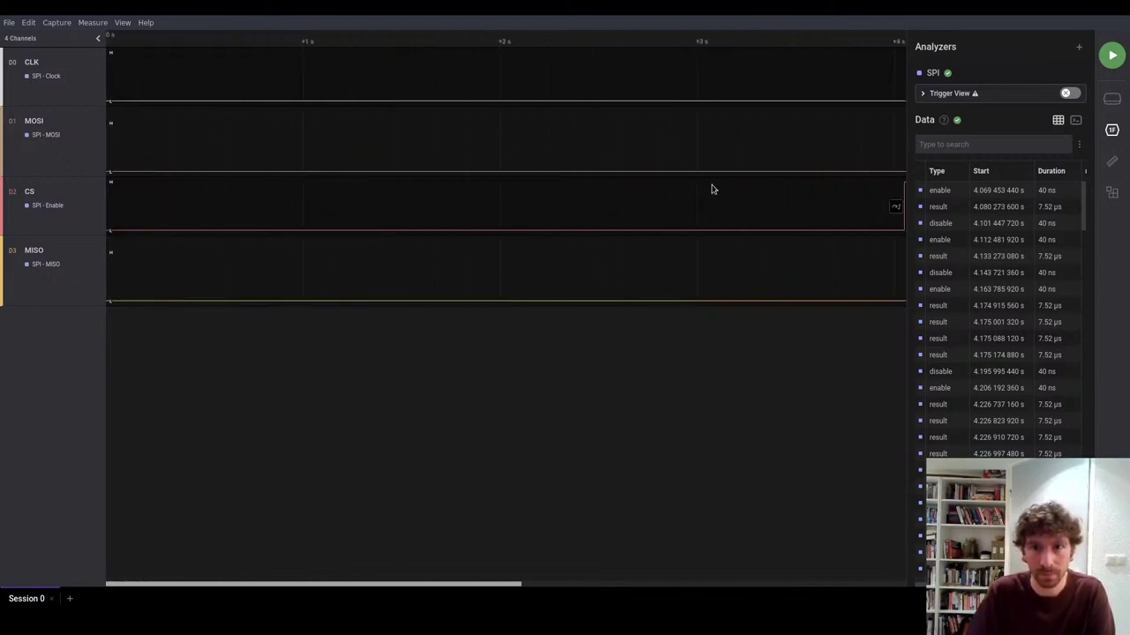
scroll(684, 183, up, 2)
scroll(685, 180, down, 2)
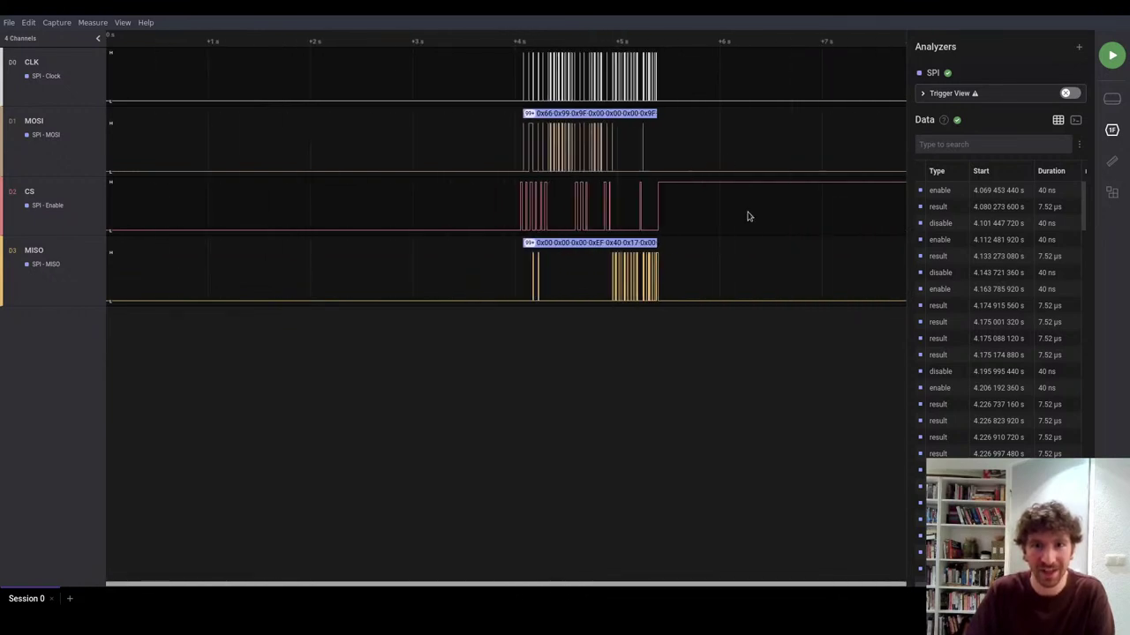
mouse_move(546, 114)
scroll(530, 132, up, 4)
scroll(1008, 310, down, 2)
scroll(993, 283, up, 2)
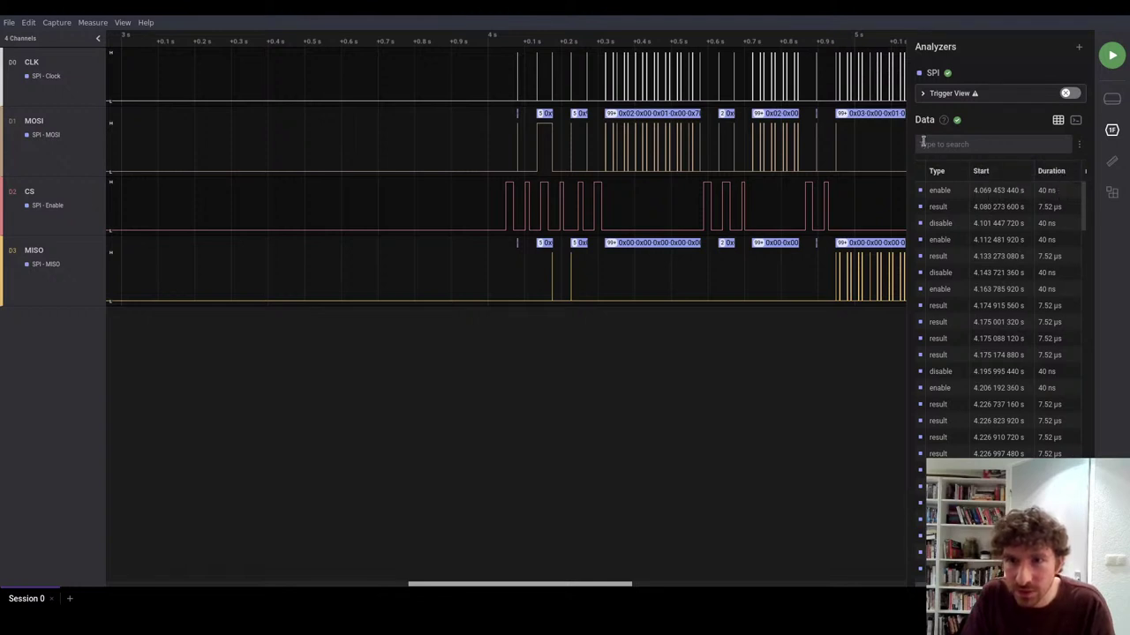
Widen the analyzer data table to include the mosi and miso columns and read through the decoded bytes
drag(918, 147, 825, 148)
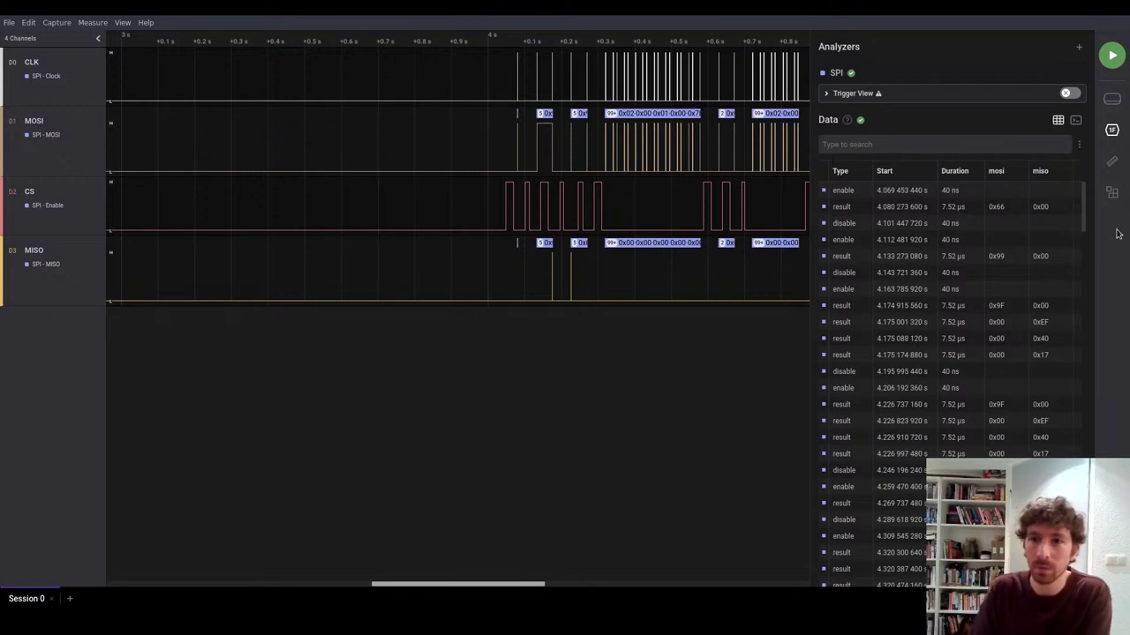
scroll(1060, 264, down, 5)
scroll(1042, 291, down, 10)
scroll(1046, 317, down, 10)
scroll(1049, 316, down, 1)
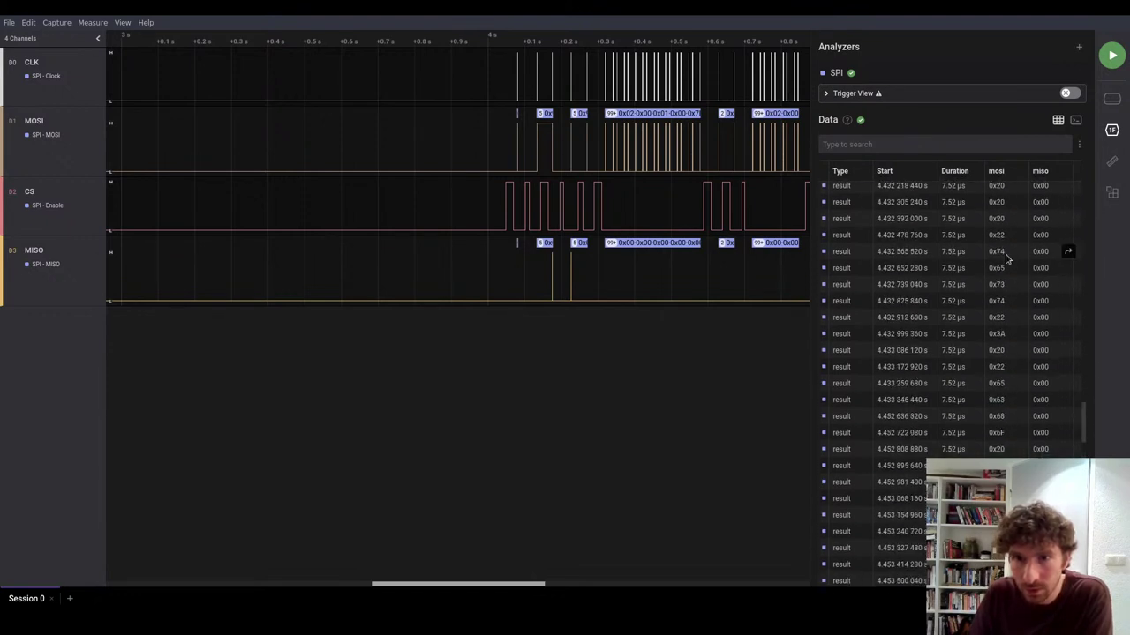
Export the visible columns of the search-matching SPI analyzer data to the clipboard
click(1079, 145)
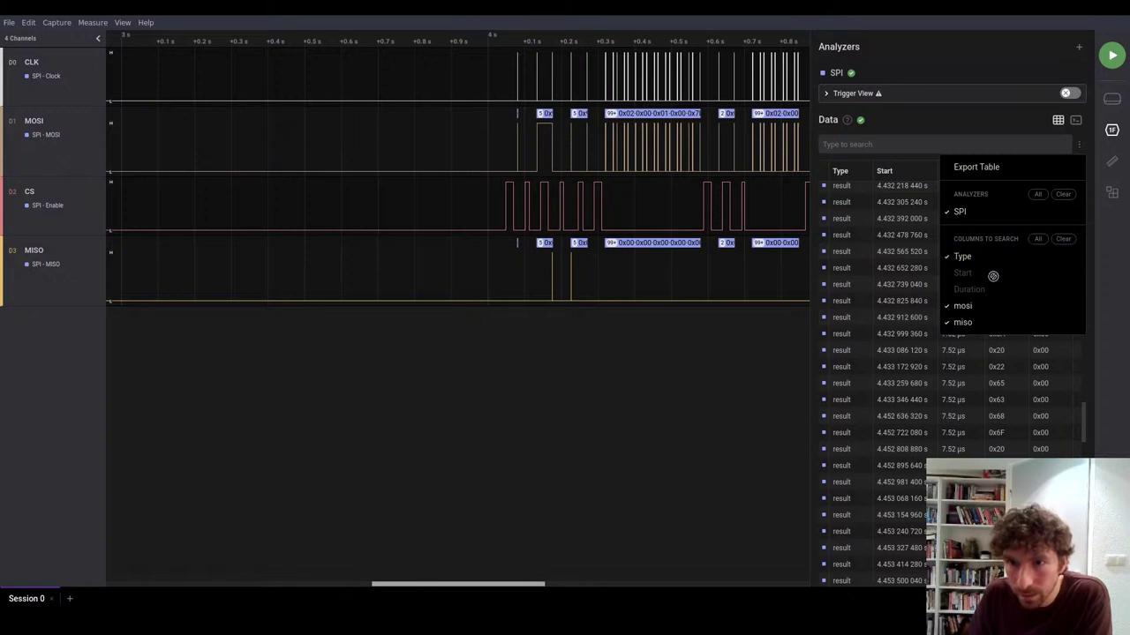
click(1034, 169)
scroll(526, 371, down, 1)
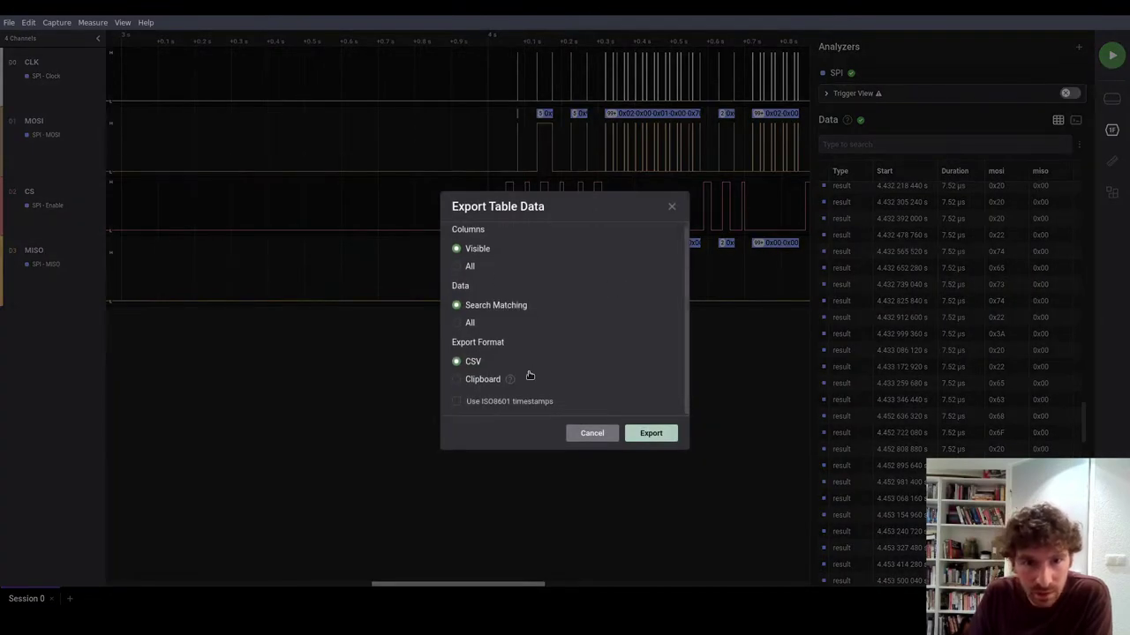
click(482, 379)
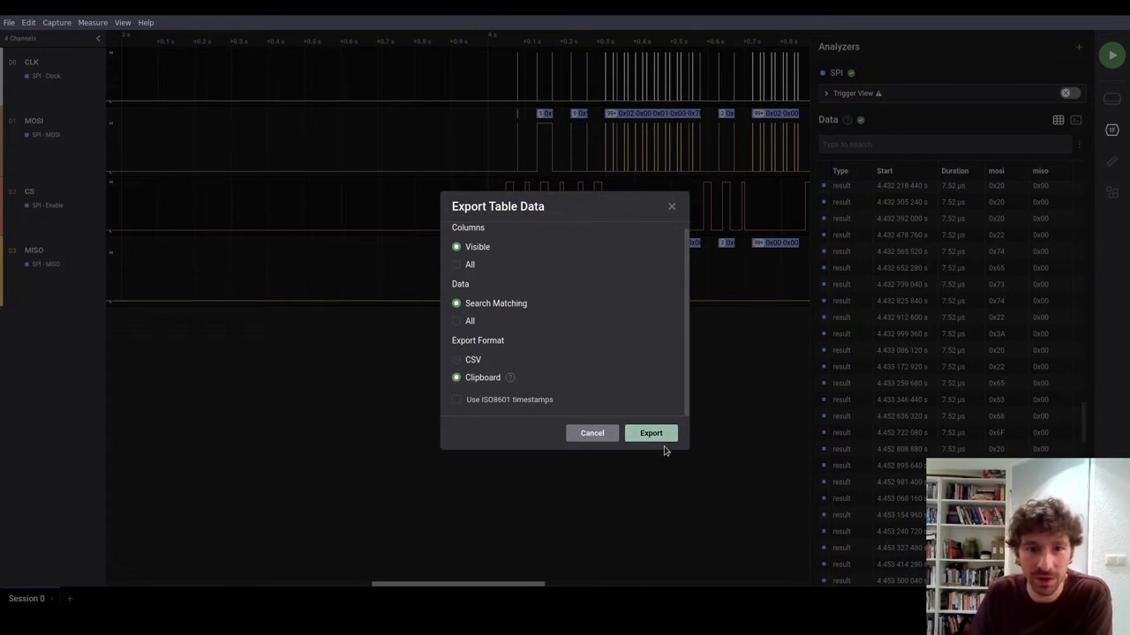
click(650, 432)
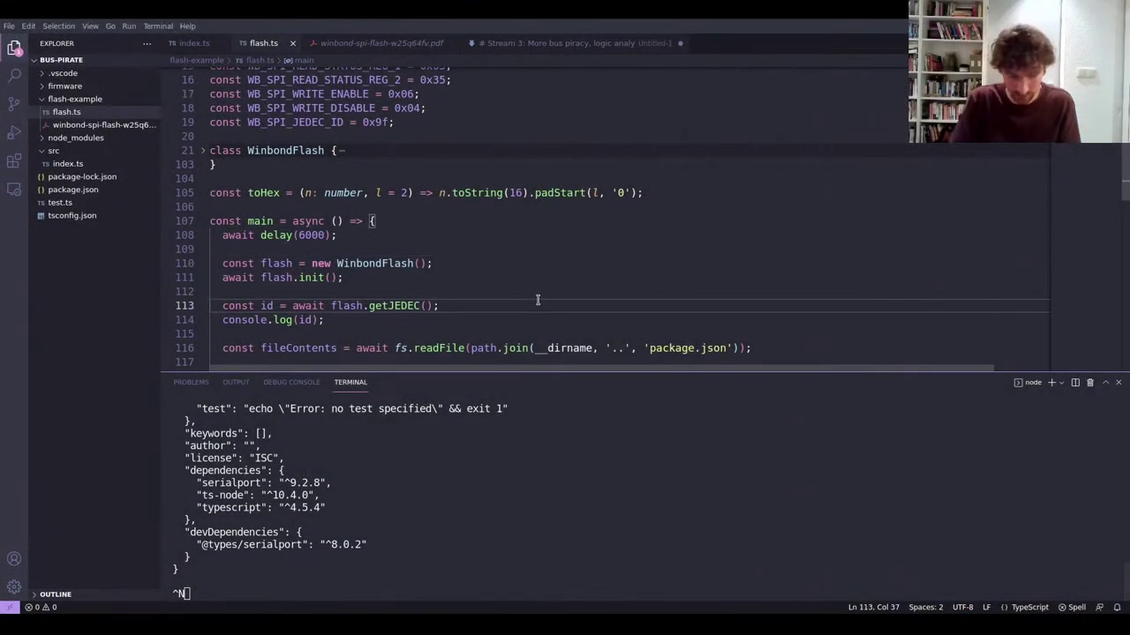
Switch to VS Code and paste the exported SPI table into a new untitled file
key(ctrl+n)
key(ctrl+v)
scroll(521, 247, up, 10)
scroll(504, 203, up, 20)
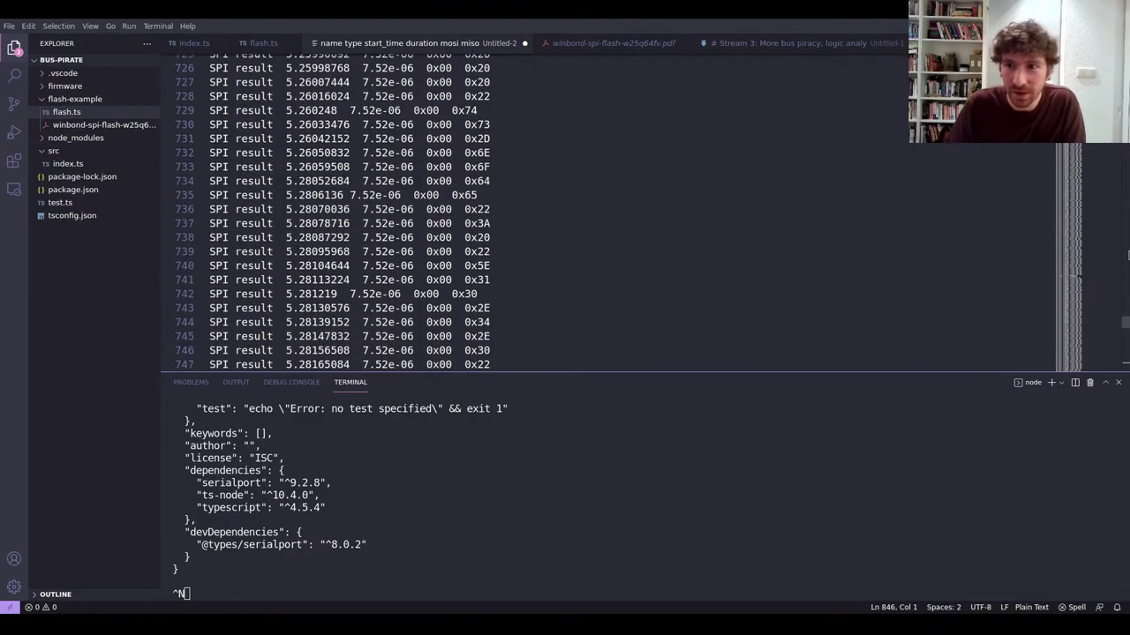
scroll(529, 212, up, 20)
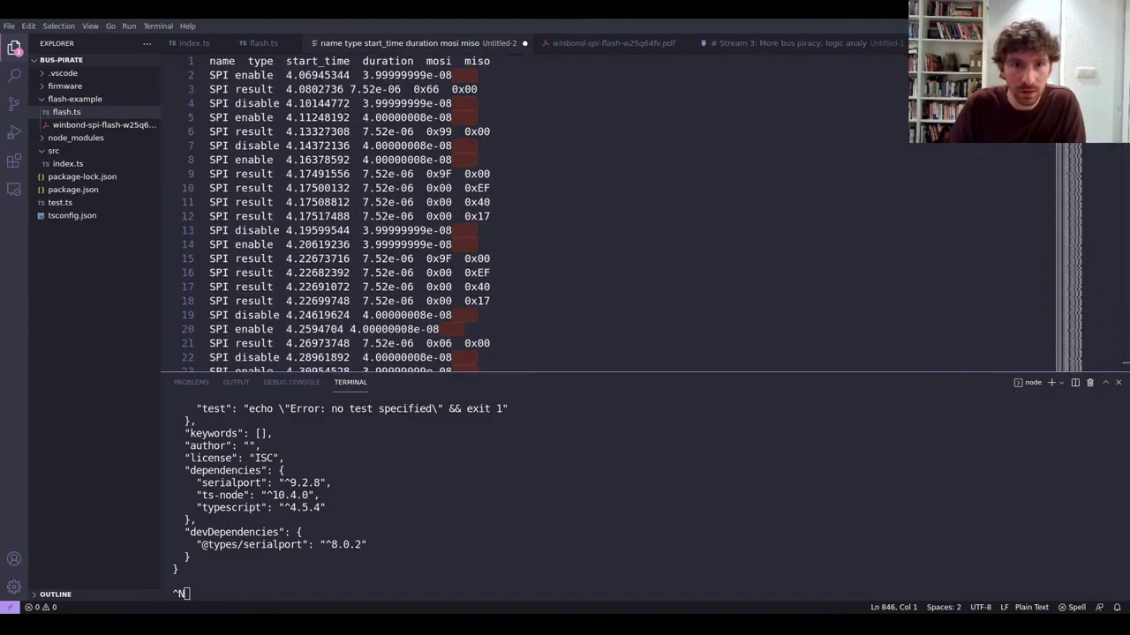
Examine the pasted SPI rows from beginning to end, including the start_time, mosi and miso columns
drag(1089, 151, 1089, 366)
scroll(340, 282, up, 5)
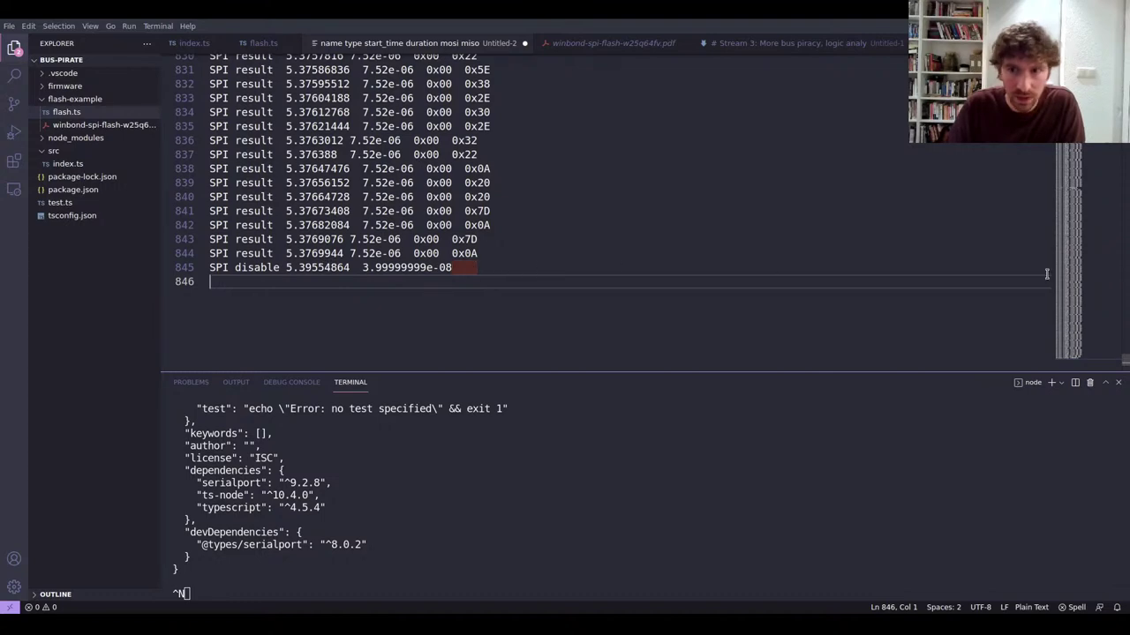
drag(1089, 369, 1089, 132)
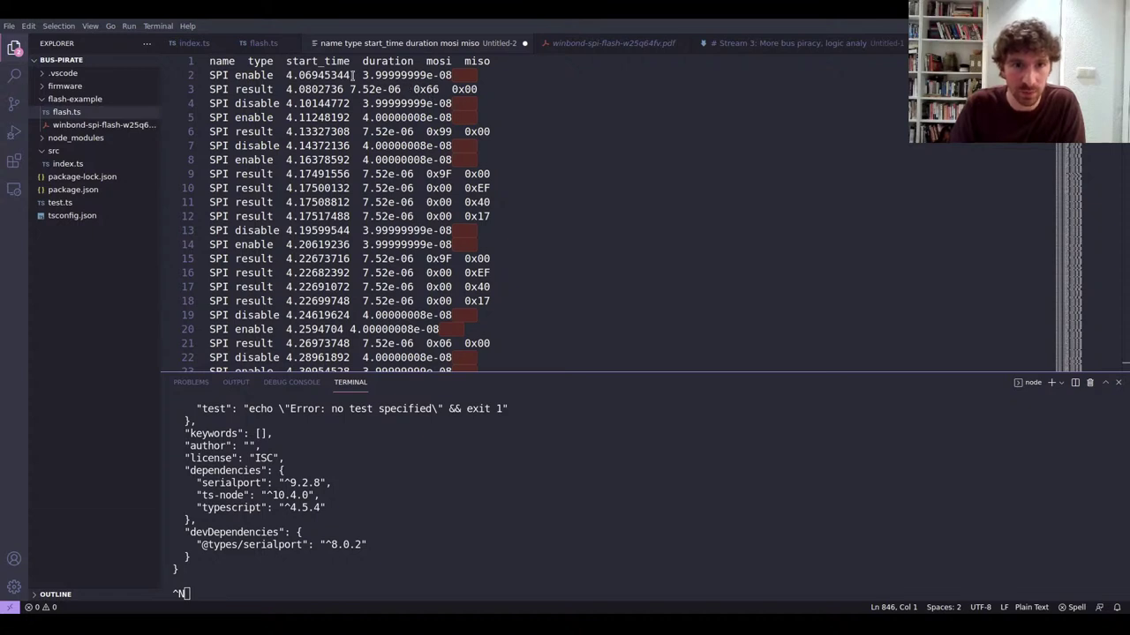
drag(286, 75, 351, 75)
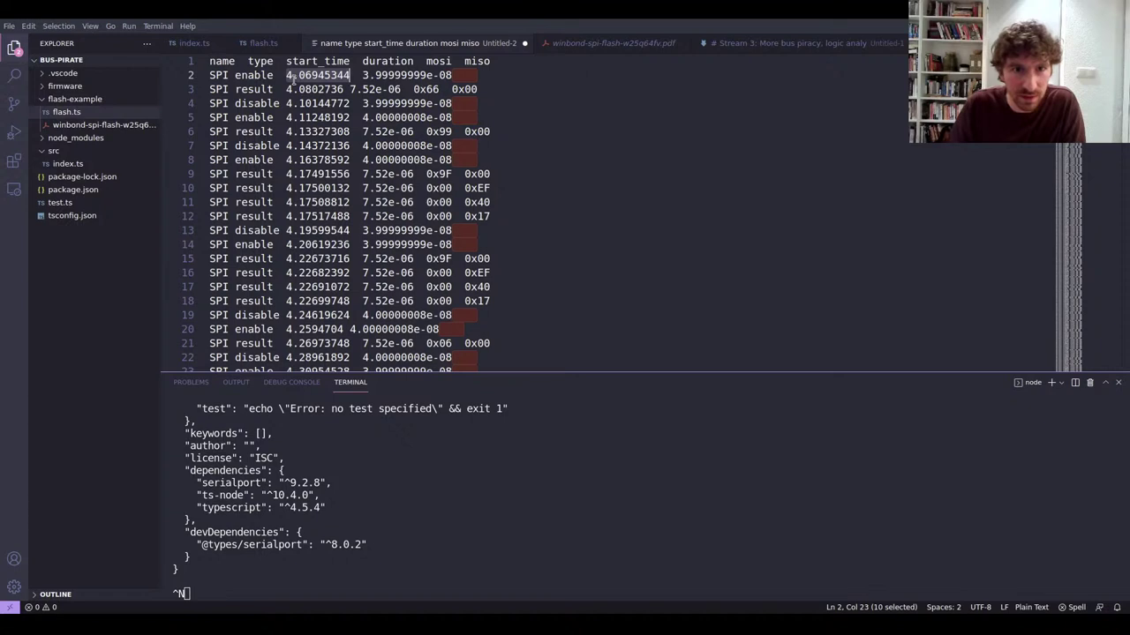
click(445, 79)
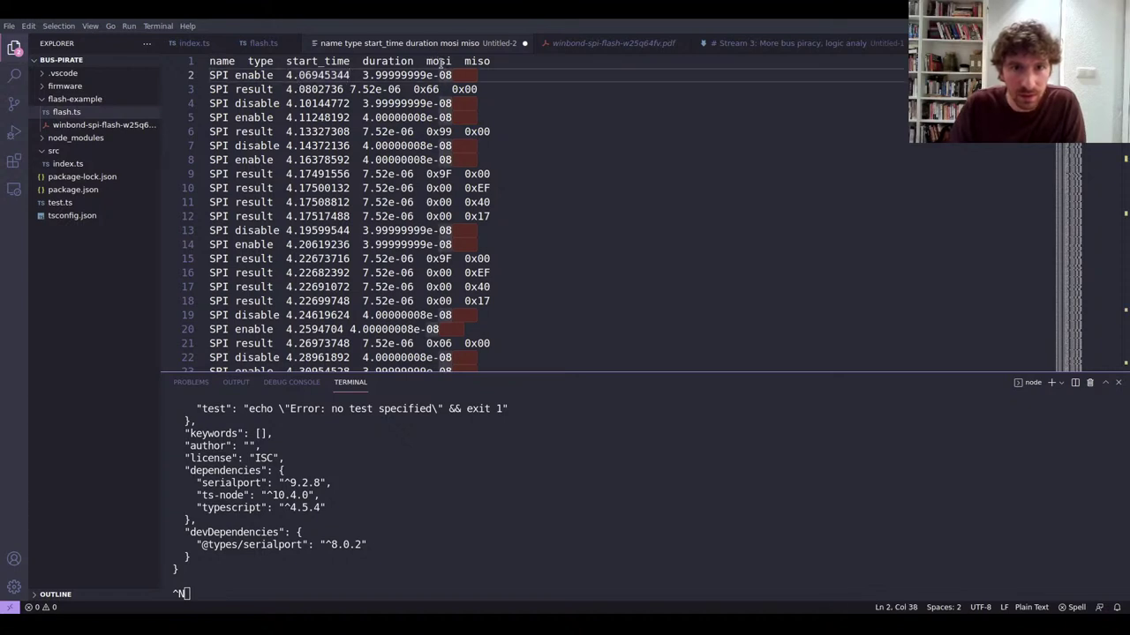
double_click(439, 62)
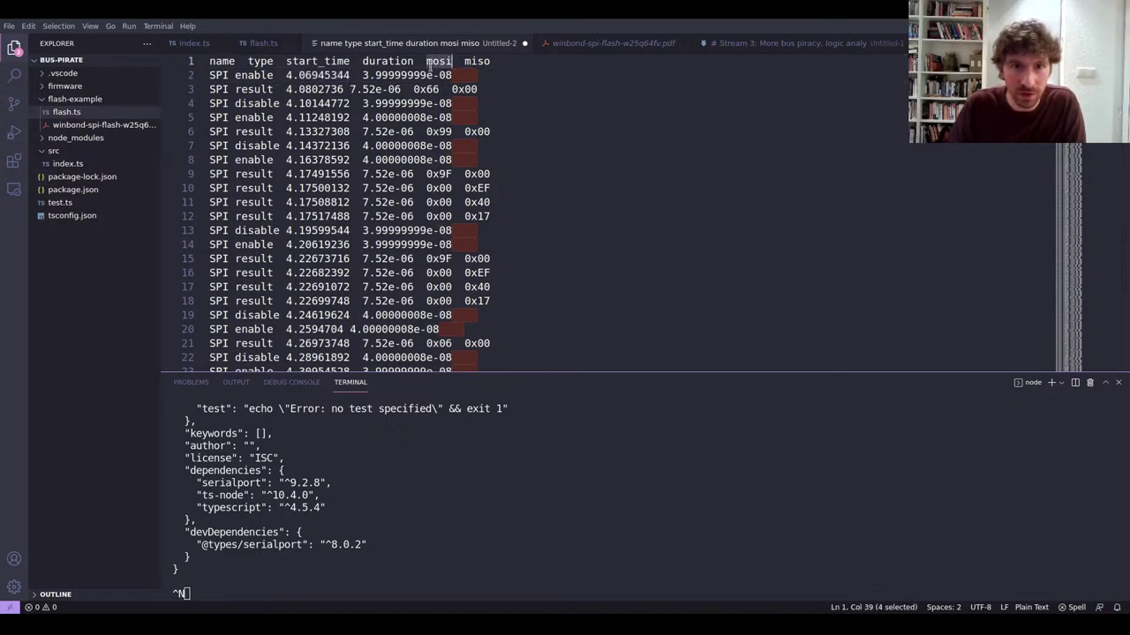
drag(504, 53, 372, 55)
click(451, 61)
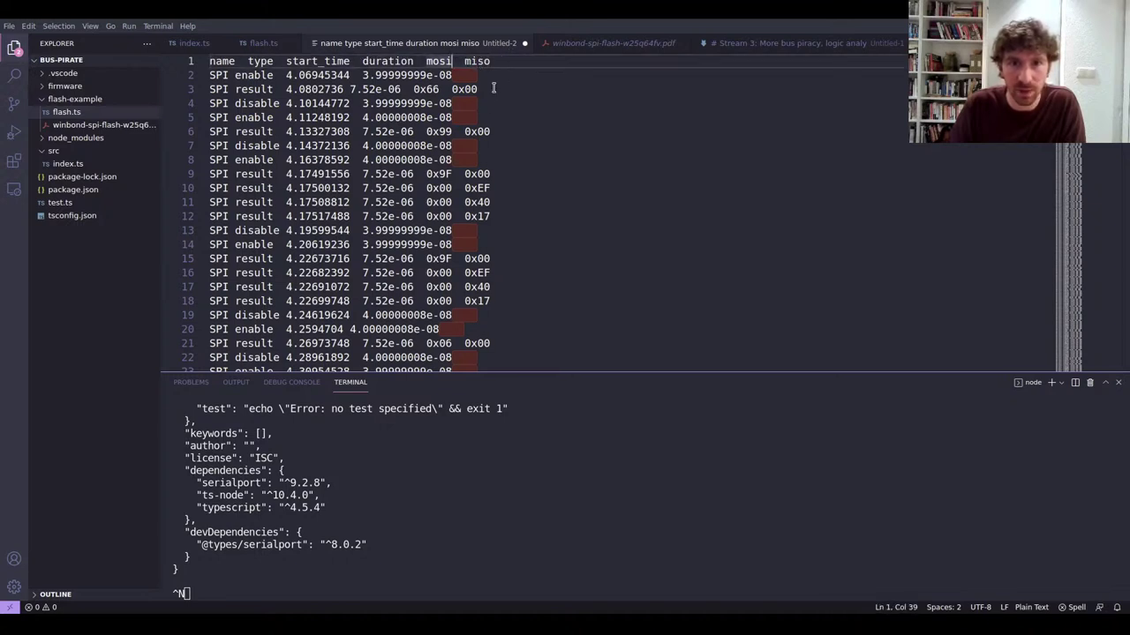
drag(223, 131, 426, 132)
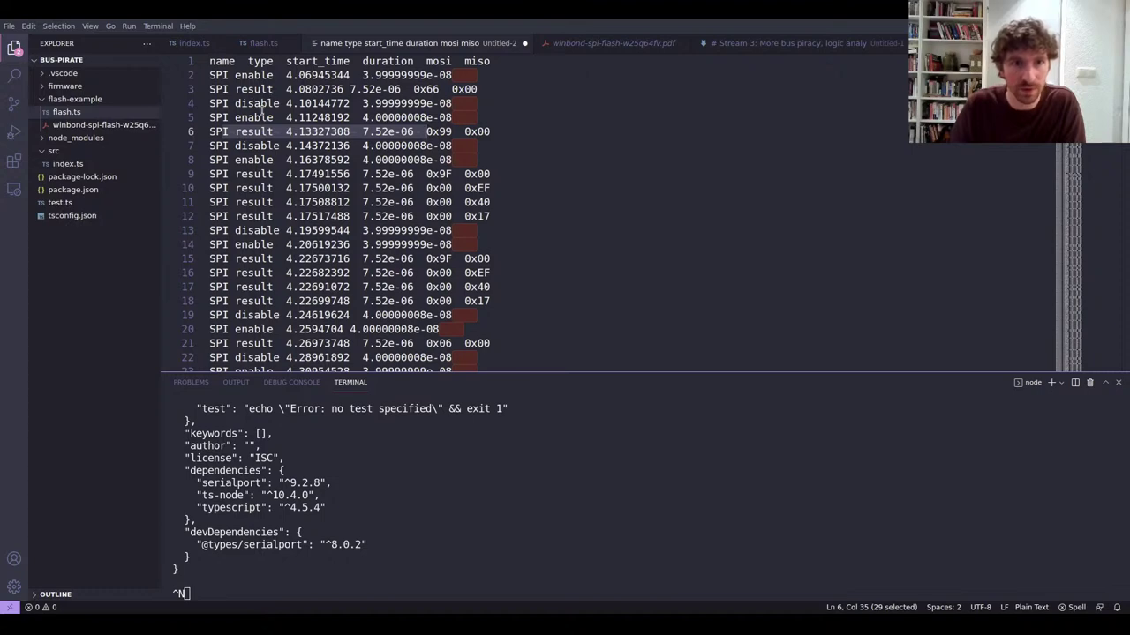
scroll(432, 231, down, 8)
scroll(430, 231, up, 8)
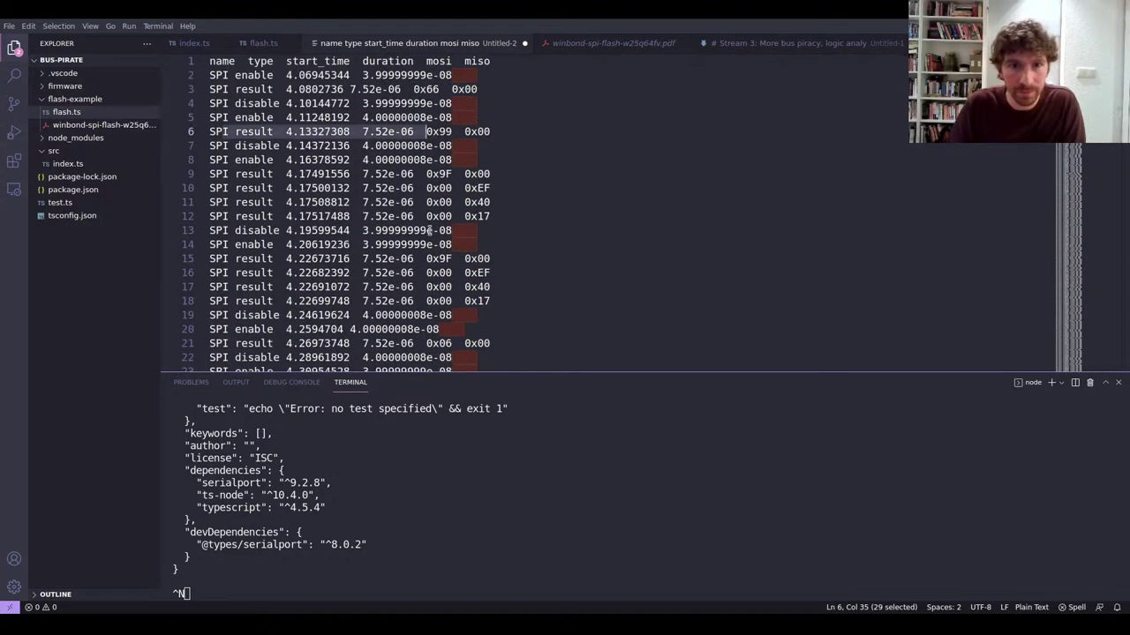
scroll(429, 230, down, 5)
scroll(429, 231, up, 5)
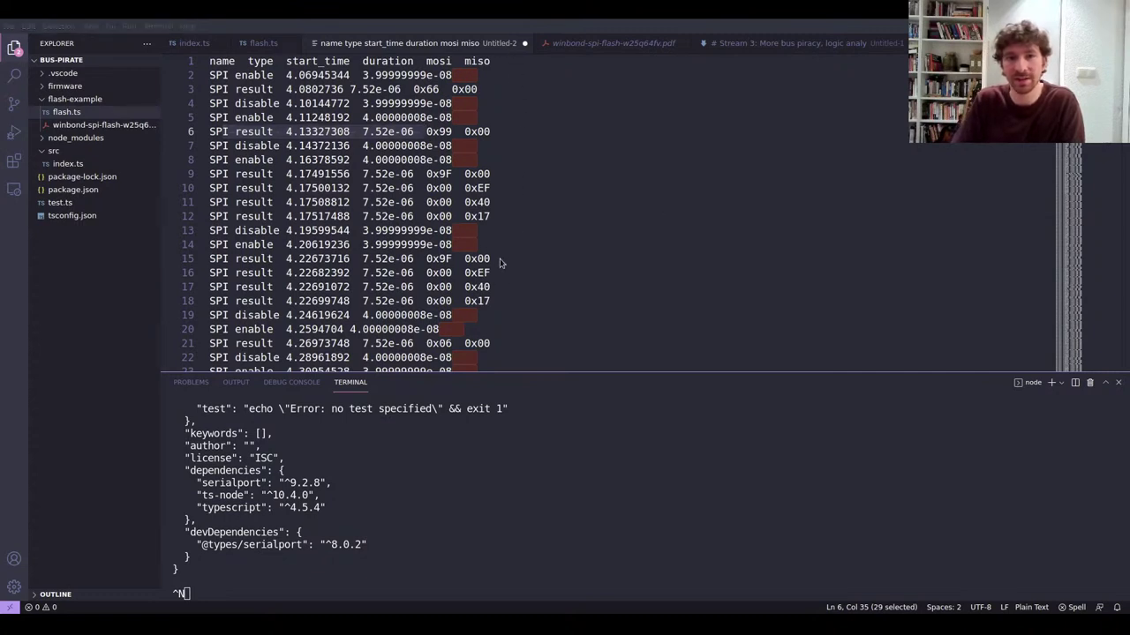
Close the pasted untitled file without saving and switch back to Logic to view the first rows of the data table
key(ctrl+w)
mouse_move(554, 193)
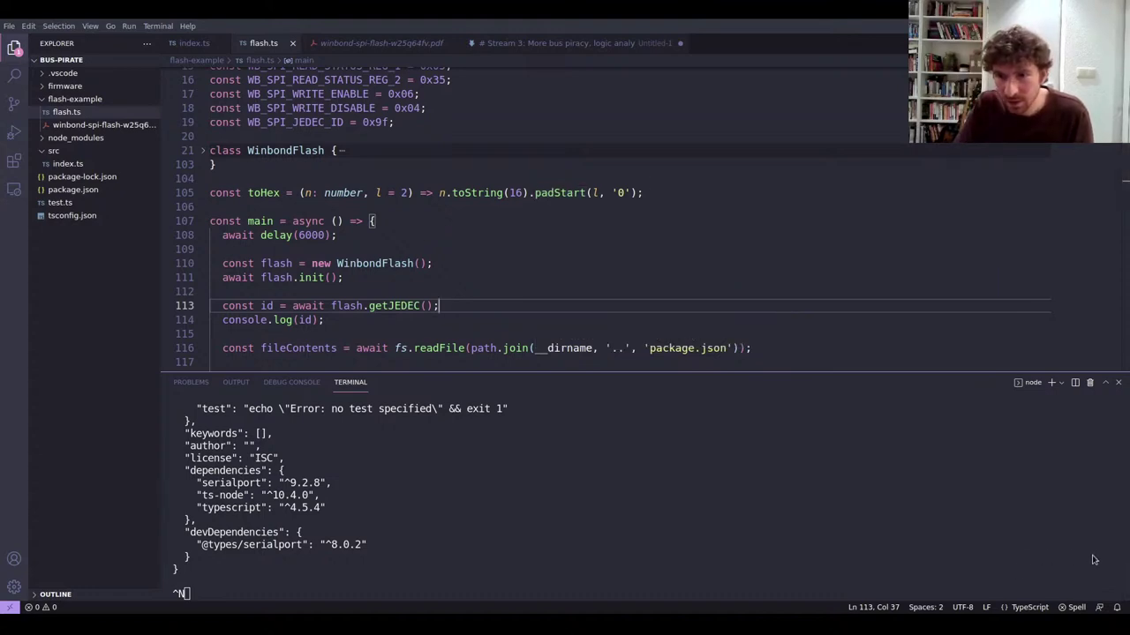
key(alt+Tab)
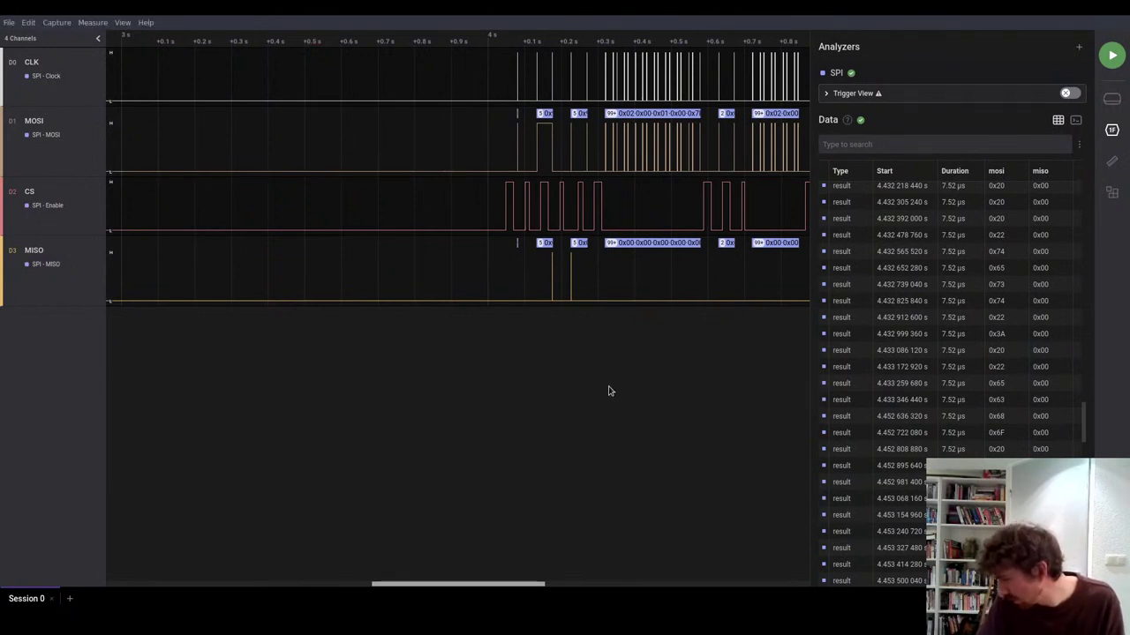
scroll(996, 353, down, 3)
scroll(969, 282, up, 5)
scroll(971, 298, up, 10)
scroll(970, 298, up, 5)
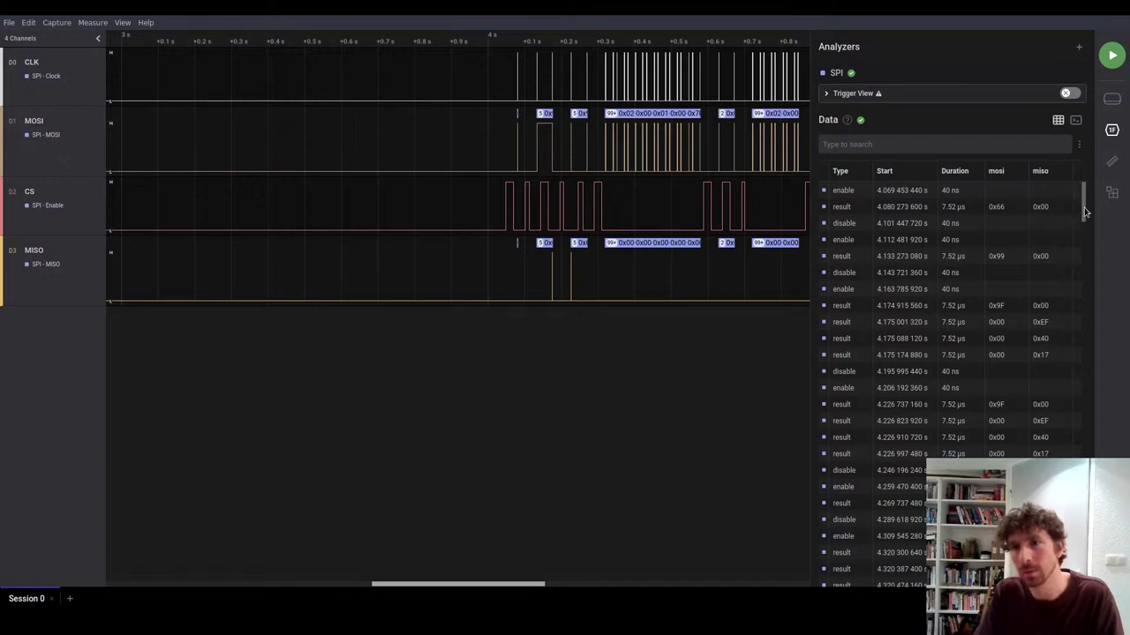
Examine the SPI burst's CLK, MOSI, CS and MISO waveforms both up close and as a whole
mouse_move(609, 268)
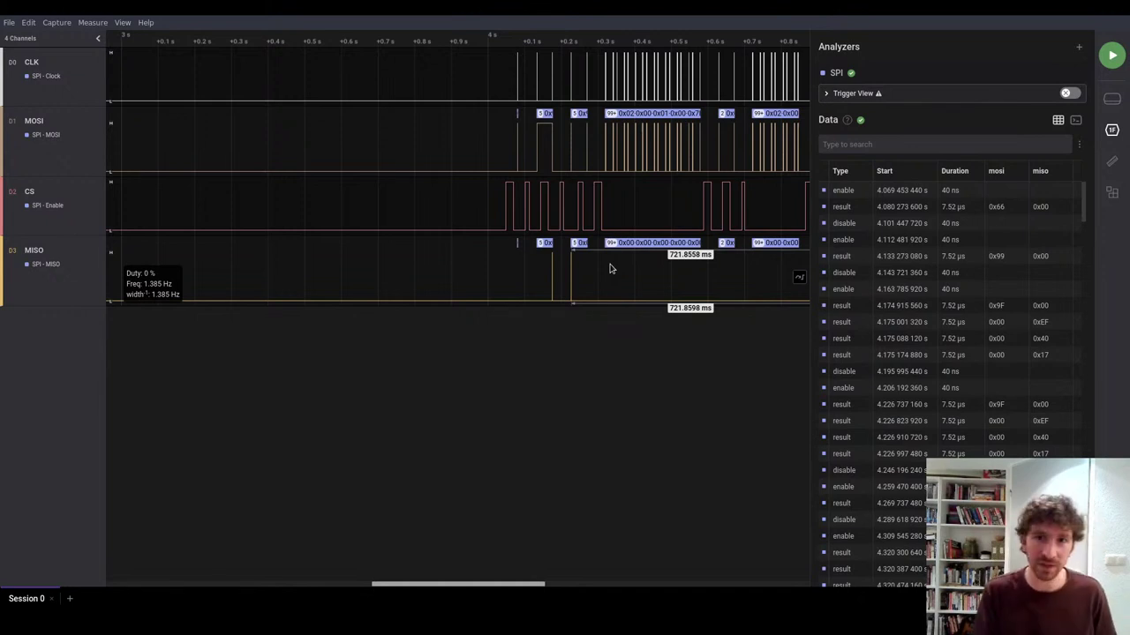
scroll(609, 268, up, 10)
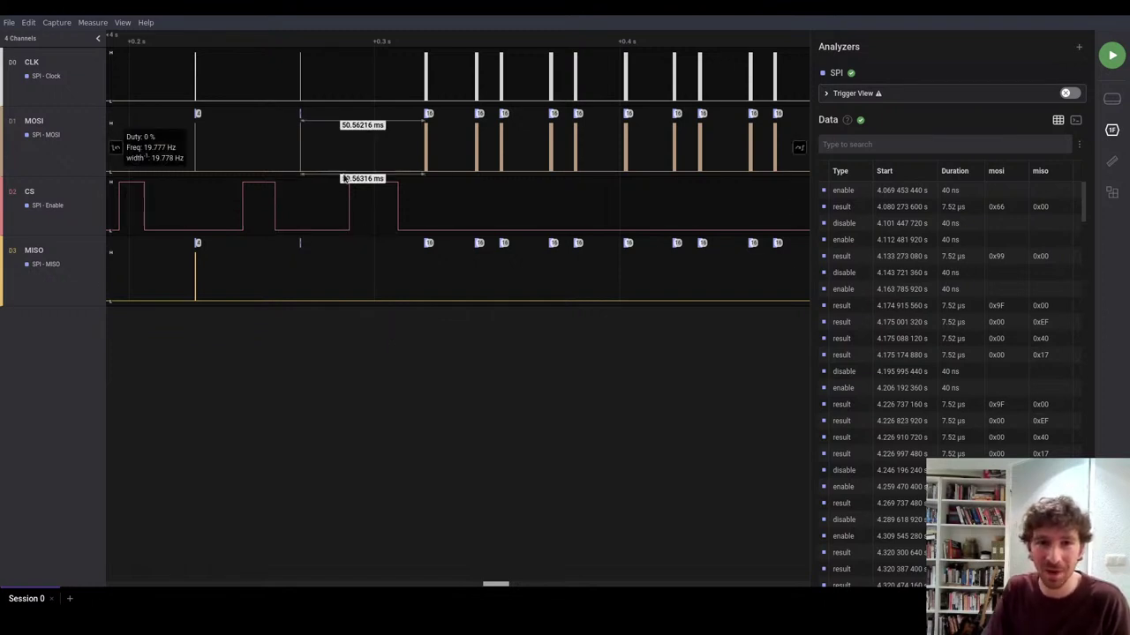
scroll(400, 217, down, 10)
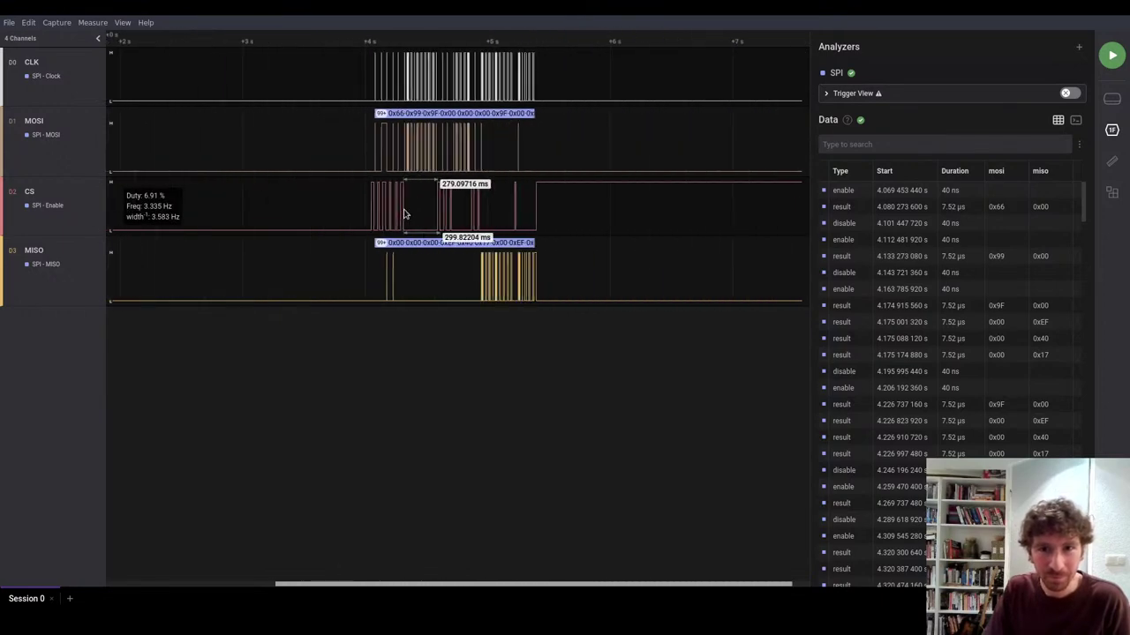
scroll(432, 124, up, 10)
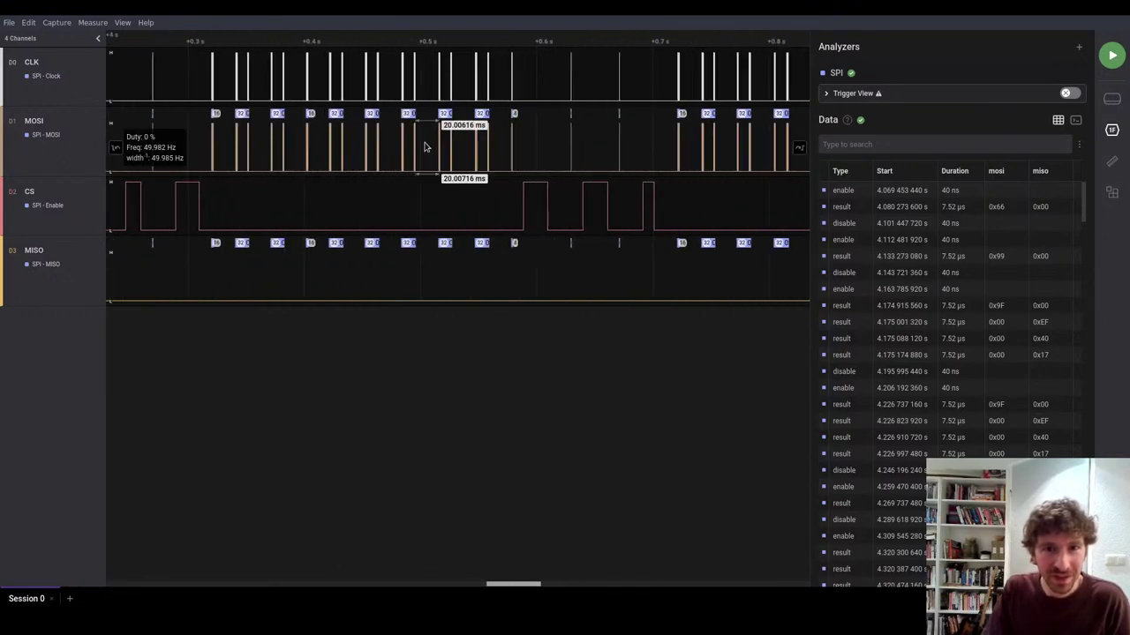
scroll(332, 164, down, 5)
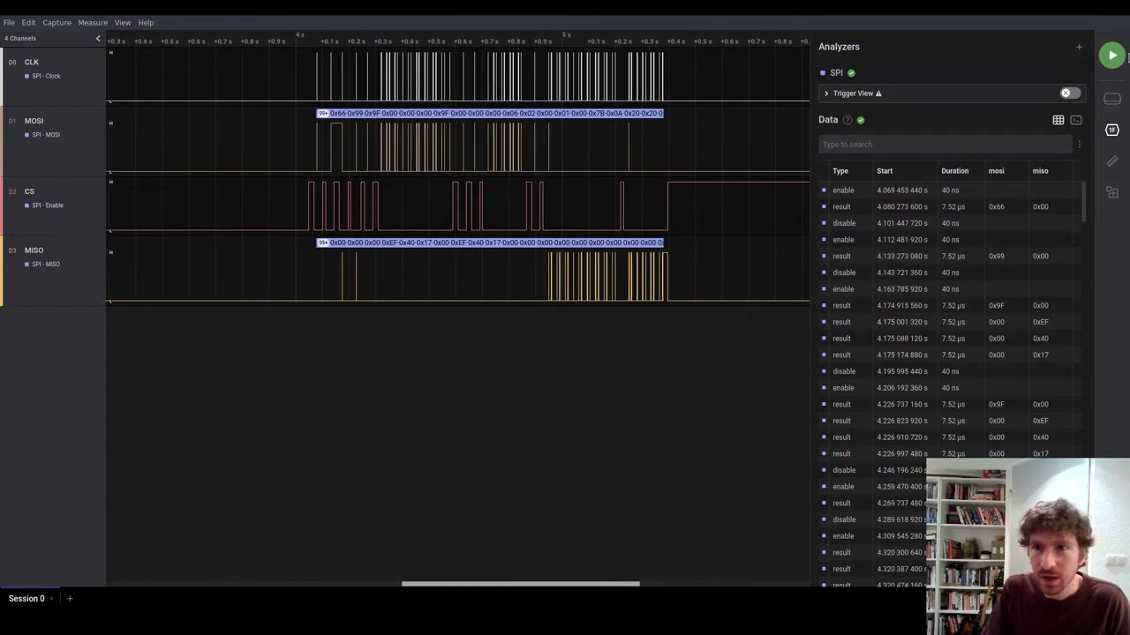
Widen the Analyzers area, expand Trigger View and choose SPI as its analyzer, leaving the query empty
drag(811, 123, 717, 141)
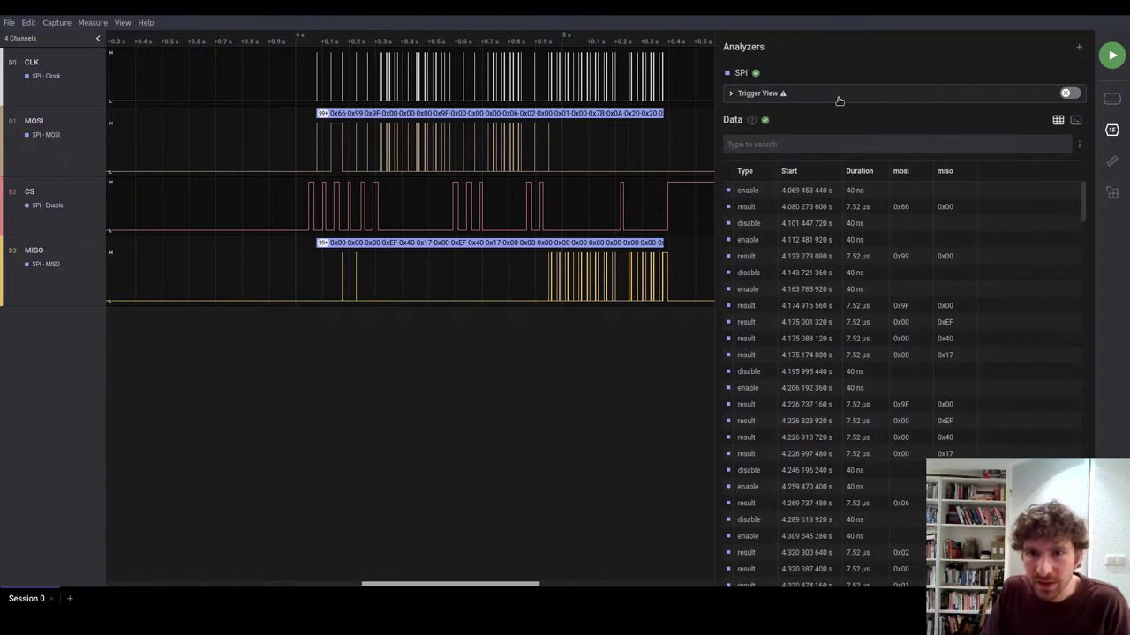
click(839, 93)
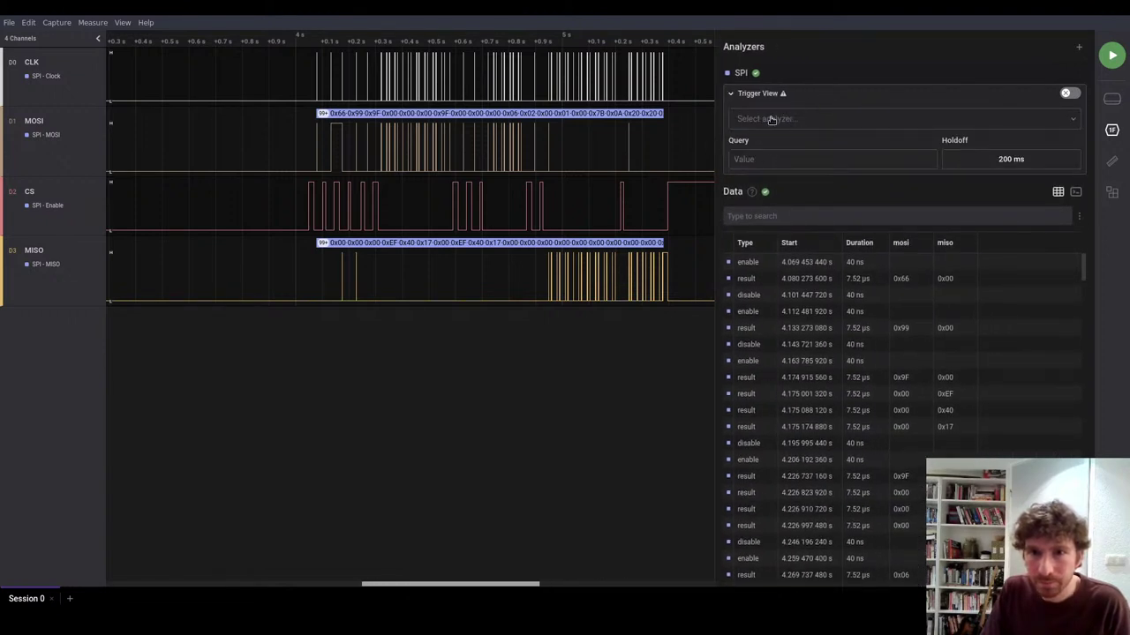
mouse_move(785, 97)
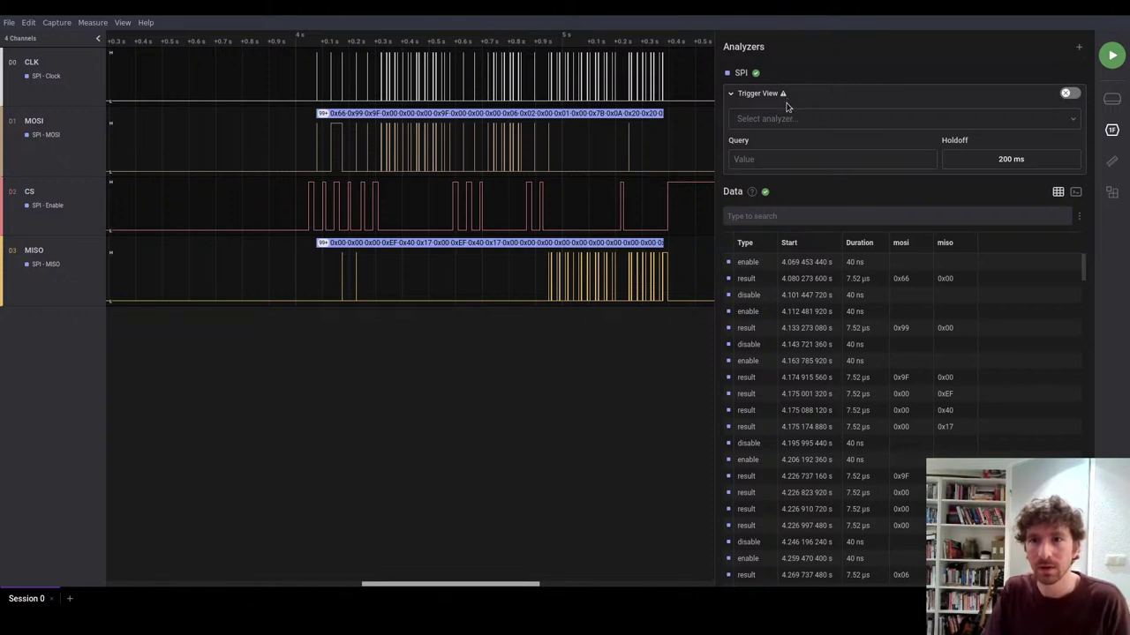
click(794, 121)
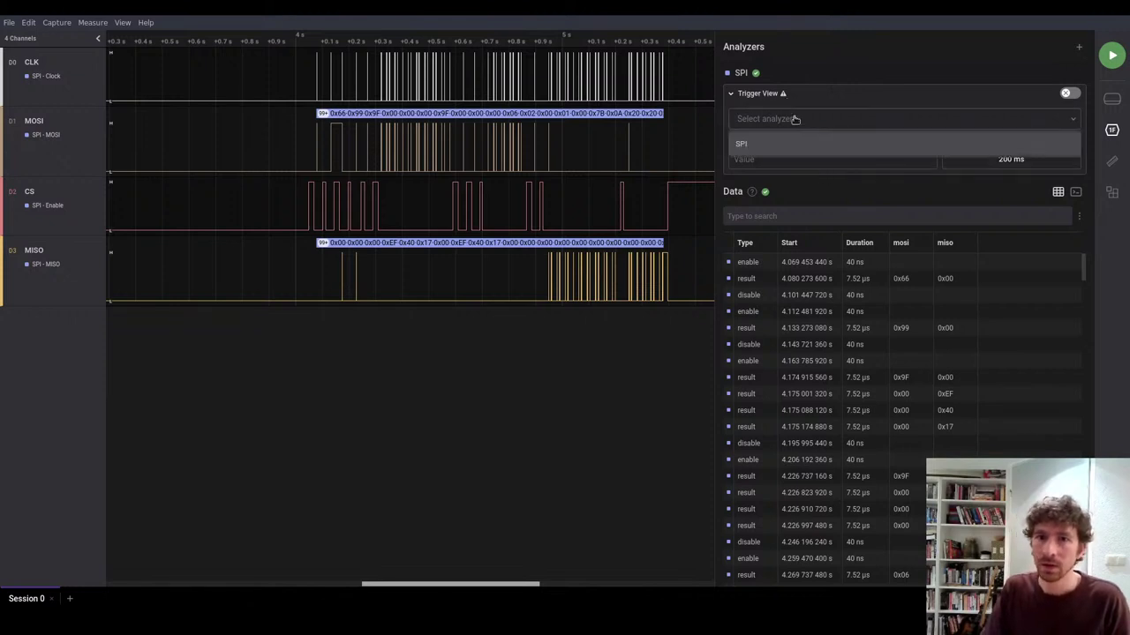
click(769, 146)
click(774, 161)
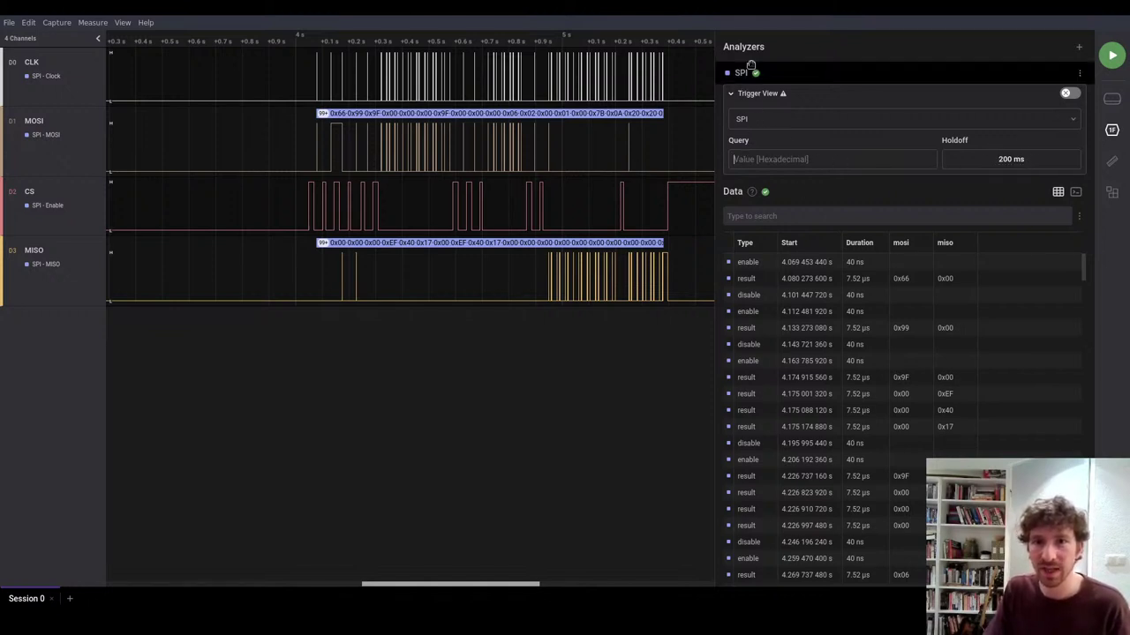
click(860, 167)
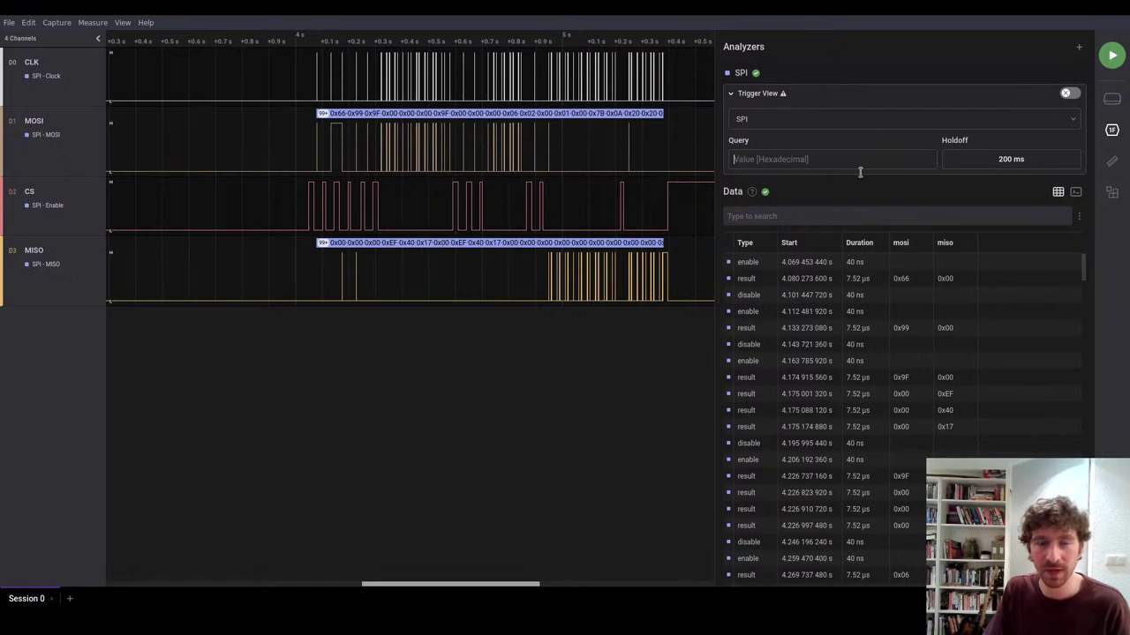
Show the decoded SPI data as terminal text, read through the MOSI/MISO byte pairs, and return to the table view
click(1075, 192)
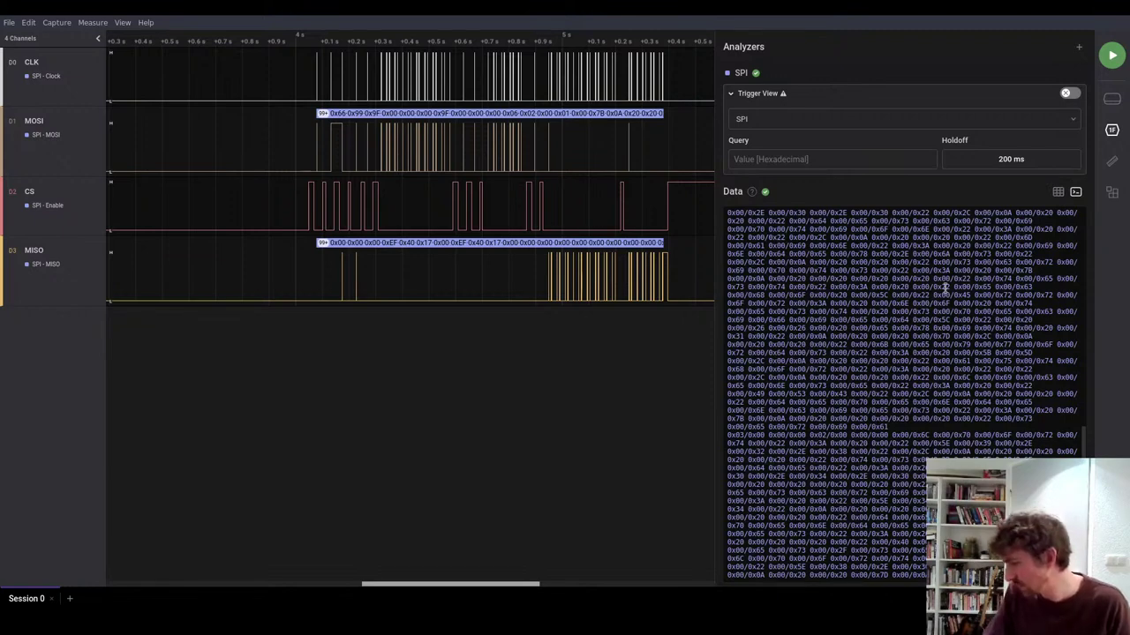
scroll(933, 338, up, 10)
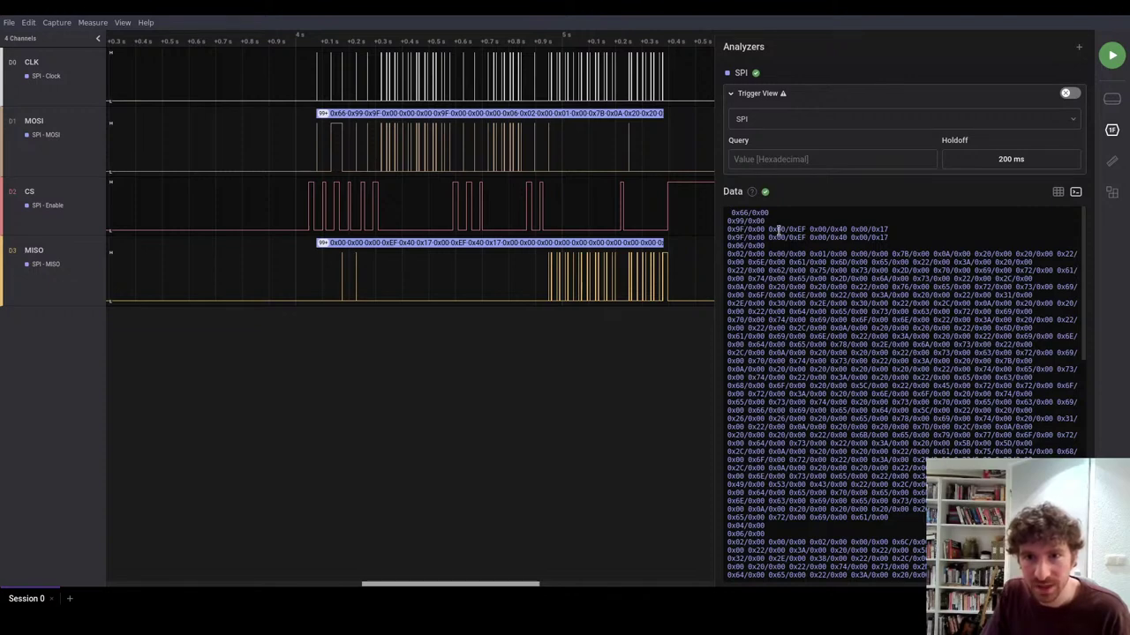
scroll(868, 295, down, 4)
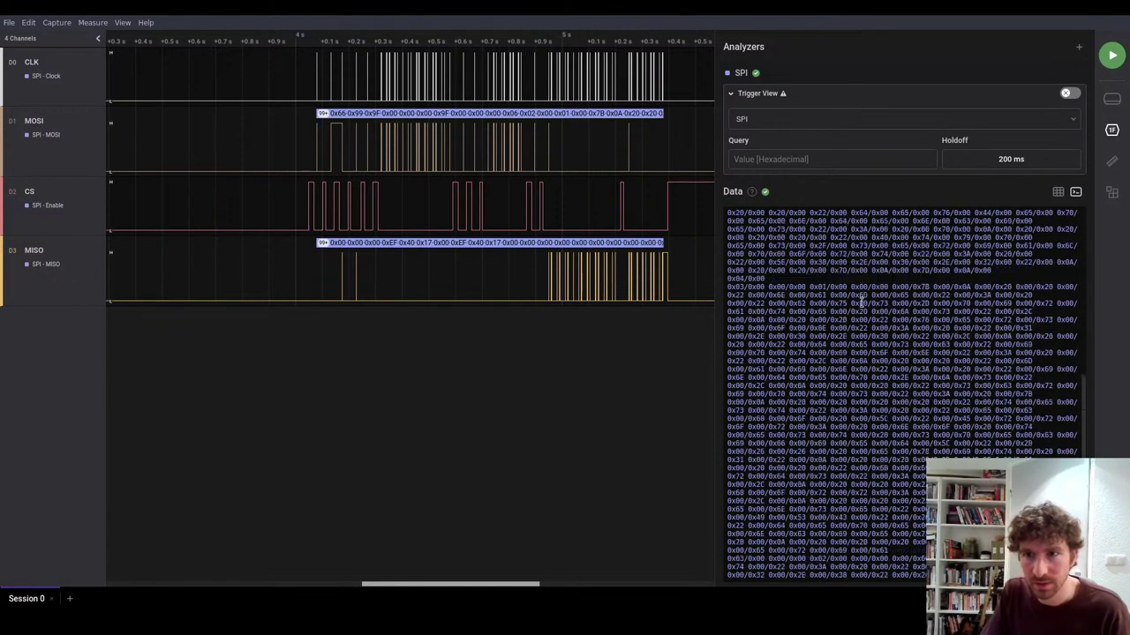
scroll(954, 225, up, 4)
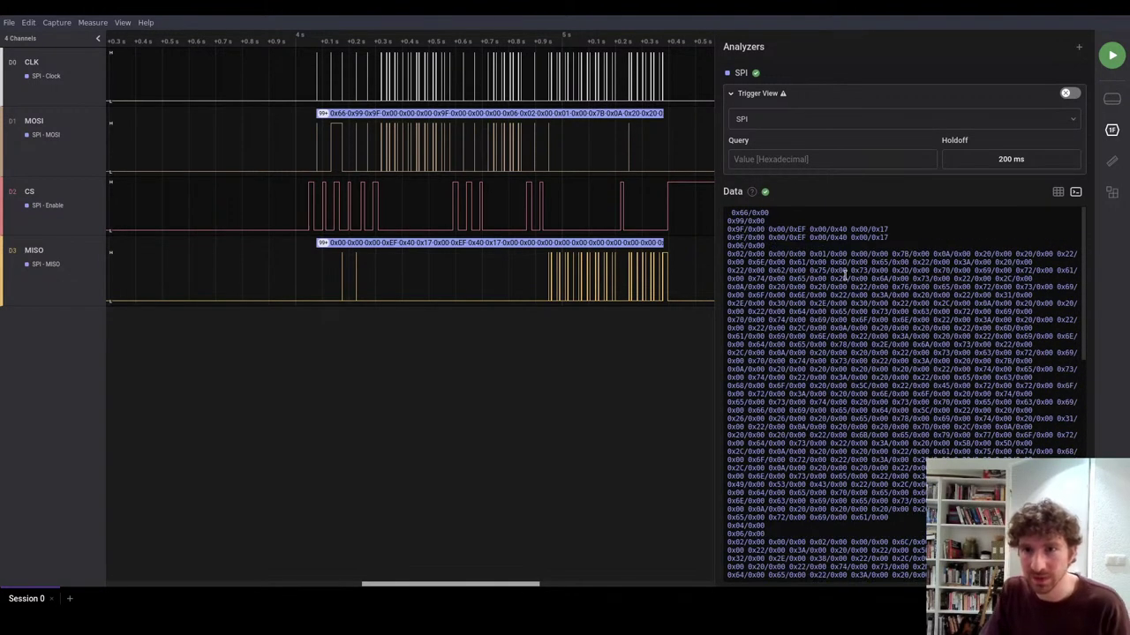
click(1057, 193)
Open the Timing Markers and Measurements view and narrow it slightly to give the waveforms more room
click(1113, 162)
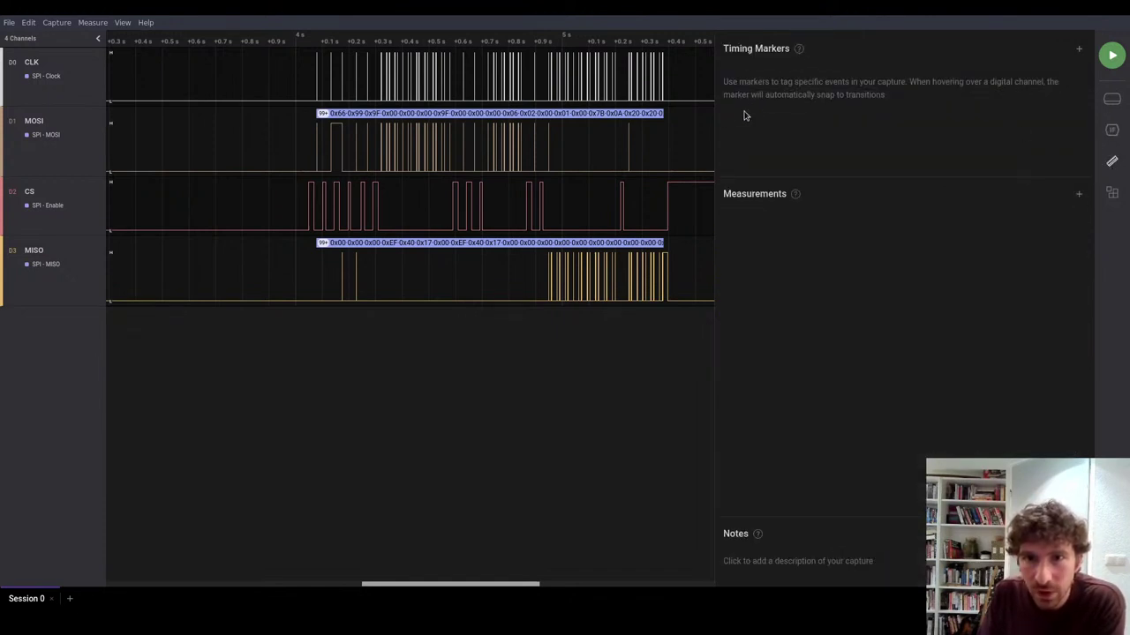
drag(716, 140, 752, 142)
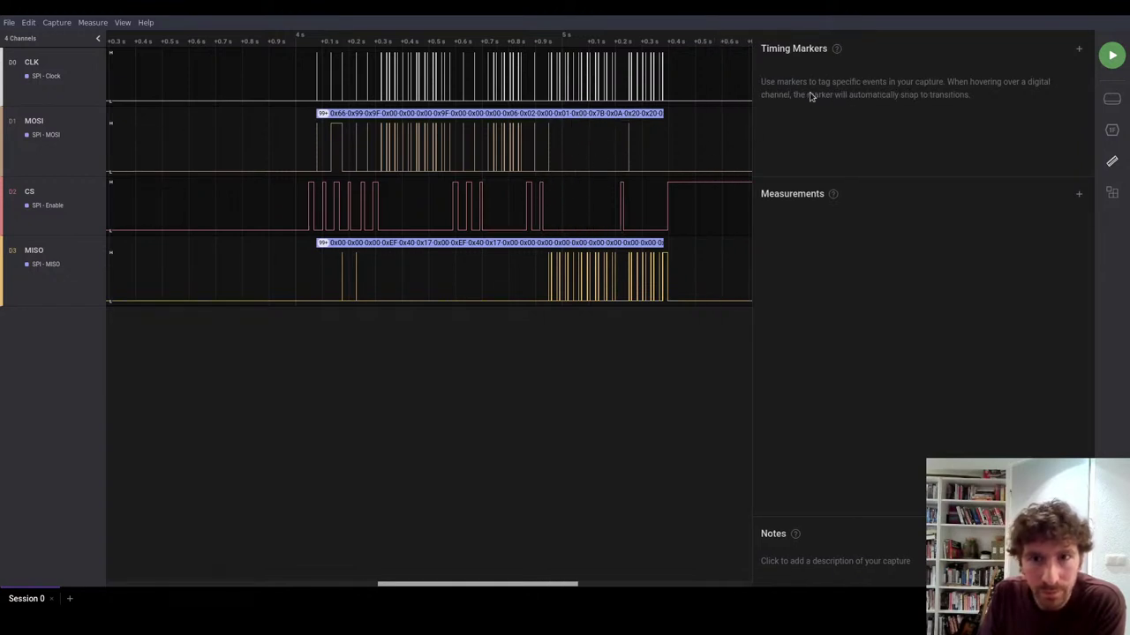
Add a single timing marker on the CS high pulse near 4.3 s, adjusting it to 4.304 748 561 s
click(1078, 48)
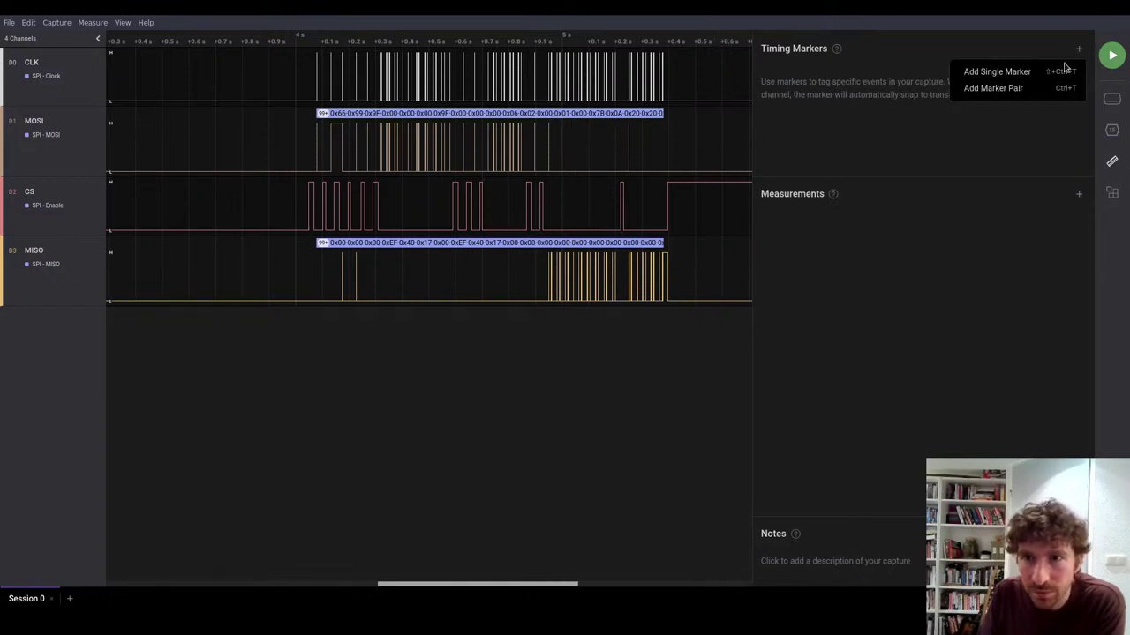
click(995, 71)
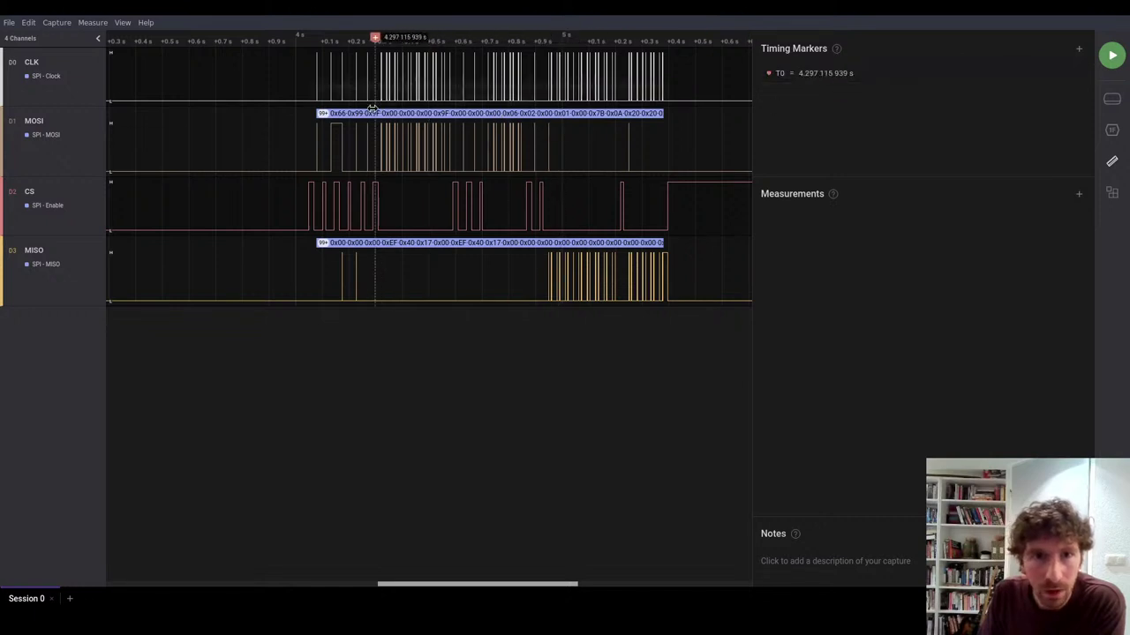
scroll(403, 132, up, 10)
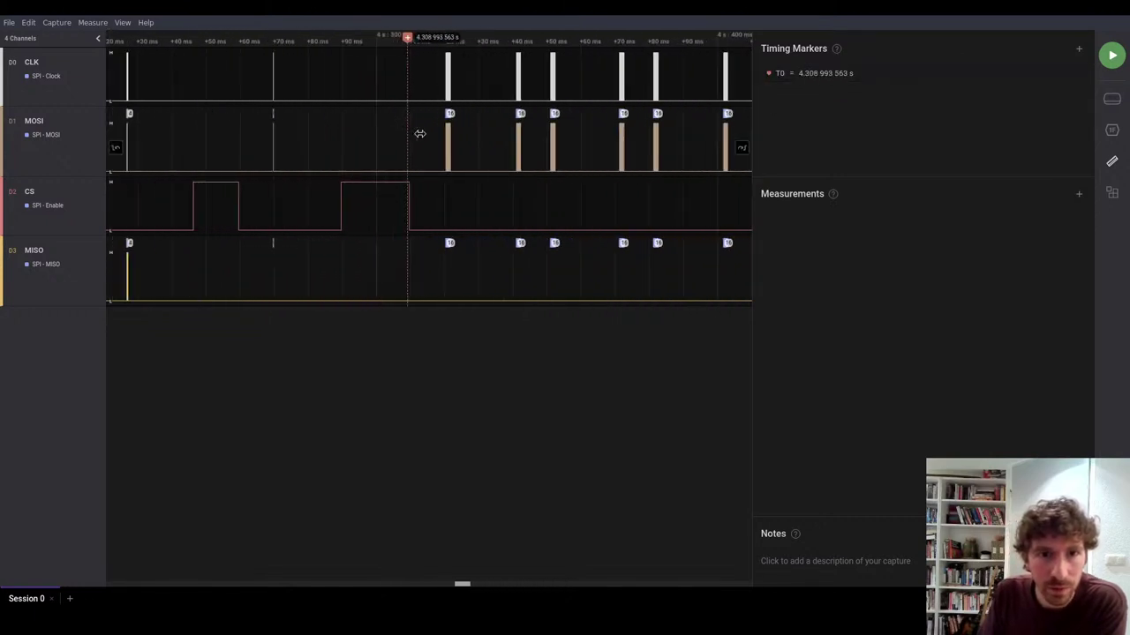
scroll(446, 147, up, 5)
scroll(439, 165, down, 7)
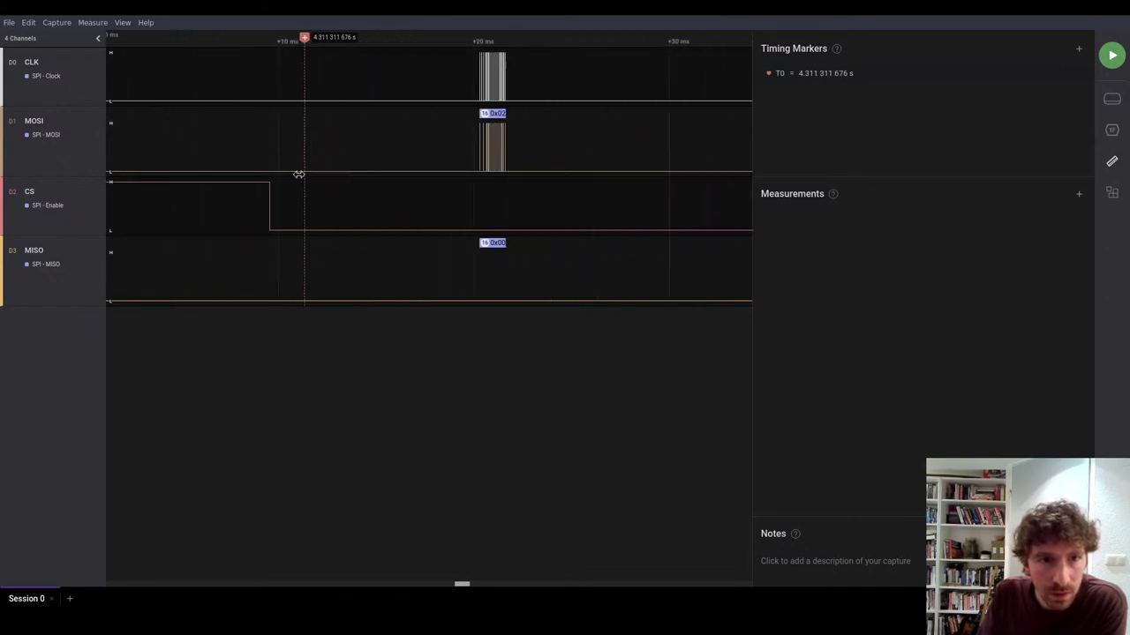
scroll(294, 174, down, 2)
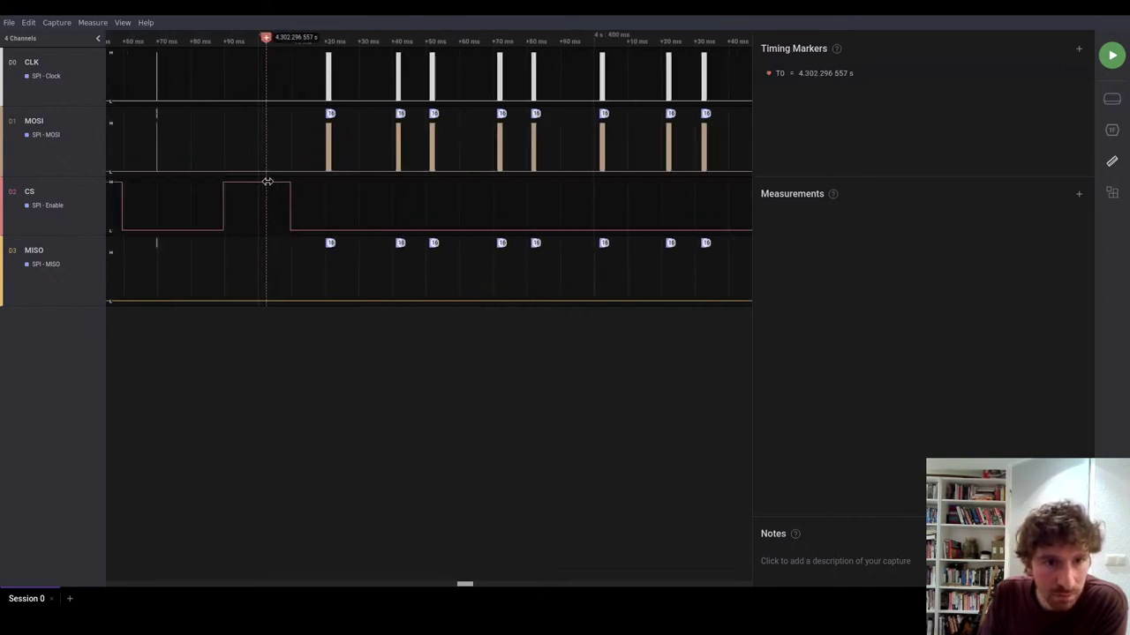
click(277, 181)
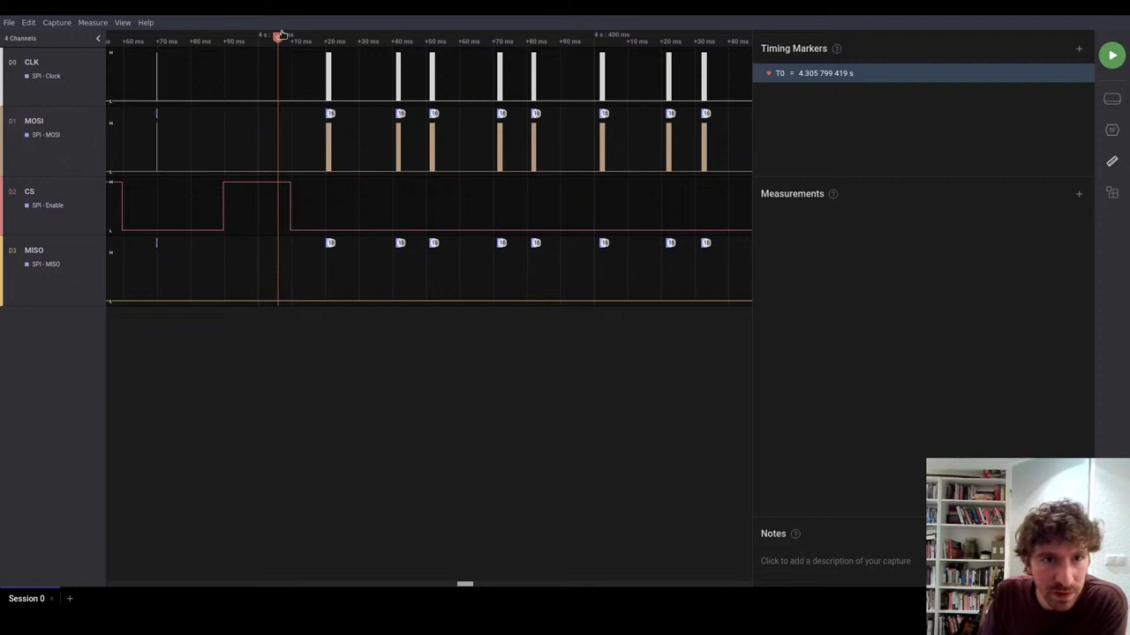
mouse_move(277, 41)
mouse_down()
mouse_move(396, 41)
mouse_move(275, 39)
mouse_up()
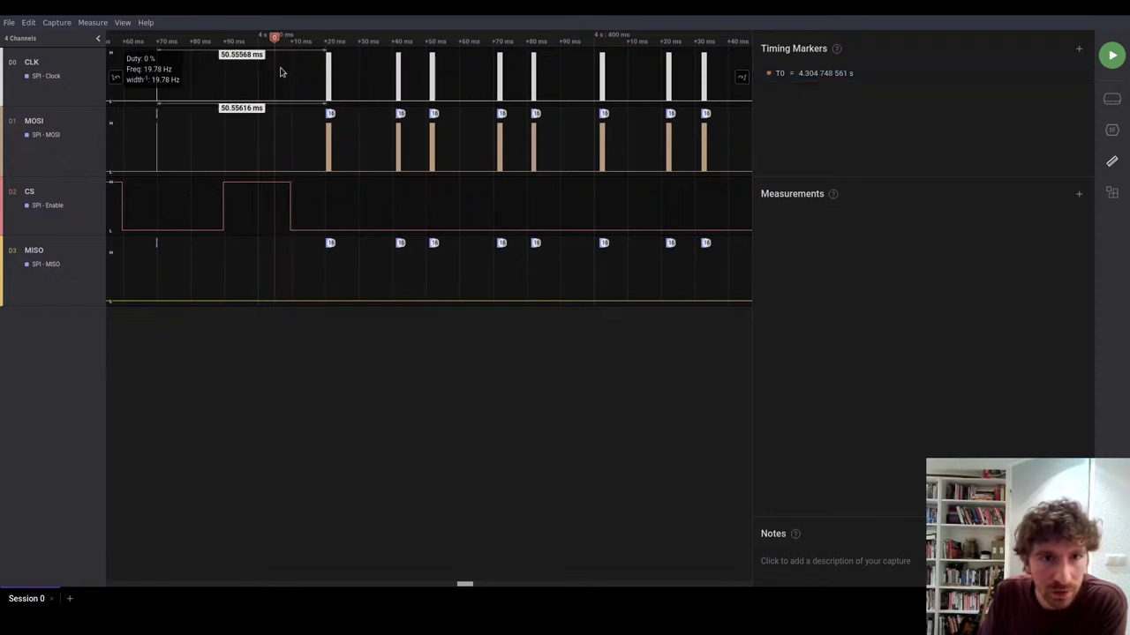
Add a timing marker pair spanning about 31.9 ms between the SPI bursts following the single marker
click(1079, 48)
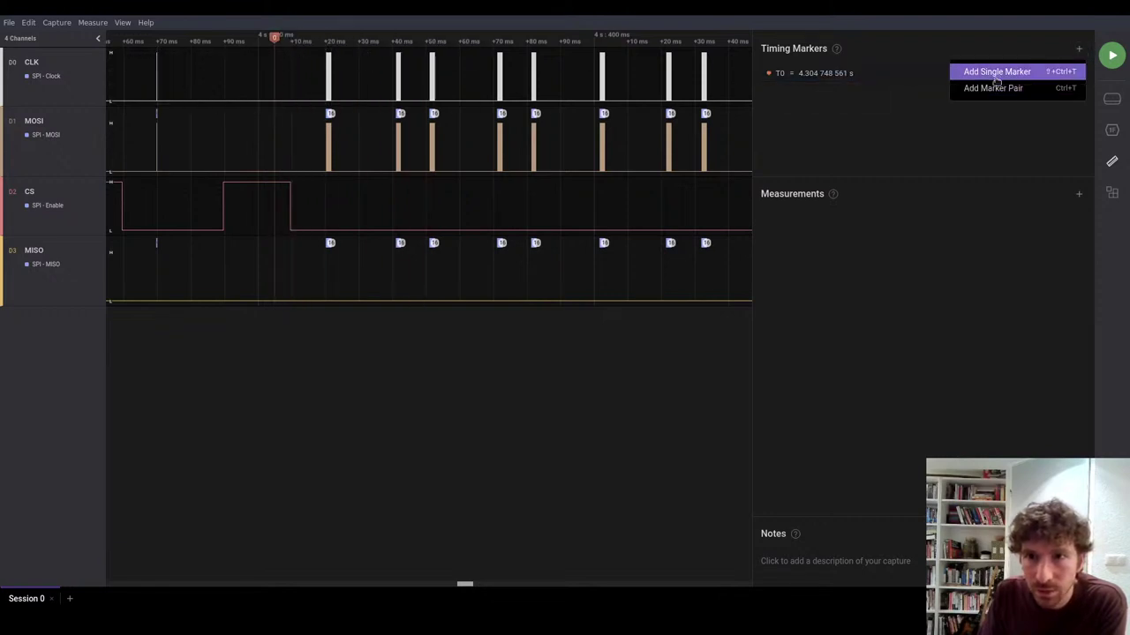
click(1008, 89)
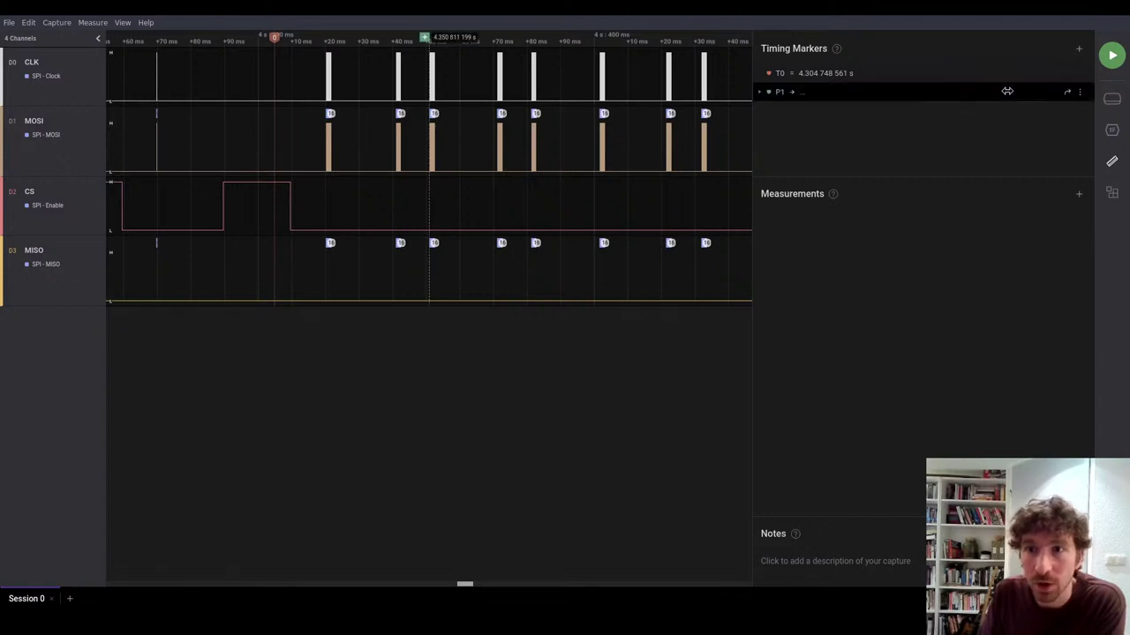
click(458, 124)
click(565, 115)
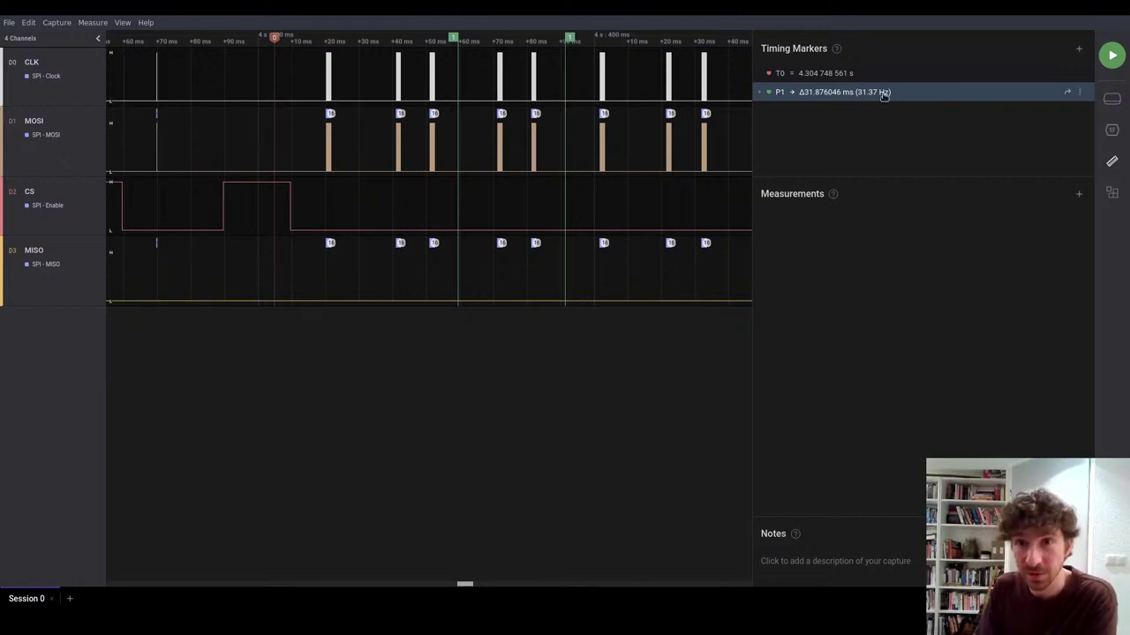
Delete all timing markers and narrow the Timing Markers and Measurements view to widen the waveform area
click(1081, 94)
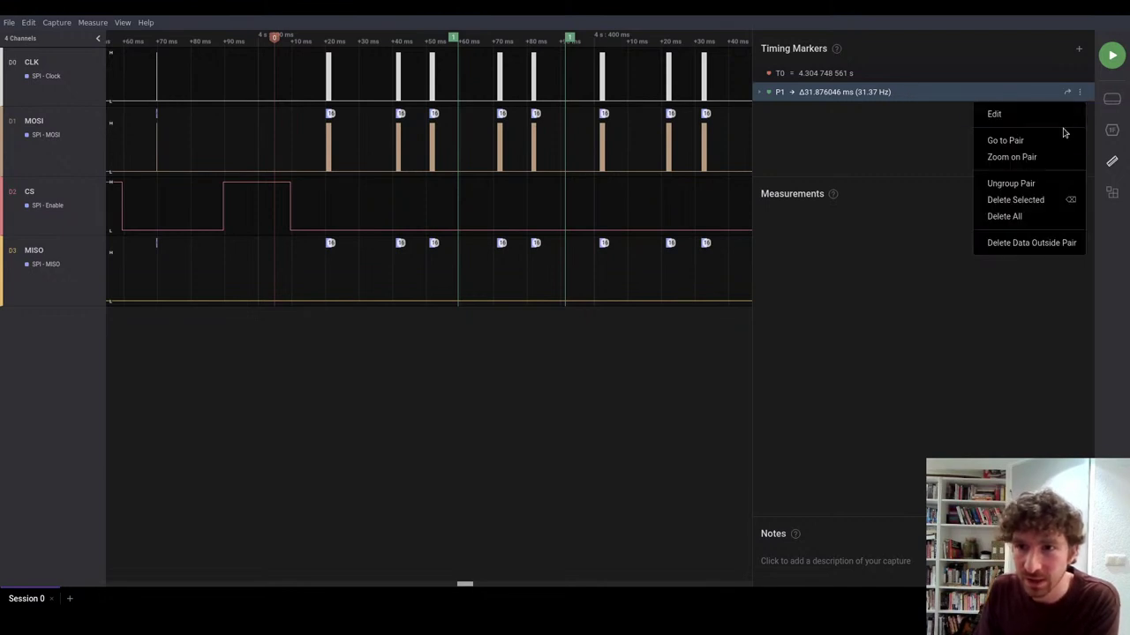
click(1028, 218)
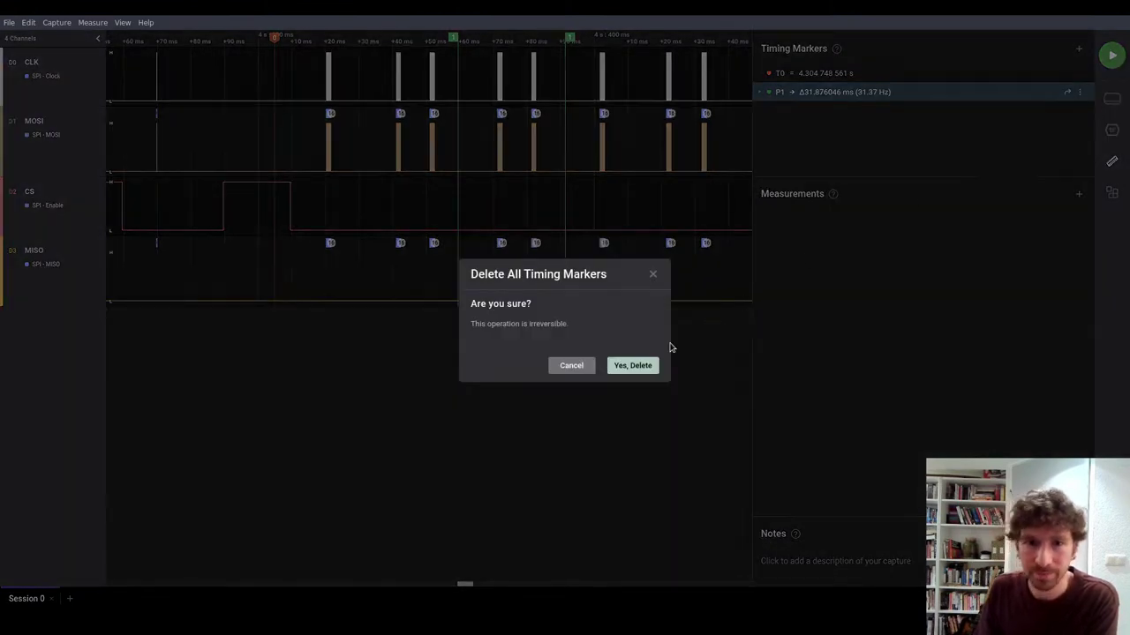
click(644, 361)
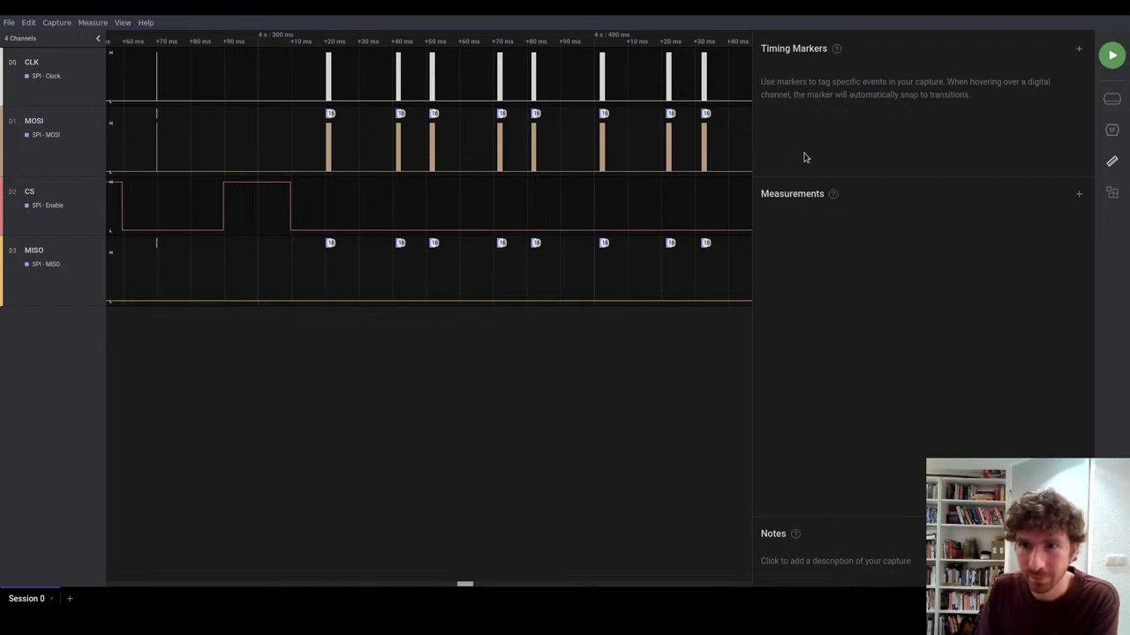
drag(754, 142, 874, 136)
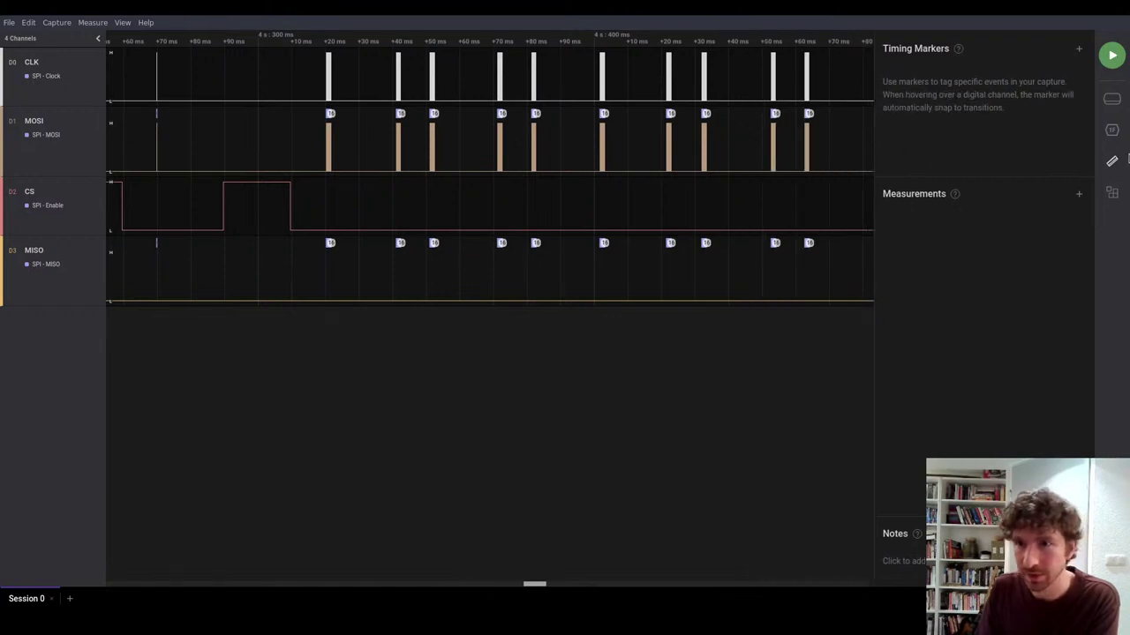
Open the Extensions view and browse the available measurement and protocol decoder extensions
click(1111, 196)
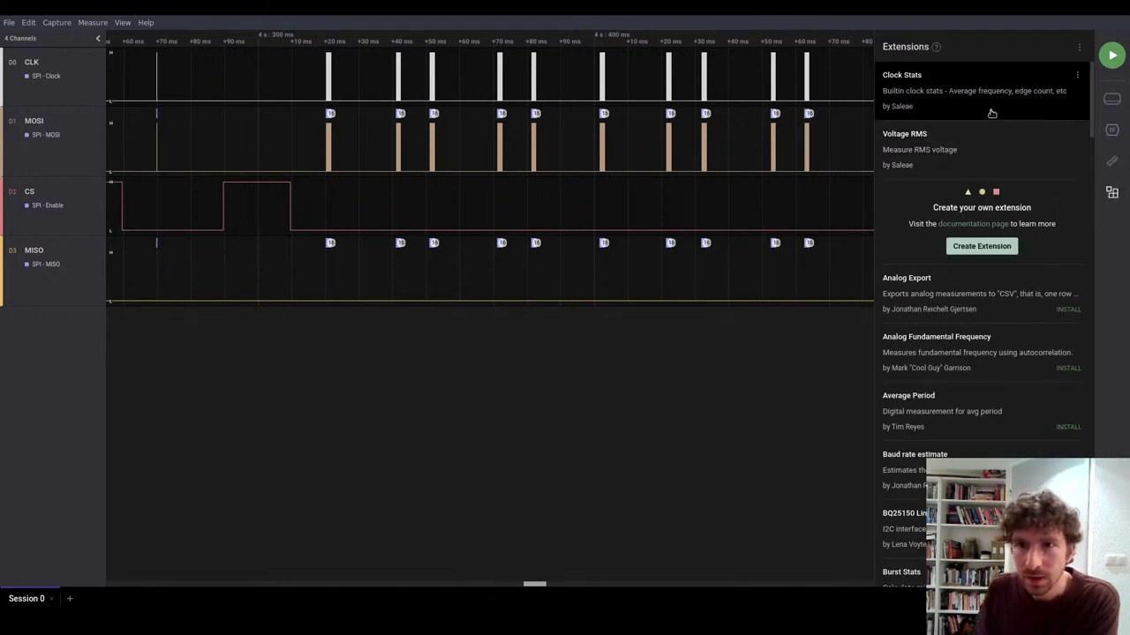
scroll(971, 176, down, 5)
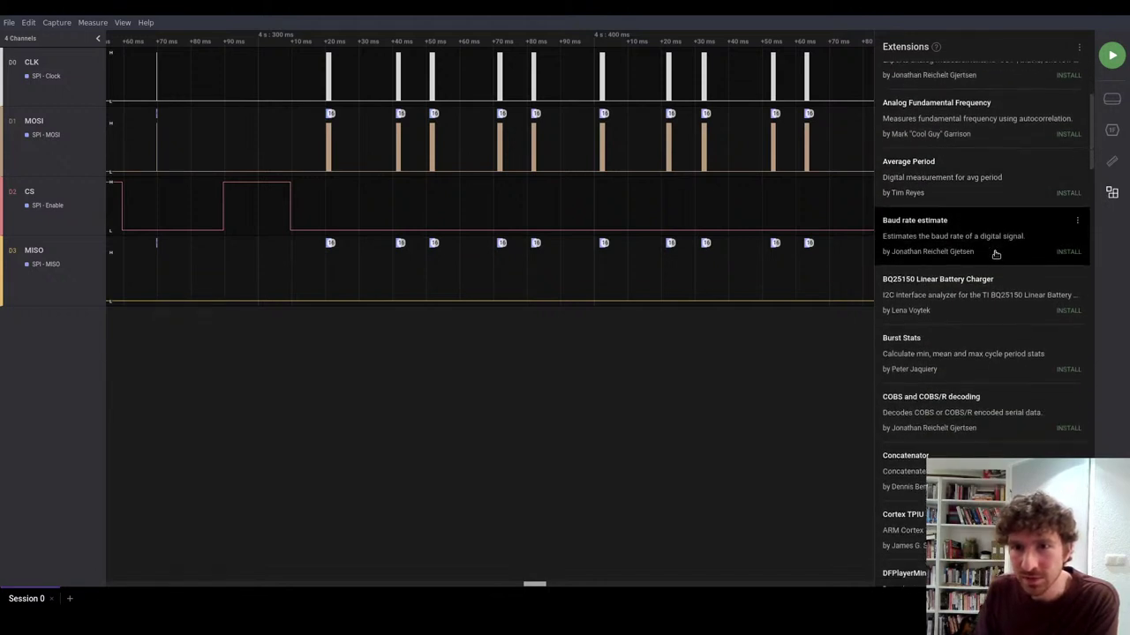
scroll(971, 221, up, 6)
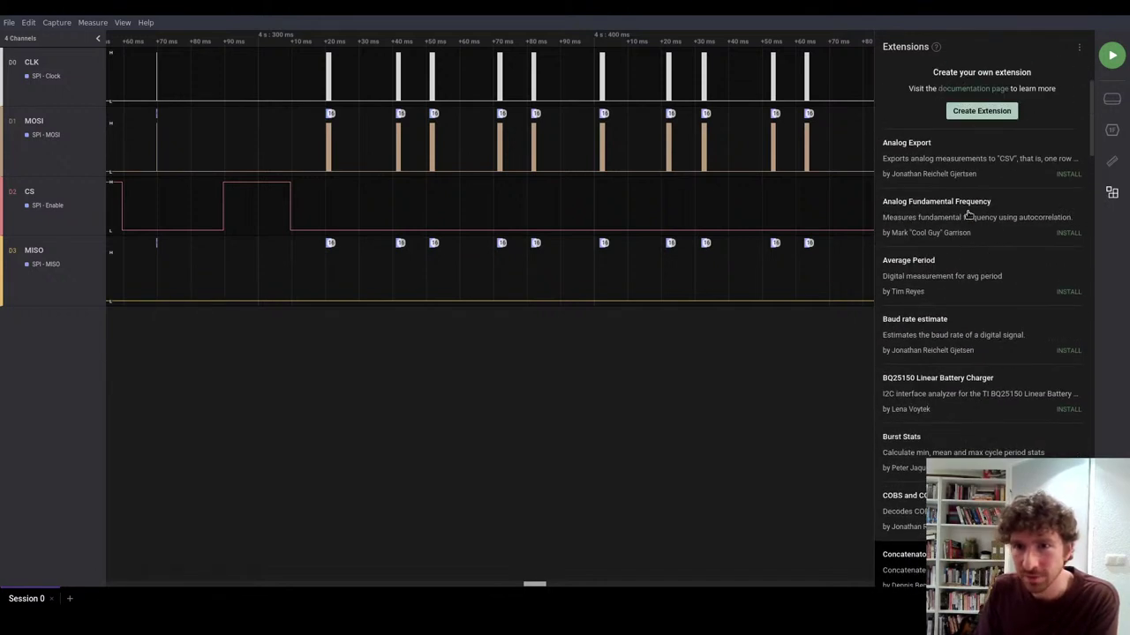
scroll(971, 225, down, 3)
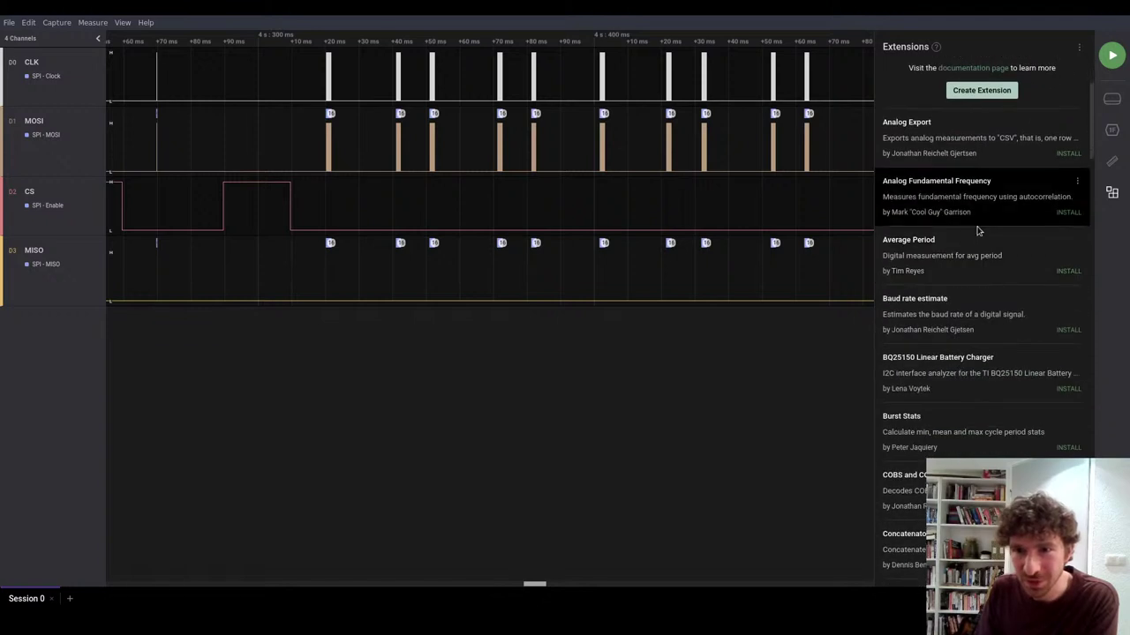
scroll(972, 243, down, 3)
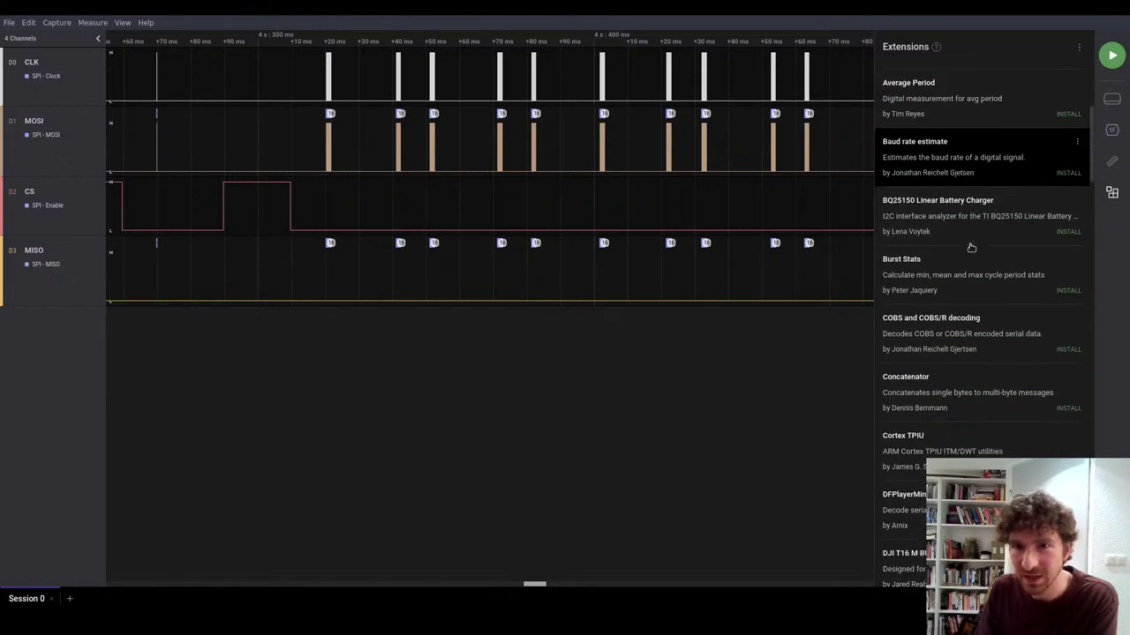
scroll(975, 247, down, 2)
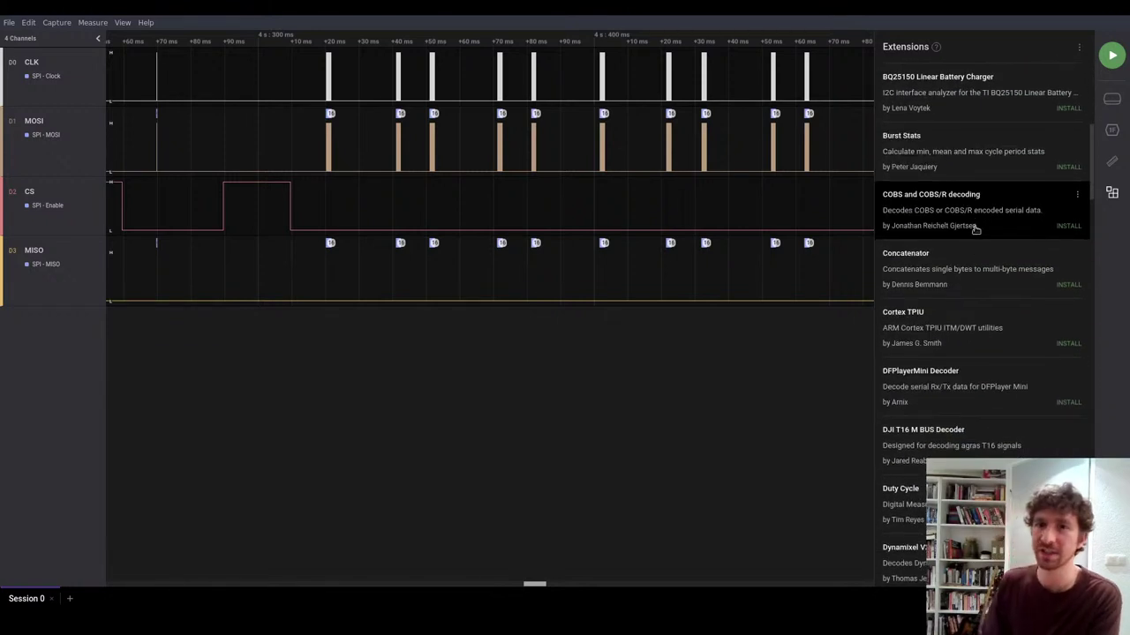
scroll(976, 229, down, 1)
scroll(975, 229, down, 4)
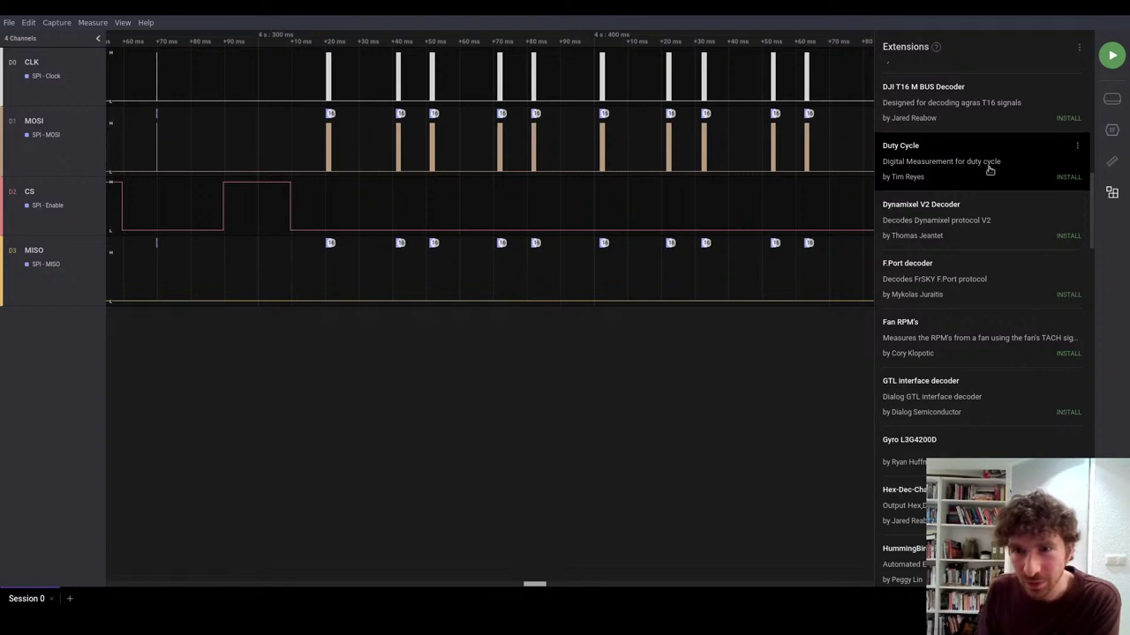
scroll(983, 146, up, 8)
Return to the Logic 8 device settings and examine the SPI burst's start and its CS pulses
click(1111, 129)
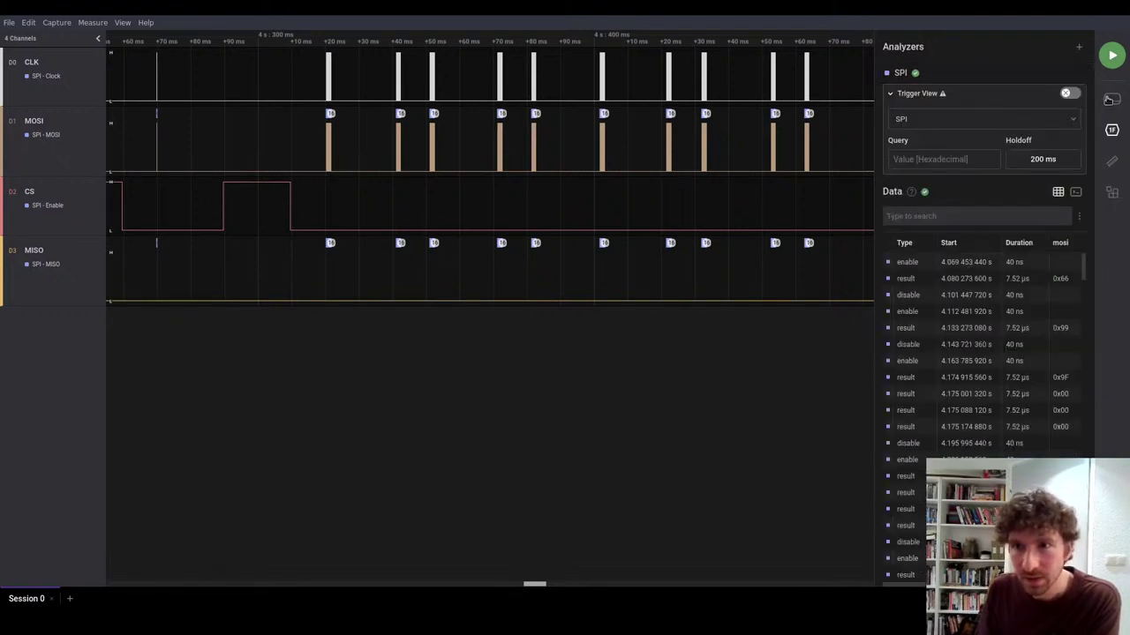
click(1111, 99)
scroll(404, 133, up, 6)
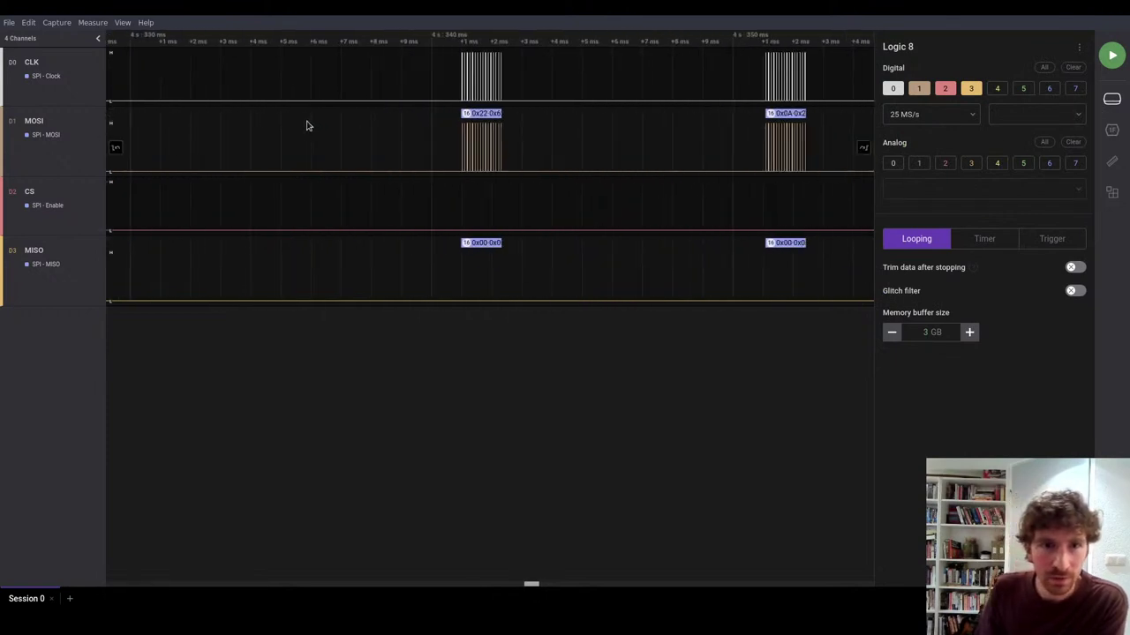
scroll(333, 147, down, 10)
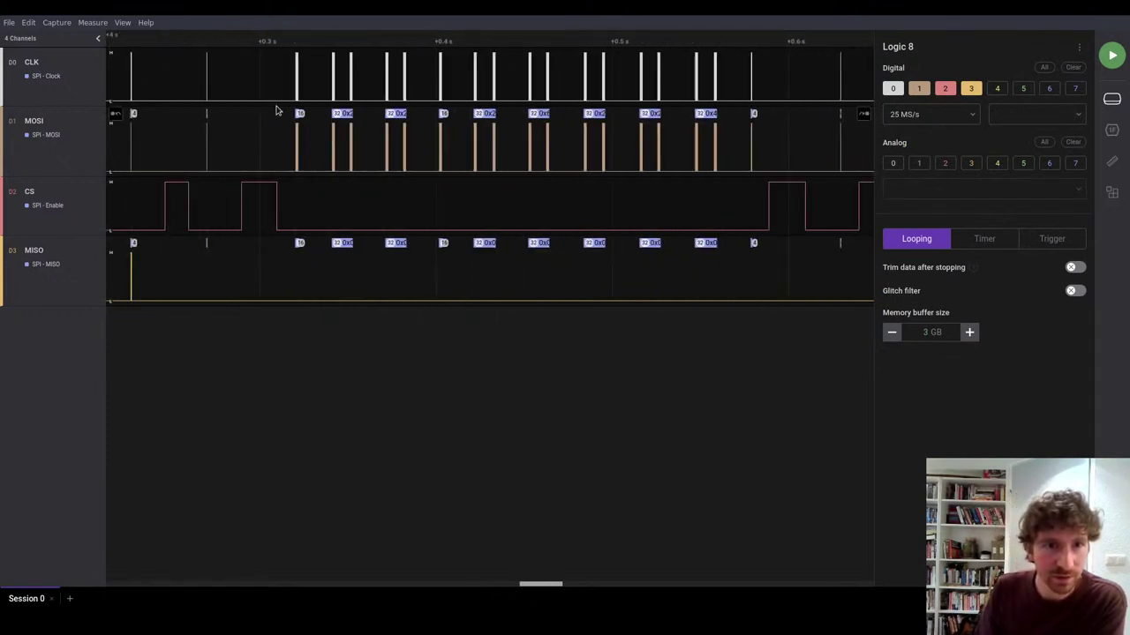
scroll(203, 144, down, 4)
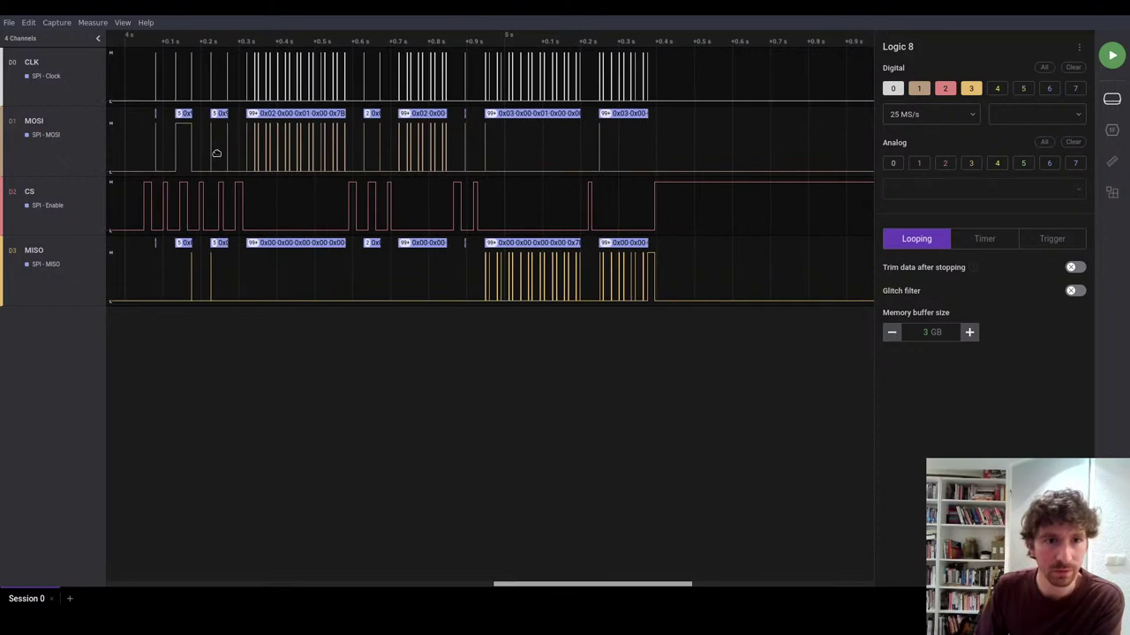
scroll(393, 106, up, 9)
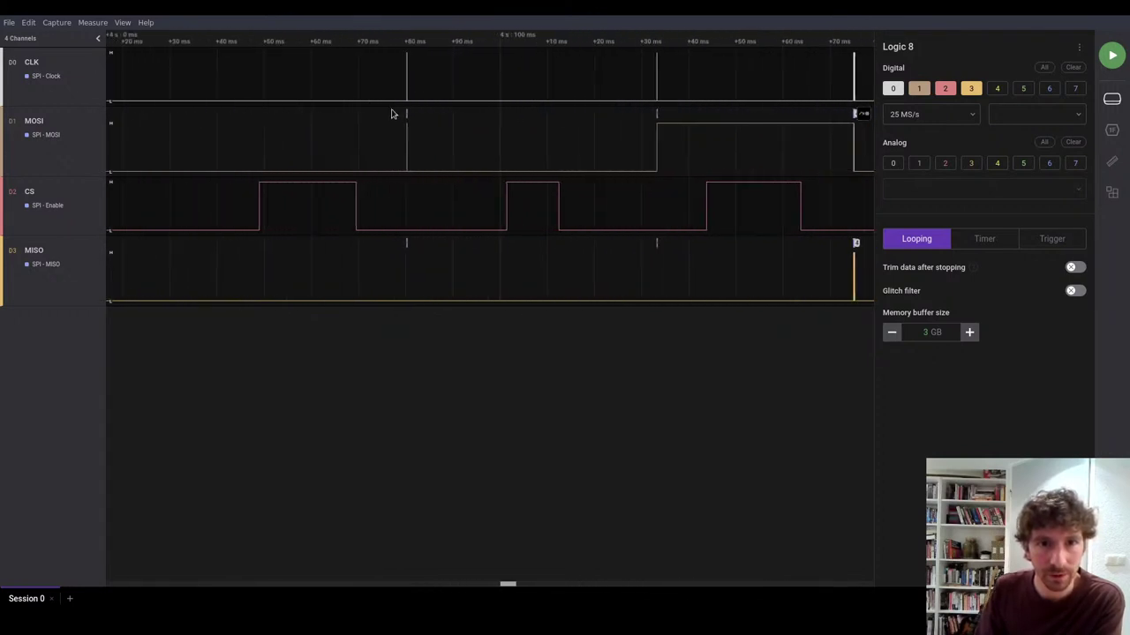
scroll(394, 106, down, 9)
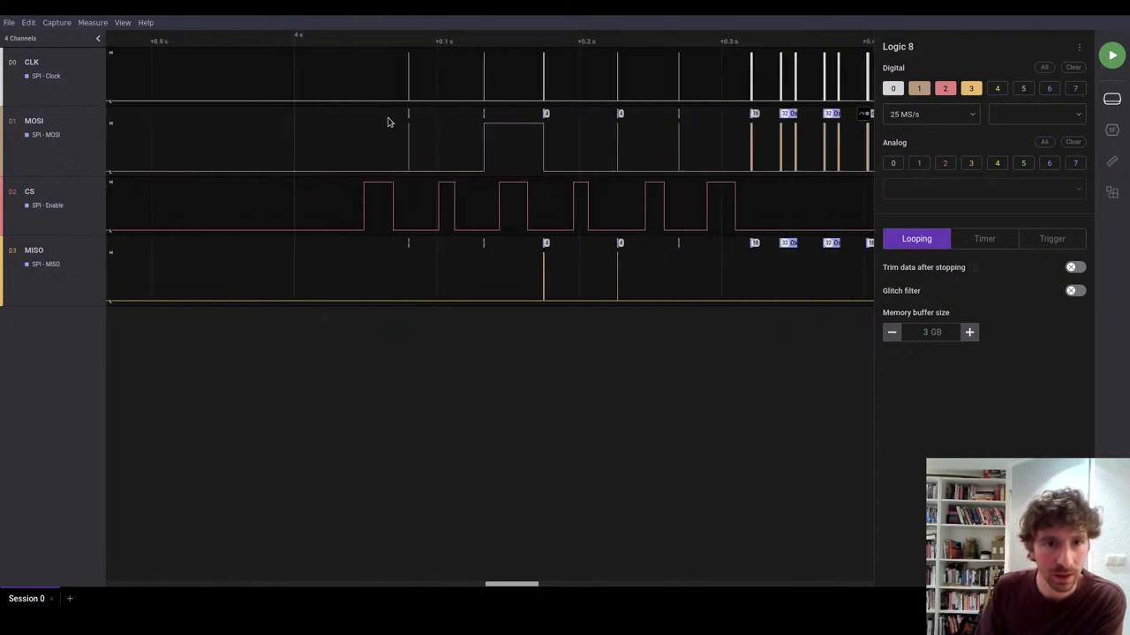
Inspect the first decoded MOSI byte closely against its clock edges and the CS level
scroll(518, 125, up, 5)
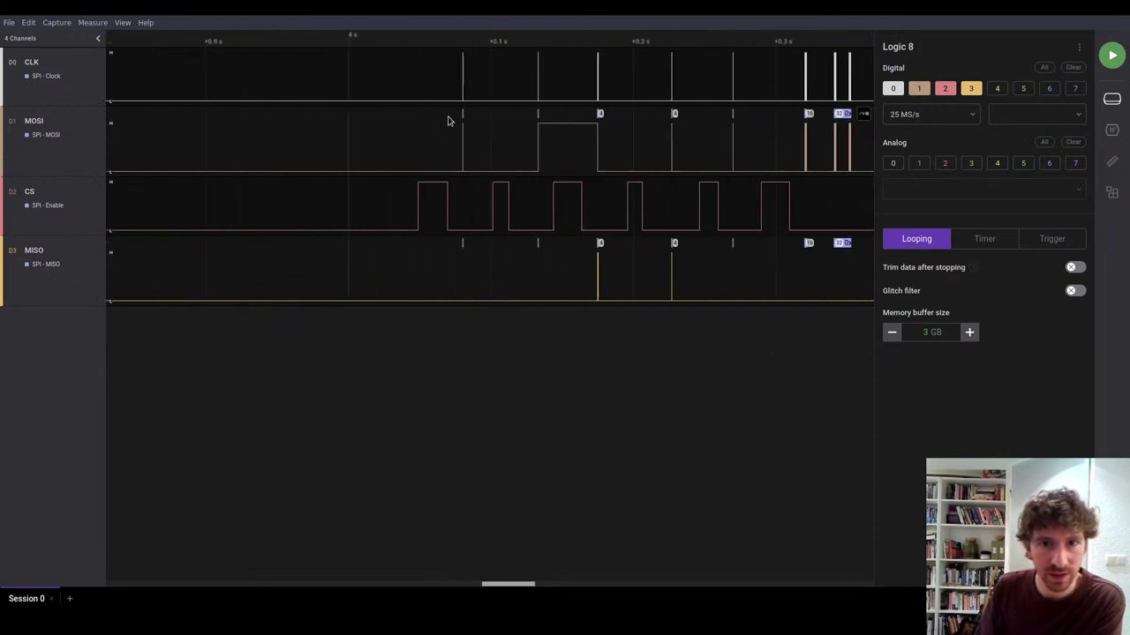
scroll(455, 131, up, 10)
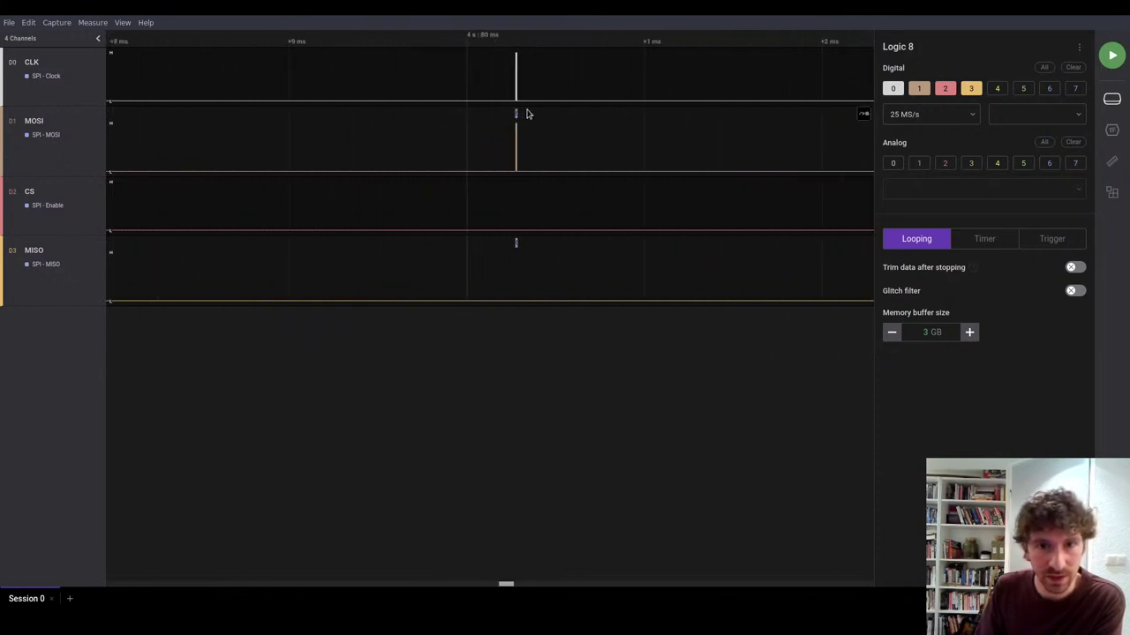
scroll(511, 126, up, 10)
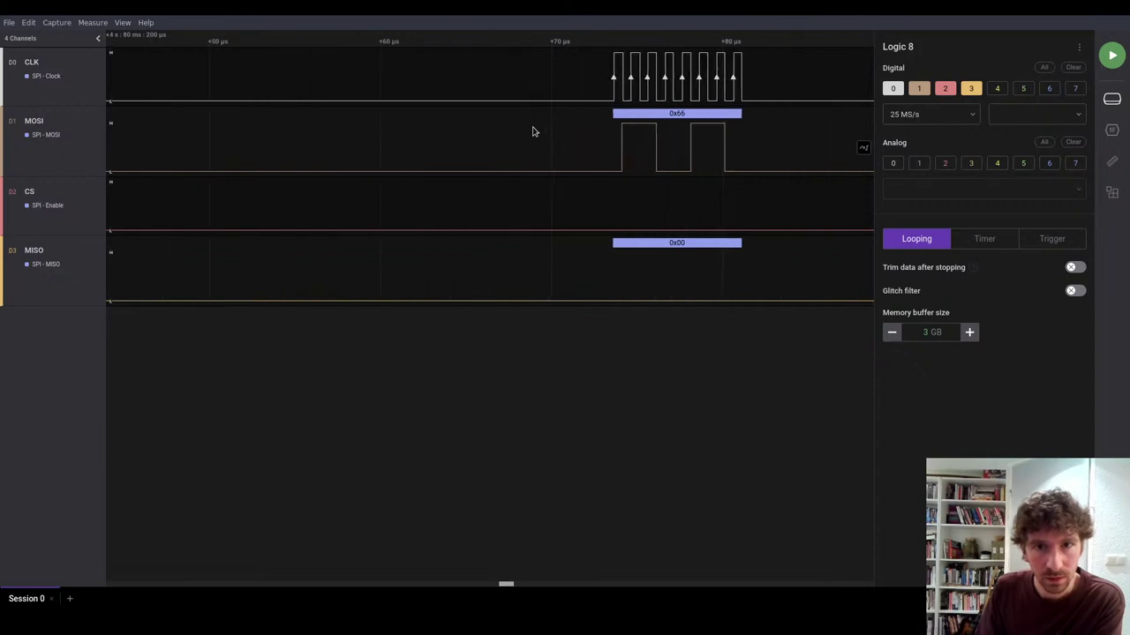
scroll(707, 140, down, 8)
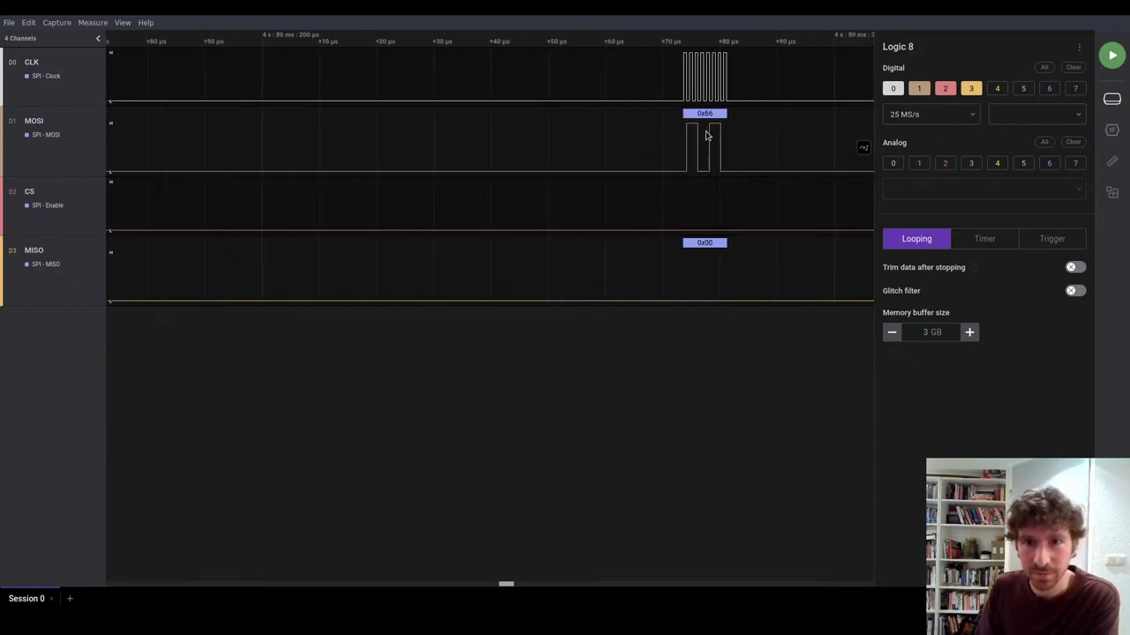
Locate the second single-byte command after the first one and examine its MOSI bits against the rising clock edges
scroll(597, 139, down, 10)
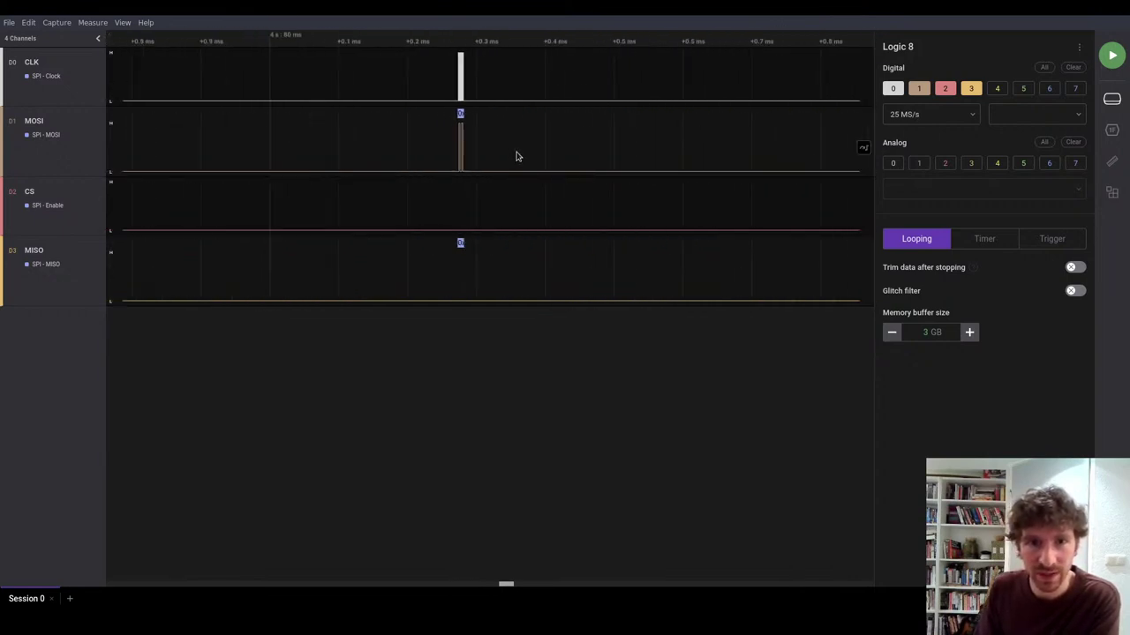
scroll(518, 151, down, 8)
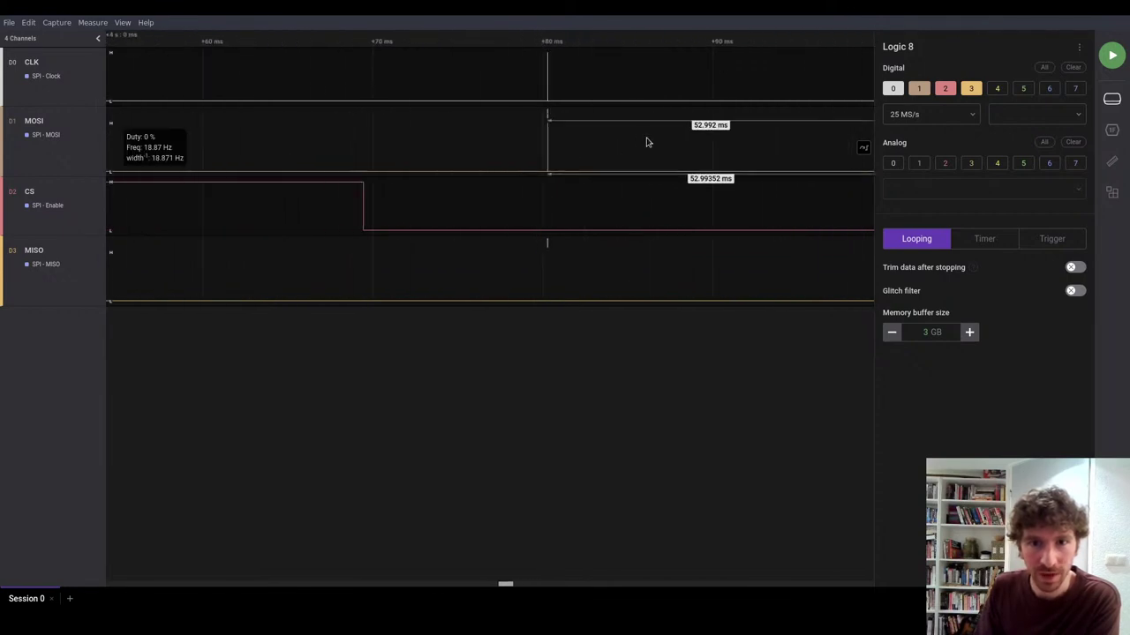
scroll(651, 142, down, 6)
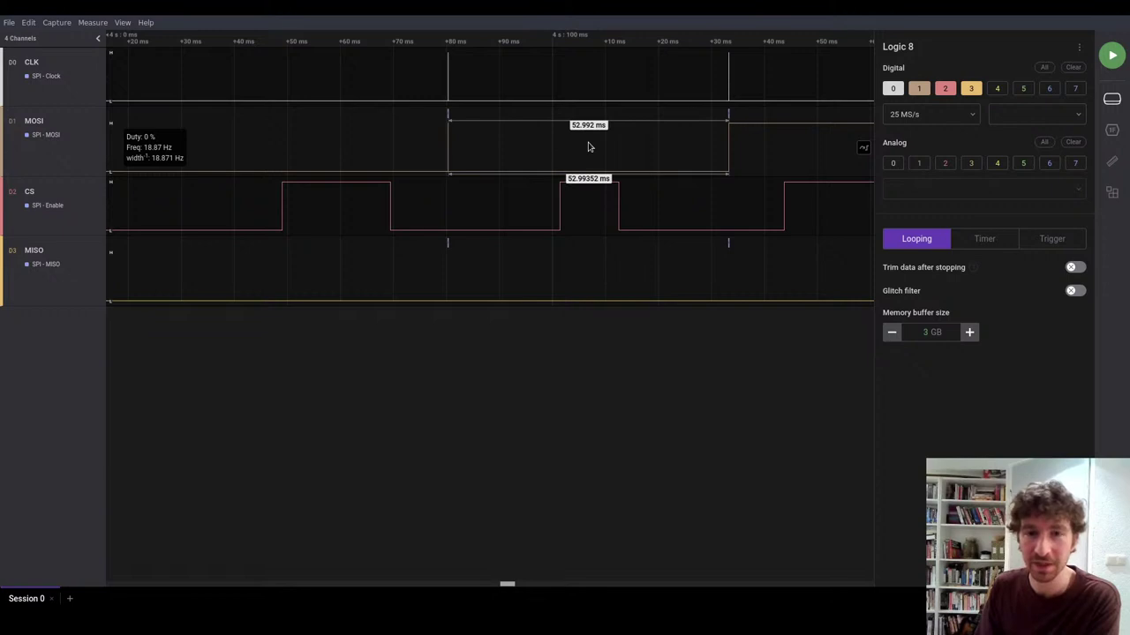
scroll(732, 126, up, 8)
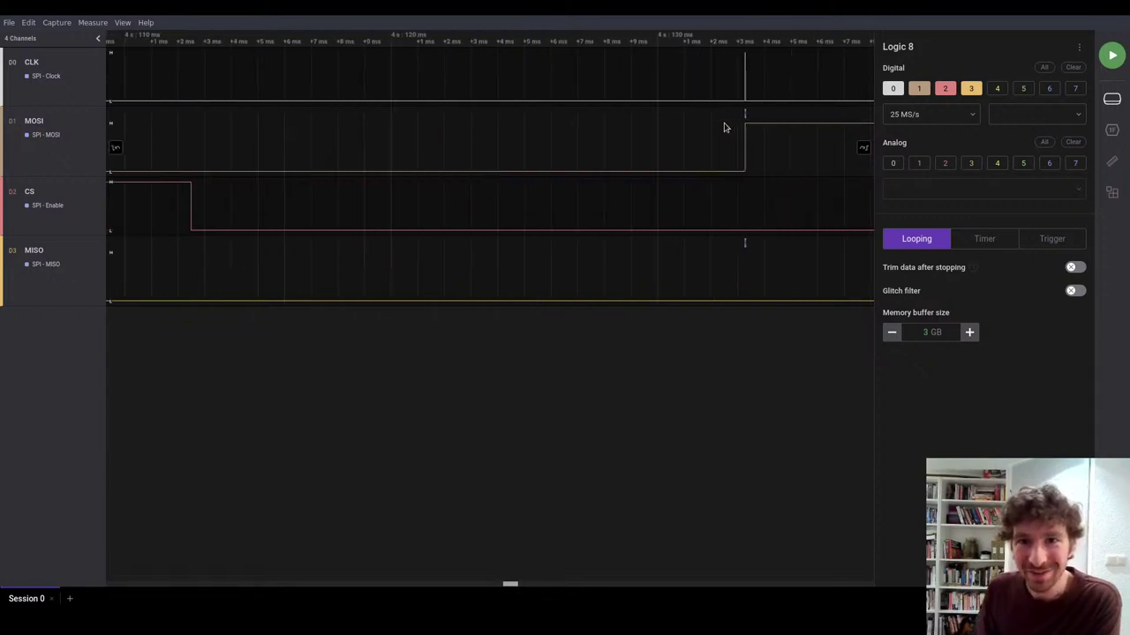
scroll(764, 113, up, 8)
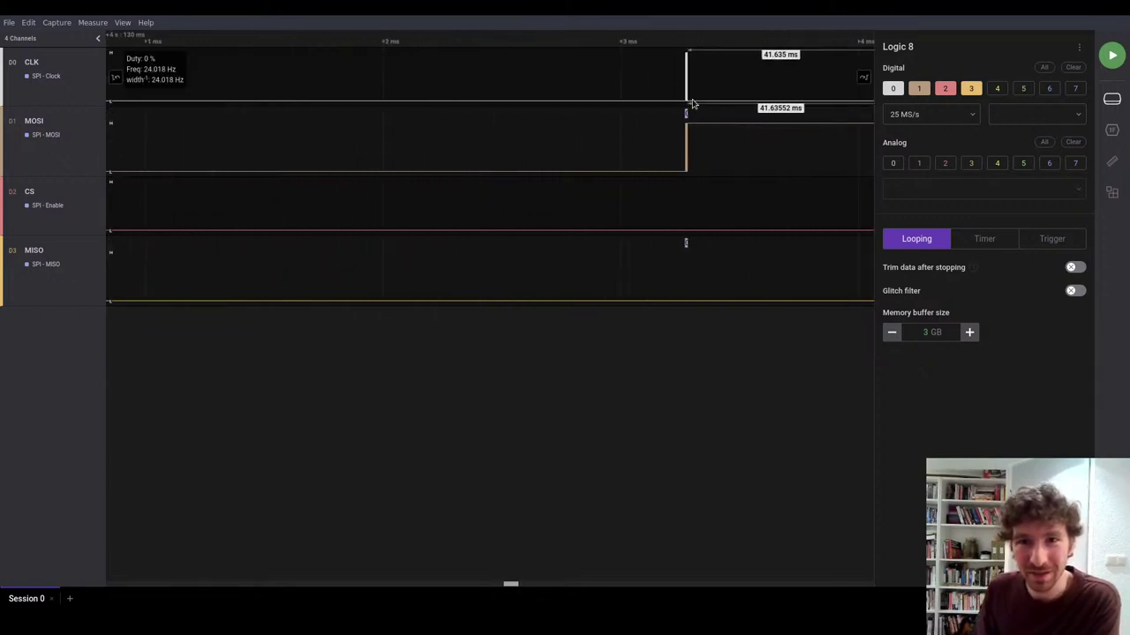
scroll(684, 103, up, 10)
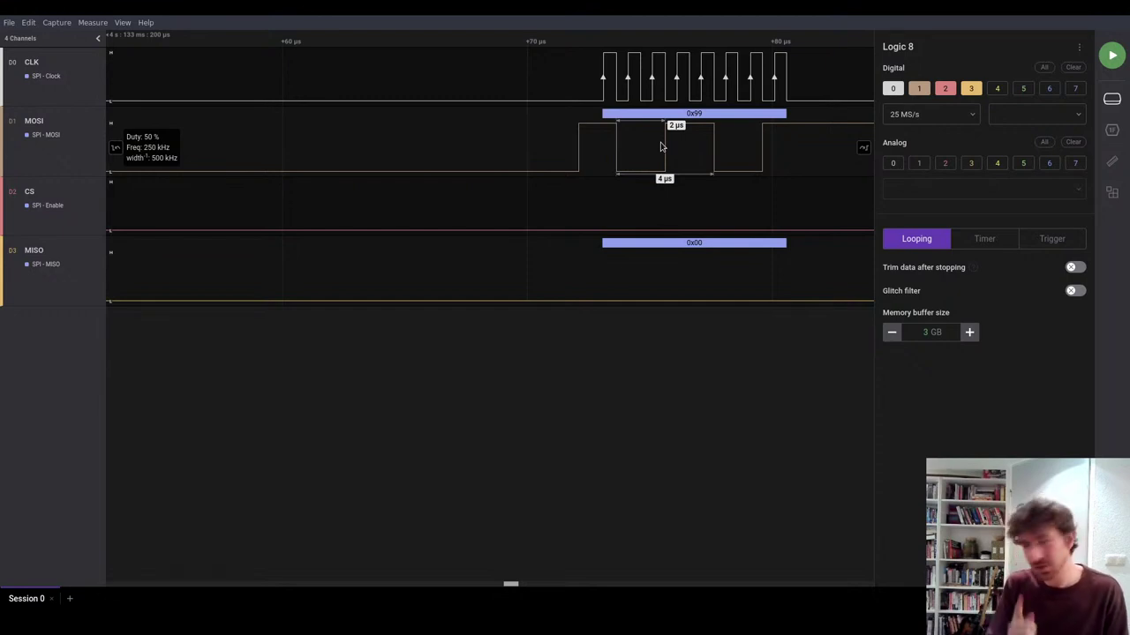
scroll(660, 147, up, 5)
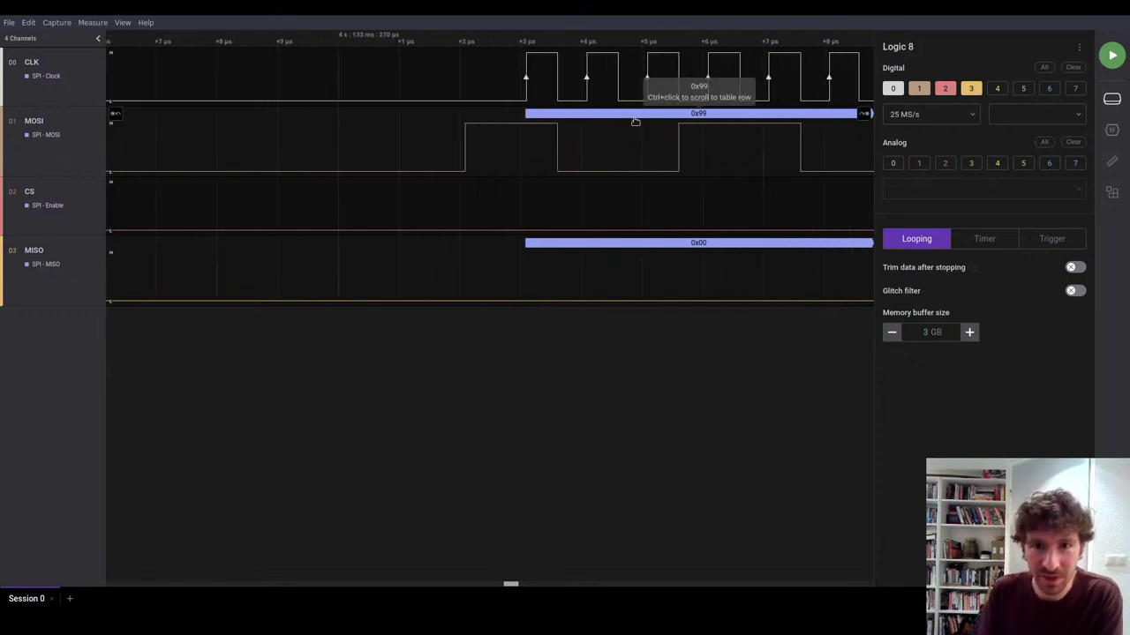
scroll(526, 151, down, 10)
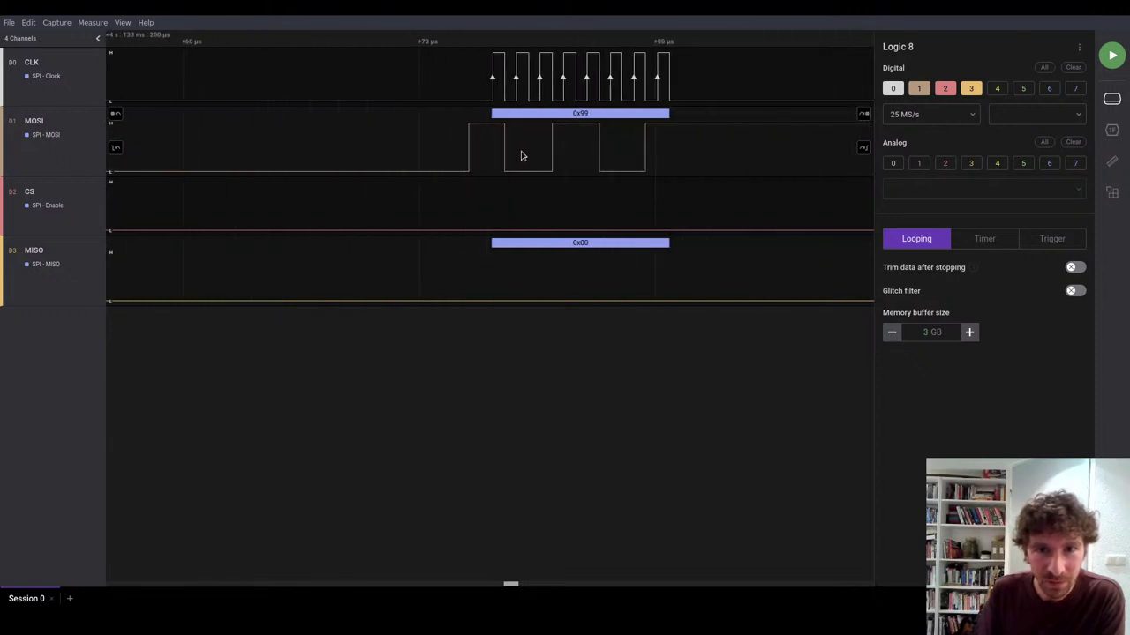
scroll(518, 97, up, 8)
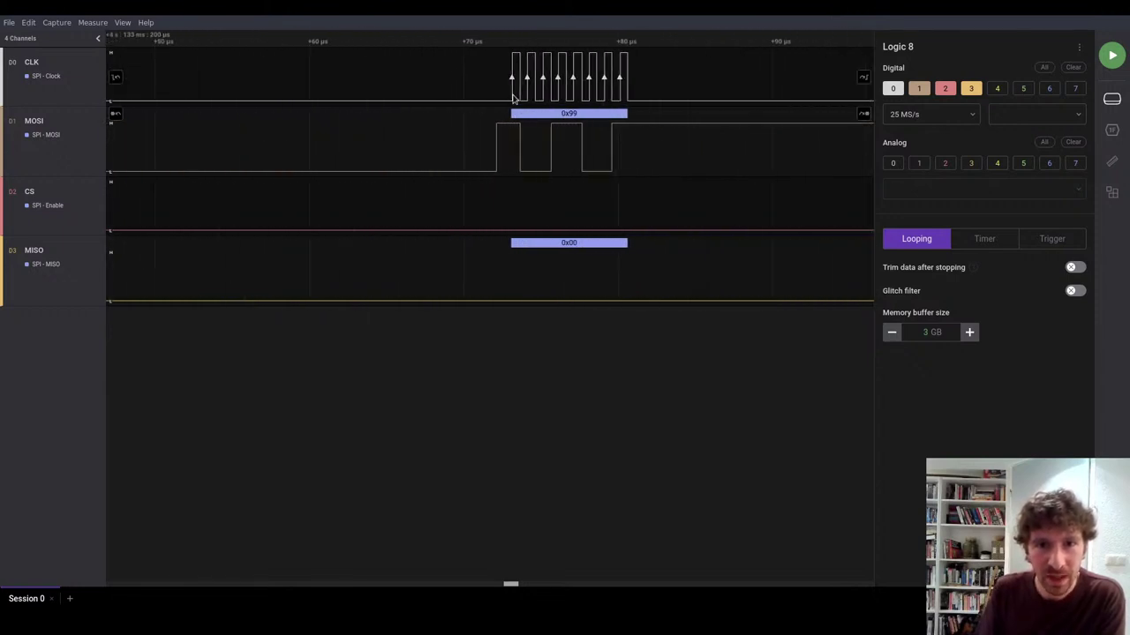
scroll(516, 115, down, 10)
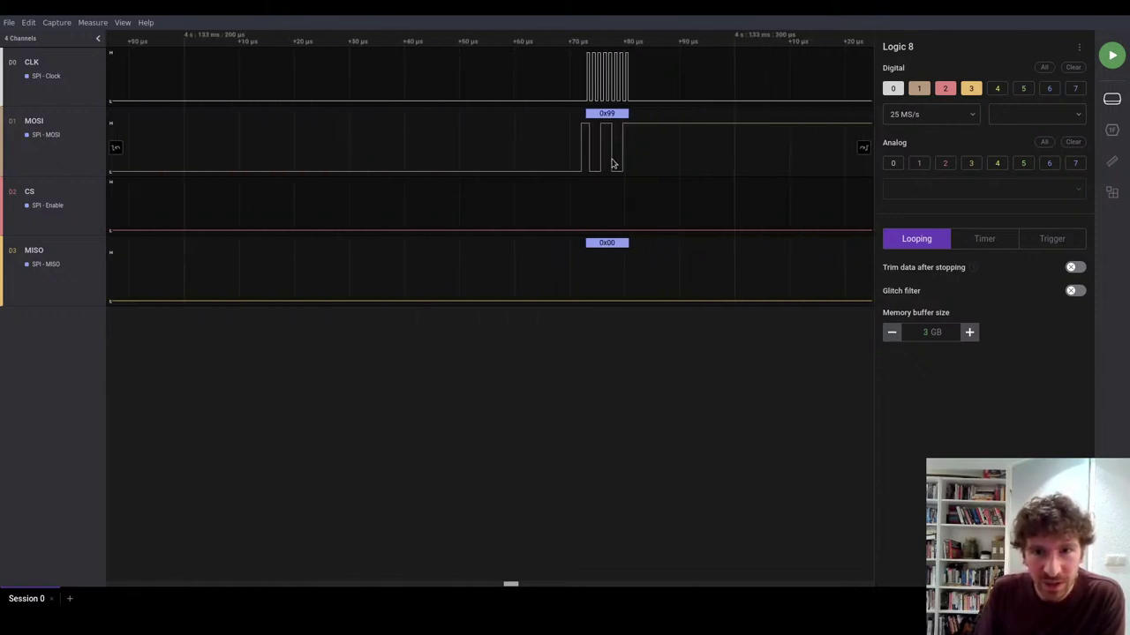
Find the third command in the capture and inspect its MOSI byte and the three response bytes on MISO
scroll(459, 158, down, 3)
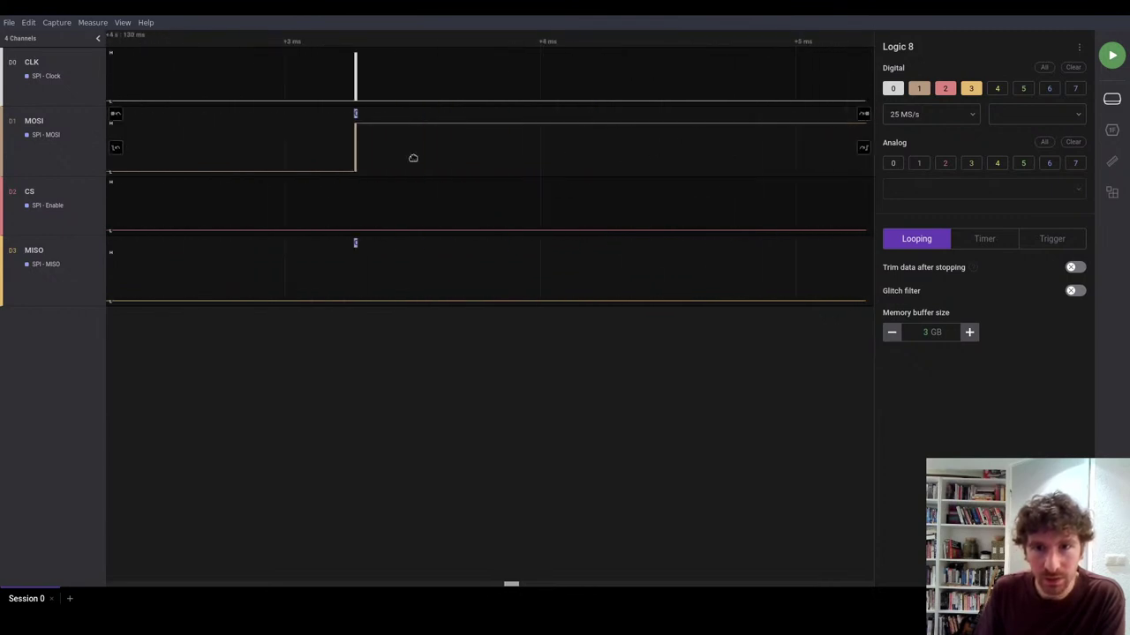
scroll(409, 162, down, 5)
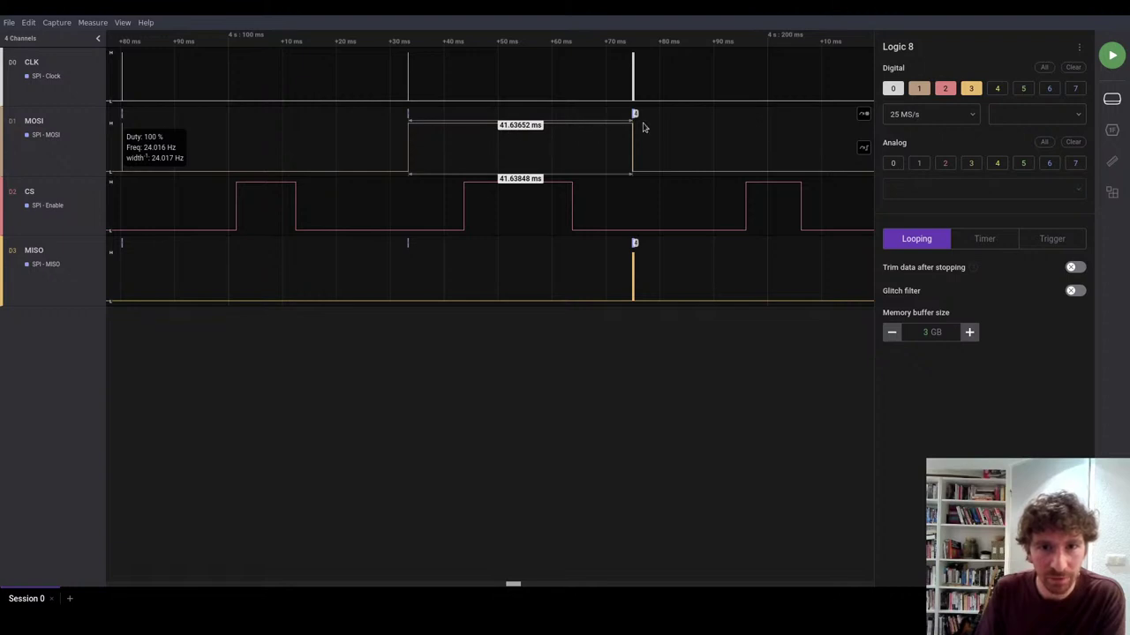
scroll(619, 131, up, 5)
scroll(603, 124, up, 10)
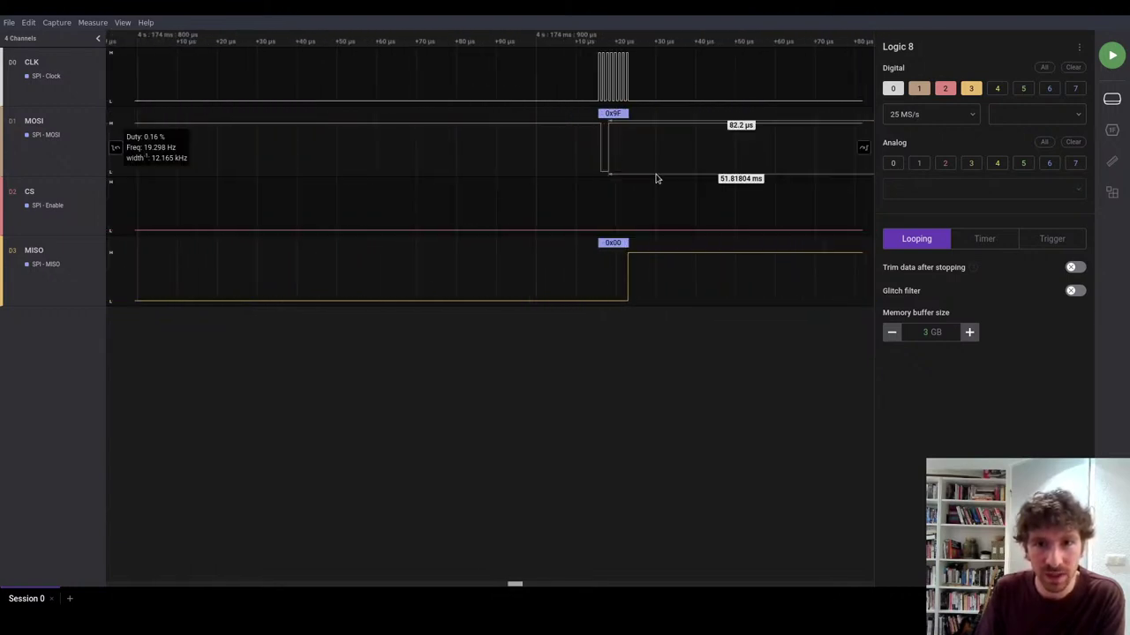
scroll(719, 162, right, 5)
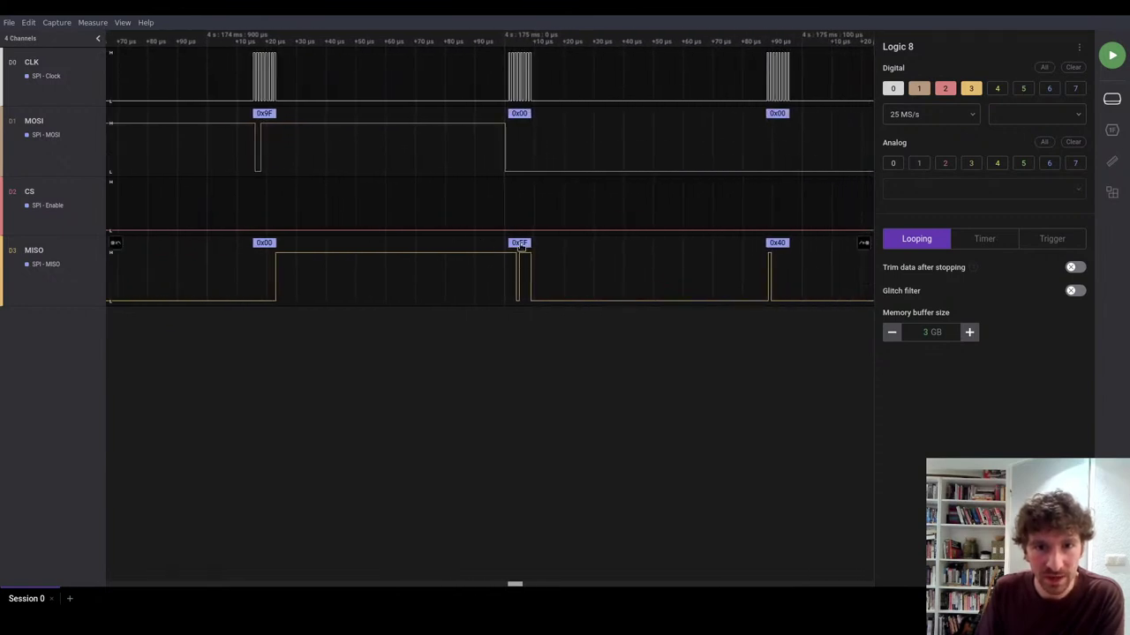
drag(768, 240, 392, 187)
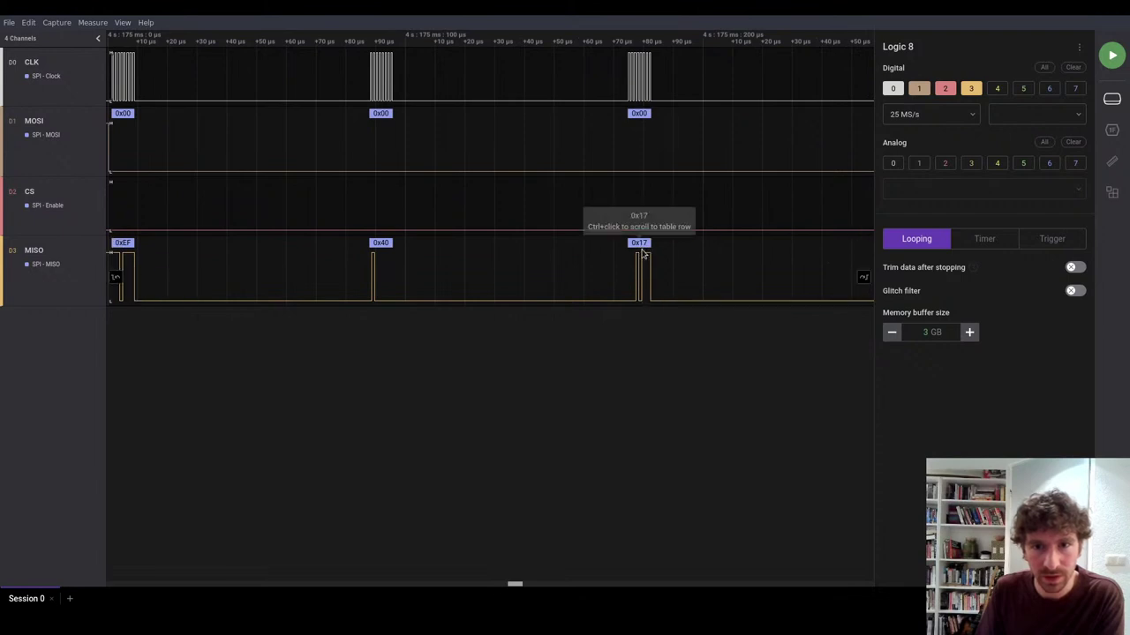
Survey the transactions following the ID response and check the CS high pulses that separate them
scroll(694, 185, down, 10)
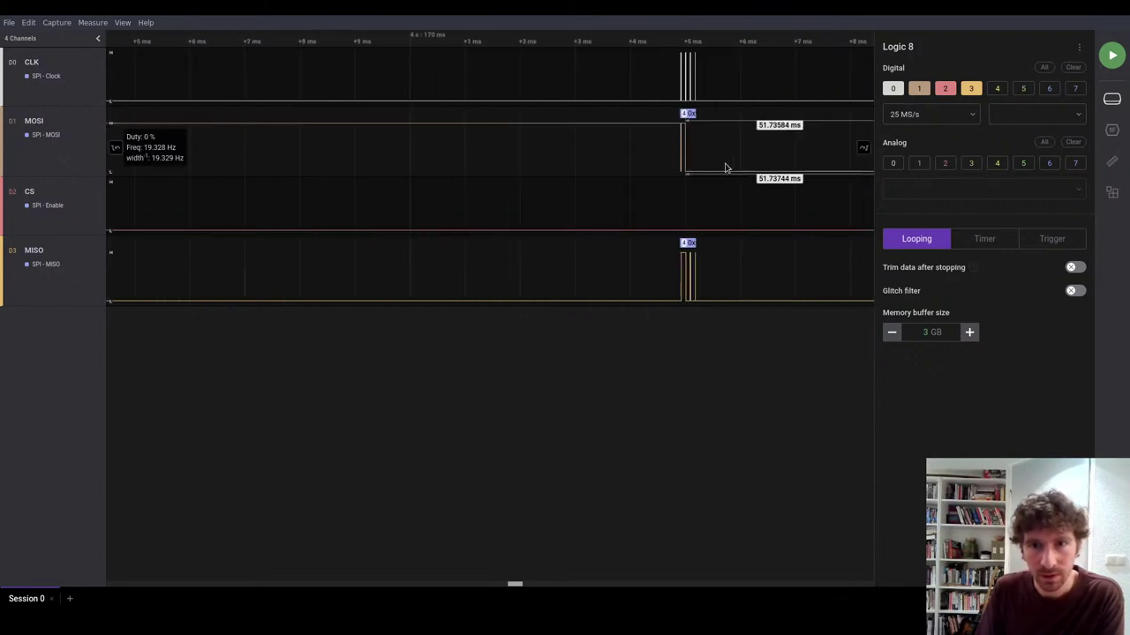
drag(820, 144, 409, 151)
scroll(507, 159, down, 5)
scroll(507, 159, down, 5)
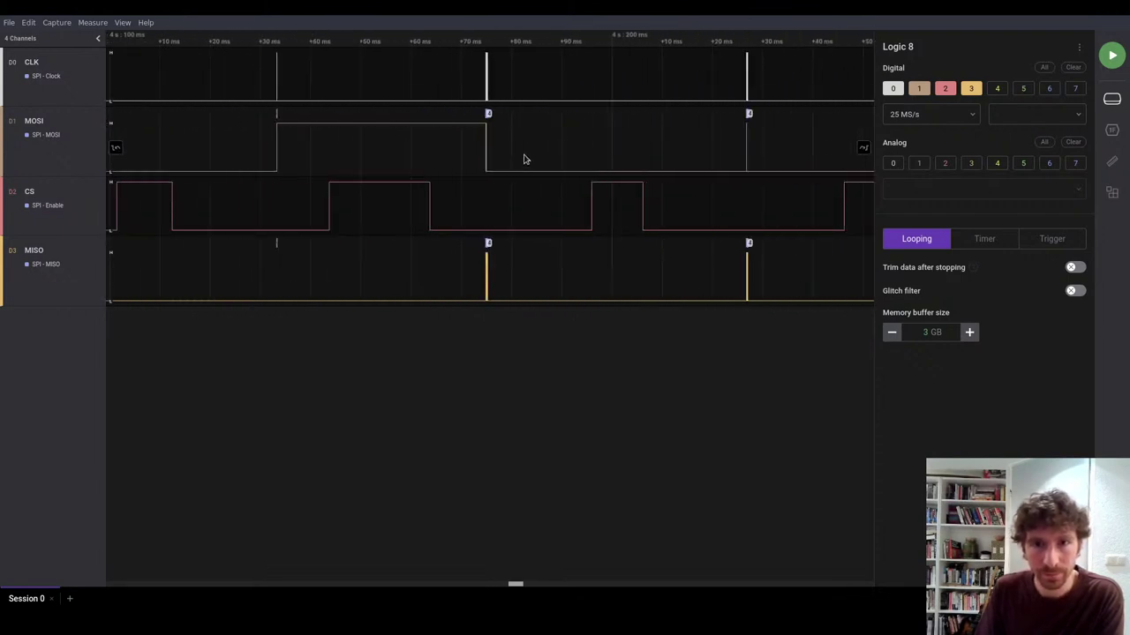
drag(706, 147, 418, 164)
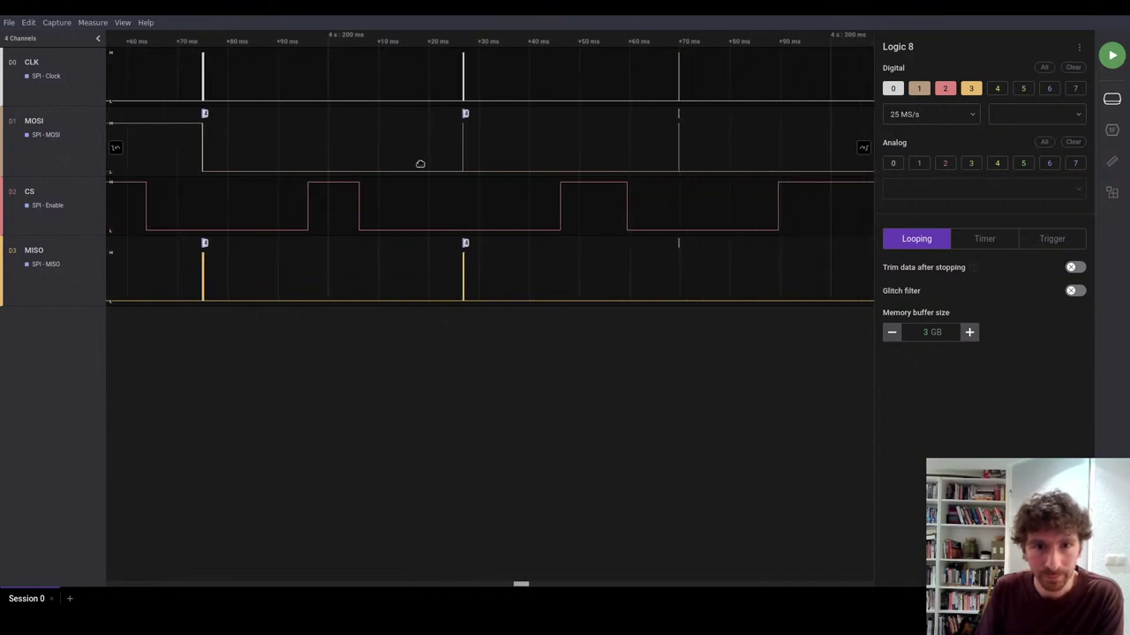
mouse_move(333, 199)
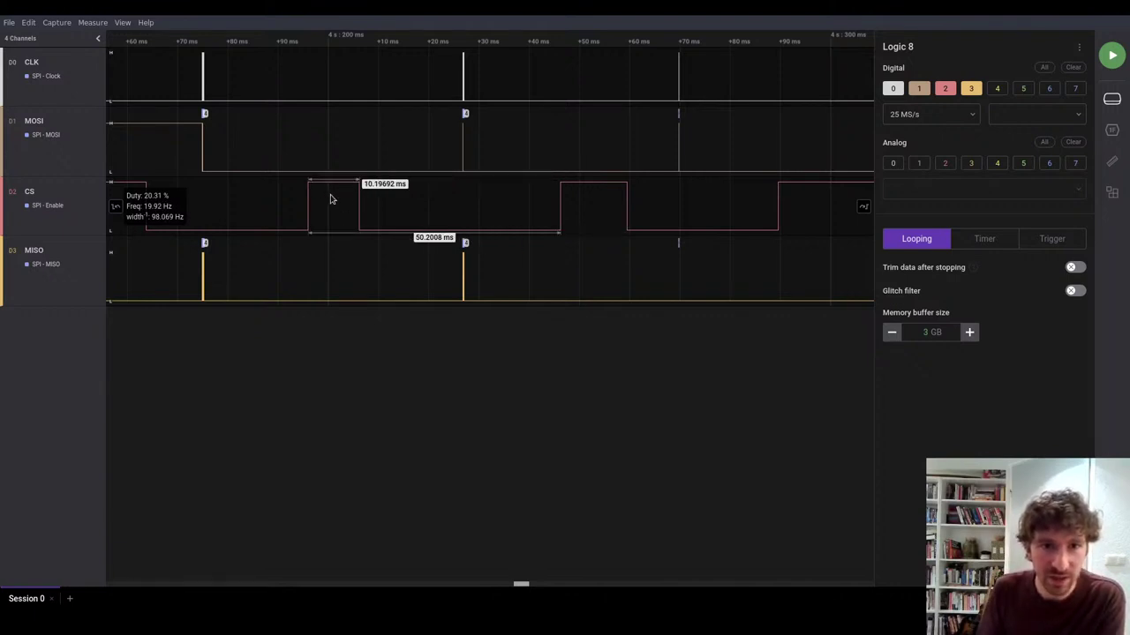
scroll(332, 208, up, 3)
scroll(333, 208, down, 5)
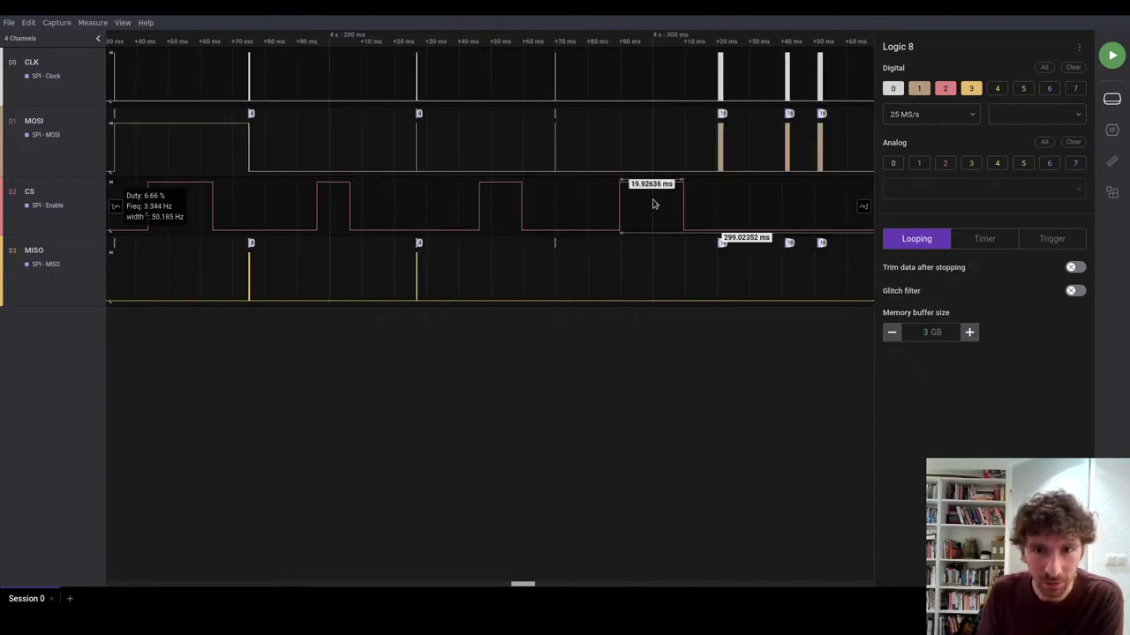
Inspect the single-byte command sent just before the longer data bursts
scroll(413, 99, up, 4)
scroll(430, 107, up, 5)
scroll(402, 113, down, 5)
scroll(517, 131, right, 3)
scroll(404, 119, up, 4)
scroll(397, 131, up, 8)
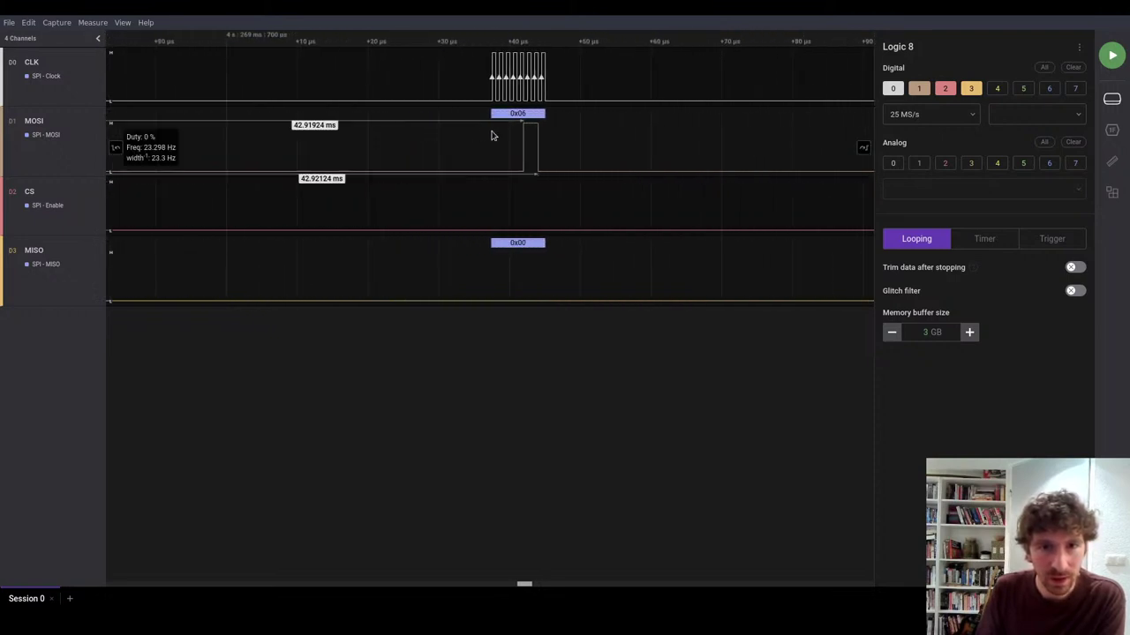
Move on to the first of the long MOSI bursts and enlarge its opening bytes
scroll(526, 134, down, 8)
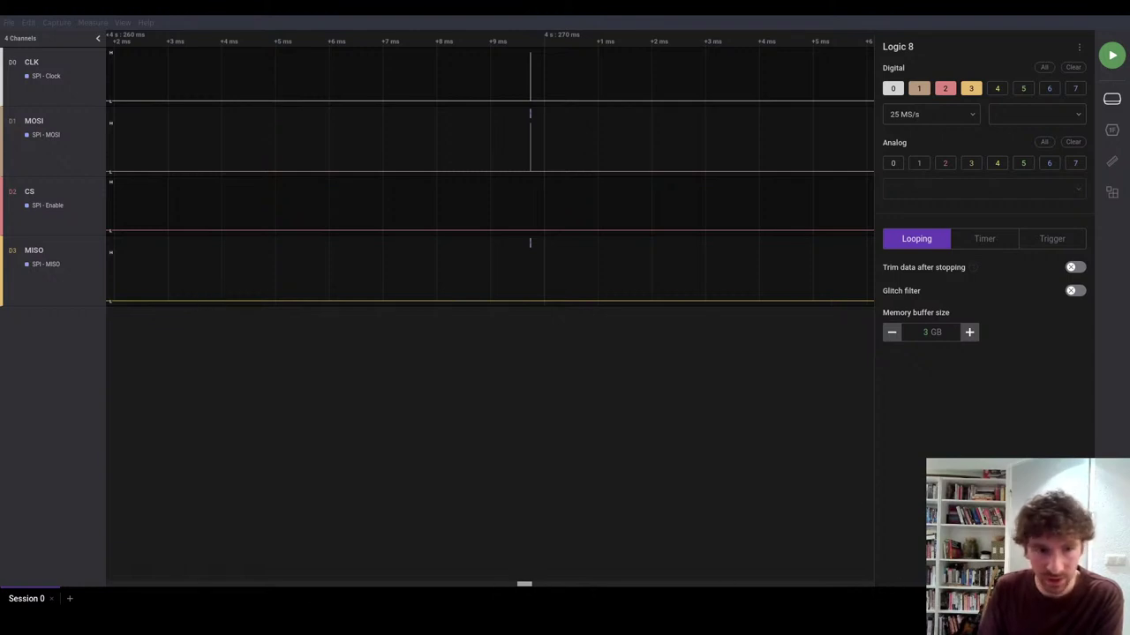
scroll(552, 123, down, 5)
drag(653, 146, 336, 156)
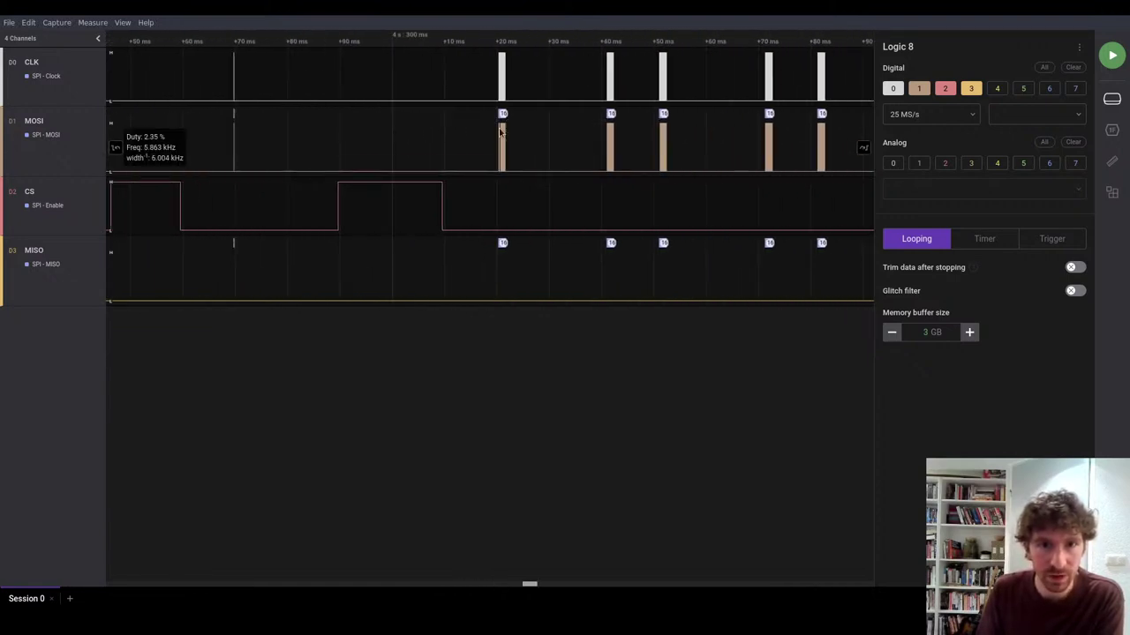
scroll(494, 124, up, 5)
scroll(510, 130, up, 2)
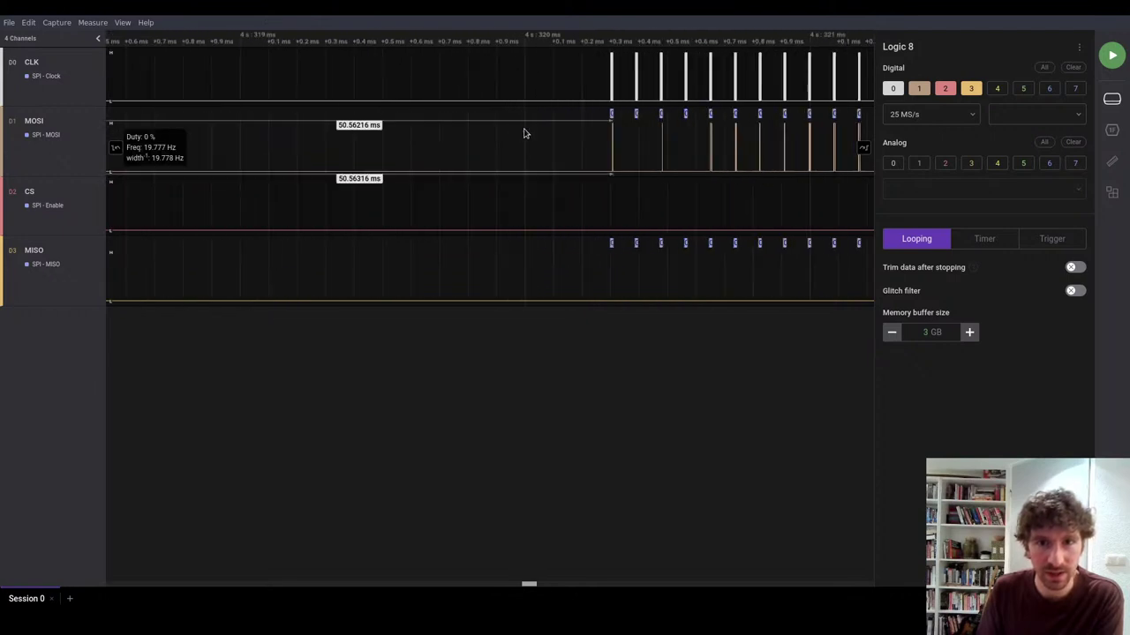
drag(567, 144, 379, 153)
scroll(393, 132, up, 2)
scroll(437, 128, up, 8)
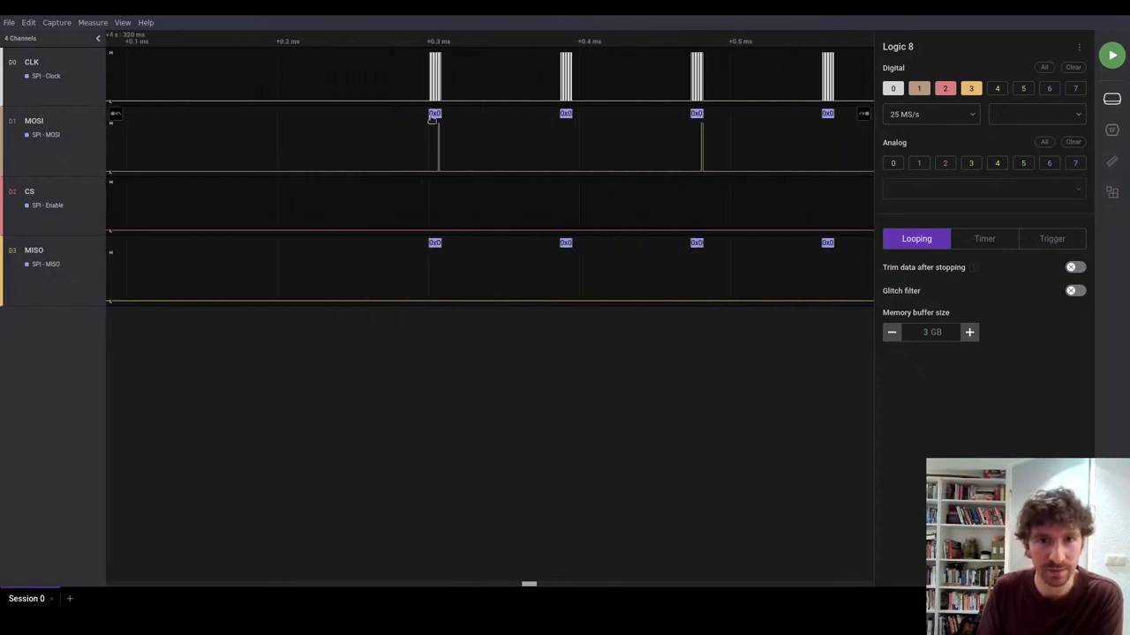
Examine the opening command byte of the first long burst and its spacing from the following bytes
scroll(436, 131, down, 6)
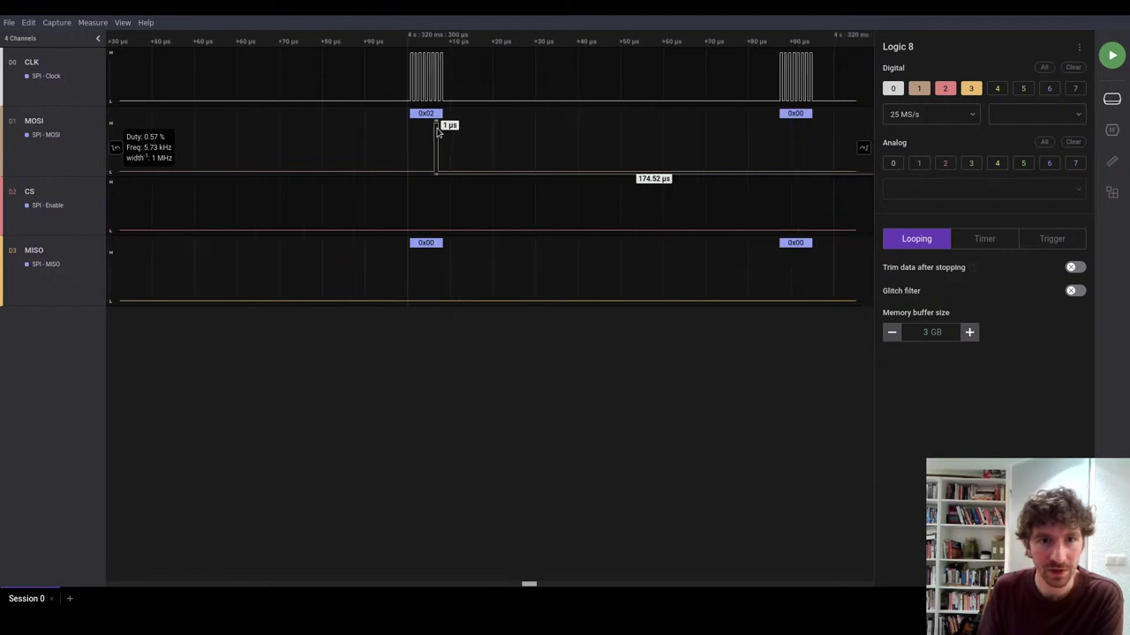
drag(525, 141, 456, 146)
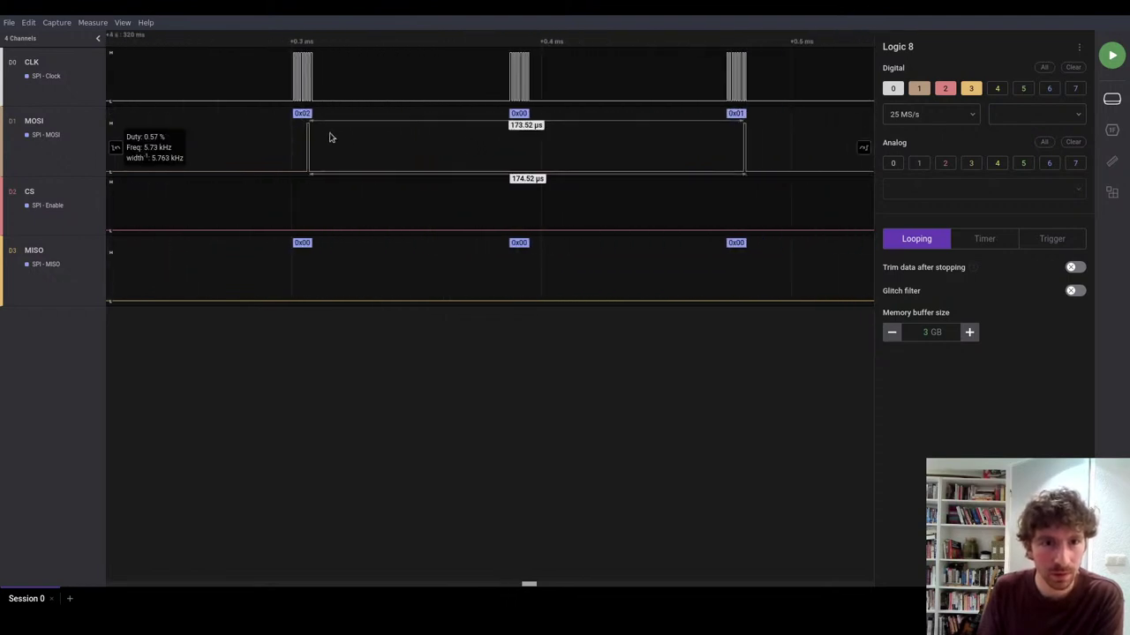
scroll(265, 159, down, 3)
drag(262, 164, 715, 144)
scroll(713, 148, up, 8)
scroll(710, 144, up, 10)
scroll(553, 153, down, 6)
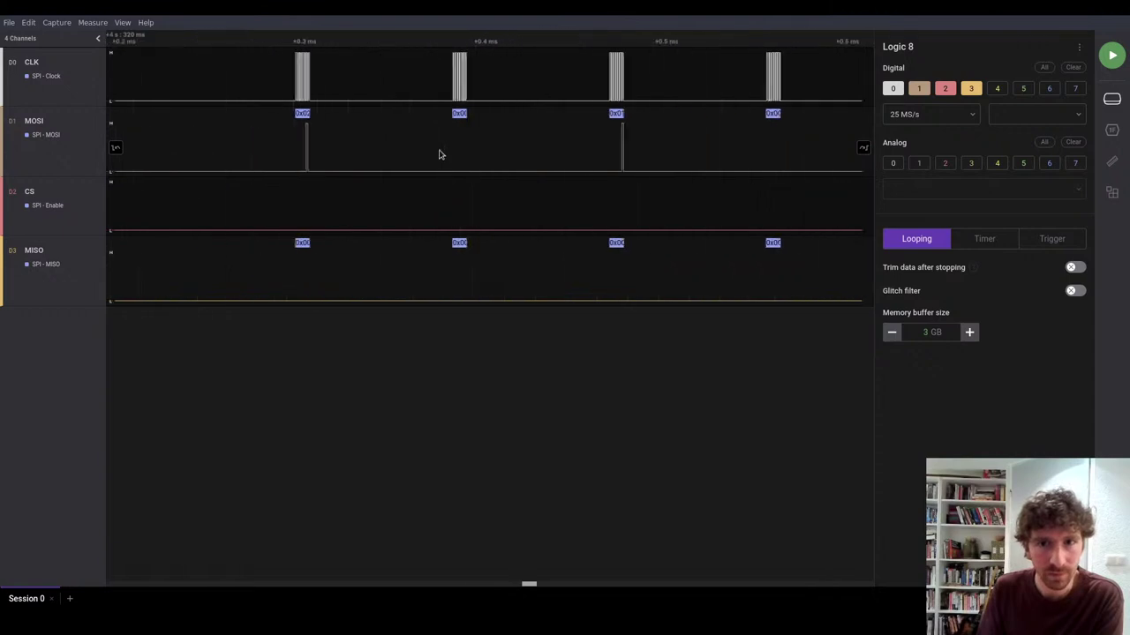
Review the three address bytes that follow the command byte in the long MOSI burst
scroll(438, 155, down, 2)
scroll(622, 123, up, 5)
scroll(706, 128, down, 3)
scroll(670, 144, right, 2)
scroll(573, 137, up, 3)
scroll(600, 134, up, 2)
scroll(656, 151, down, 4)
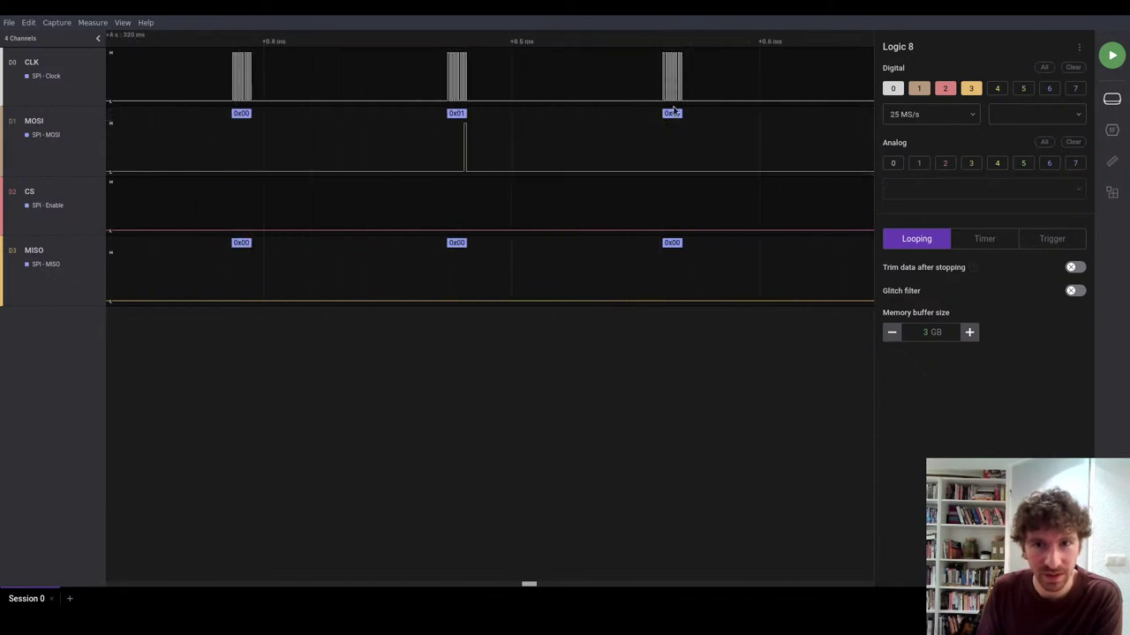
scroll(673, 115, down, 3)
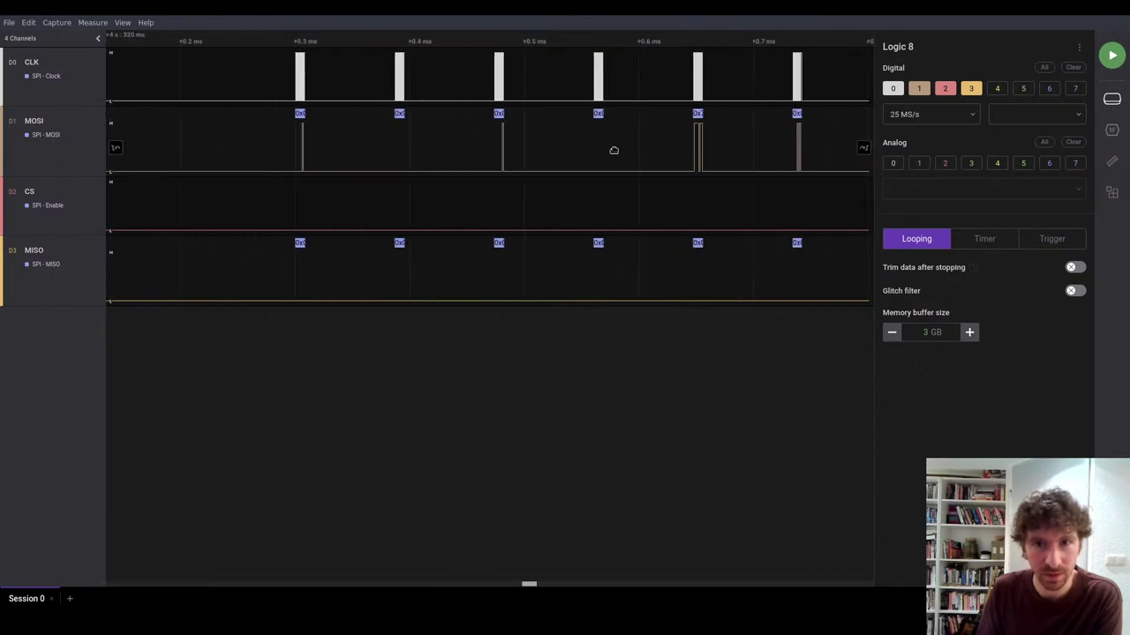
Inspect the first data byte after the address, then recheck the command and address bytes before it
scroll(597, 131, up, 4)
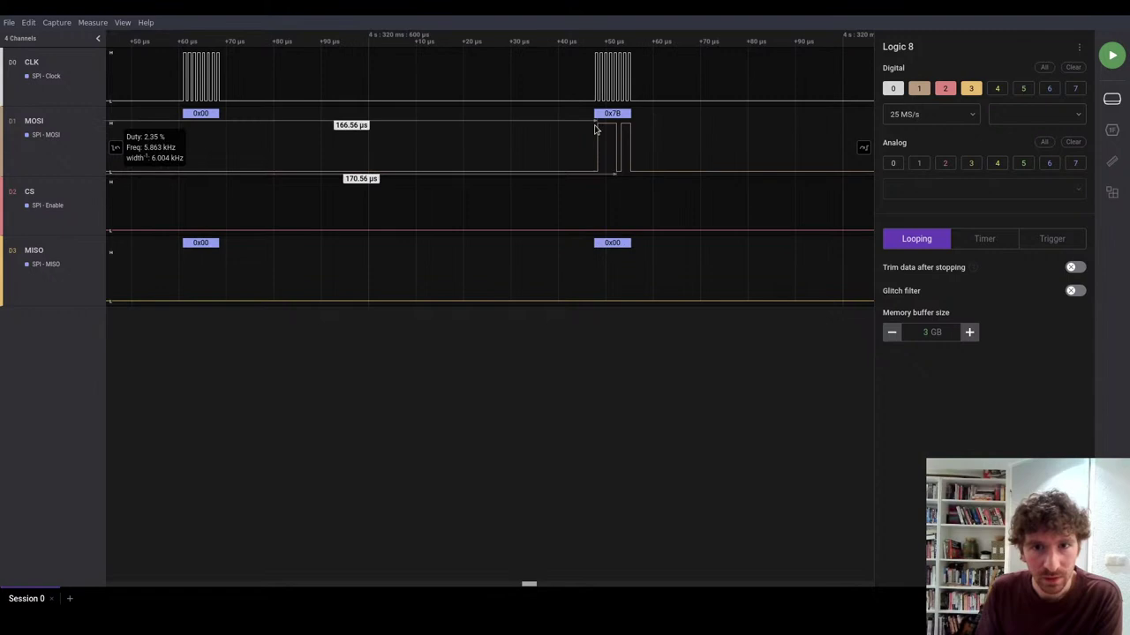
scroll(596, 131, down, 5)
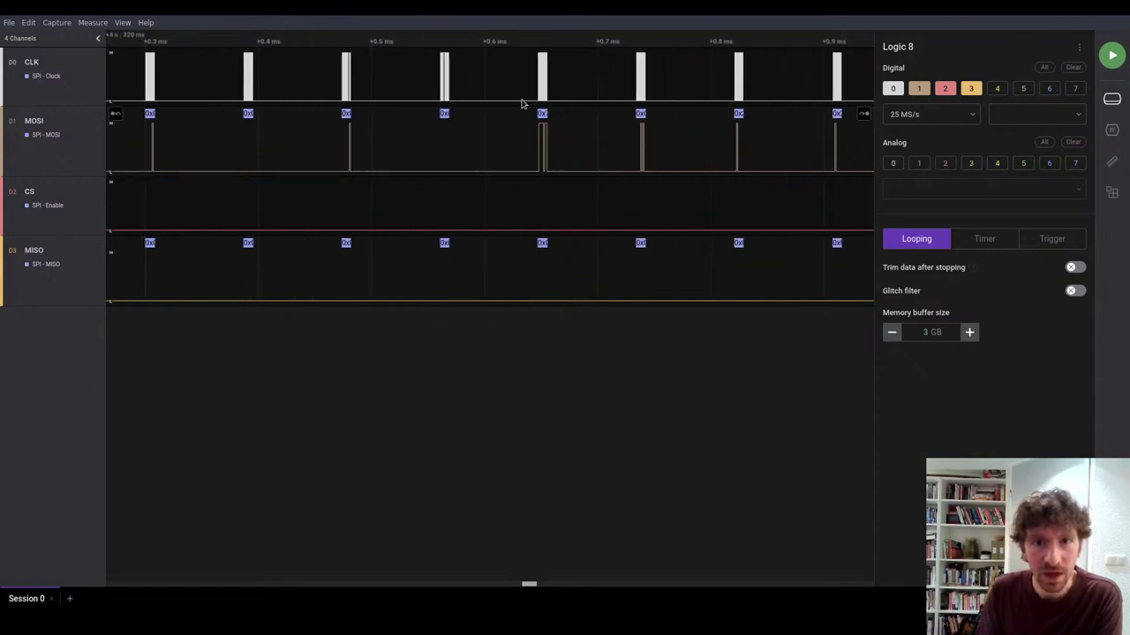
scroll(346, 131, up, 5)
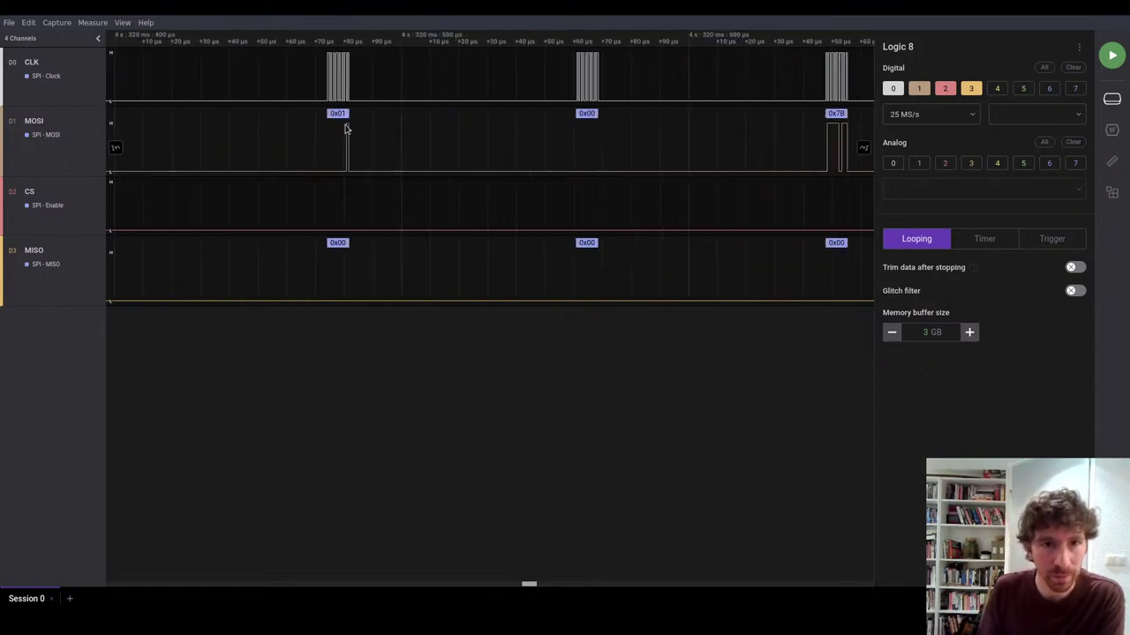
scroll(346, 131, down, 5)
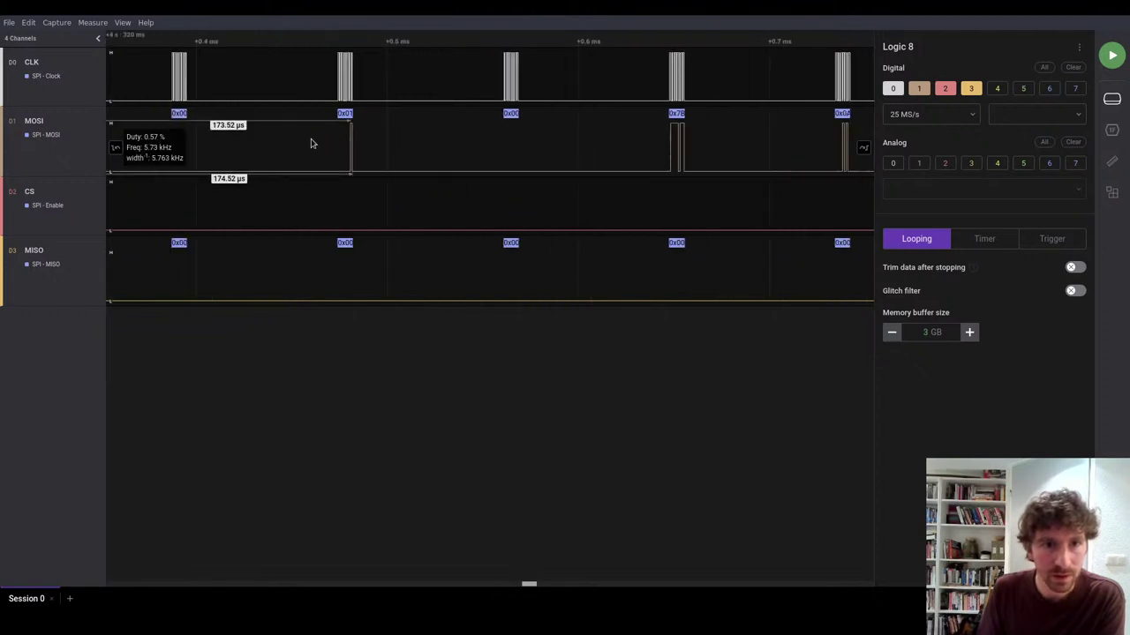
drag(520, 139, 535, 140)
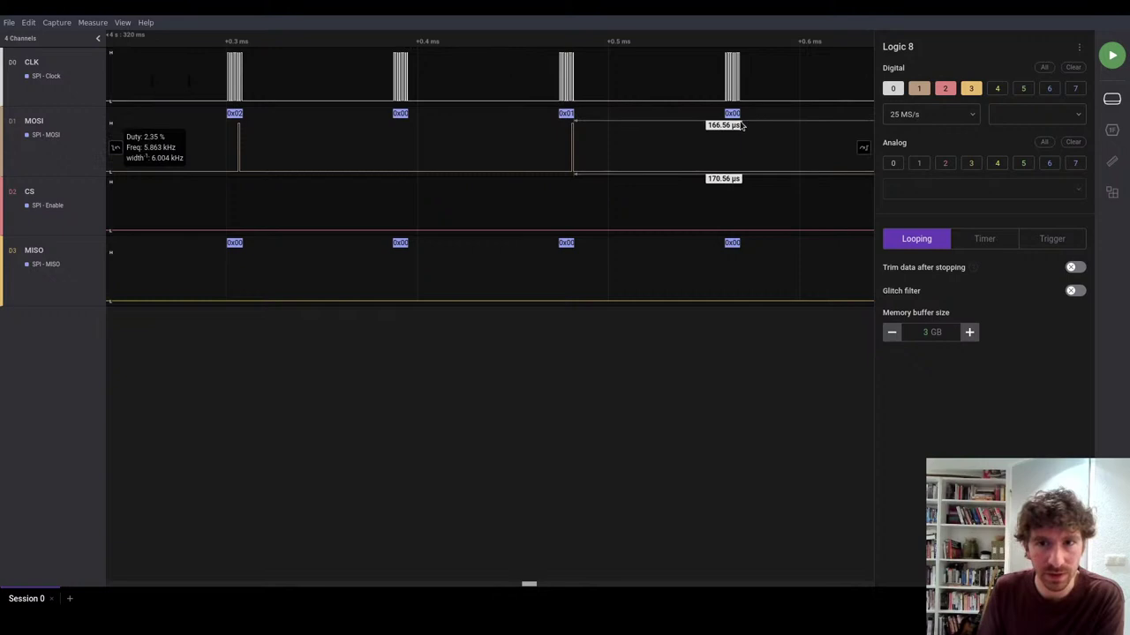
Examine the first two data bytes that follow the address bytes in the first long MOSI burst
drag(757, 161, 525, 172)
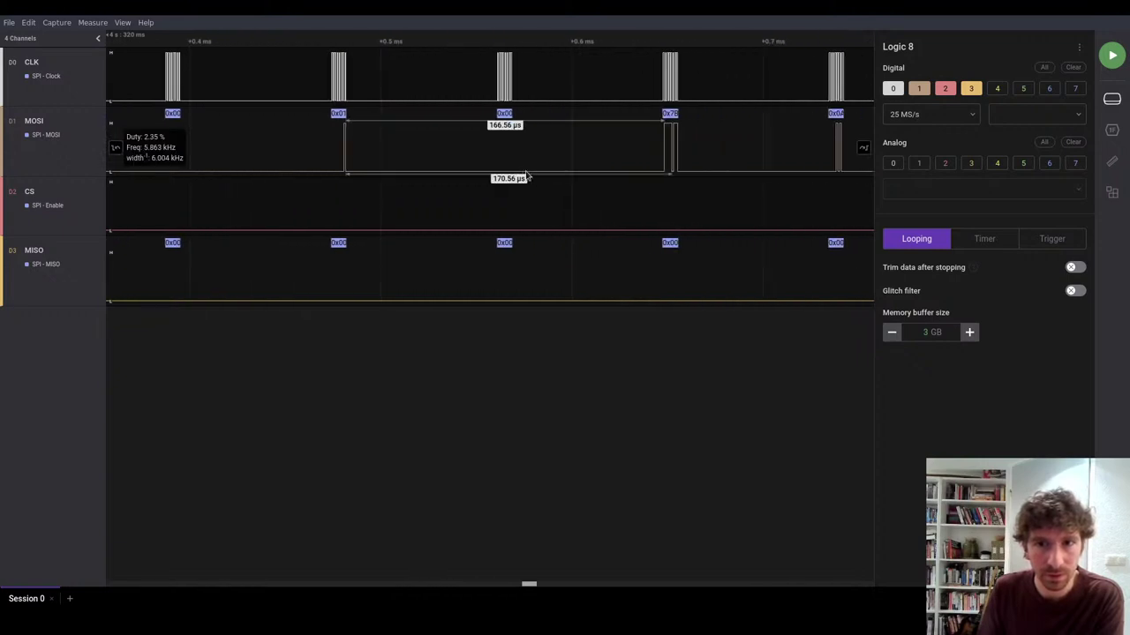
scroll(527, 141, left, 2)
scroll(504, 133, up, 5)
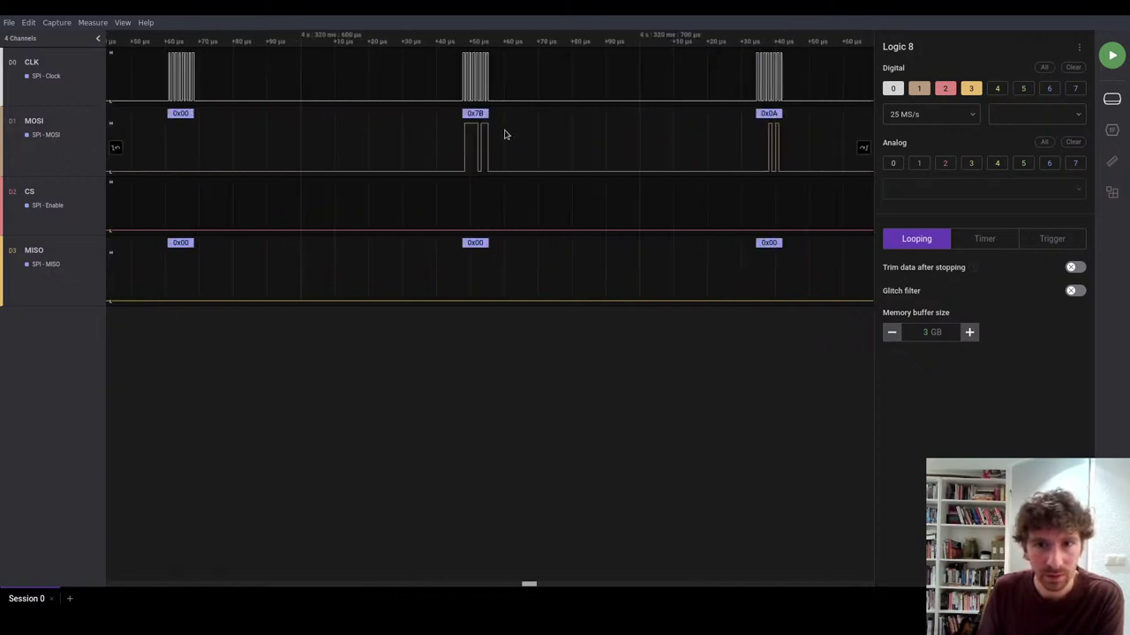
scroll(553, 133, down, 3)
scroll(454, 138, right, 4)
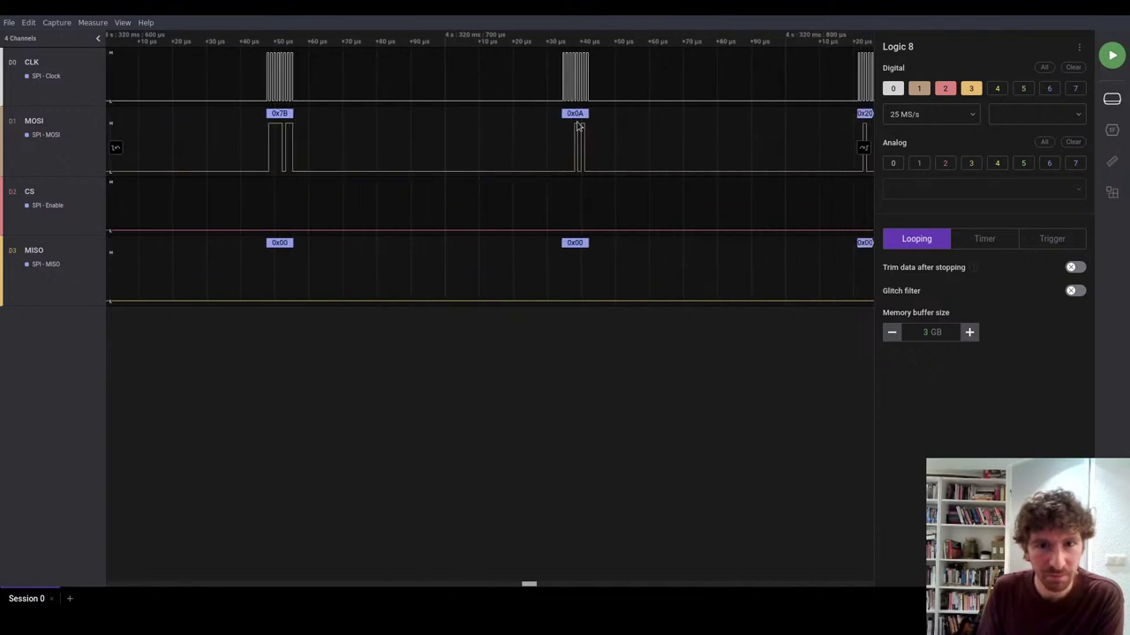
scroll(576, 131, up, 5)
scroll(578, 126, down, 5)
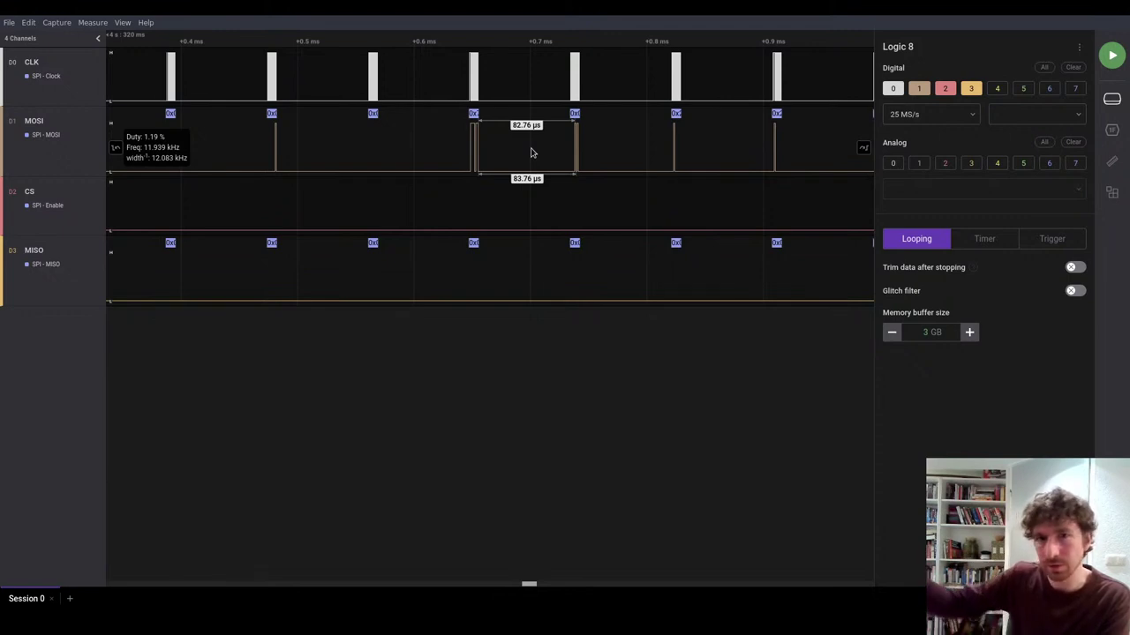
Enlarge the first data byte on MOSI and inspect its bit pulses against the clock edges
scroll(467, 146, up, 5)
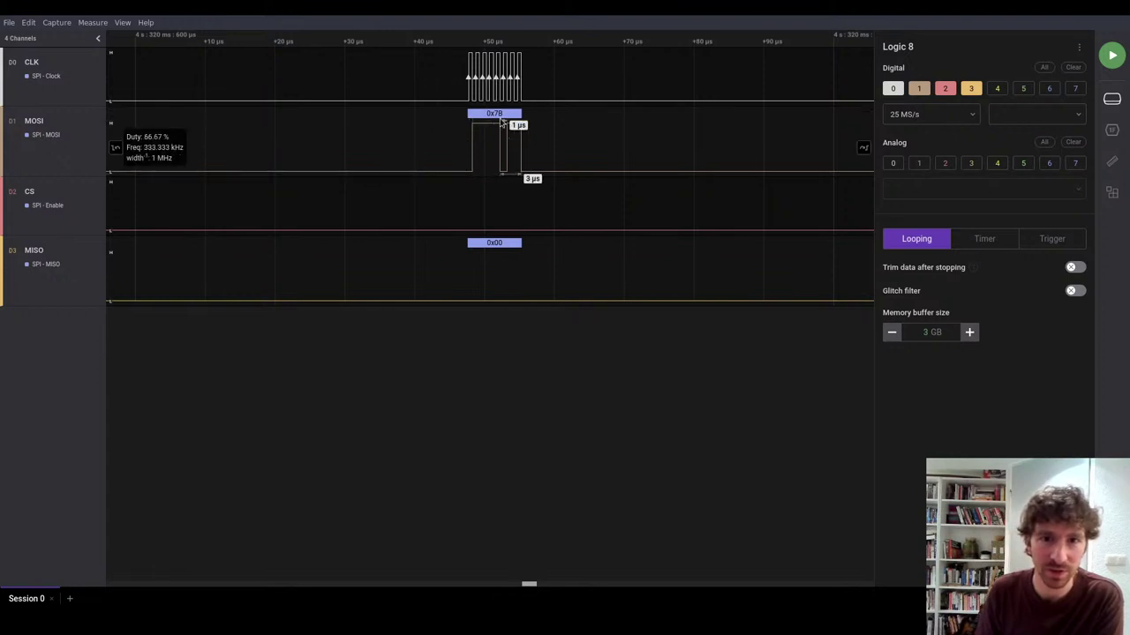
scroll(519, 130, down, 3)
drag(403, 157, 325, 153)
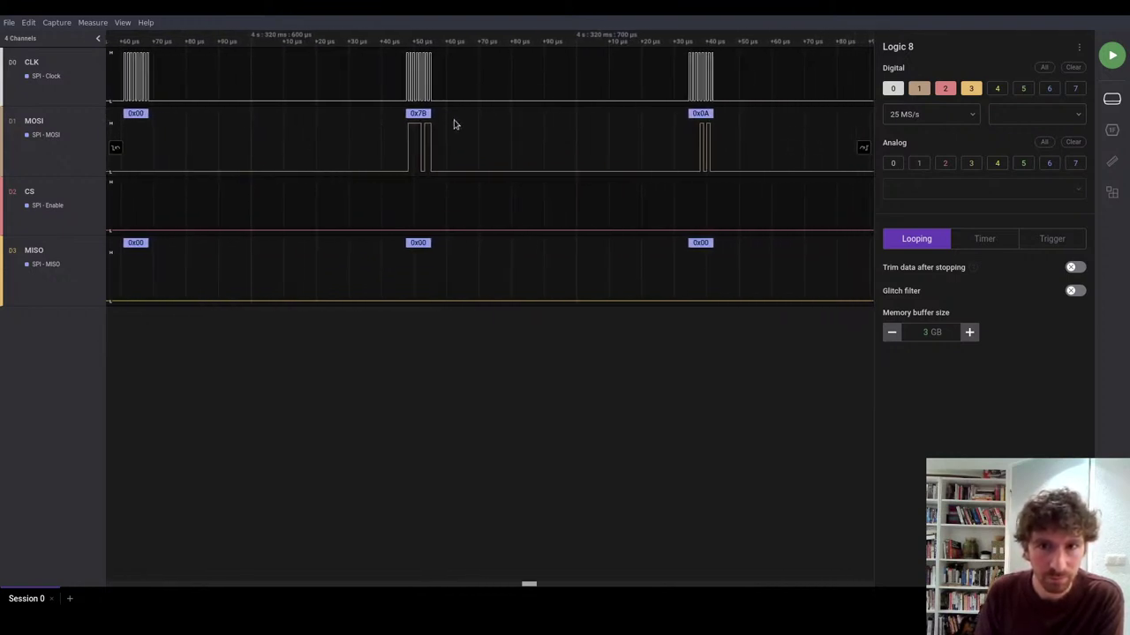
scroll(428, 132, up, 8)
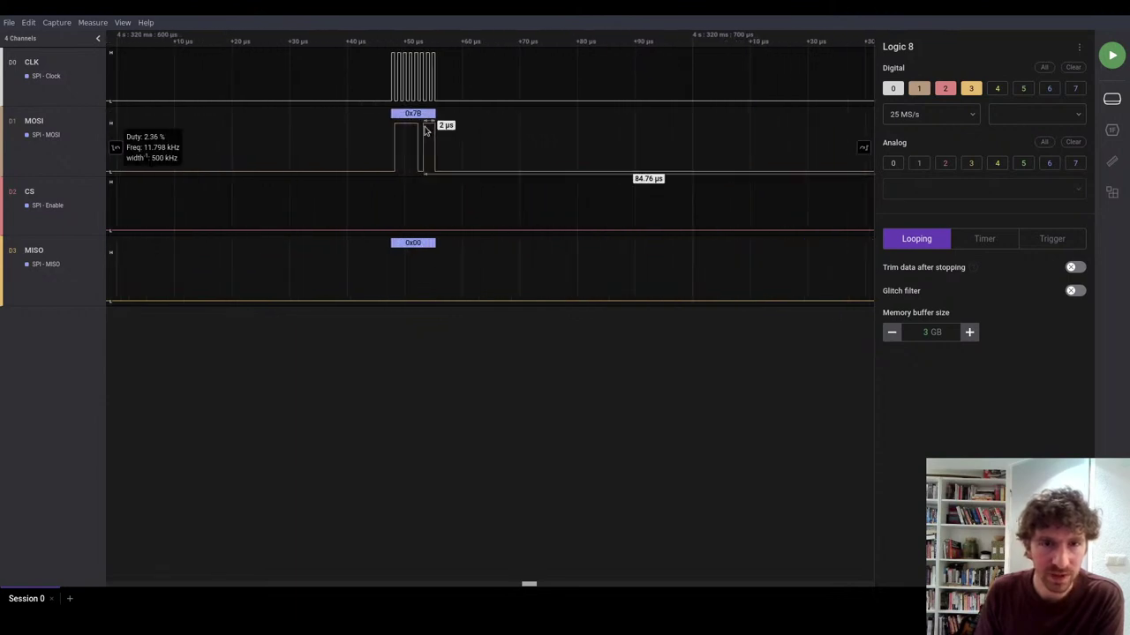
scroll(422, 129, down, 8)
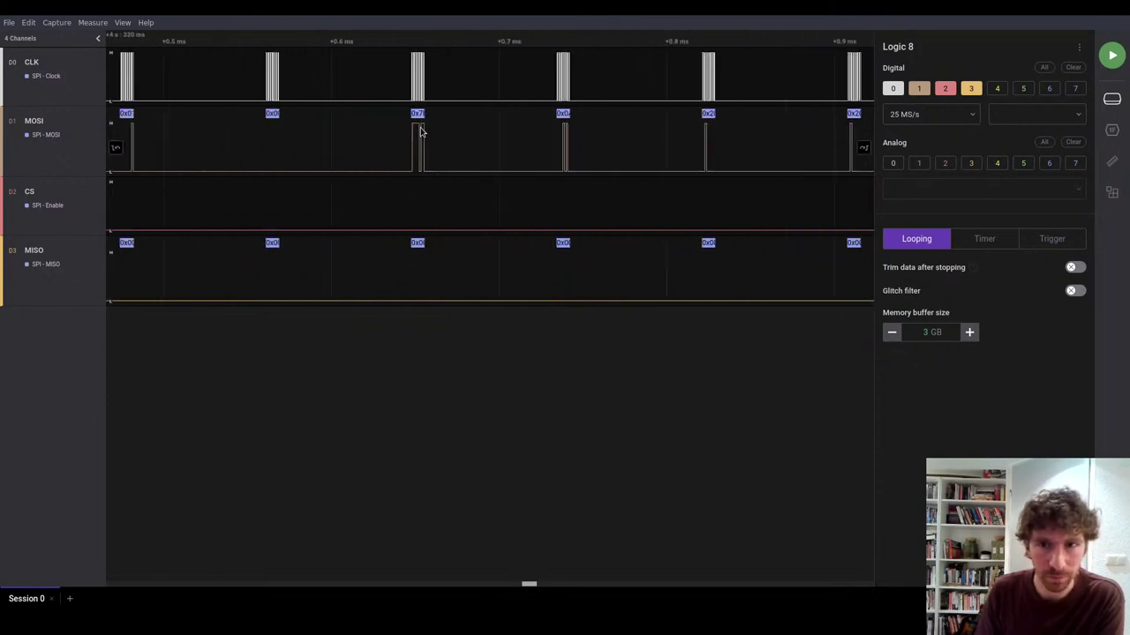
Read through the decoded MOSI data bytes that follow the second data byte of the burst
scroll(723, 138, up, 7)
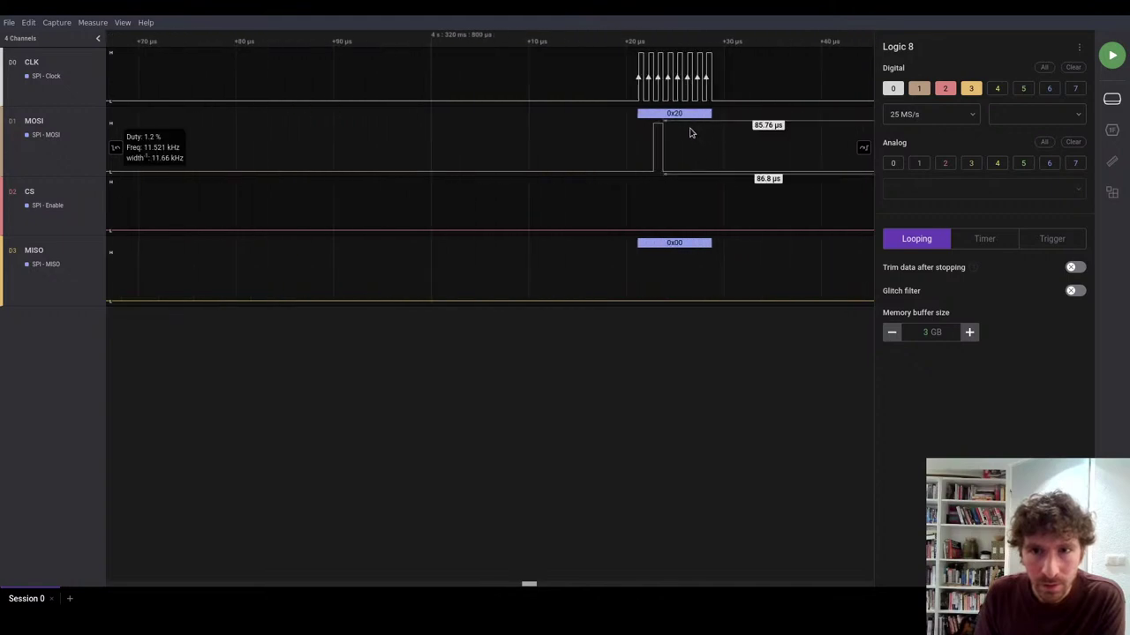
scroll(671, 124, down, 6)
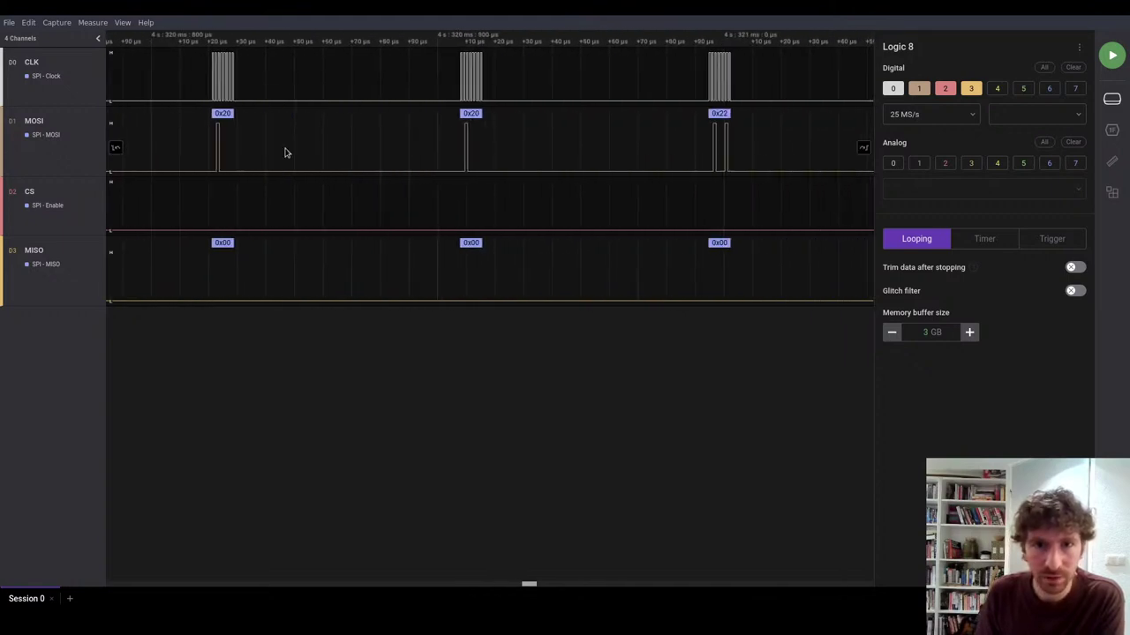
scroll(469, 117, up, 1)
scroll(469, 117, right, 5)
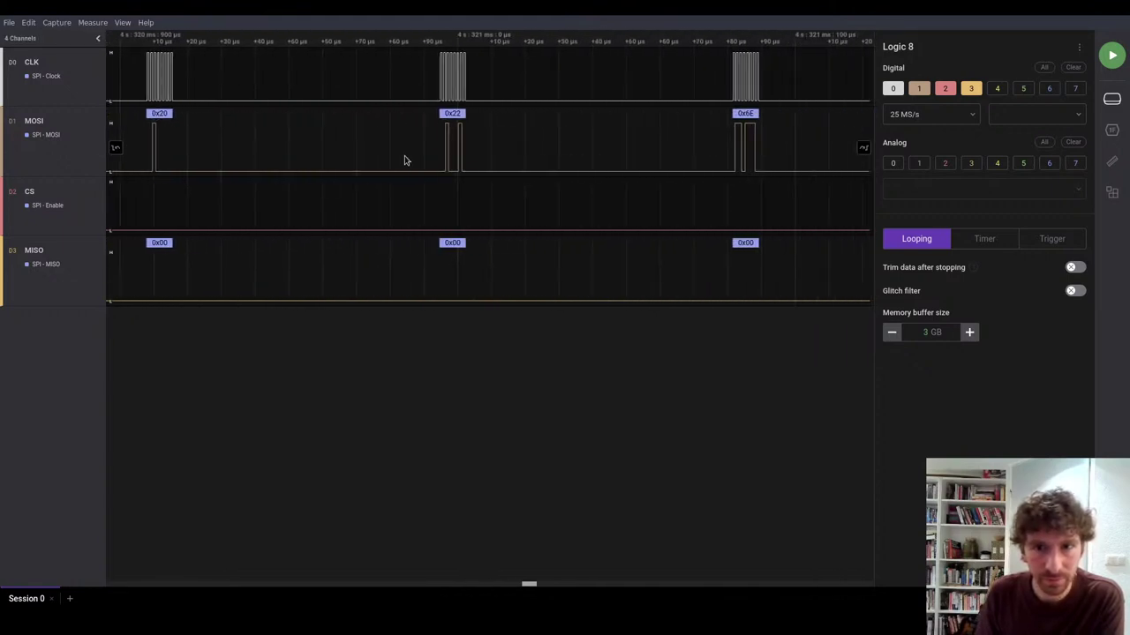
scroll(523, 141, down, 6)
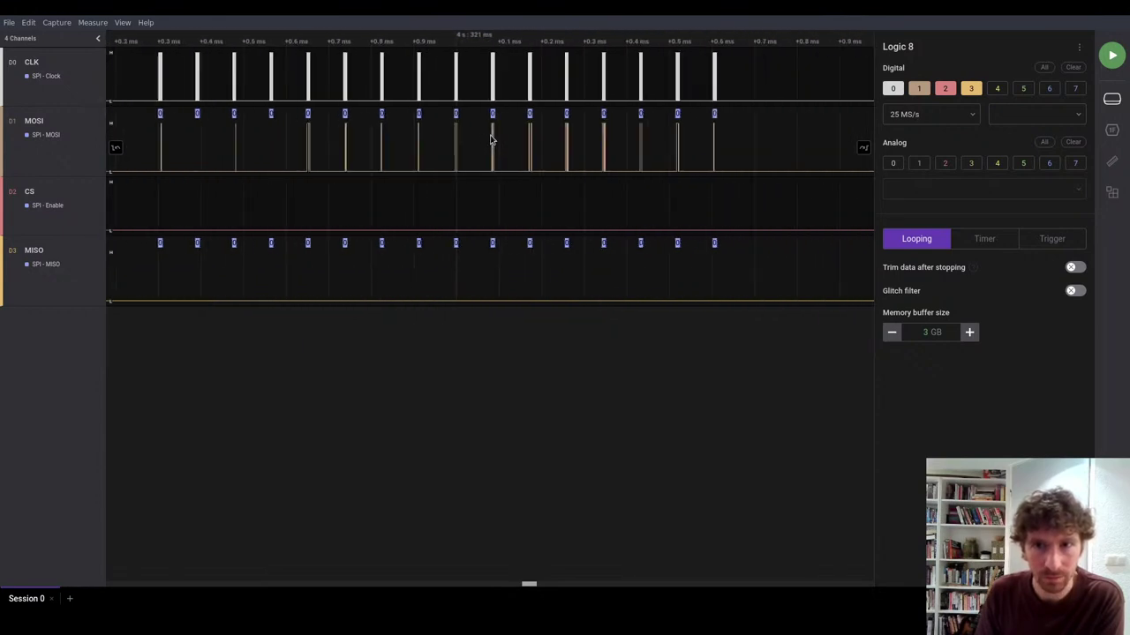
Review the first long MOSI burst as a whole, from its command byte to its last byte
scroll(711, 150, down, 4)
scroll(294, 183, down, 2)
drag(294, 183, 404, 144)
scroll(404, 144, down, 3)
scroll(391, 146, up, 4)
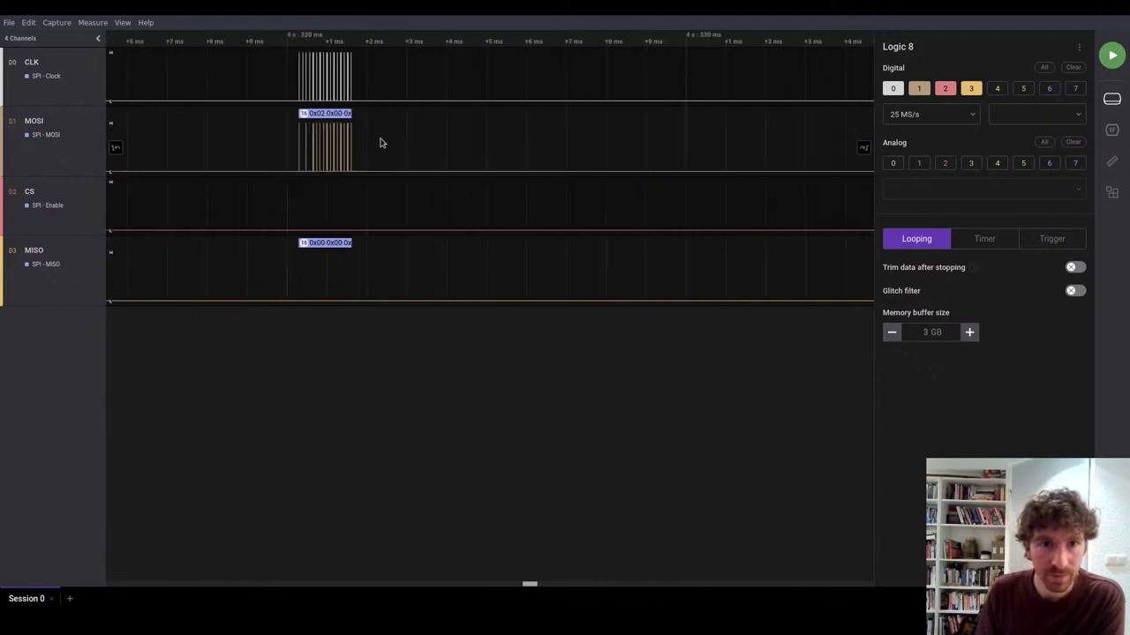
scroll(331, 128, up, 3)
scroll(424, 152, up, 2)
drag(469, 151, 520, 154)
mouse_move(500, 132)
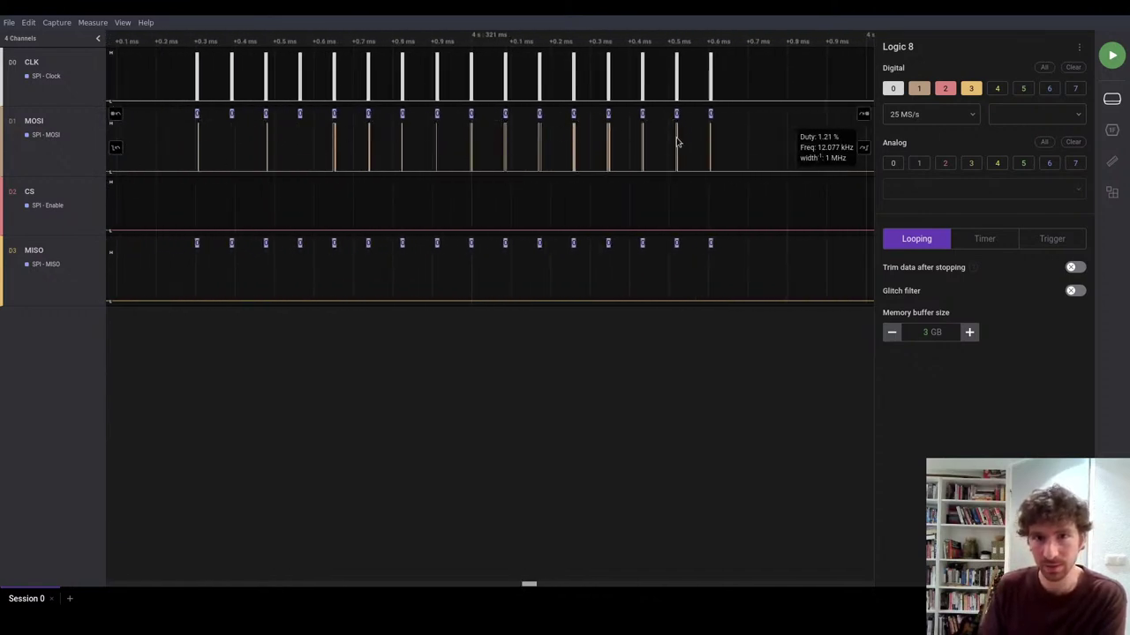
mouse_move(200, 128)
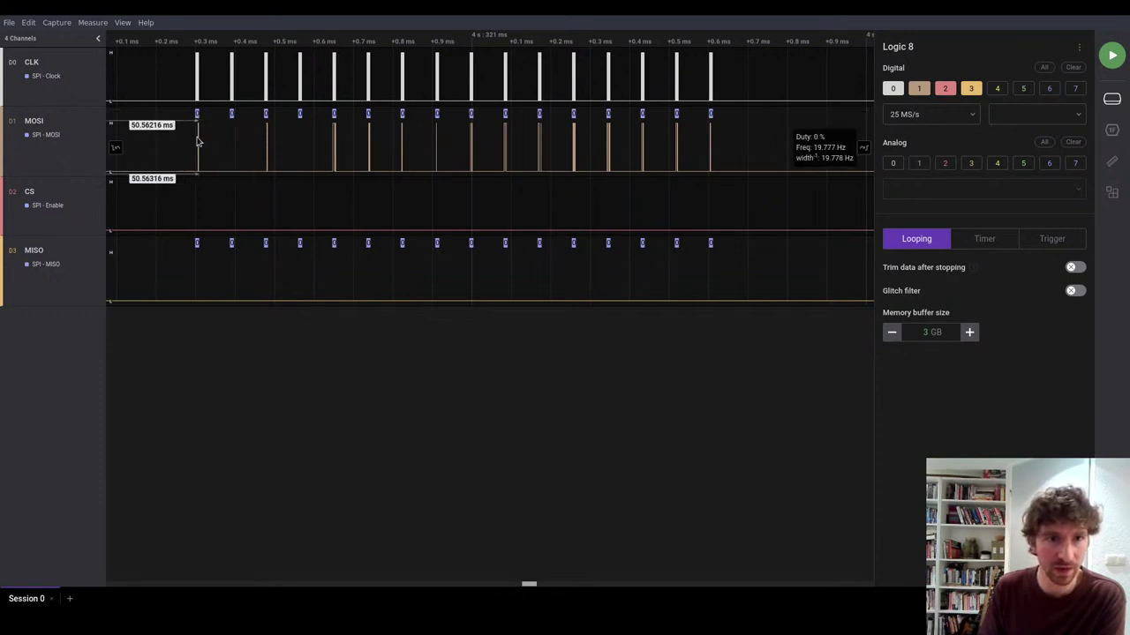
View the decoded byte sequence of the first long burst and measure the gap to the next burst
scroll(203, 130, up, 2)
scroll(209, 130, down, 4)
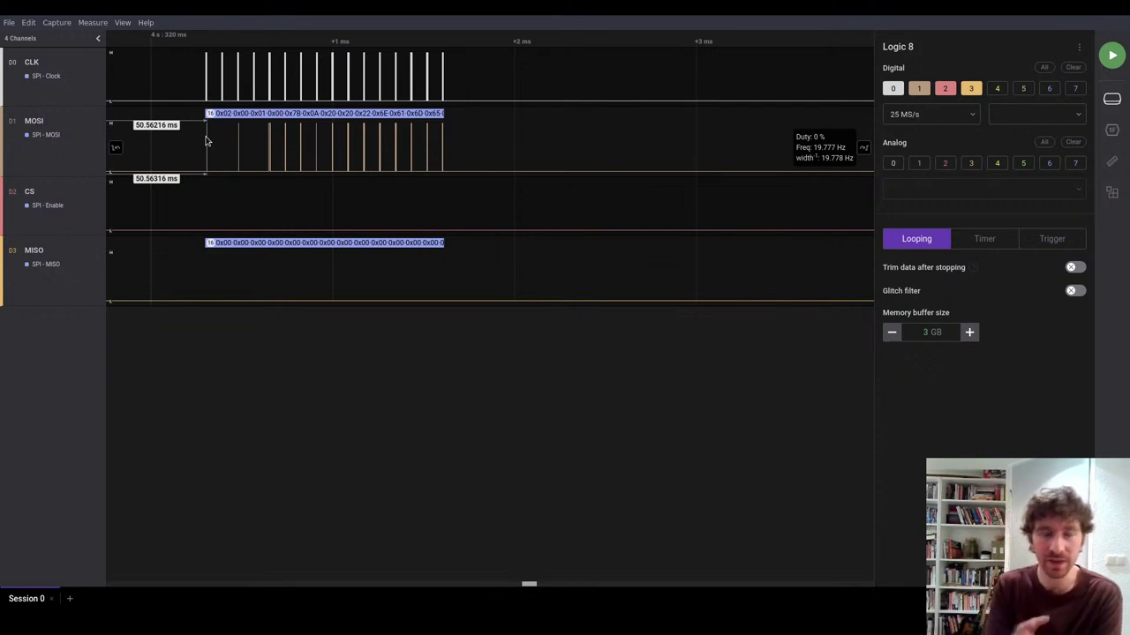
scroll(356, 152, down, 5)
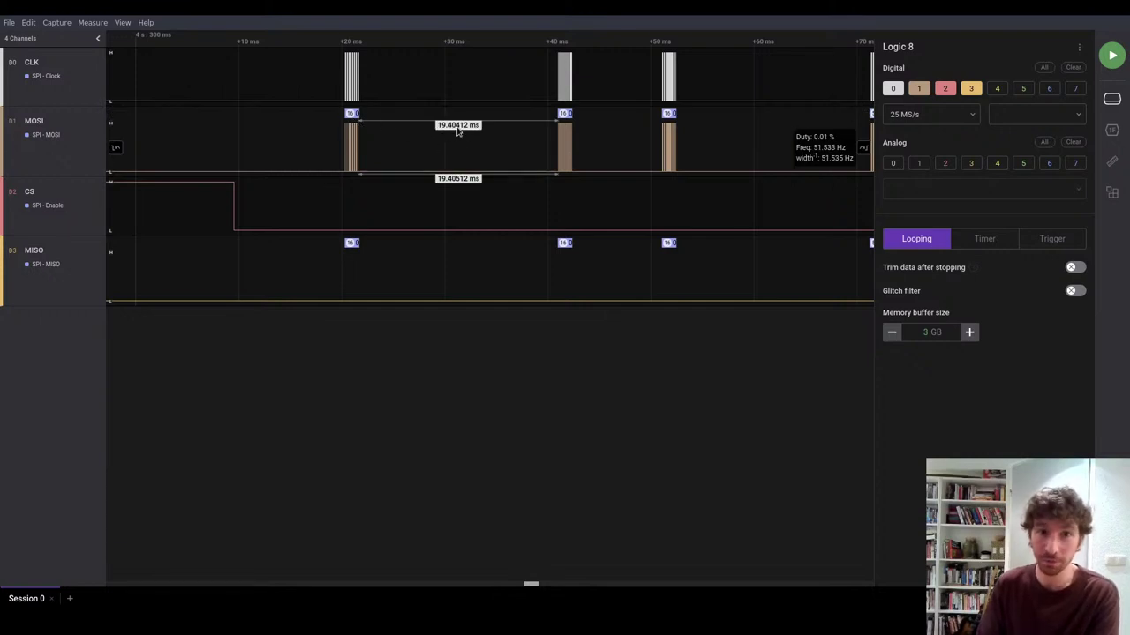
Enlarge the first address byte of the burst and measure the width and period of its clock pulses
scroll(416, 138, up, 10)
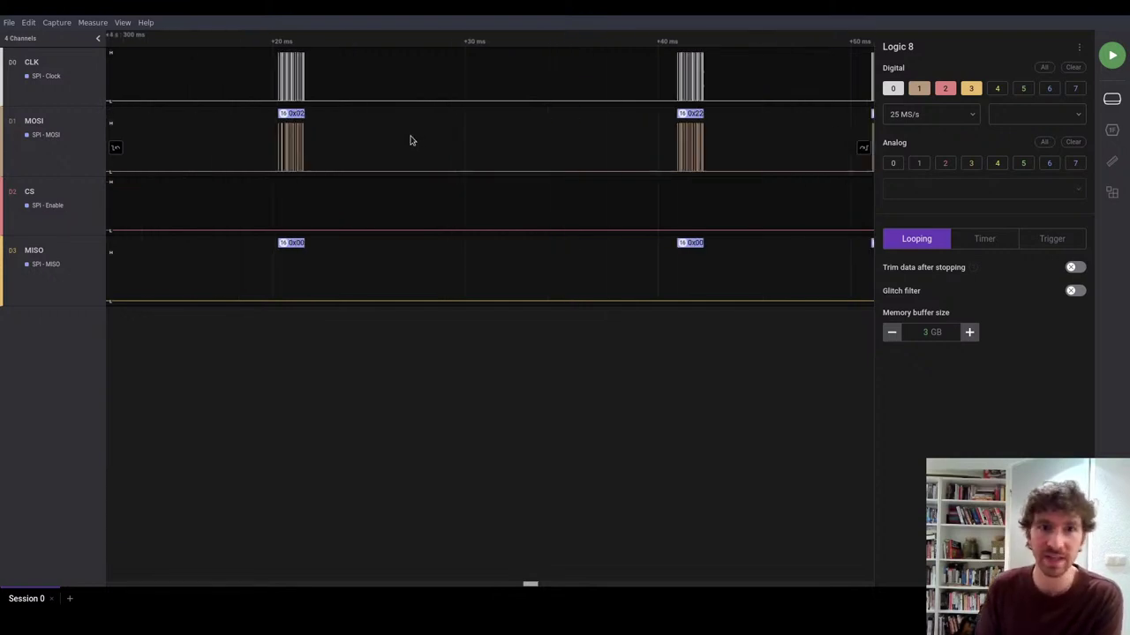
scroll(181, 145, up, 3)
drag(169, 153, 305, 162)
scroll(288, 146, up, 9)
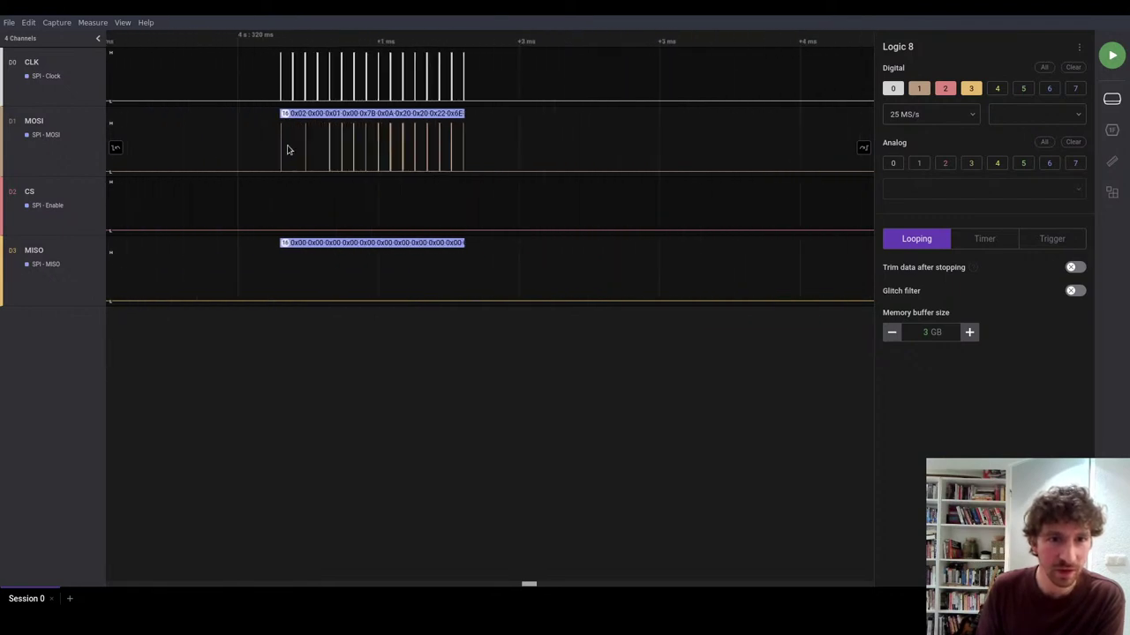
scroll(293, 157, up, 4)
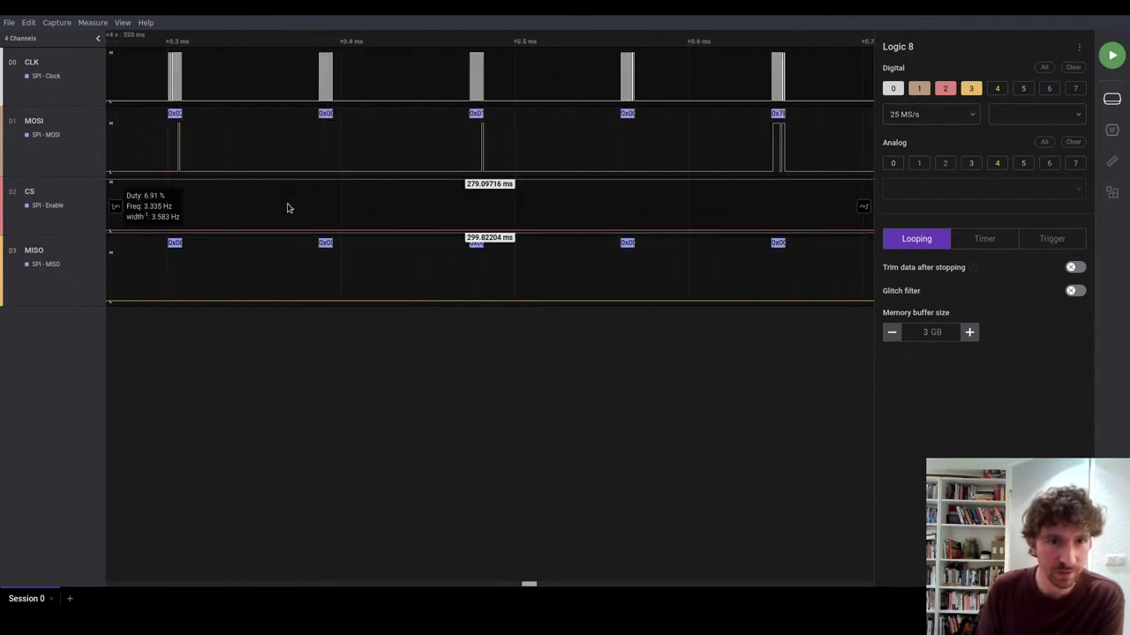
drag(252, 146, 280, 218)
scroll(353, 76, up, 10)
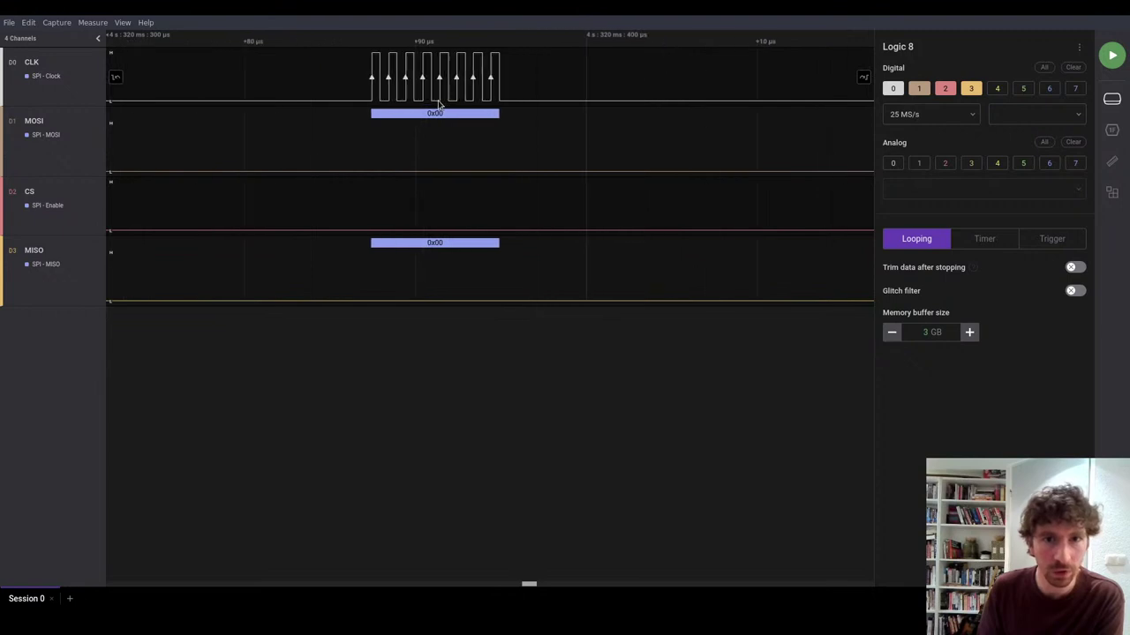
mouse_move(320, 83)
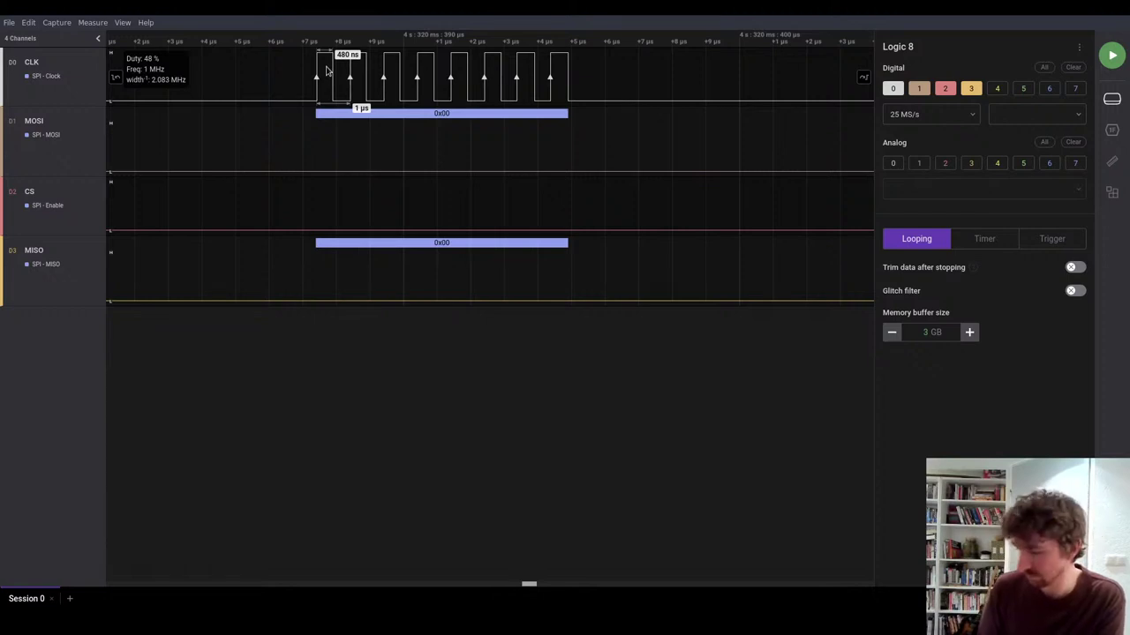
Compare the byte spacing inside the first burst with the pause before the second burst
scroll(326, 74, down, 10)
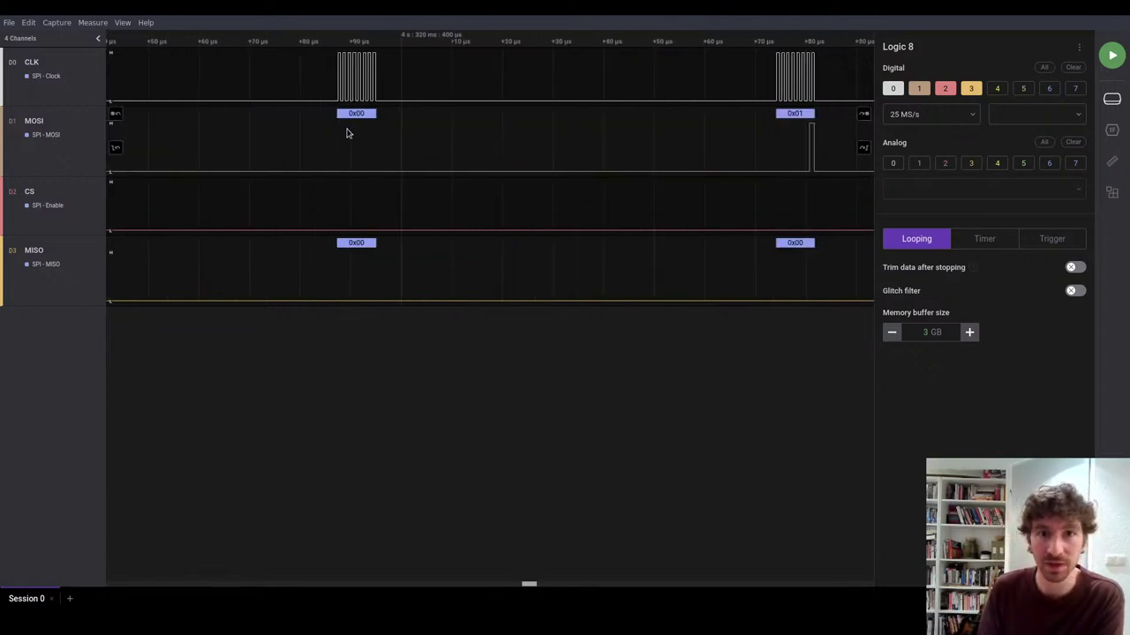
scroll(383, 168, down, 8)
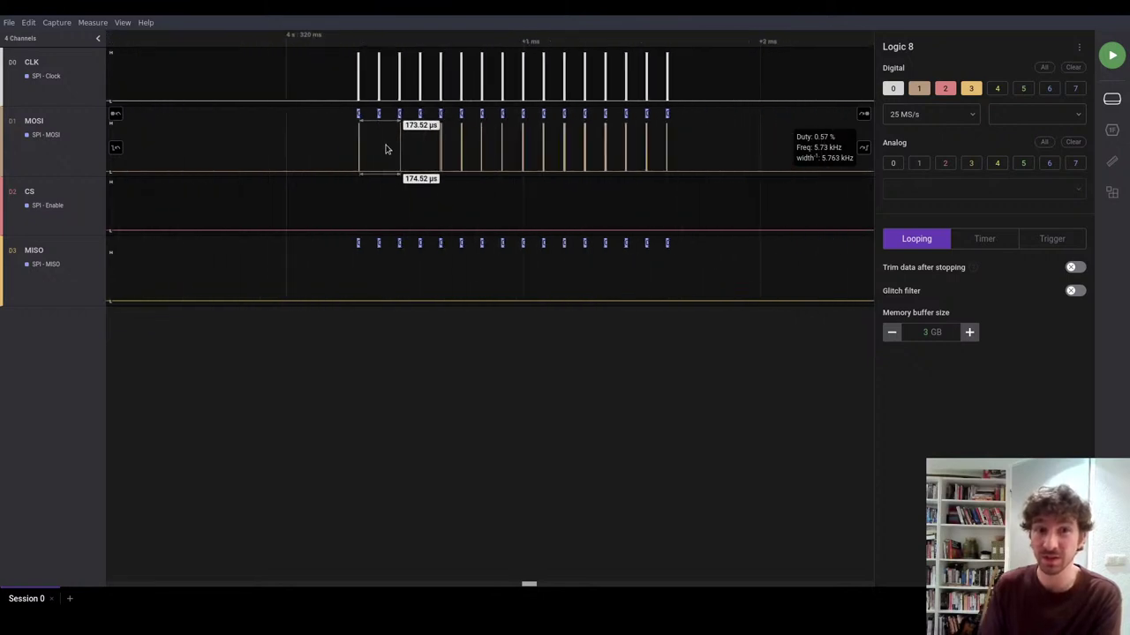
scroll(424, 131, down, 5)
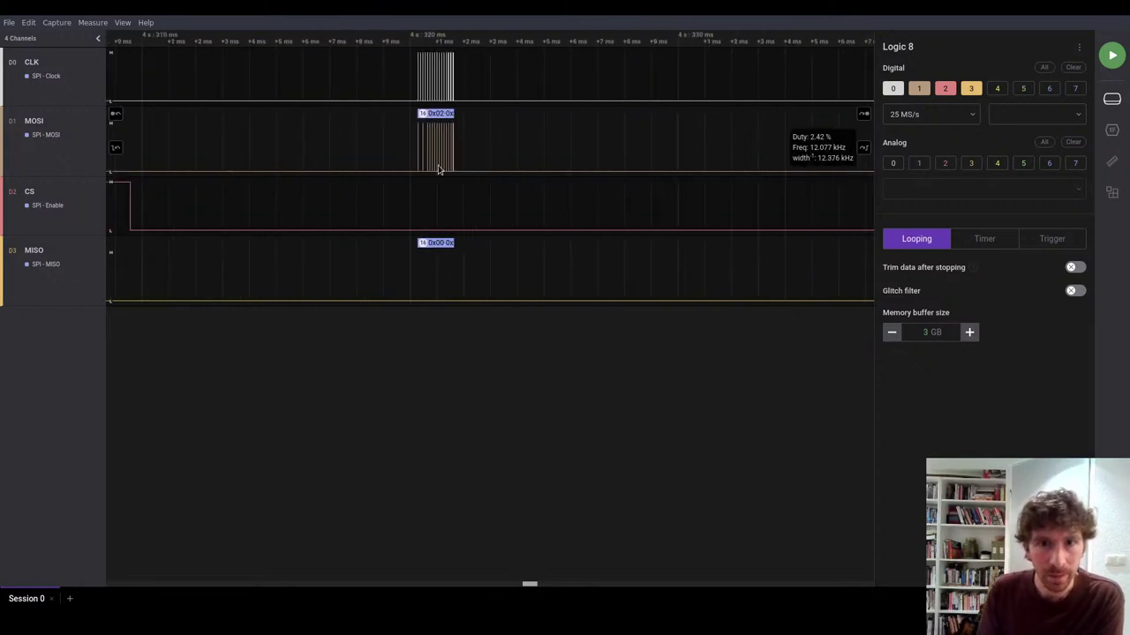
scroll(496, 130, down, 5)
scroll(618, 169, right, 3)
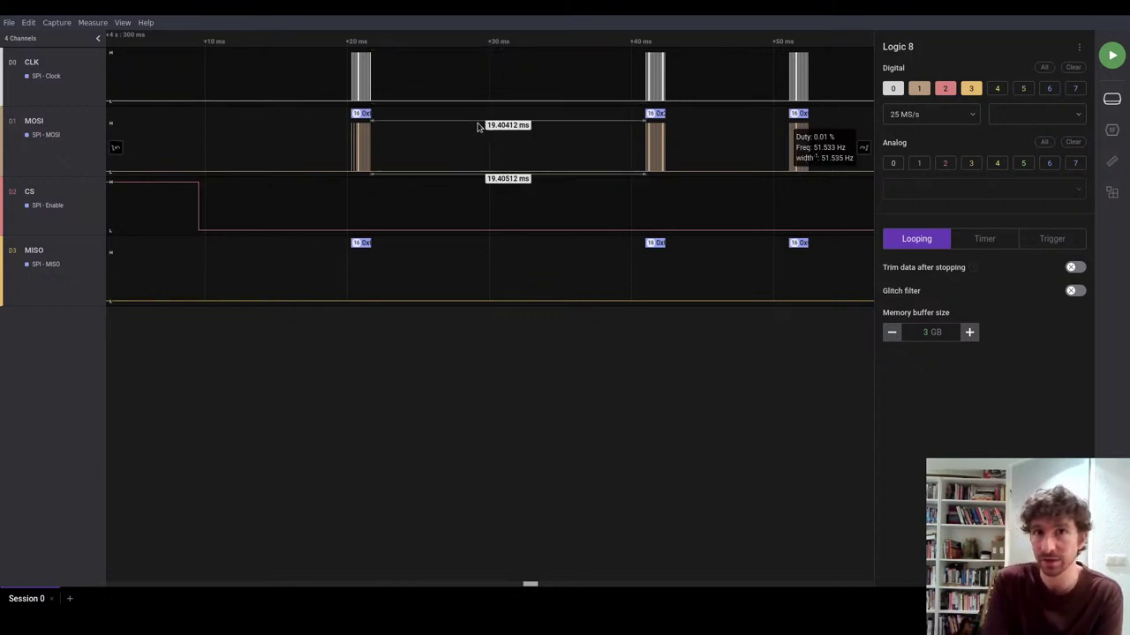
Examine the spacing between the successive long MOSI and CLK bursts across the write transaction
scroll(693, 90, down, 3)
scroll(693, 89, down, 6)
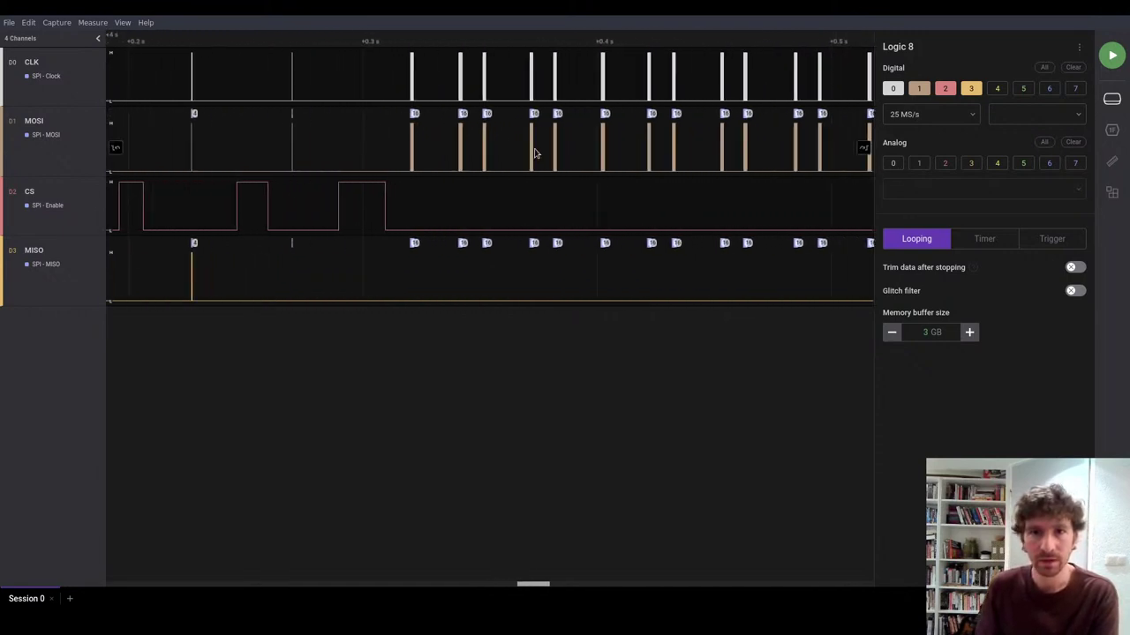
scroll(511, 152, right, 1)
mouse_move(398, 71)
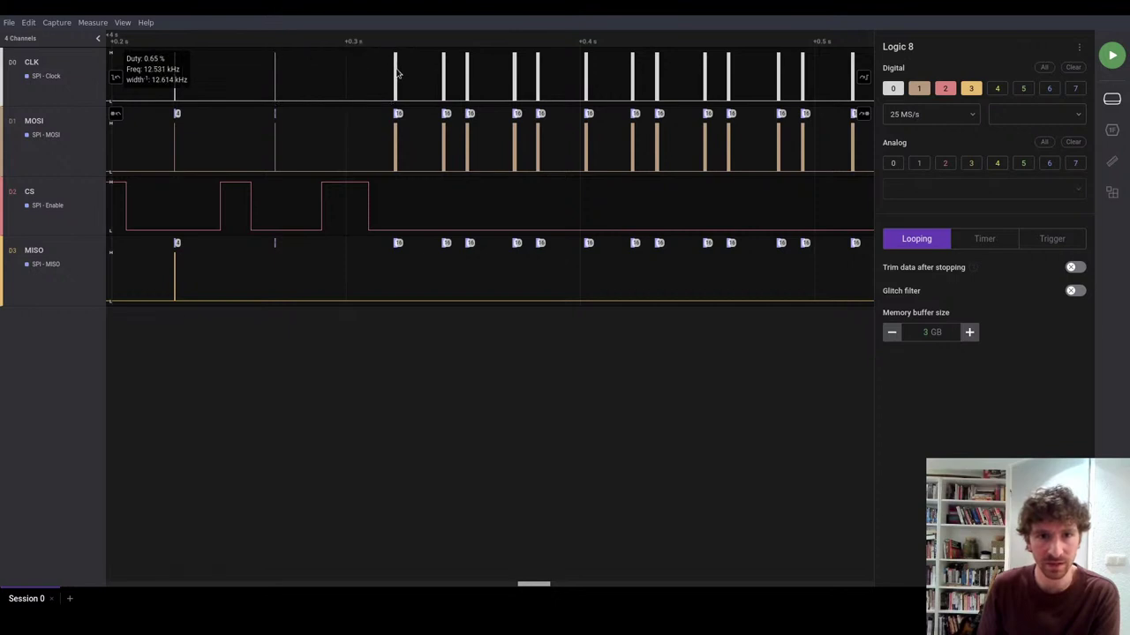
mouse_move(426, 134)
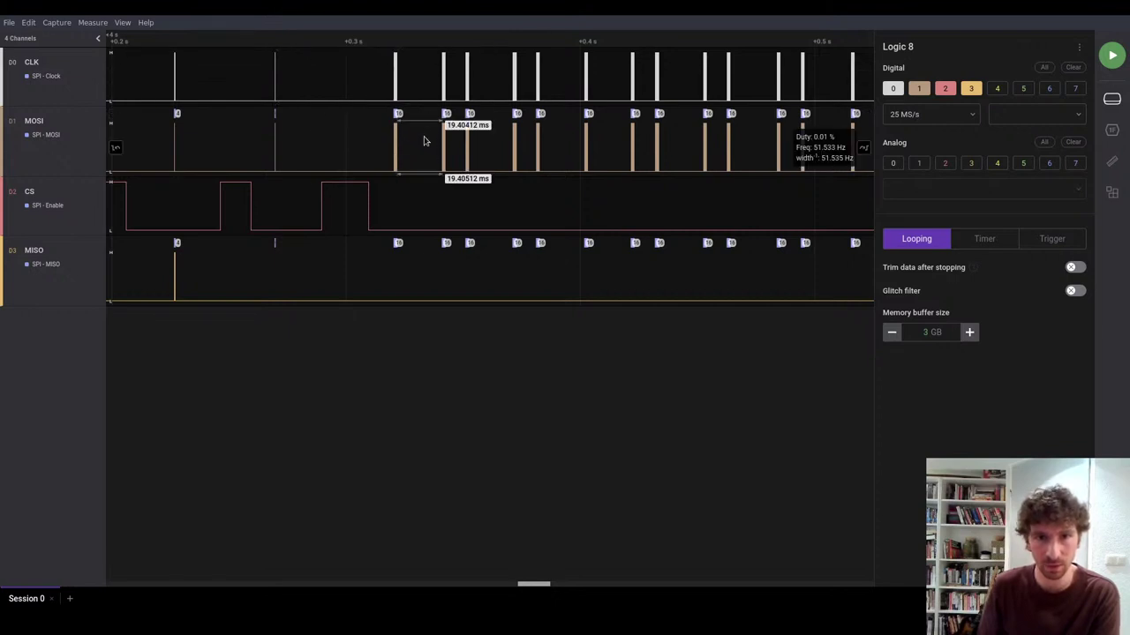
mouse_move(441, 75)
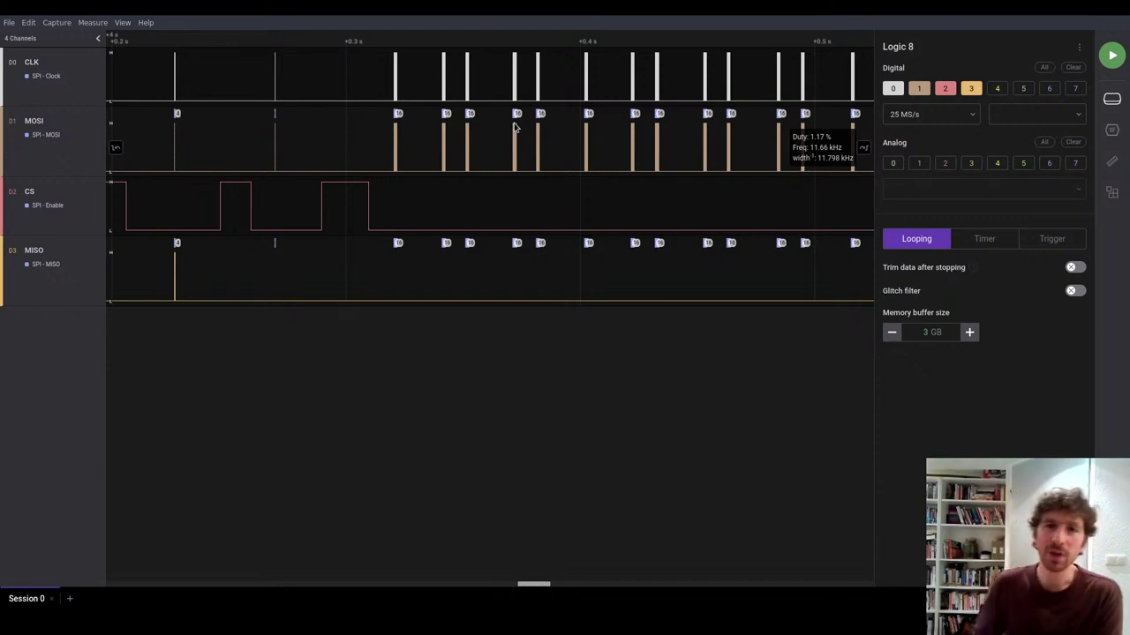
scroll(515, 104, down, 3)
scroll(514, 104, up, 5)
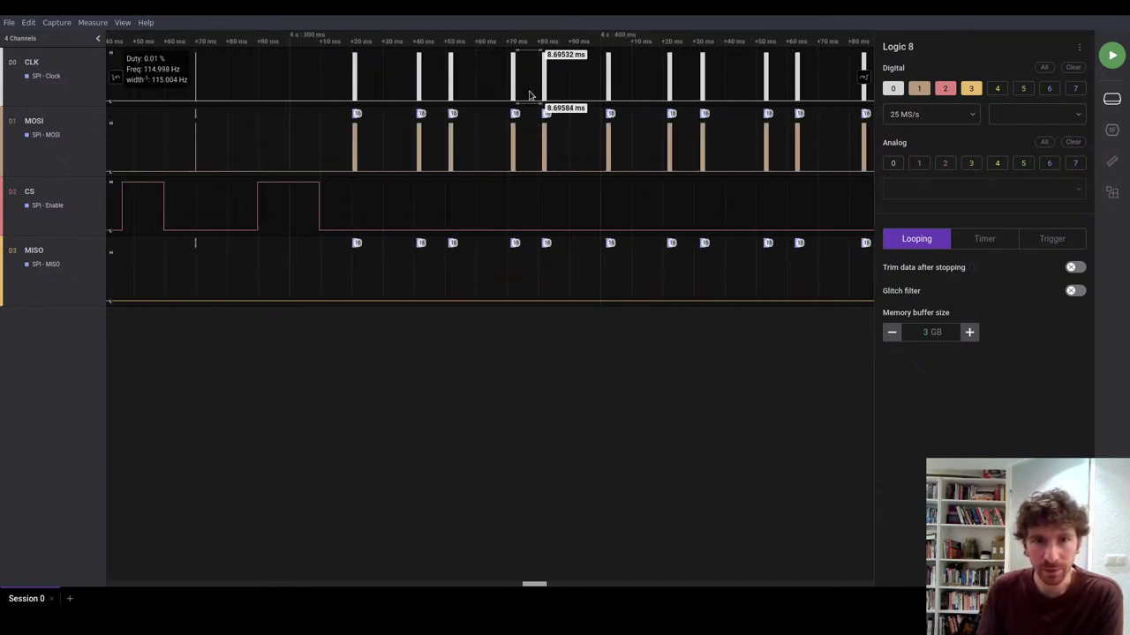
scroll(524, 83, up, 5)
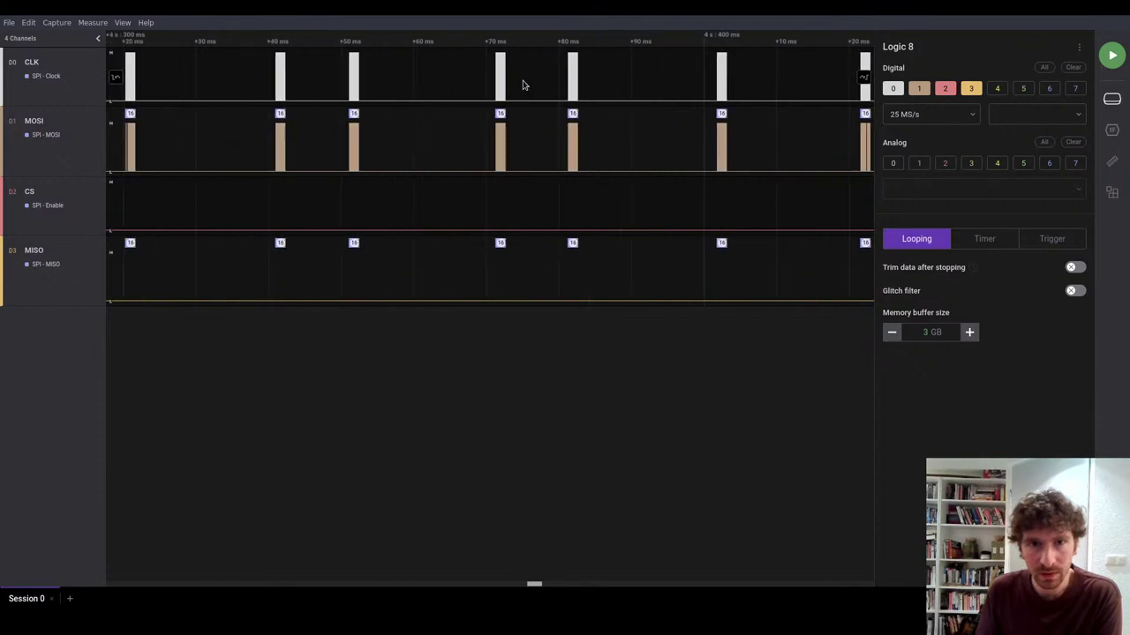
Survey the capture's full traffic and enlarge the first MISO burst of the read transaction
scroll(536, 113, down, 10)
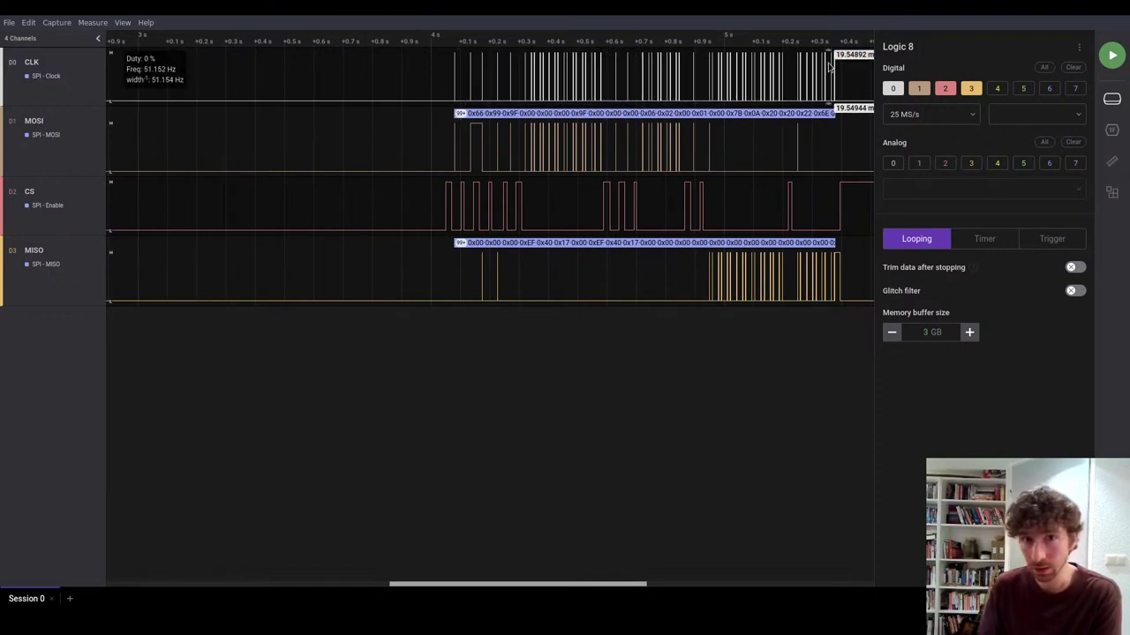
drag(801, 164, 560, 181)
scroll(429, 276, up, 10)
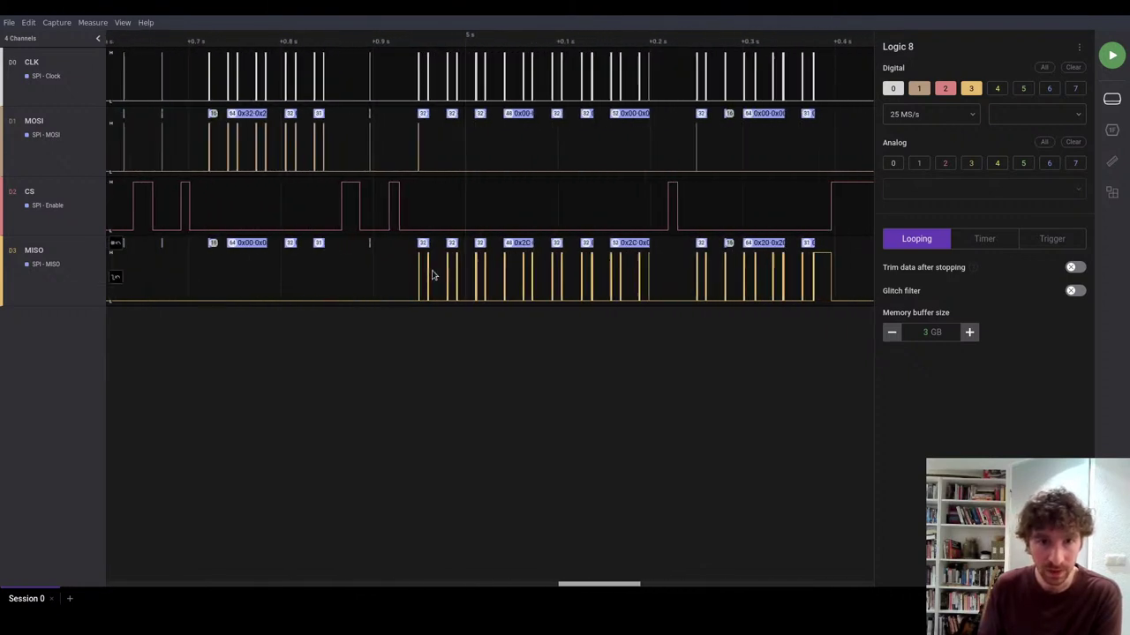
scroll(396, 275, up, 10)
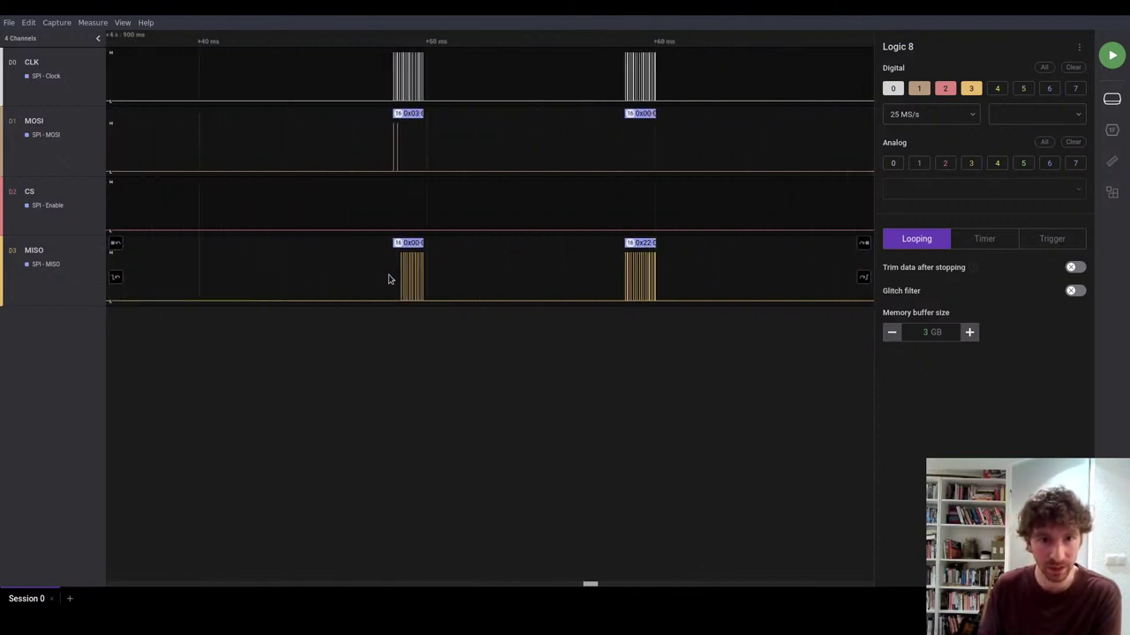
Enlarge the read transaction's first burst and examine the first data bytes returned on MISO
scroll(396, 280, up, 5)
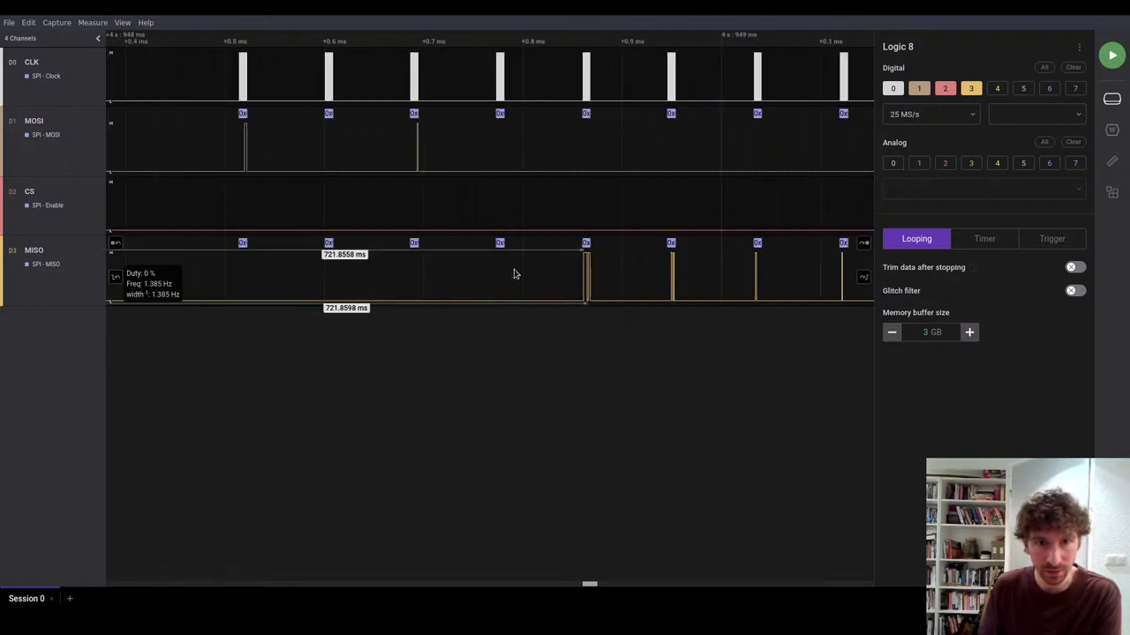
scroll(583, 262, up, 8)
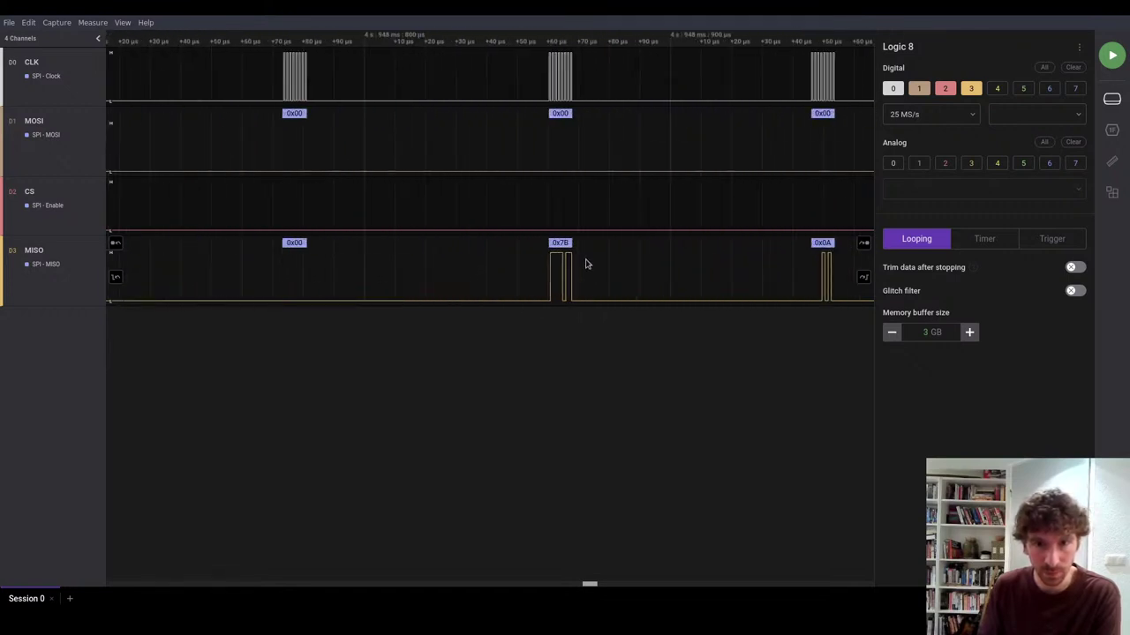
scroll(518, 254, down, 6)
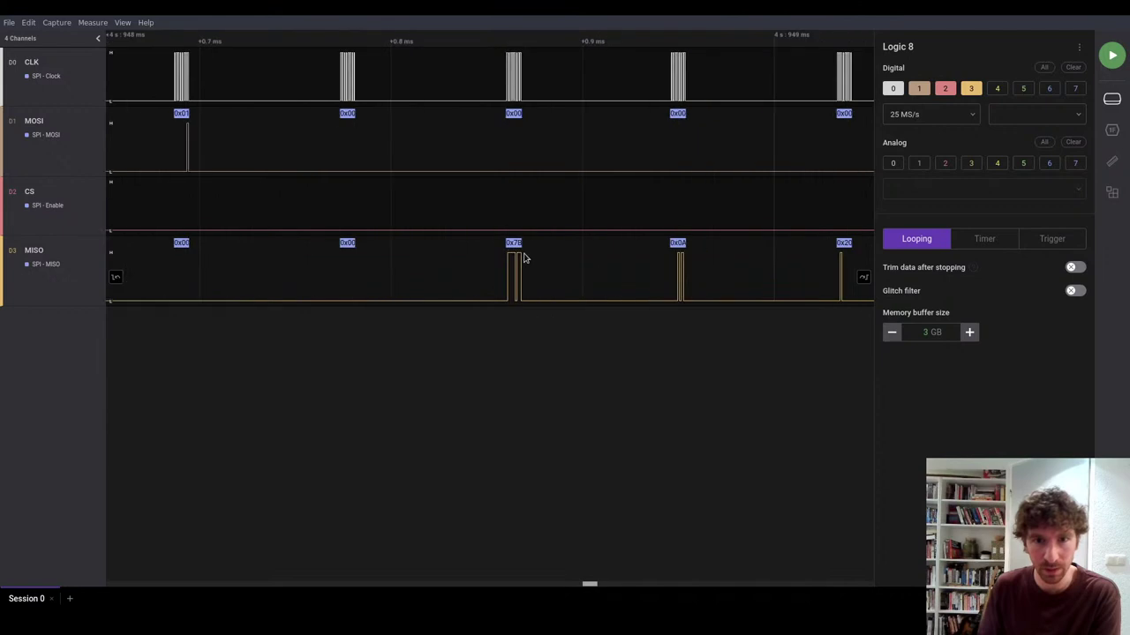
scroll(569, 256, down, 3)
scroll(569, 256, up, 3)
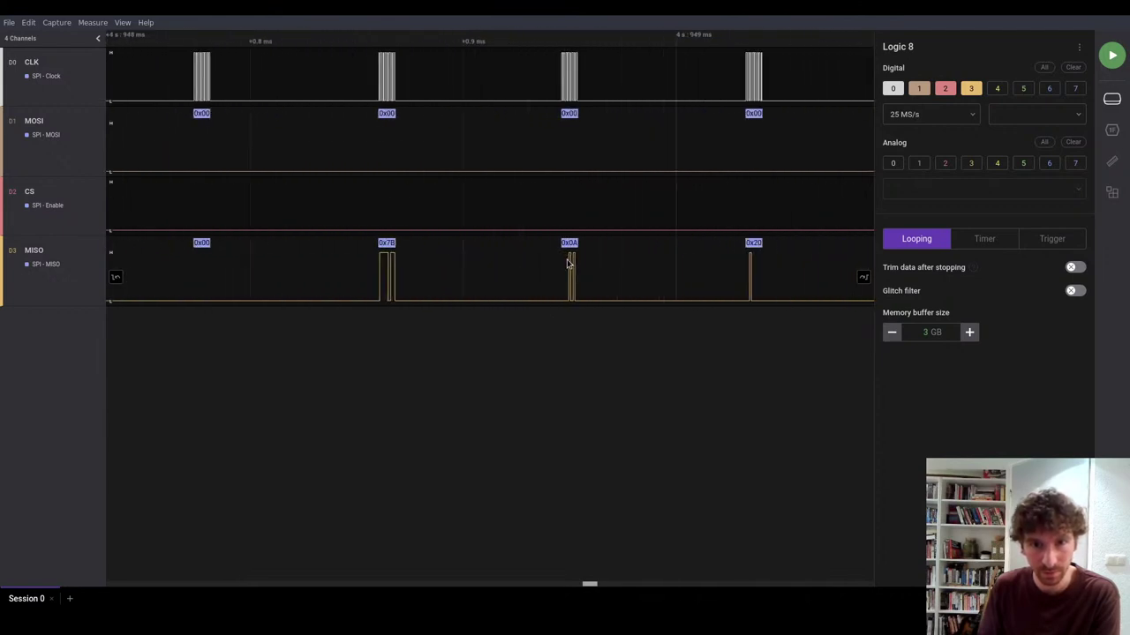
scroll(568, 258, down, 2)
scroll(676, 256, down, 2)
scroll(676, 253, up, 4)
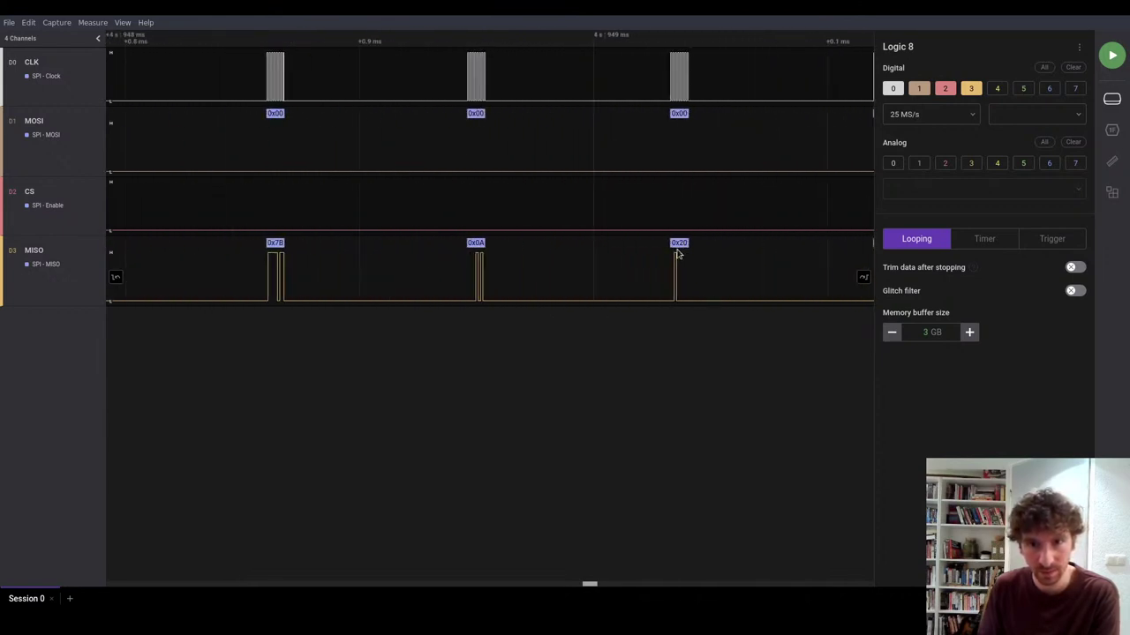
scroll(678, 254, down, 2)
scroll(433, 248, down, 6)
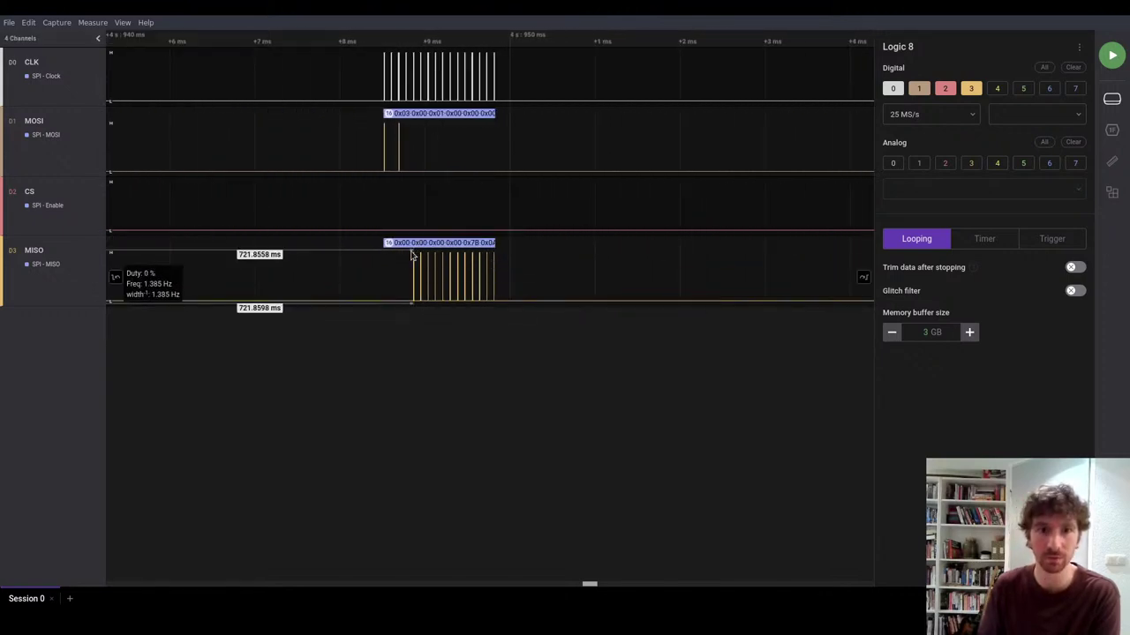
Measure the pause between the first and second MISO bursts of the read transaction
scroll(433, 240, down, 6)
scroll(439, 237, up, 2)
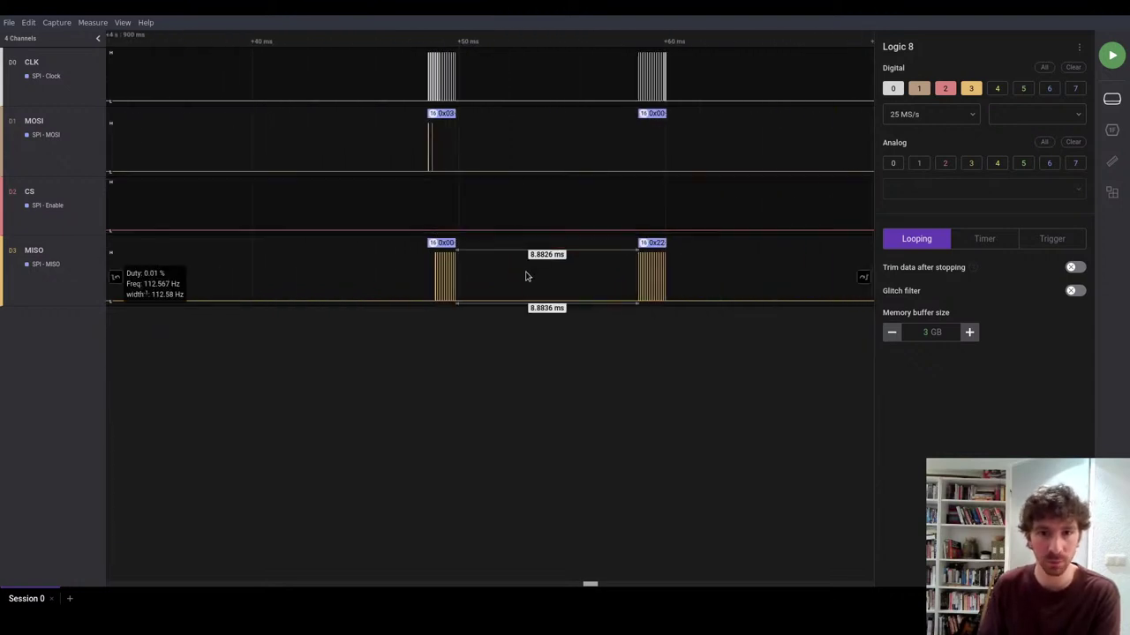
drag(530, 275, 472, 273)
Survey the whole capture from the initial idle period to the final CS release, comparing traffic across all four channels
scroll(477, 267, down, 2)
scroll(477, 268, down, 8)
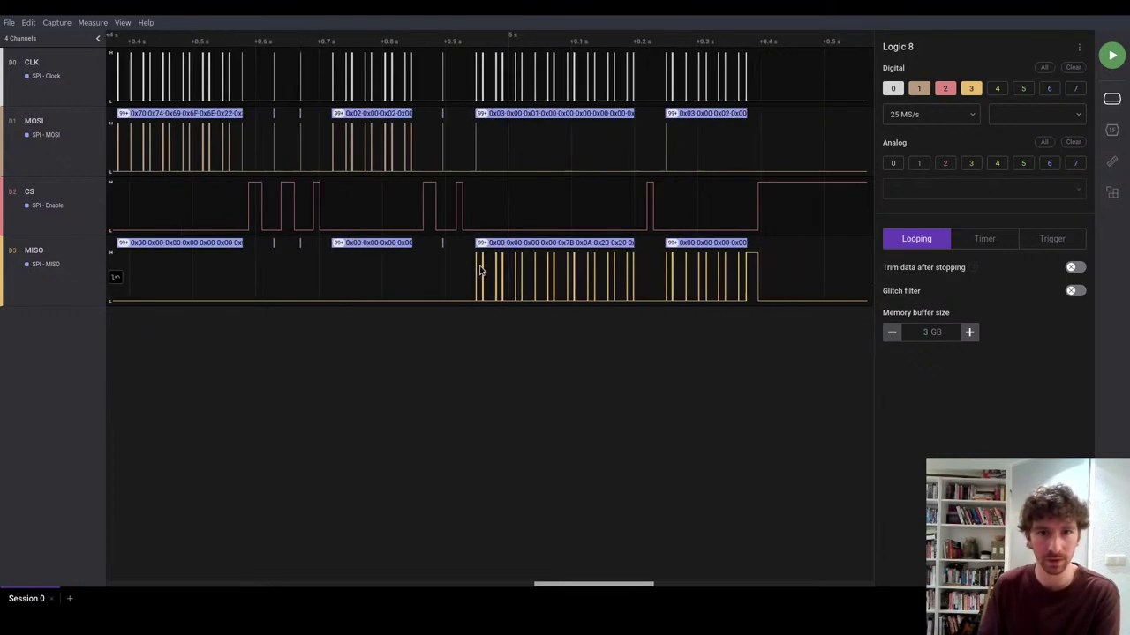
scroll(681, 265, down, 5)
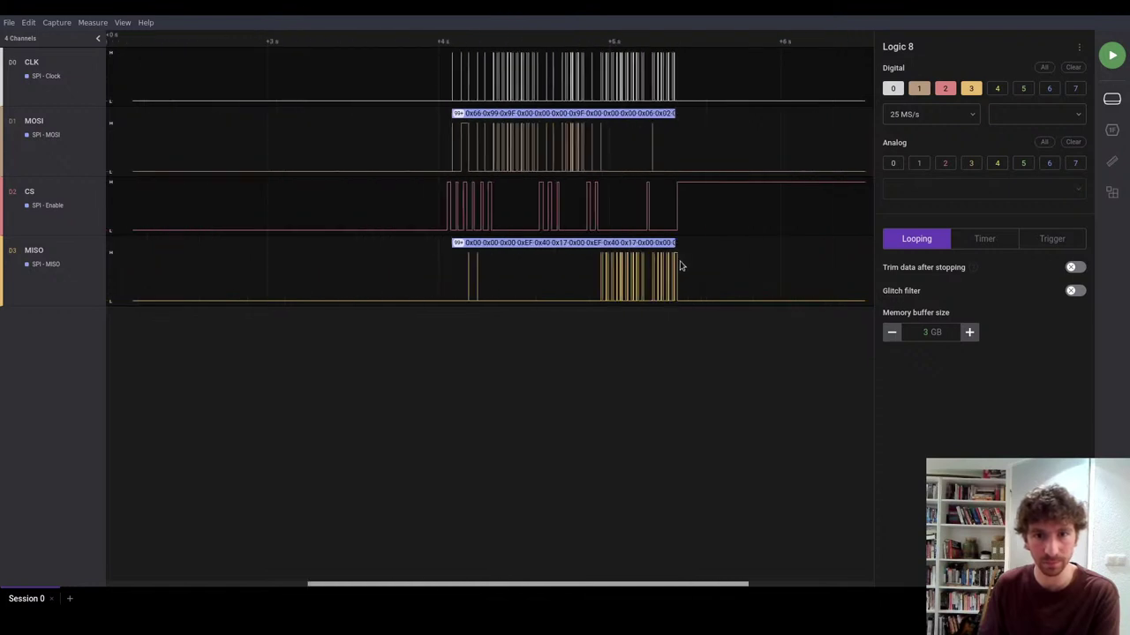
drag(716, 253, 596, 250)
scroll(474, 220, up, 5)
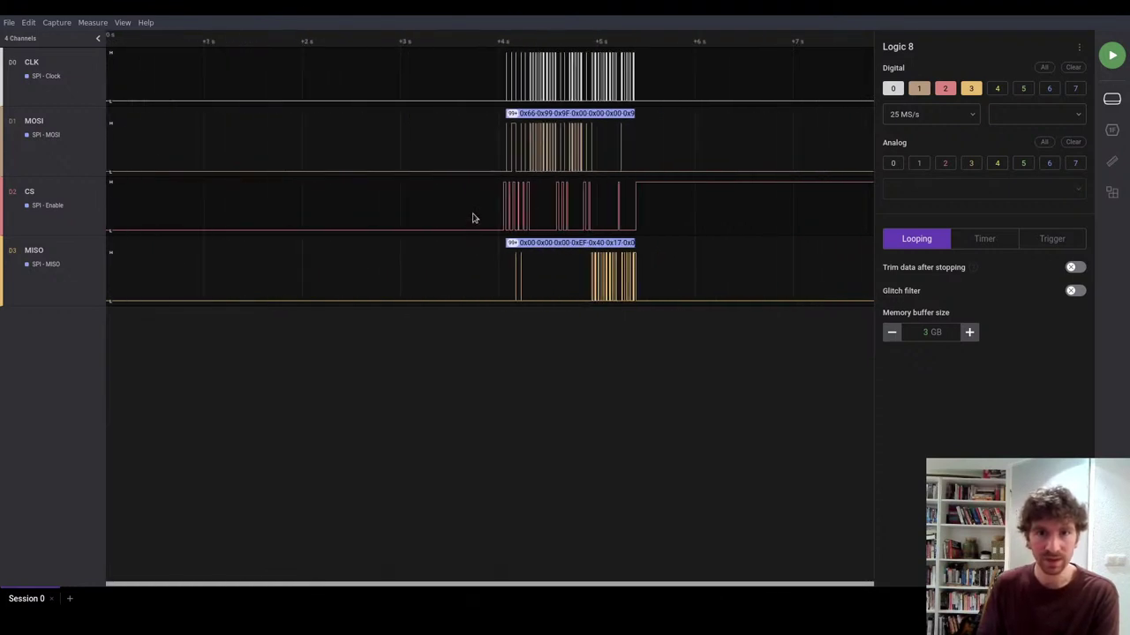
drag(501, 184, 156, 199)
scroll(412, 179, down, 3)
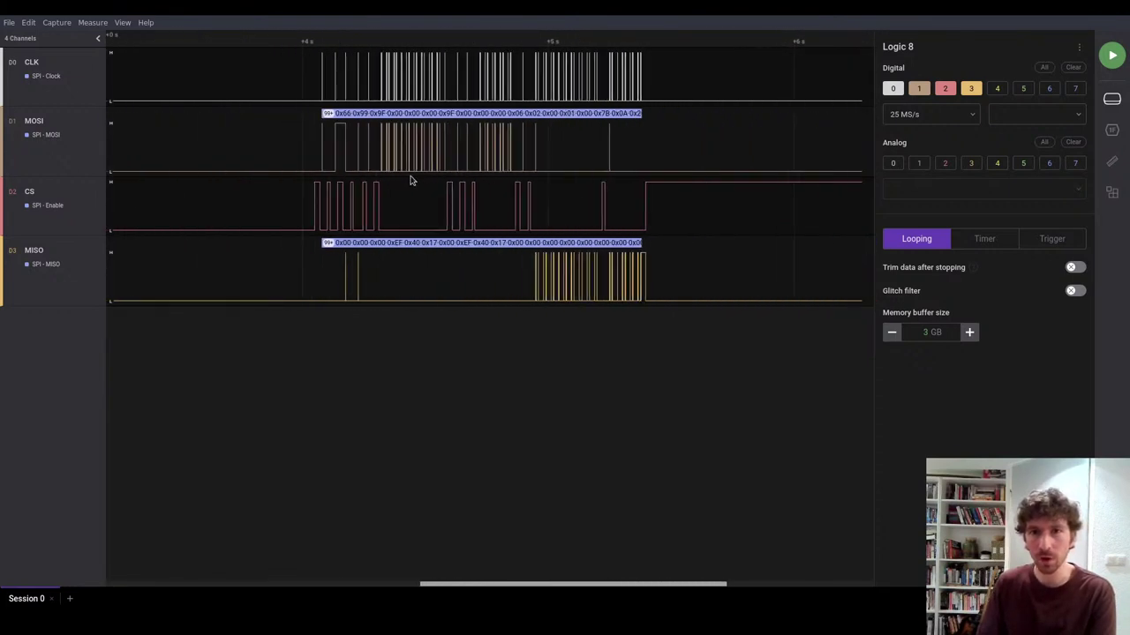
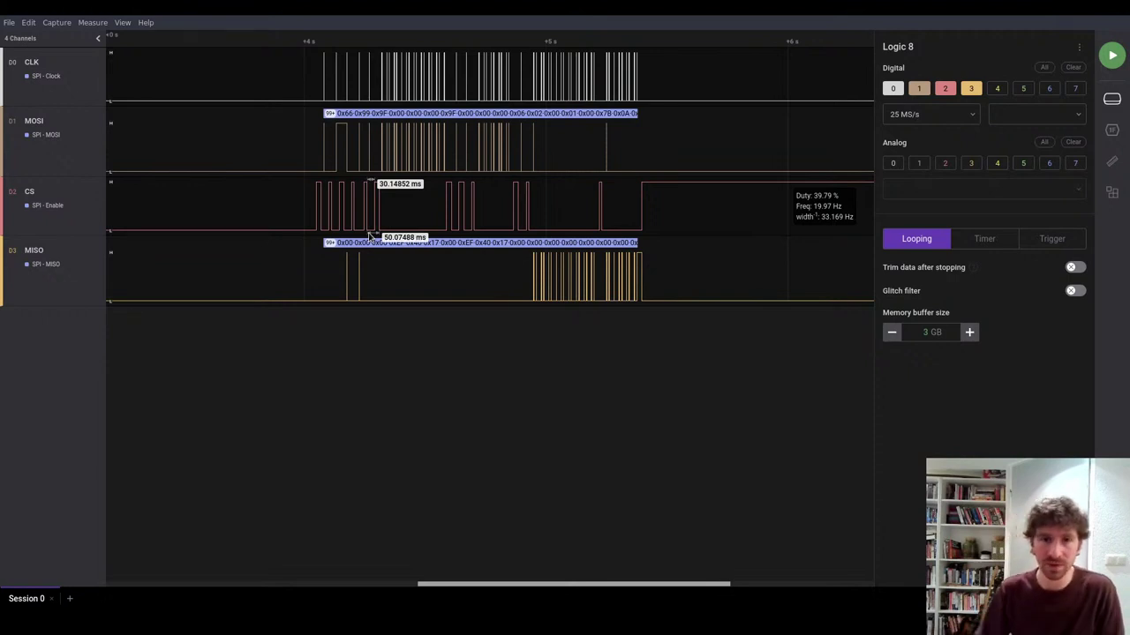
Locate the first write transaction and measure the gap between its neighbouring MOSI bursts
scroll(404, 200, up, 5)
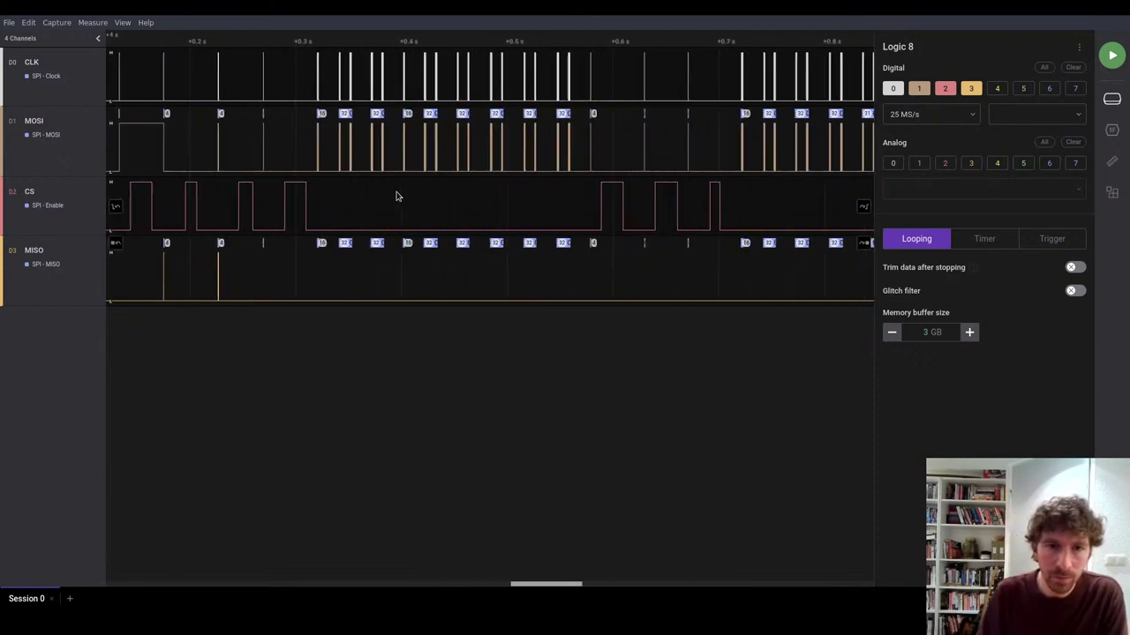
scroll(357, 204, down, 6)
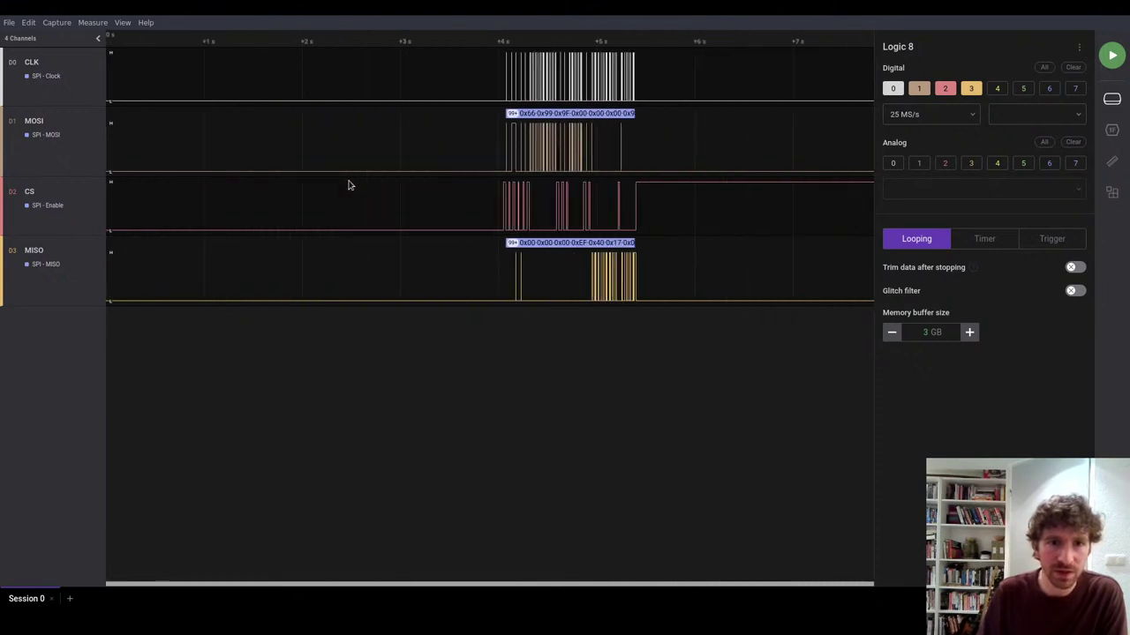
scroll(503, 118, up, 6)
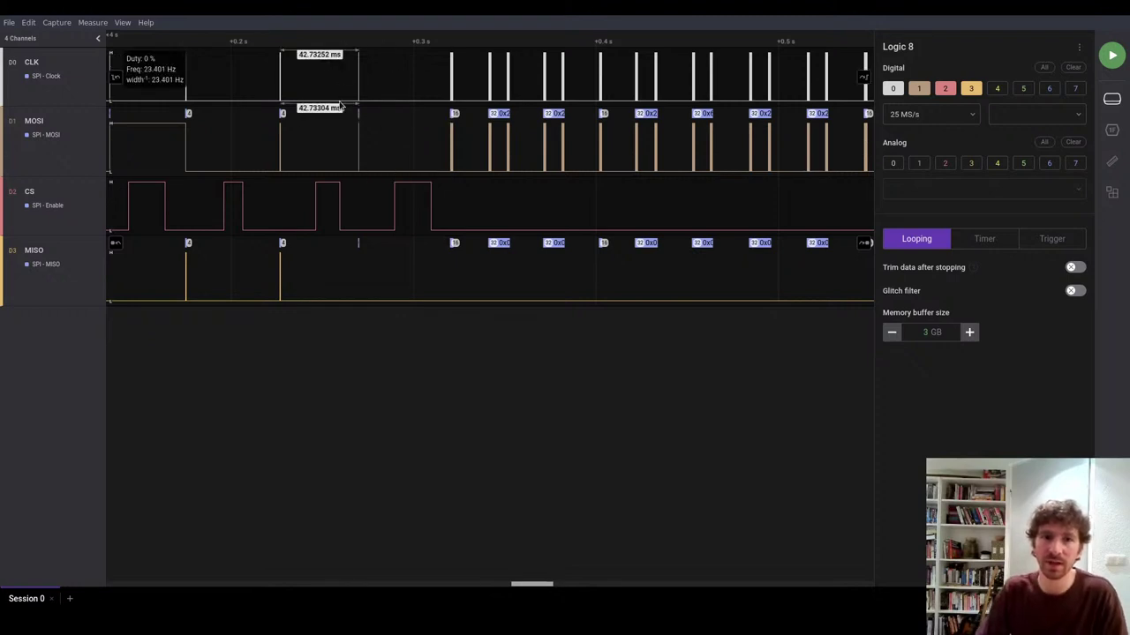
scroll(483, 147, up, 5)
scroll(484, 147, up, 2)
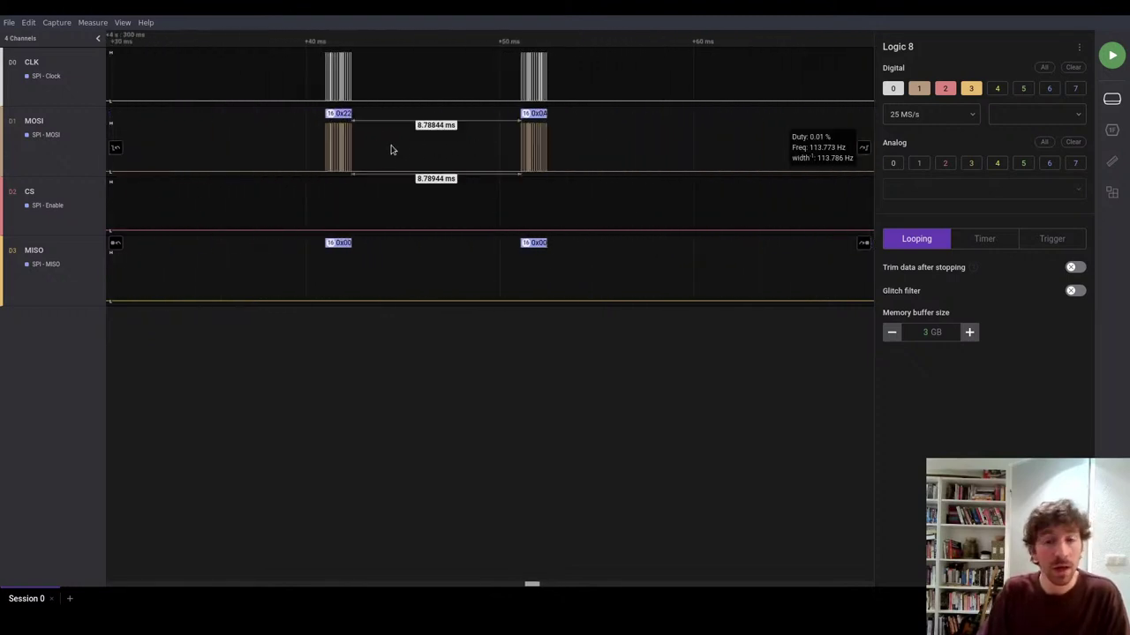
drag(457, 156, 547, 162)
scroll(547, 161, down, 5)
scroll(545, 162, down, 2)
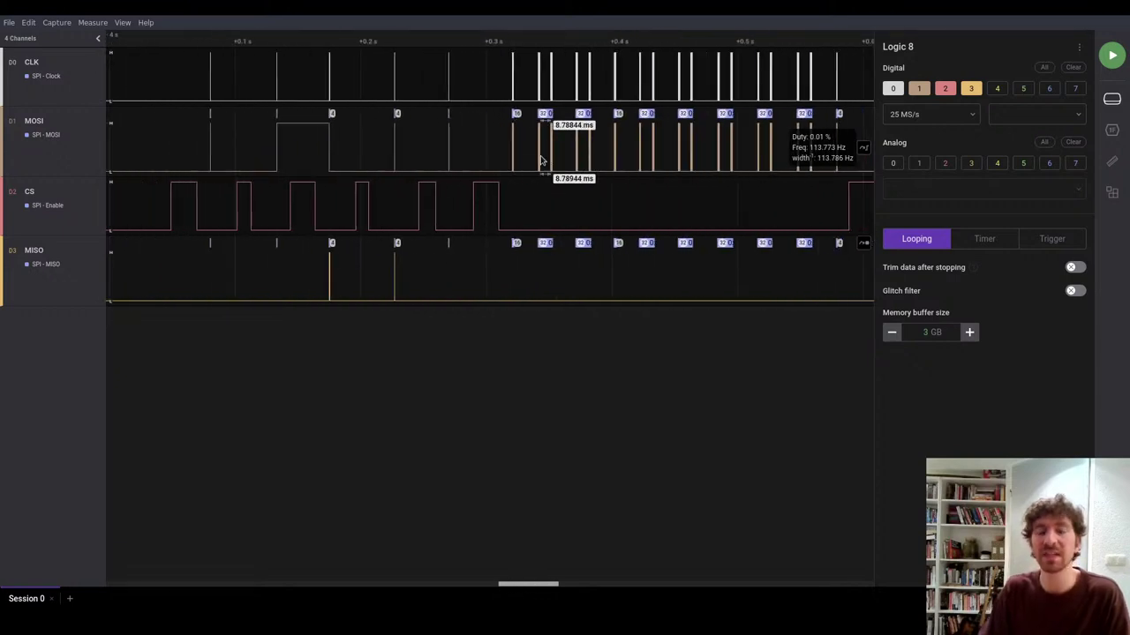
Examine the byte spacing in the write transaction's opening burst and measure the gap before the following burst
scroll(542, 162, up, 3)
scroll(560, 88, up, 8)
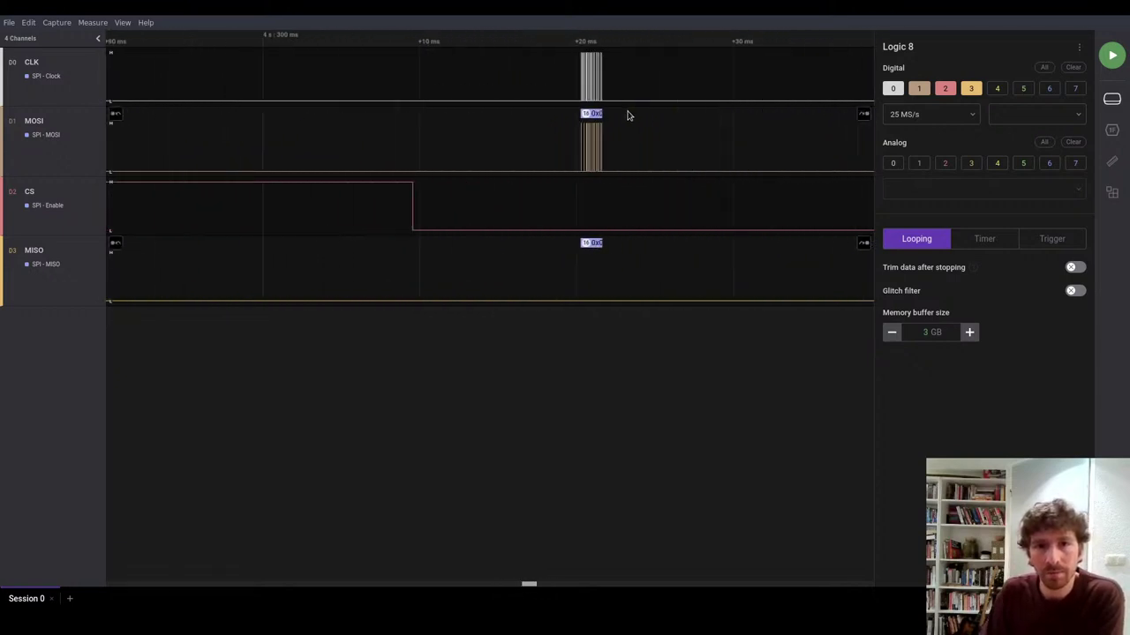
scroll(433, 92, up, 4)
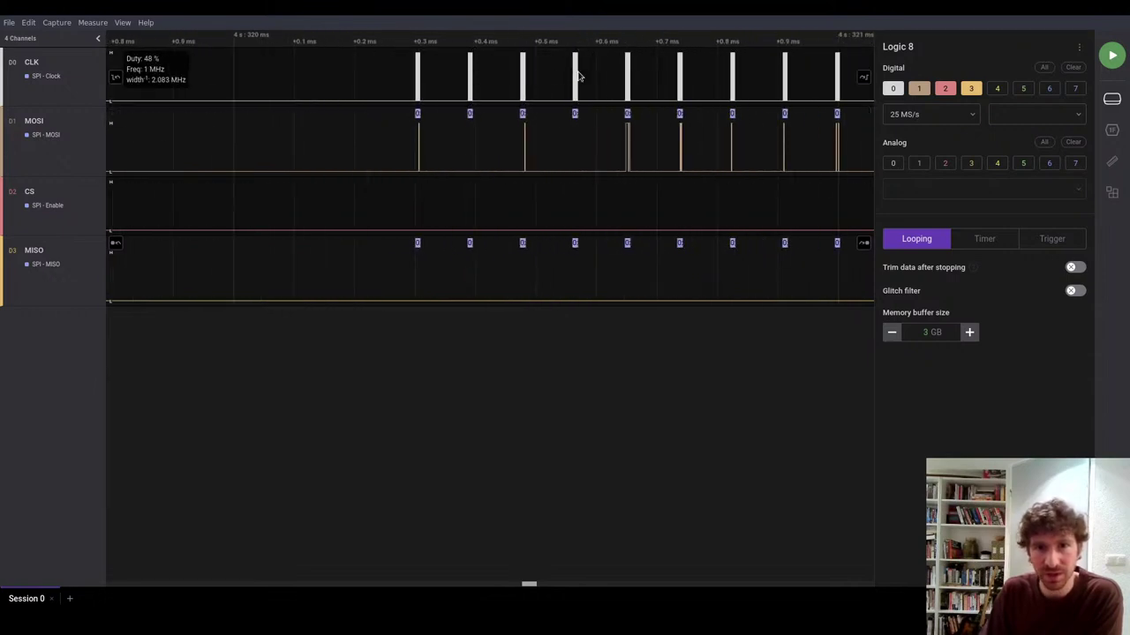
scroll(583, 88, down, 4)
scroll(600, 115, down, 6)
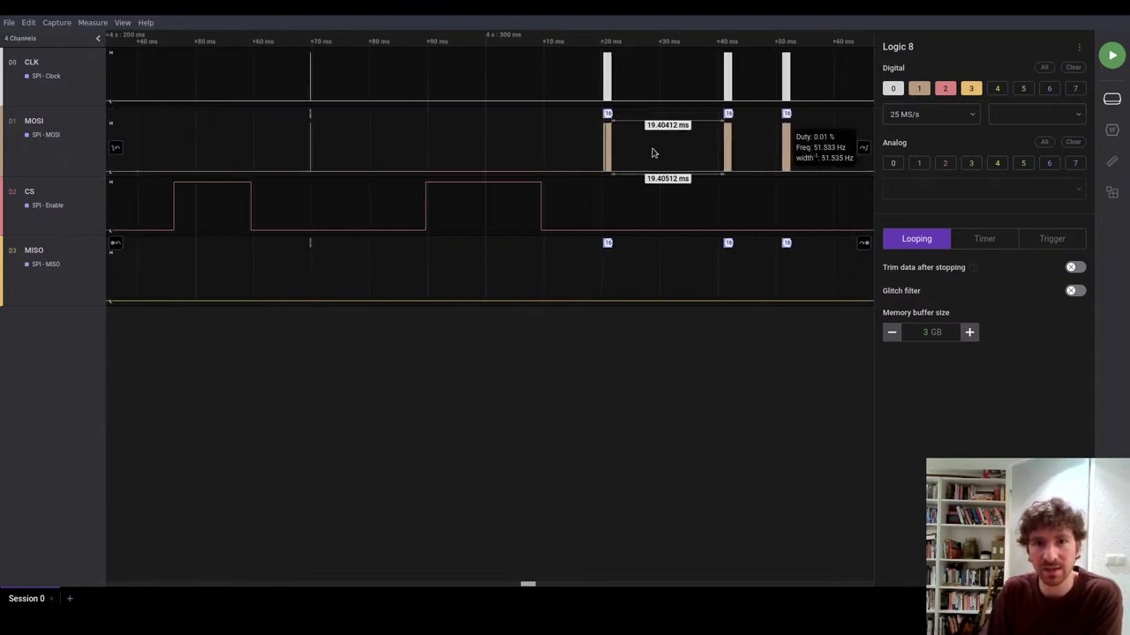
scroll(592, 165, down, 6)
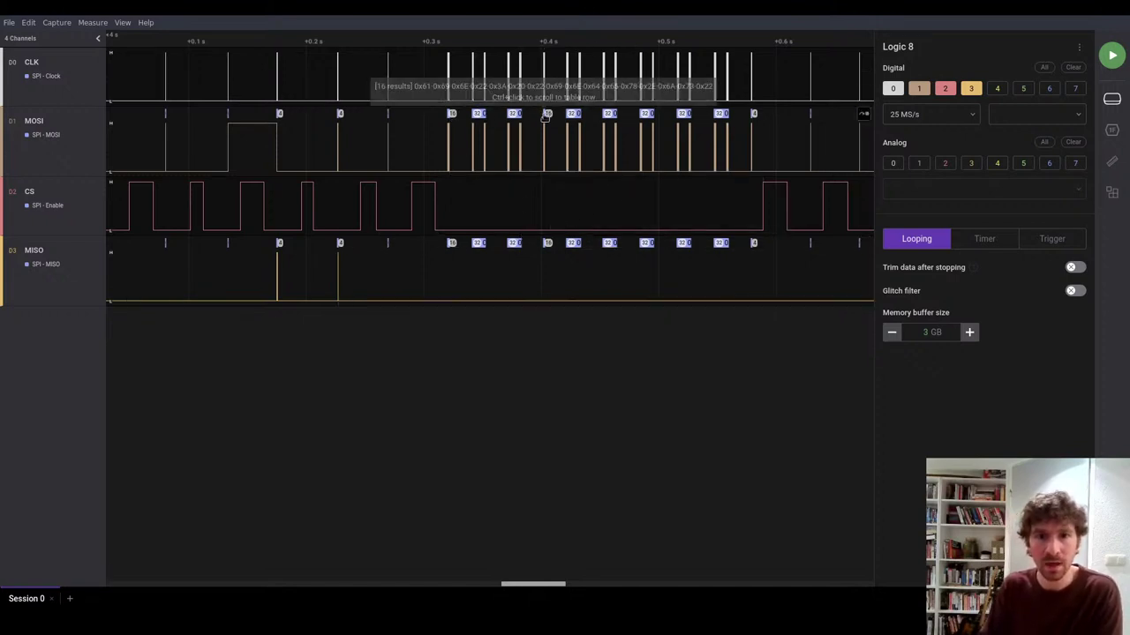
scroll(542, 134, up, 6)
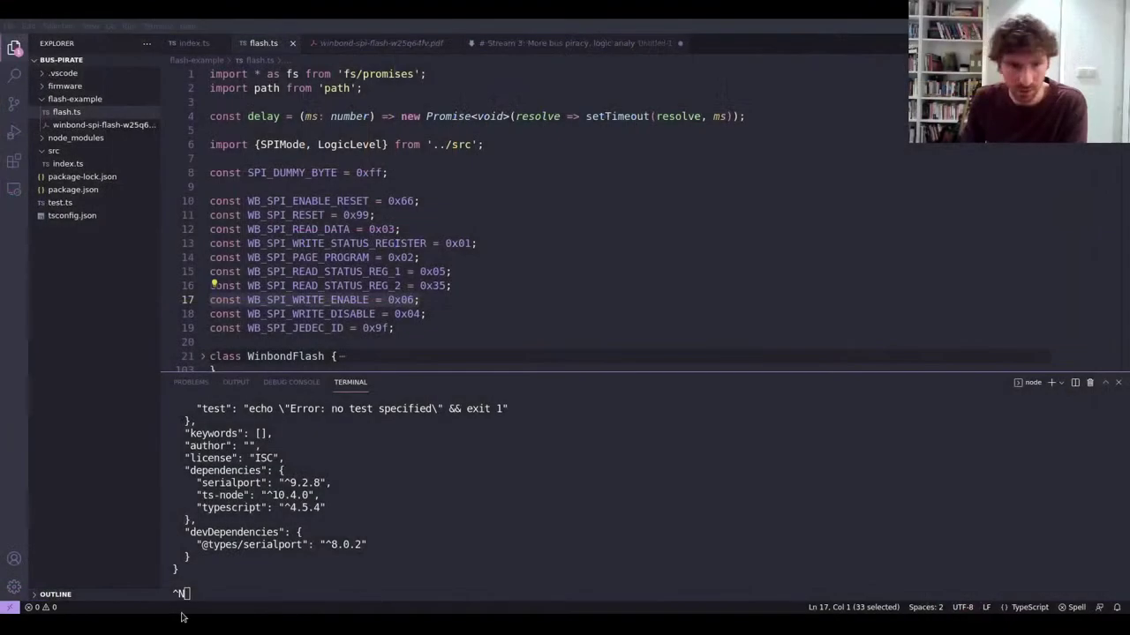
Switch to VS Code, review the main routine in flash.ts, and locate the SPI transfer methods in index.ts
scroll(375, 226, down, 20)
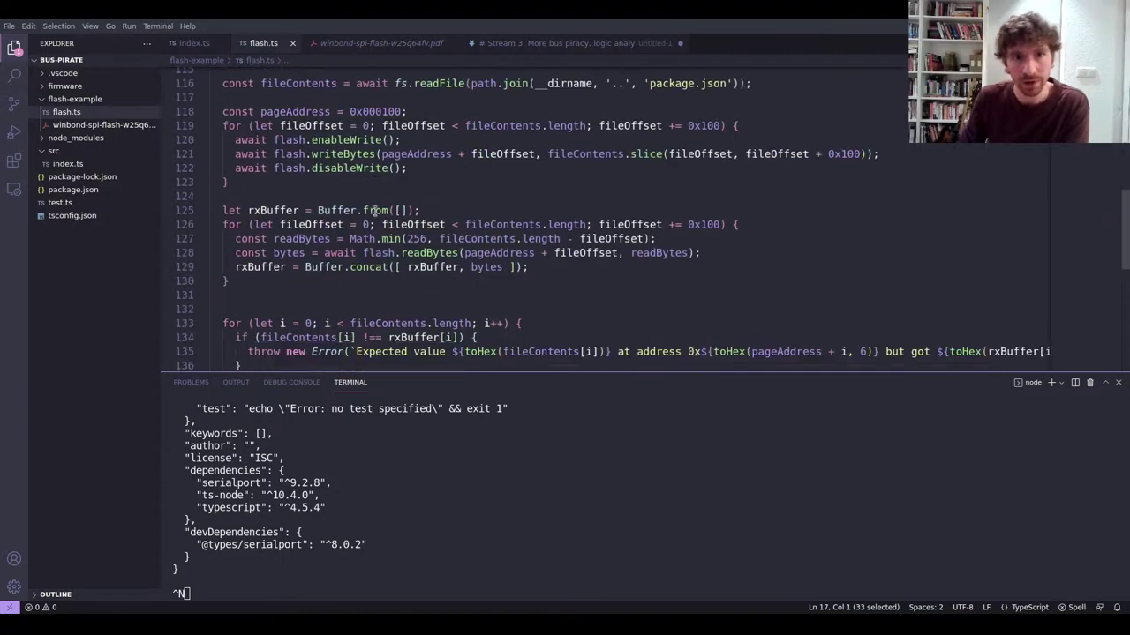
scroll(375, 226, up, 10)
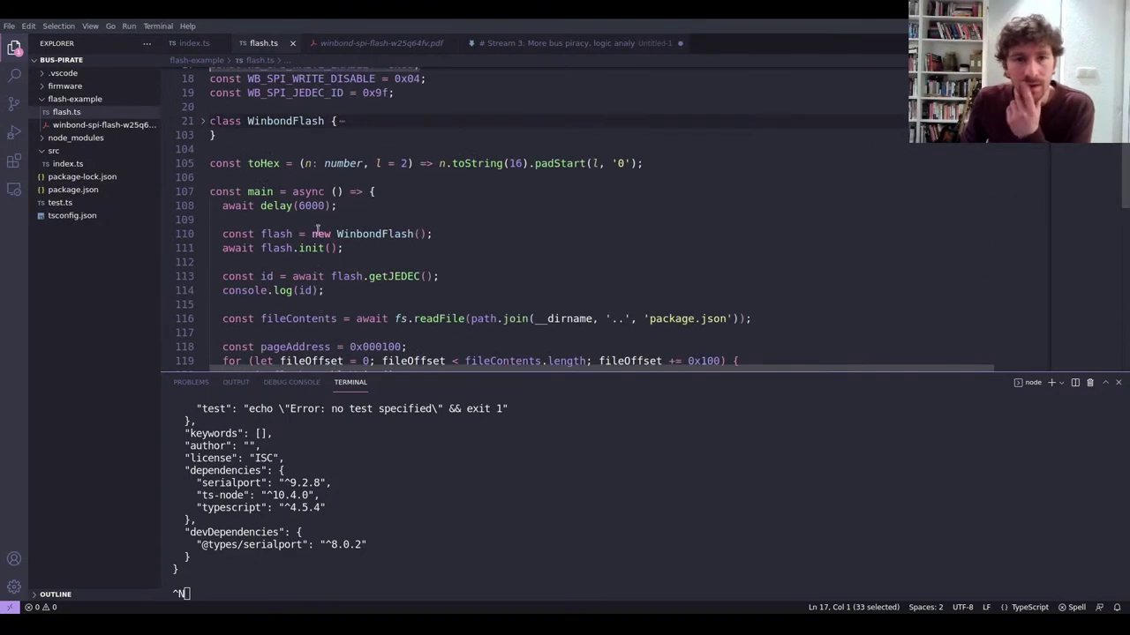
key(ctrl+Tab)
scroll(459, 235, down, 10)
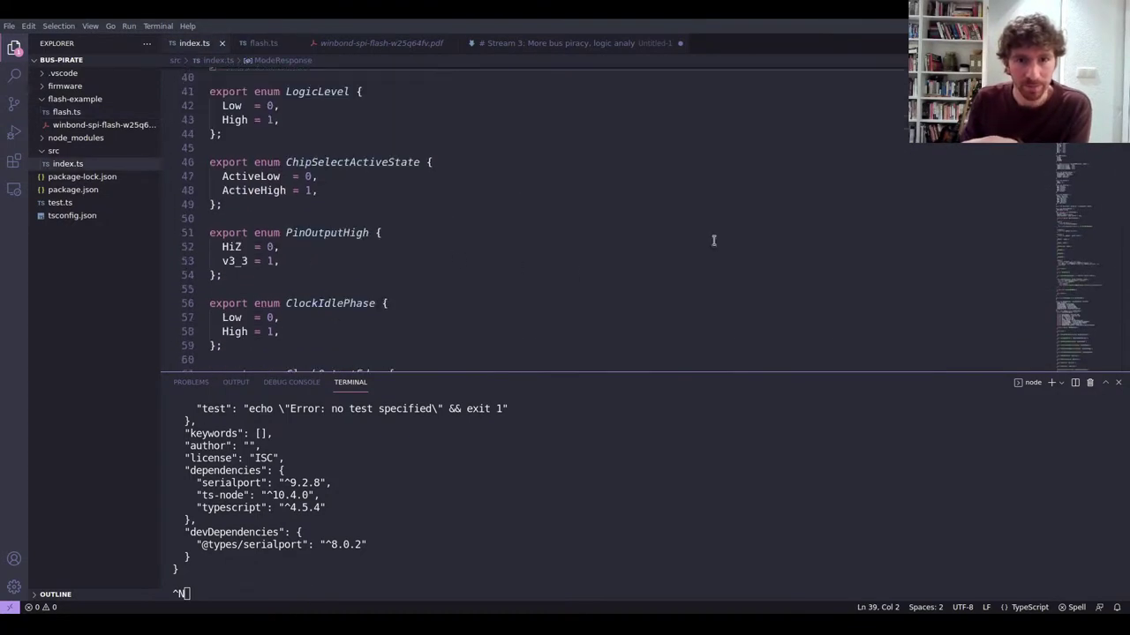
drag(1112, 276, 1018, 326)
scroll(548, 229, up, 3)
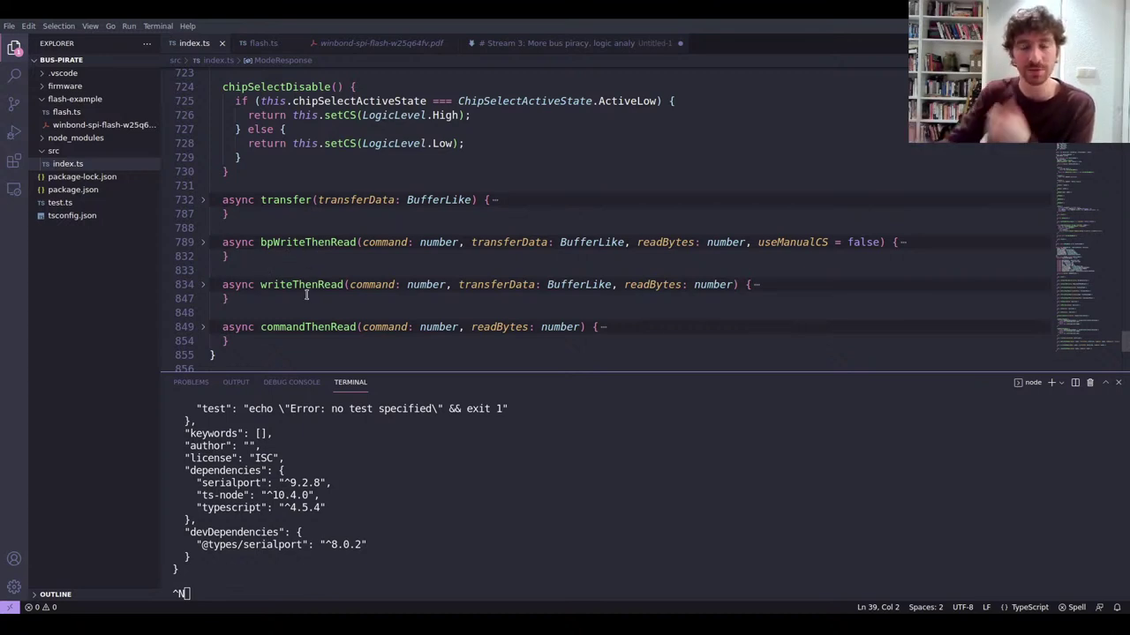
Point out the folded transfer method, then highlight the bpWriteThenRead and writeThenRead methods in turn
click(261, 210)
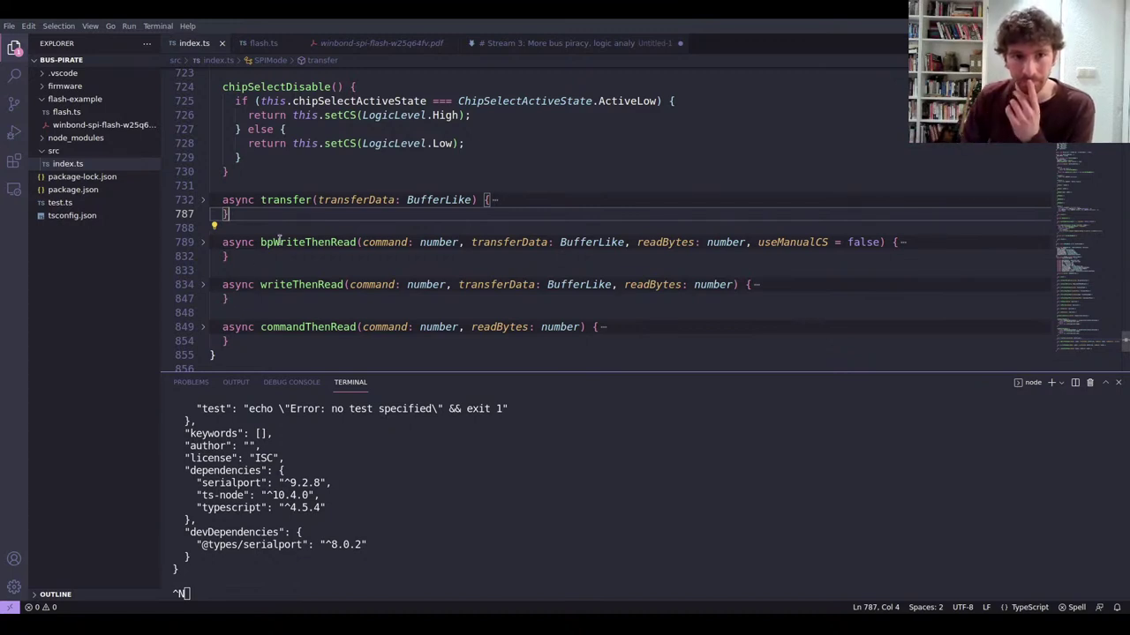
drag(262, 255, 225, 242)
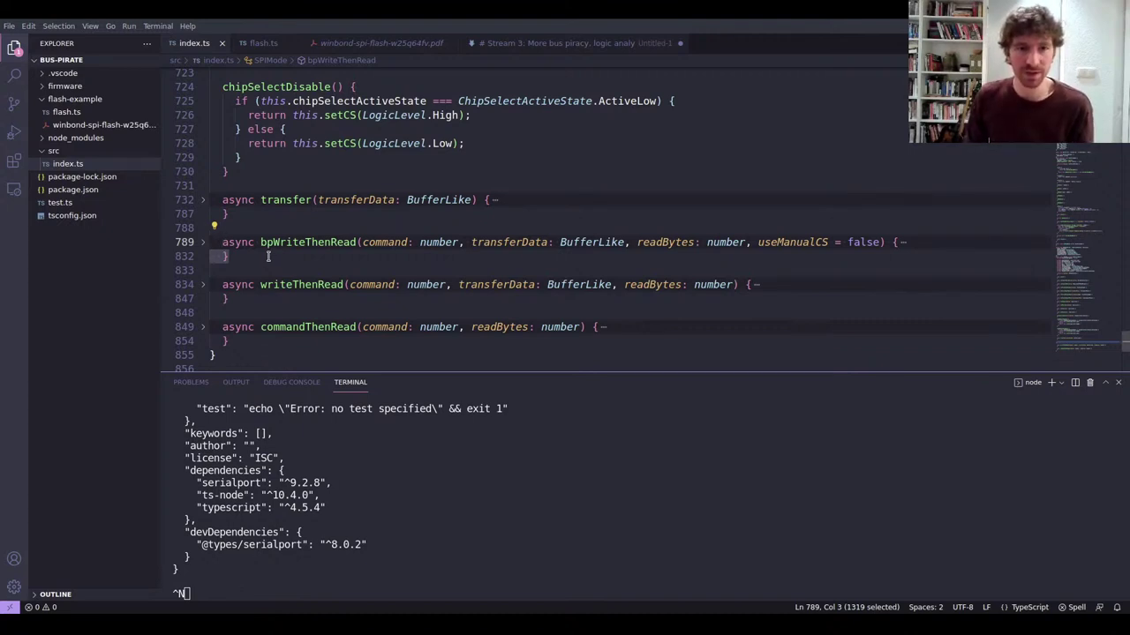
drag(230, 300, 222, 285)
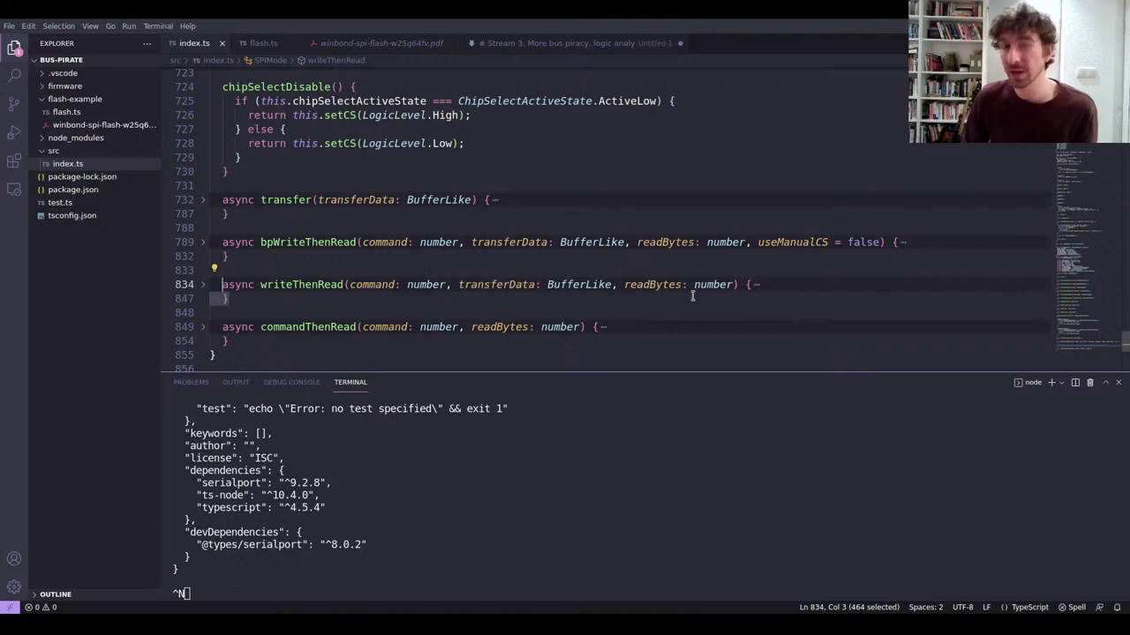
Unfold writeThenRead, review how it builds txBuffer and calls transfer, and fold the method again
click(202, 284)
scroll(459, 256, down, 3)
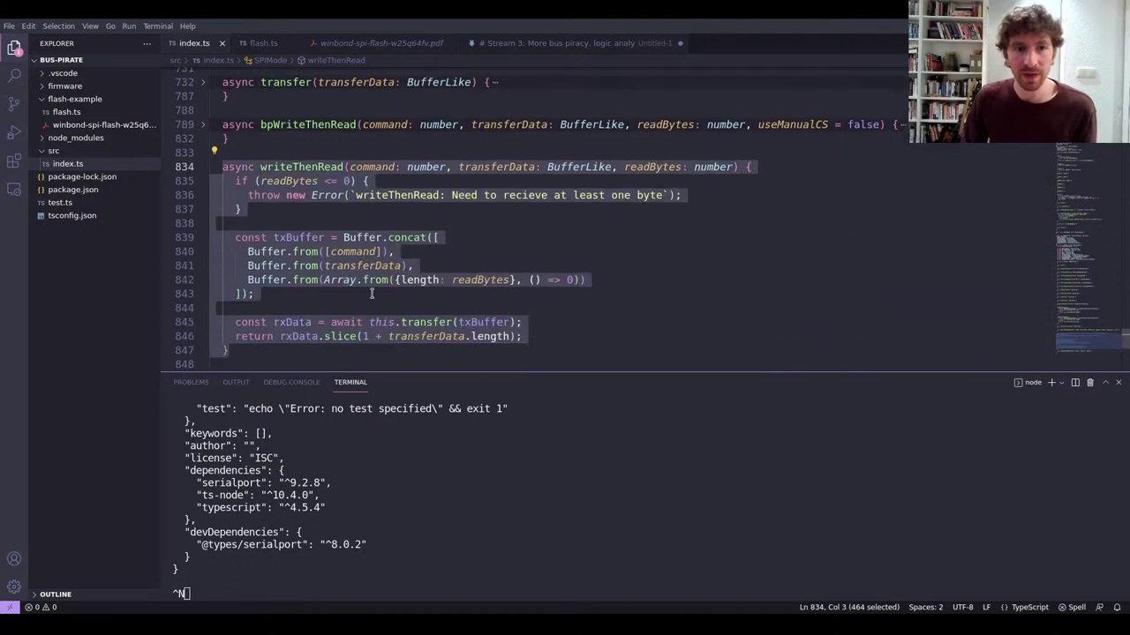
click(576, 250)
scroll(509, 255, down, 3)
scroll(494, 252, up, 3)
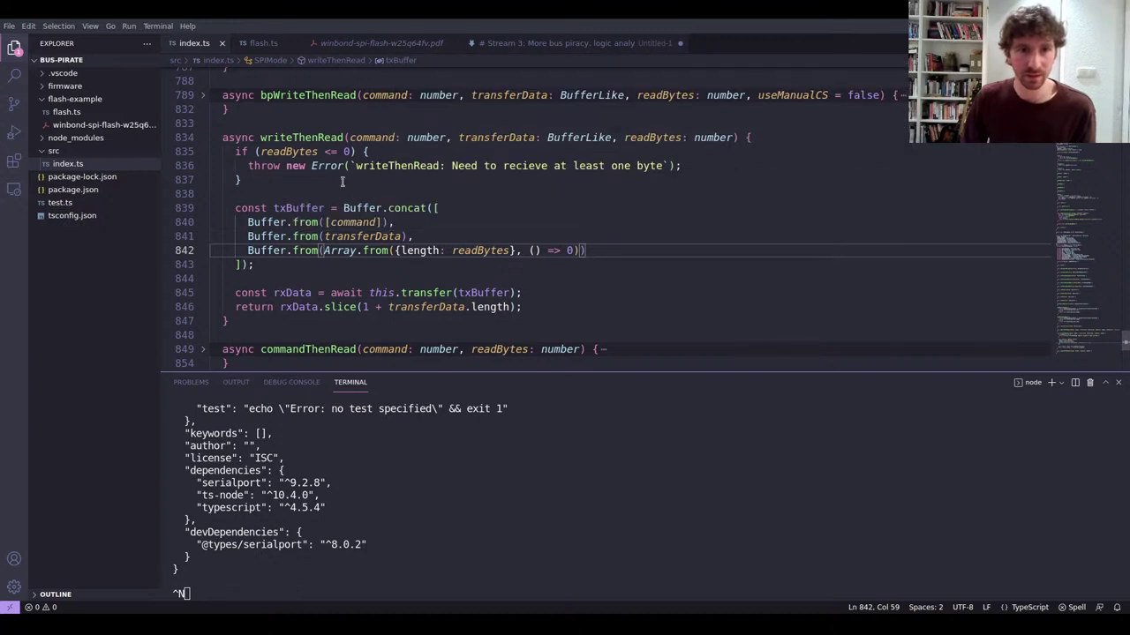
scroll(350, 191, down, 1)
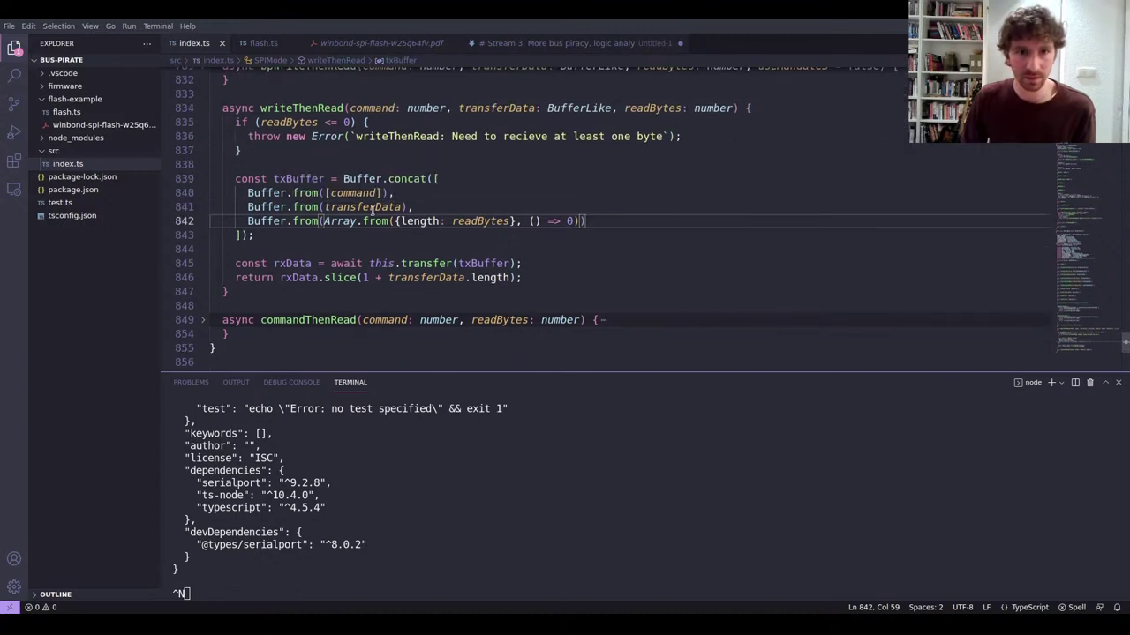
click(389, 247)
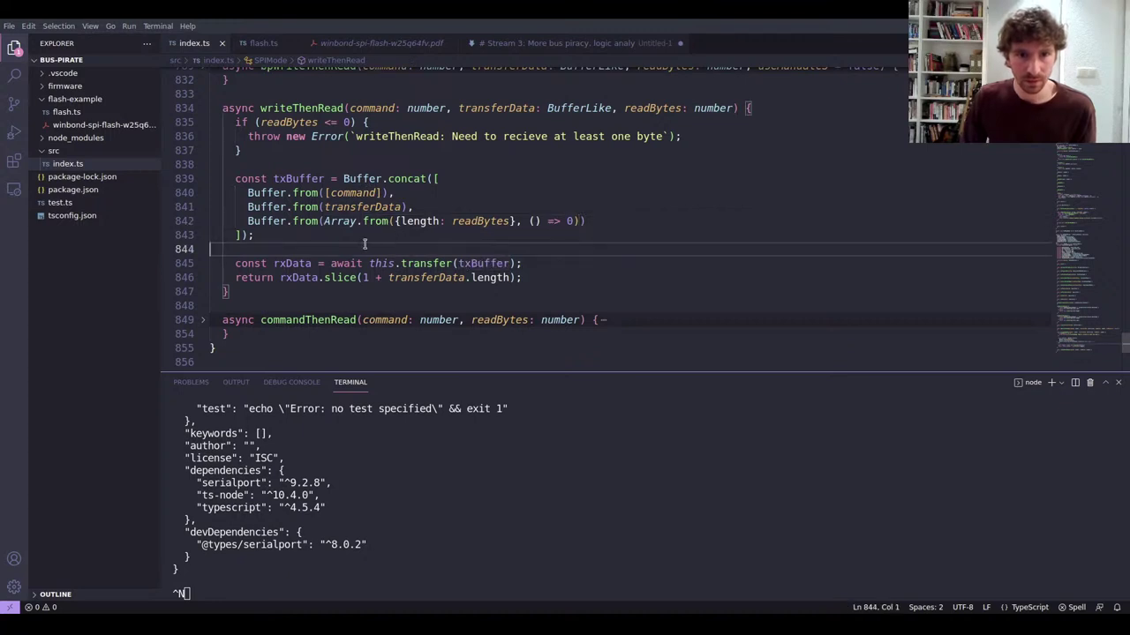
scroll(364, 244, down, 1)
scroll(364, 244, up, 2)
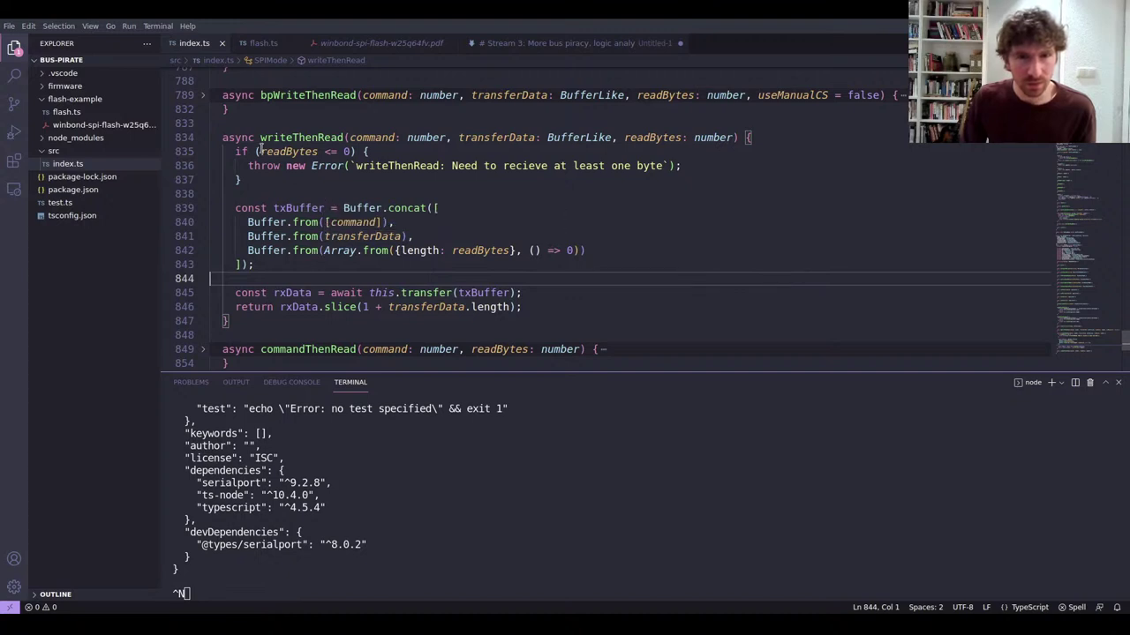
click(202, 138)
scroll(225, 152, up, 2)
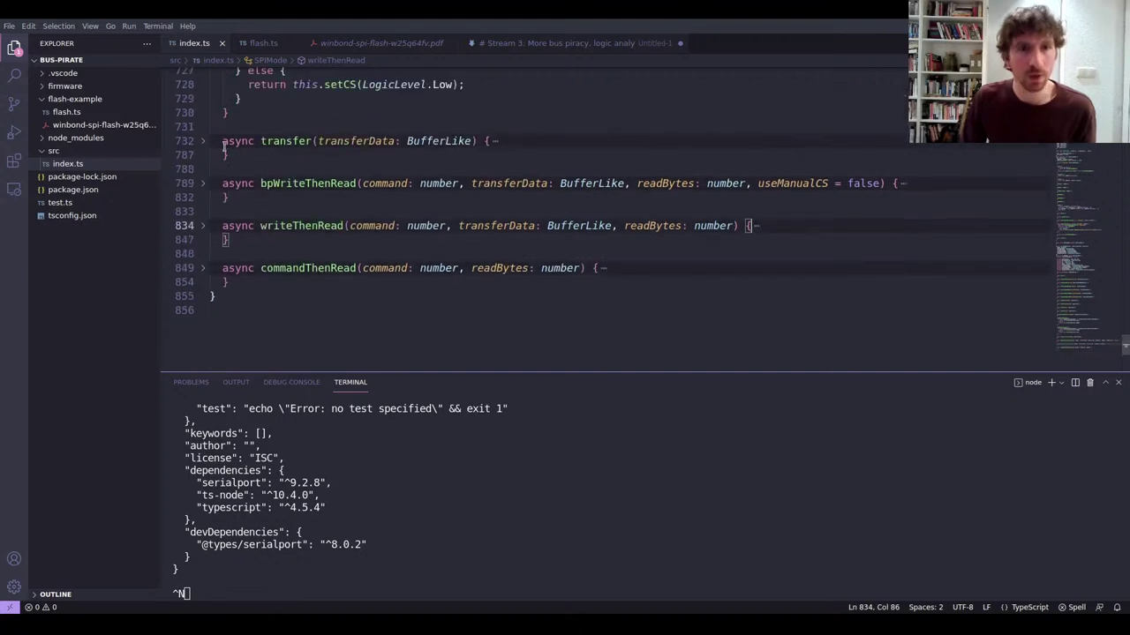
Review the transfer method's 16-byte chunk loop and the start of bpWriteThenRead in index.ts, folding each method again
click(202, 141)
scroll(349, 269, down, 6)
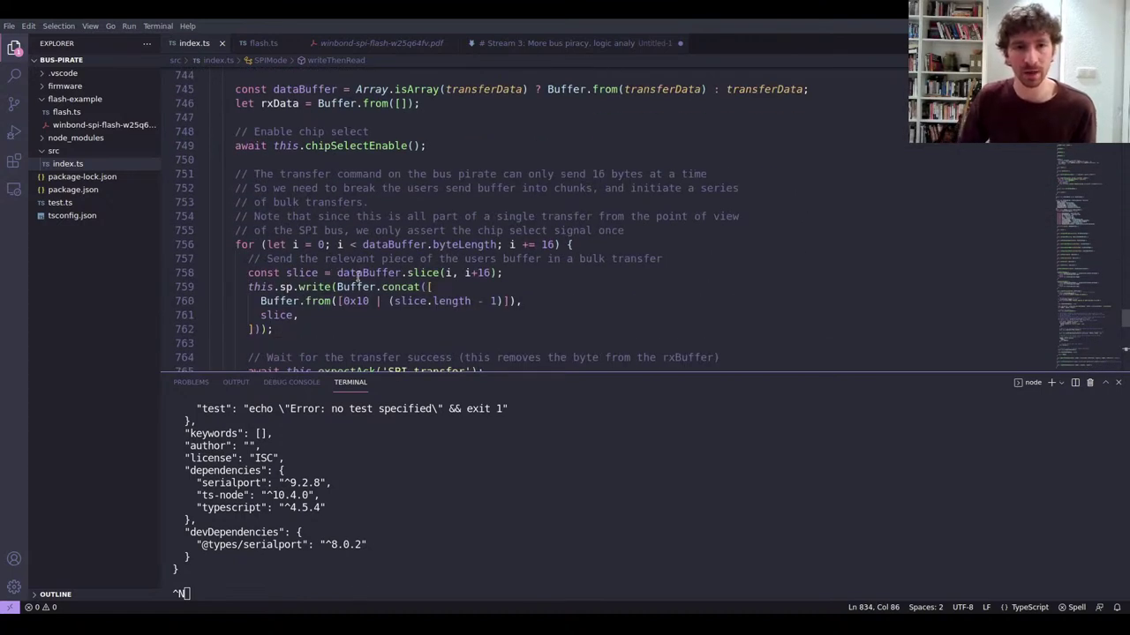
scroll(332, 272, down, 6)
scroll(386, 229, down, 3)
scroll(370, 225, up, 12)
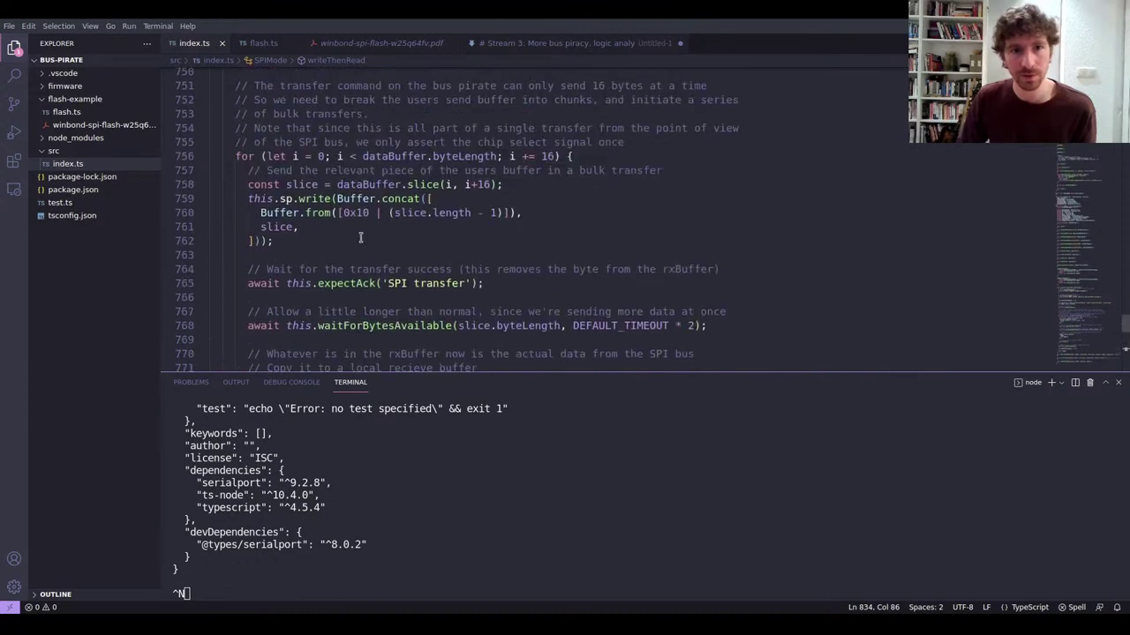
scroll(360, 219, up, 2)
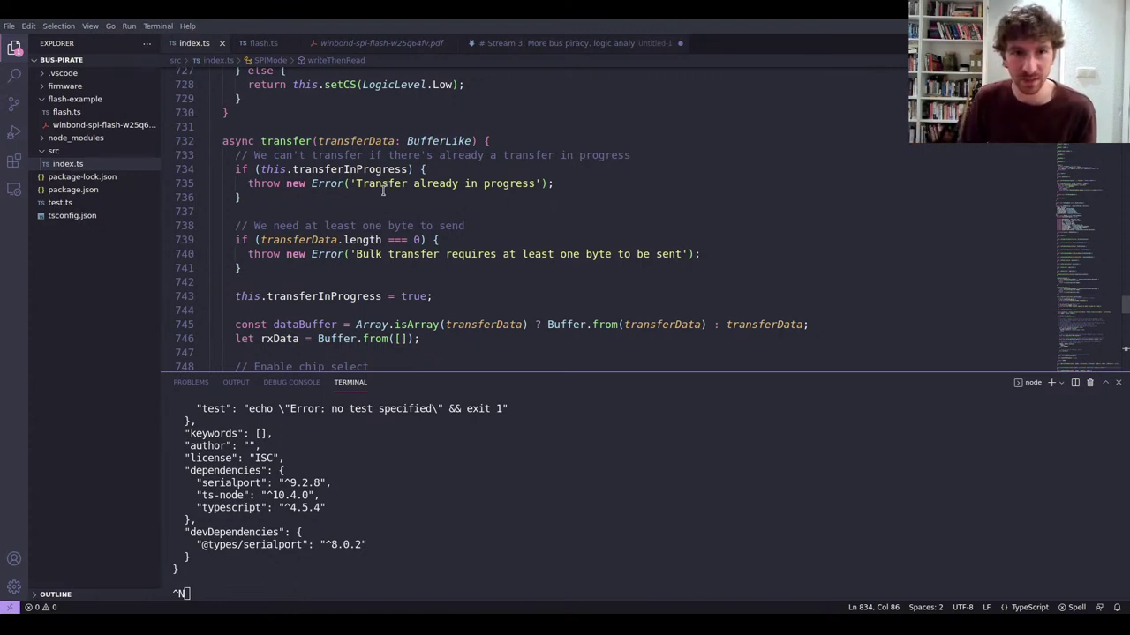
scroll(386, 196, down, 3)
scroll(205, 148, up, 3)
click(204, 112)
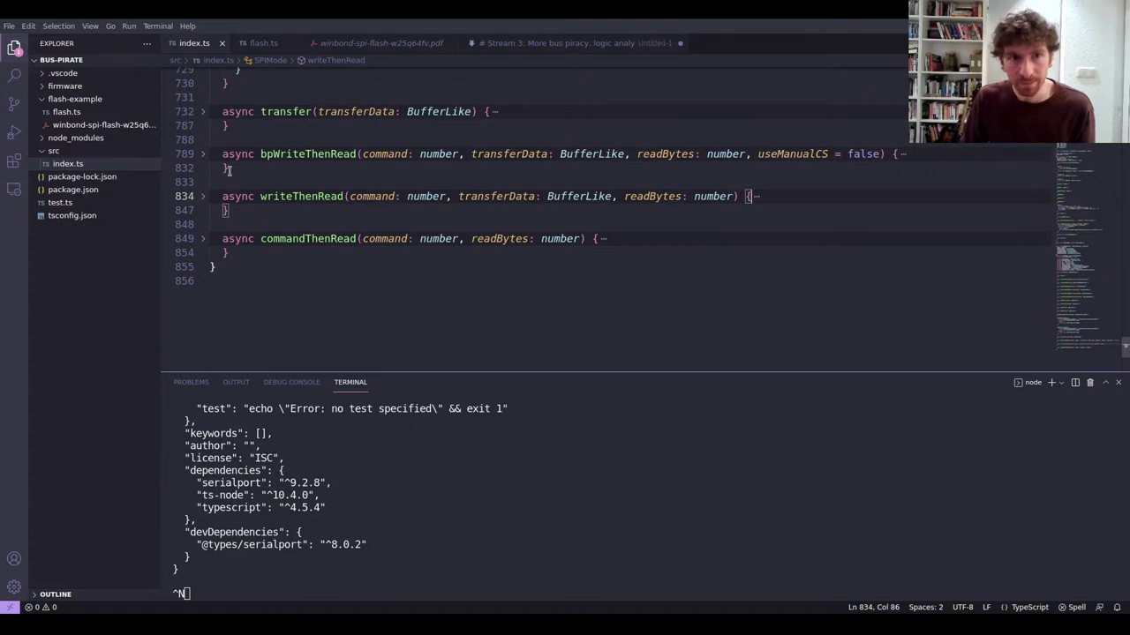
click(203, 154)
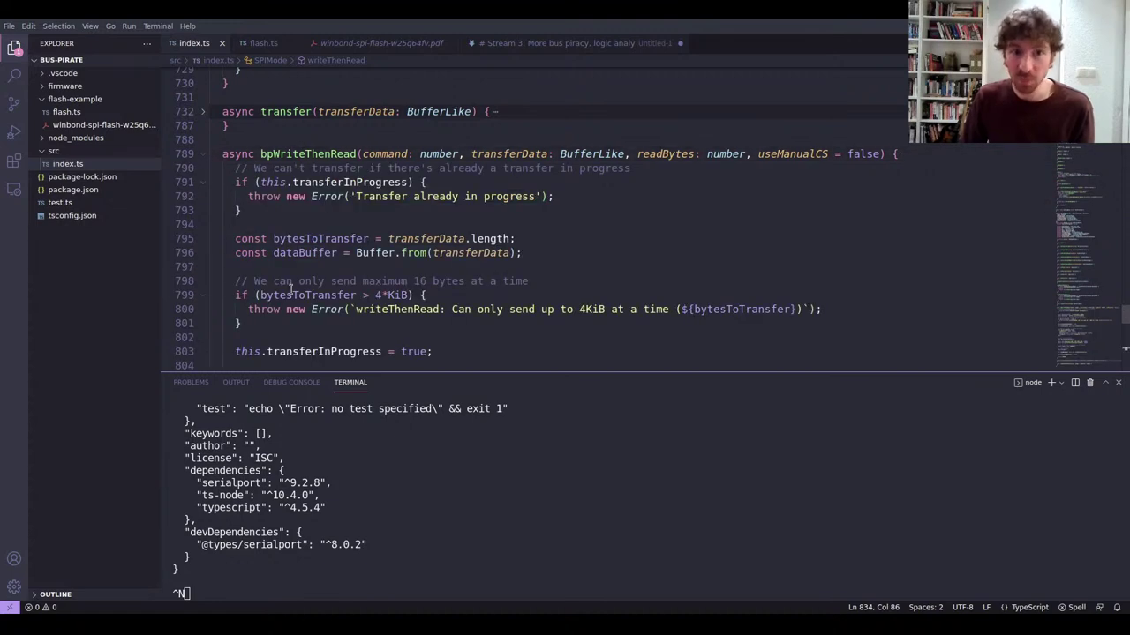
click(202, 156)
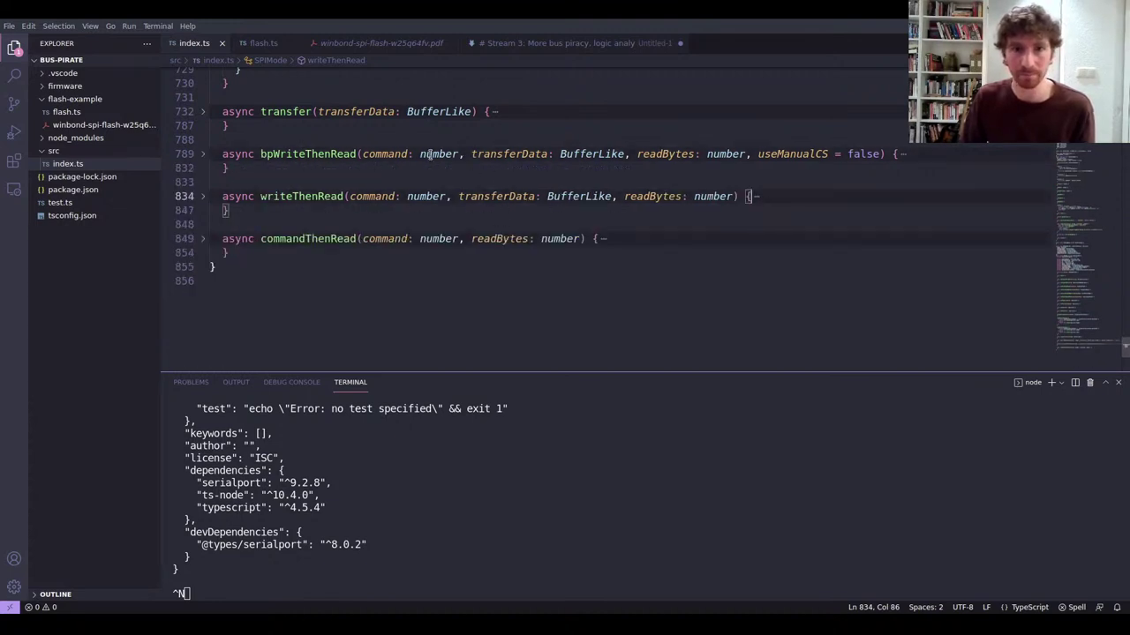
In flash.ts, unfold the WinbondFlash class, change the readBytes call to this.spi.bpWriteThenRead, and save the file
click(262, 44)
scroll(371, 247, up, 6)
scroll(315, 247, down, 4)
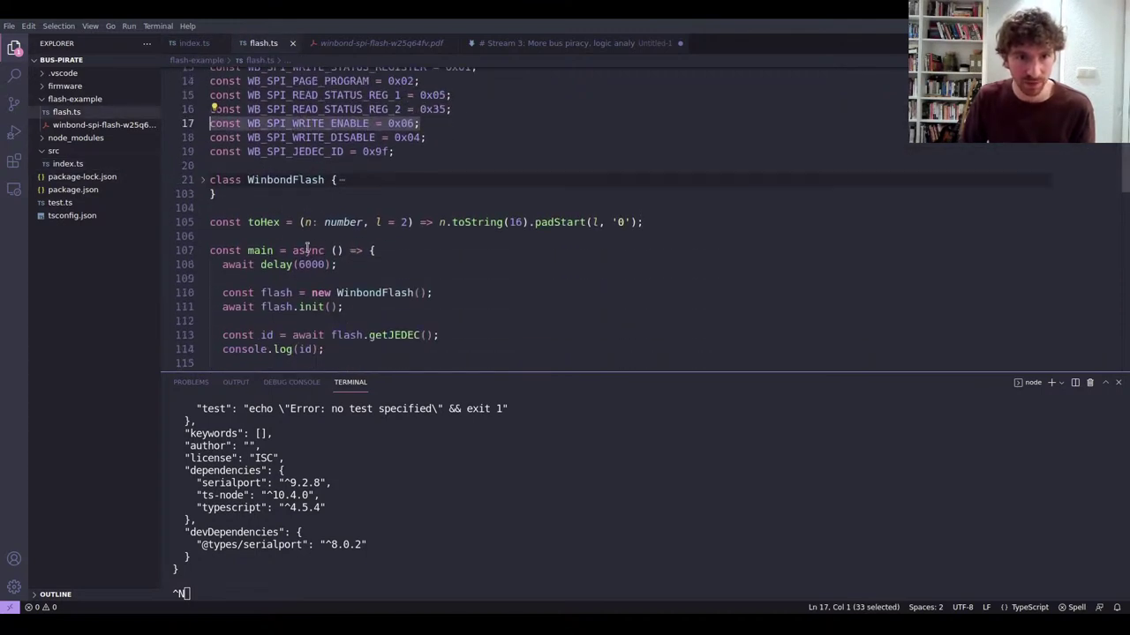
click(203, 179)
scroll(338, 212, down, 5)
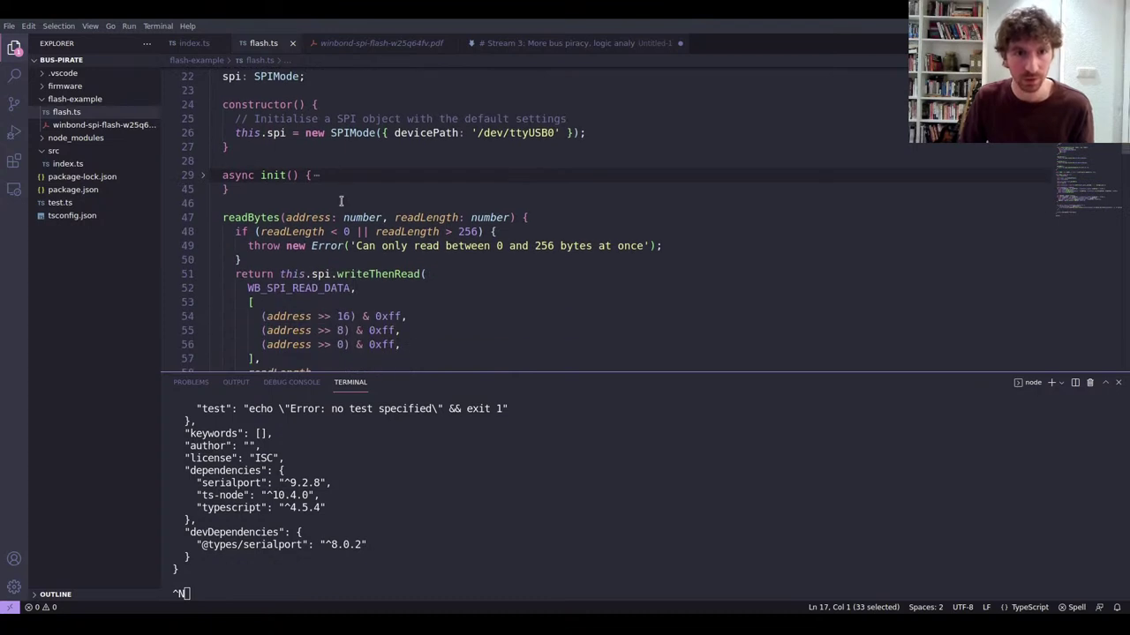
scroll(356, 211, down, 2)
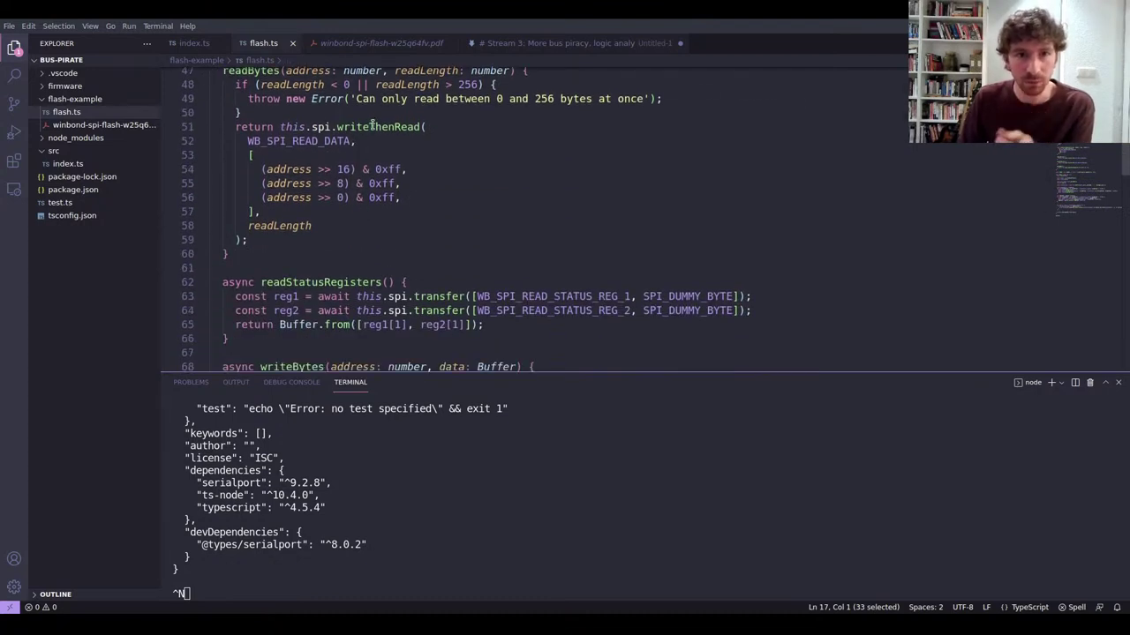
click(342, 127)
key(BackSpace)
text(bpW)
key(ctrl+s)
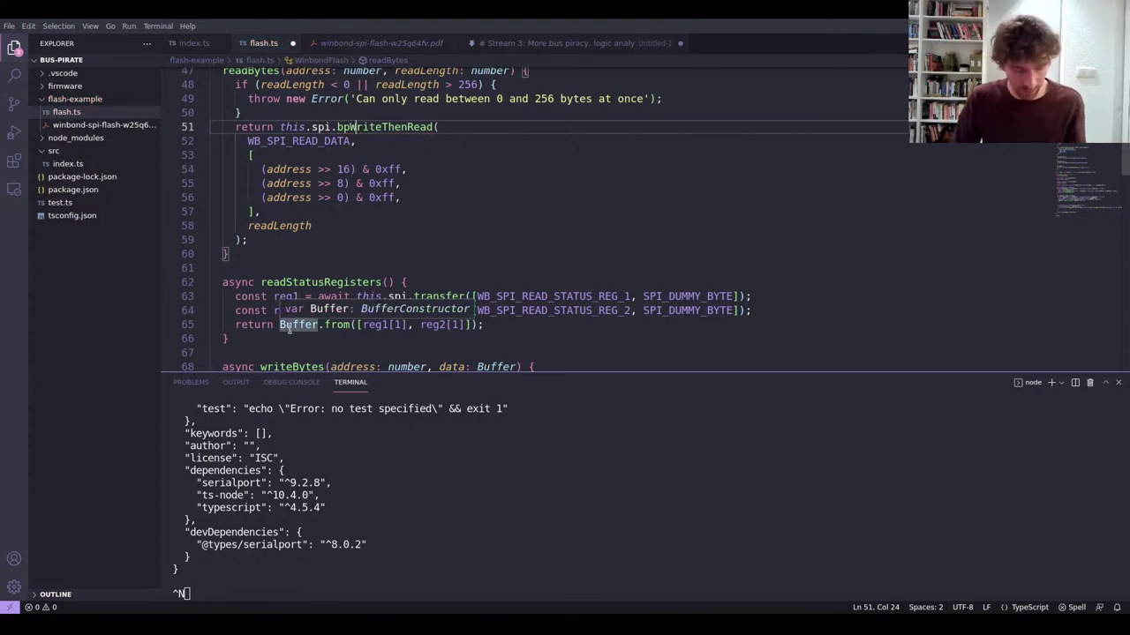
double_click(373, 127)
Fold the readBytes method and review the SPI transfer calls in writeBytes and setStatusRegisters
scroll(215, 90, up, 2)
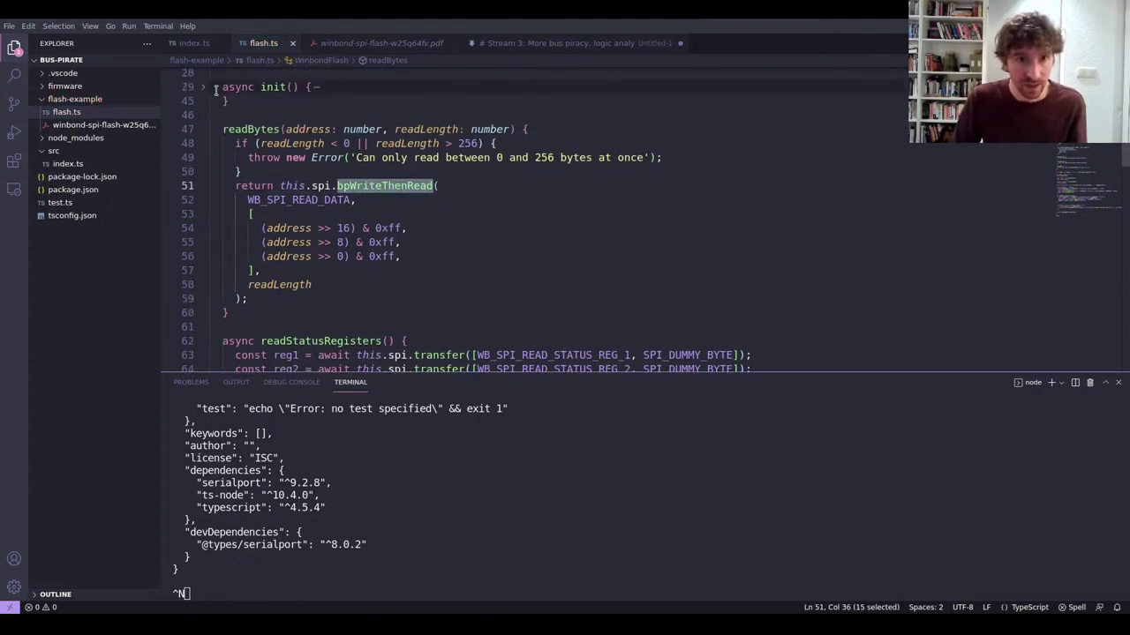
click(204, 129)
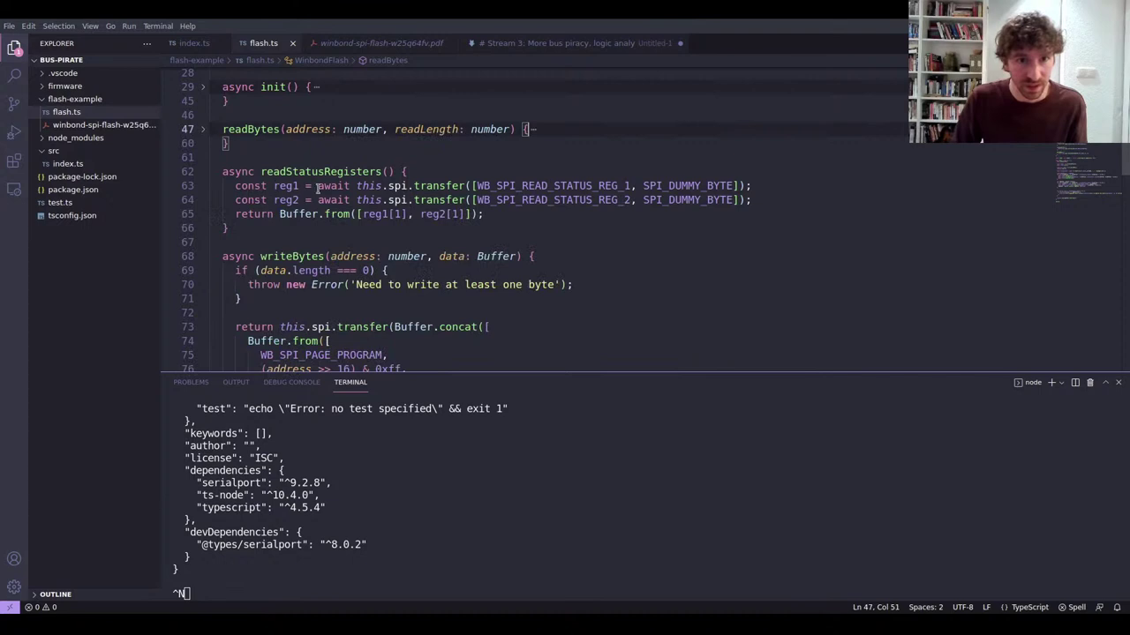
scroll(315, 188, down, 4)
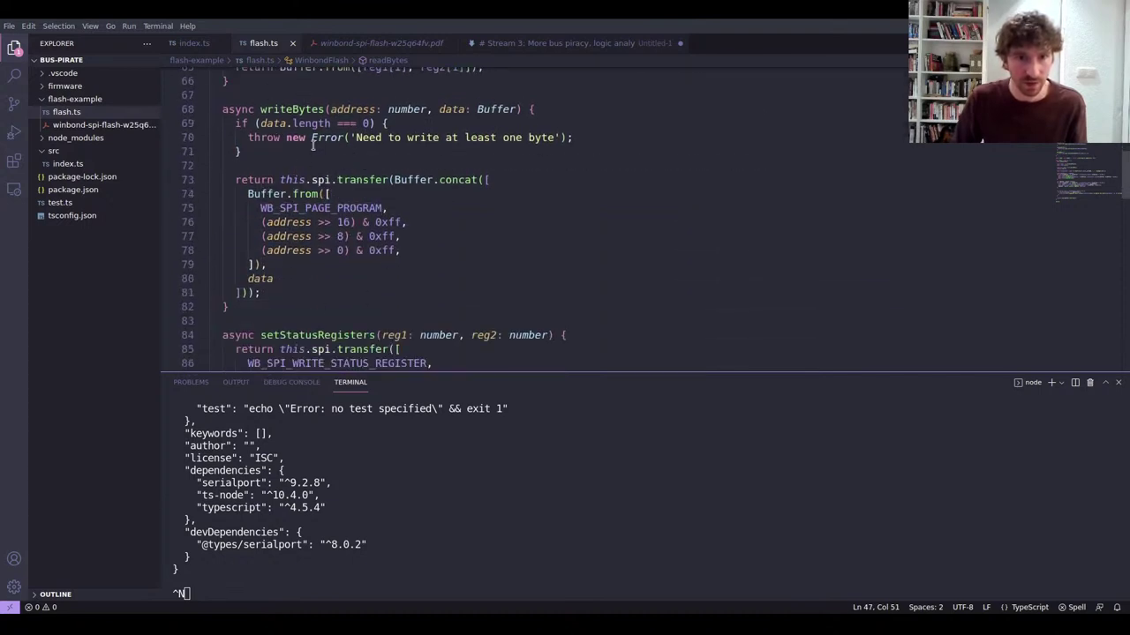
click(349, 279)
scroll(349, 280, down, 4)
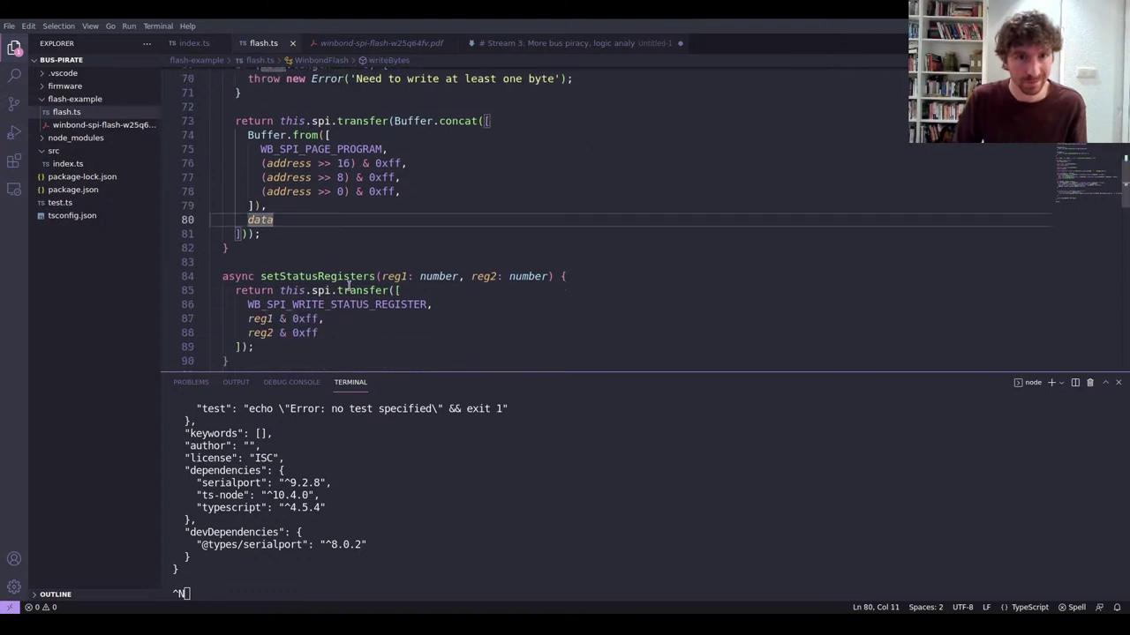
scroll(348, 285, up, 4)
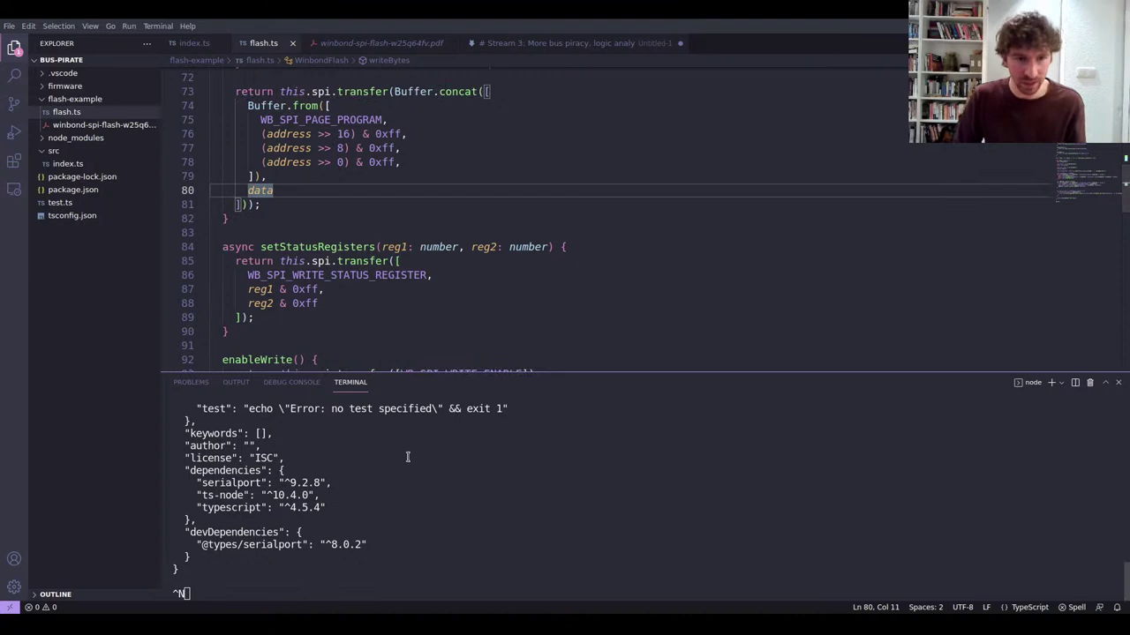
Stop the running script in the terminal and rerun ts-node flash-example/flash.ts
click(394, 509)
key(ctrl+c)
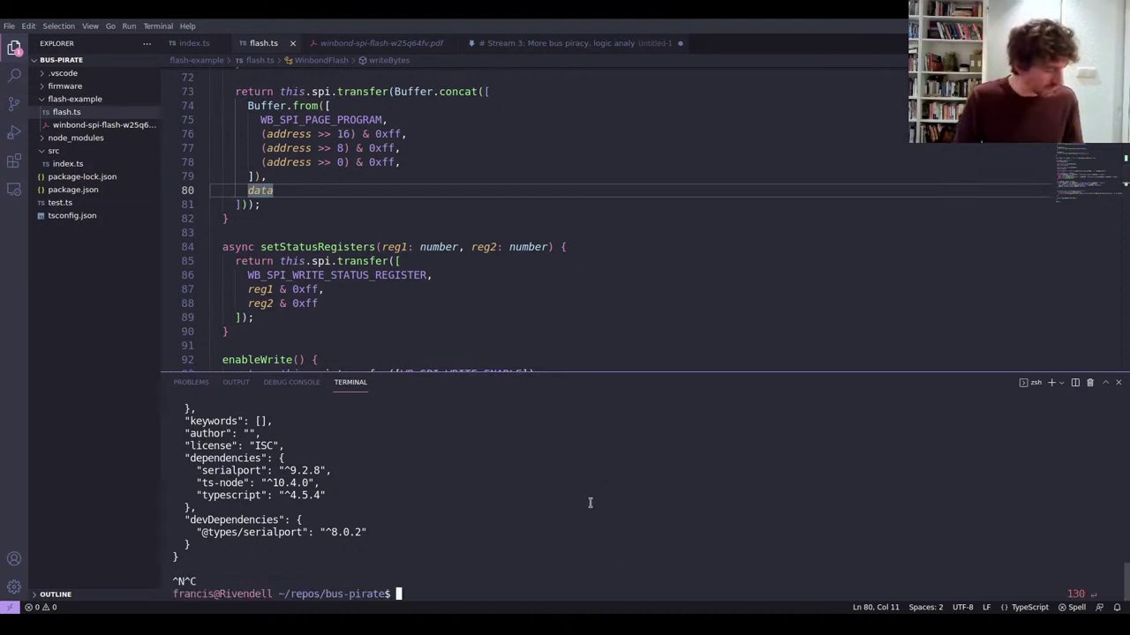
key(Up)
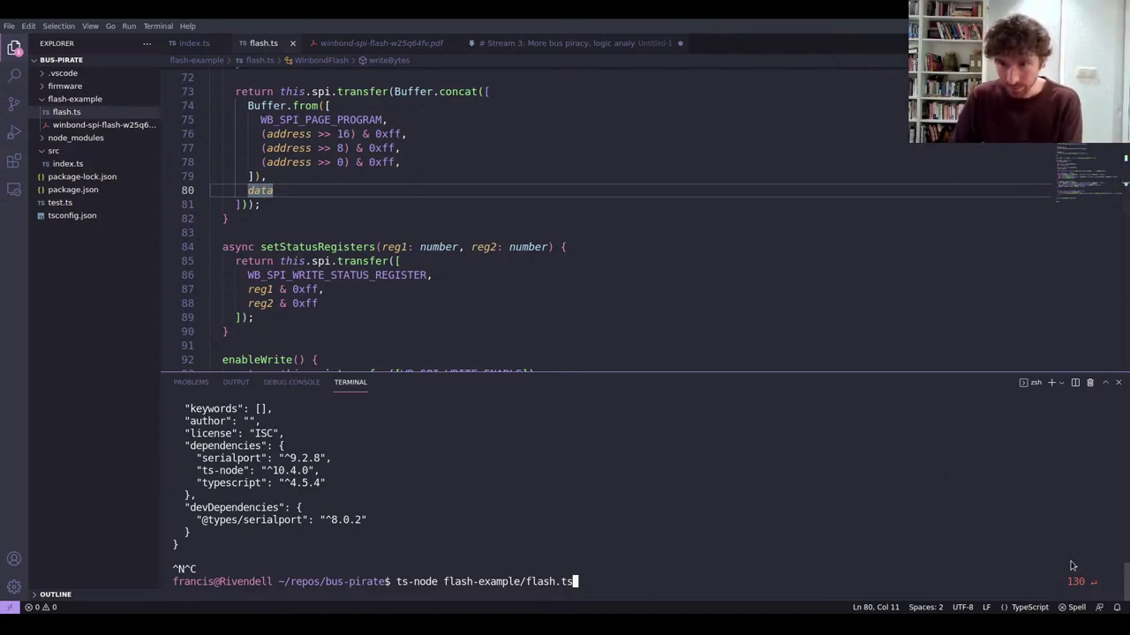
key(Return)
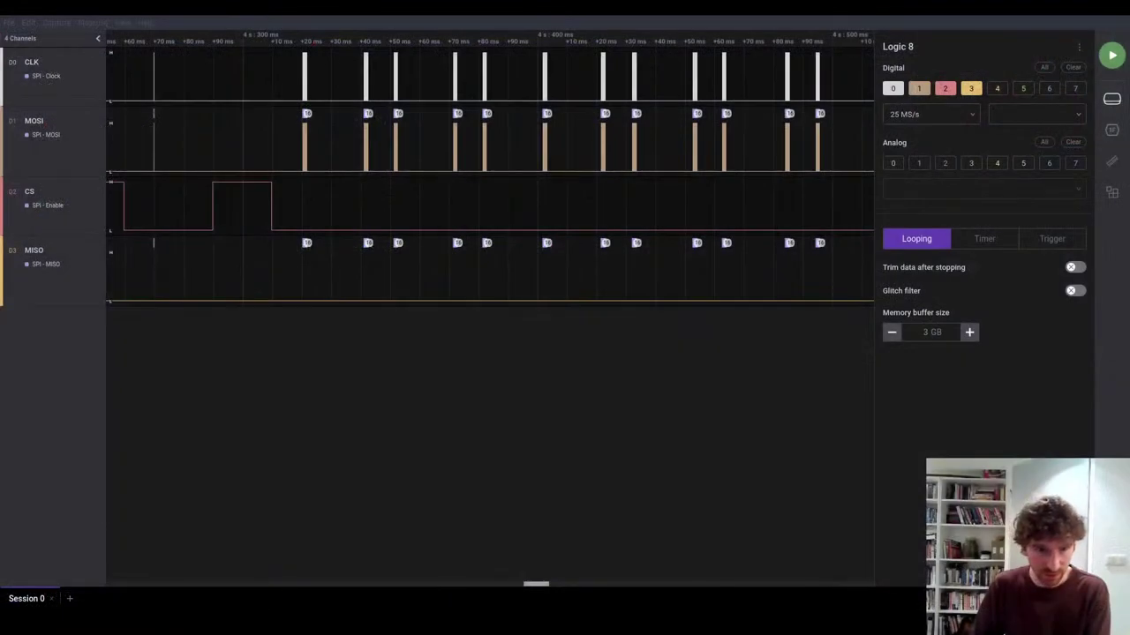
Switch to Logic, record a new capture of the script's SPI traffic, and bring the captured transactions into view
click(1113, 56)
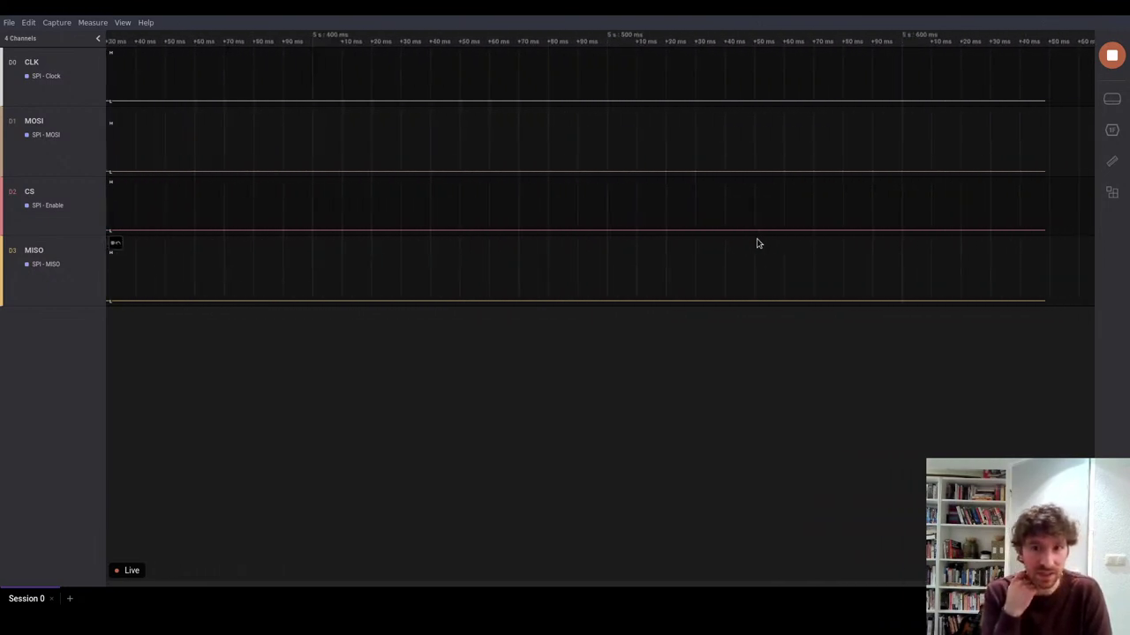
click(1113, 56)
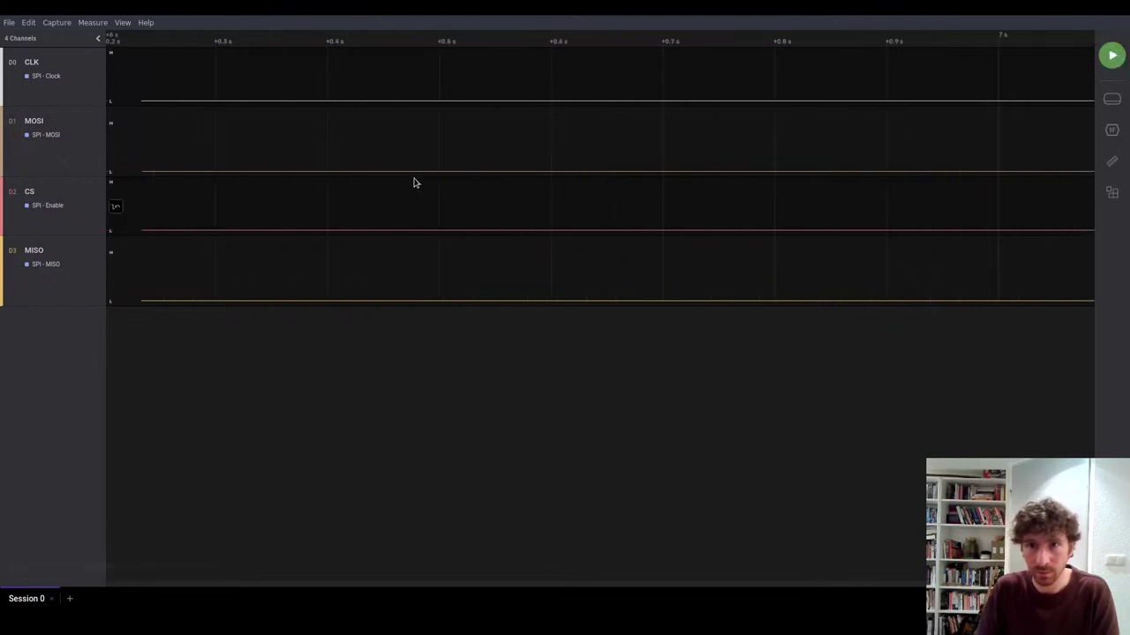
scroll(411, 179, left, 5)
scroll(654, 161, up, 3)
scroll(769, 182, up, 2)
drag(769, 182, 392, 219)
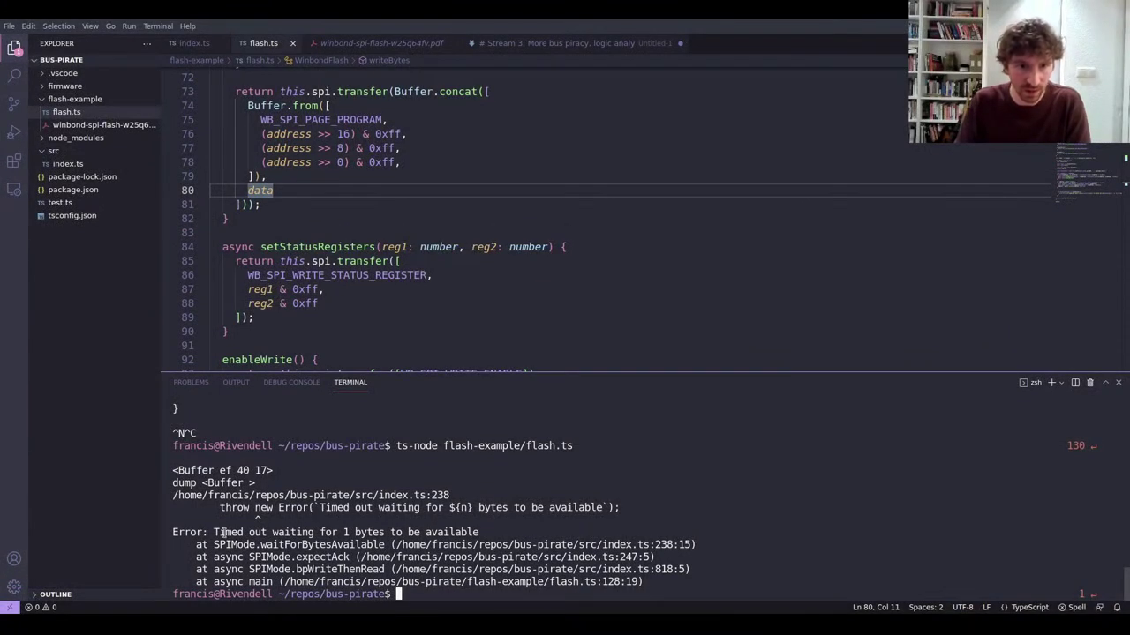
Return to VS Code and copy the timeout error line from the script's terminal output
drag(212, 533, 503, 534)
key(ctrl+shift+c)
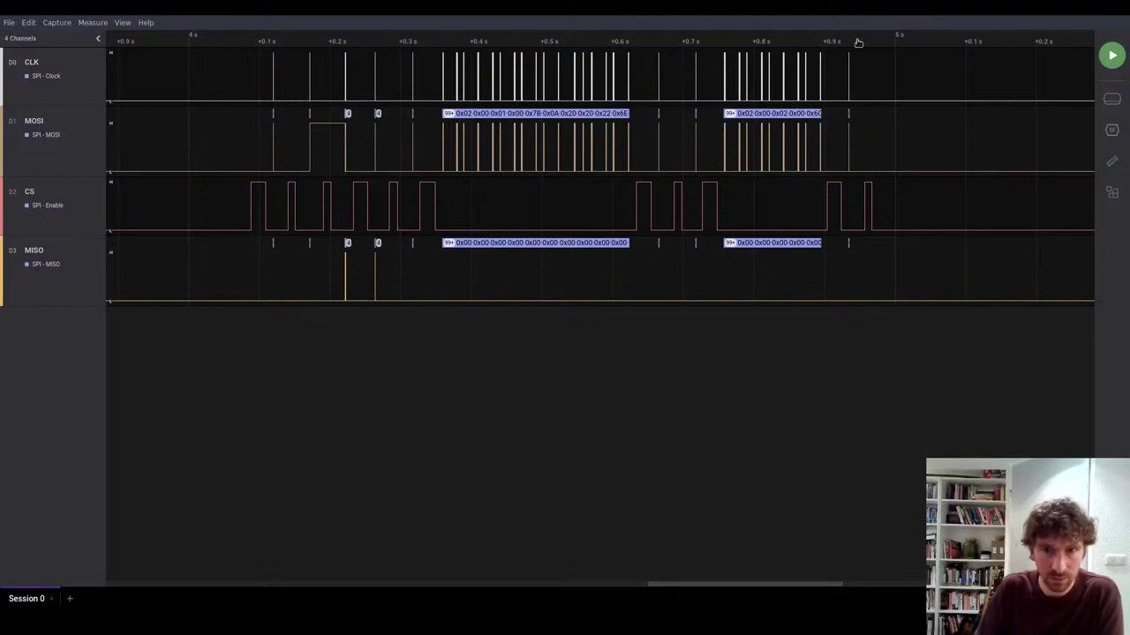
Switch to Logic, examine the 16-byte bursts of the first long write transaction, and measure the MOSI gaps between them
scroll(552, 132, up, 10)
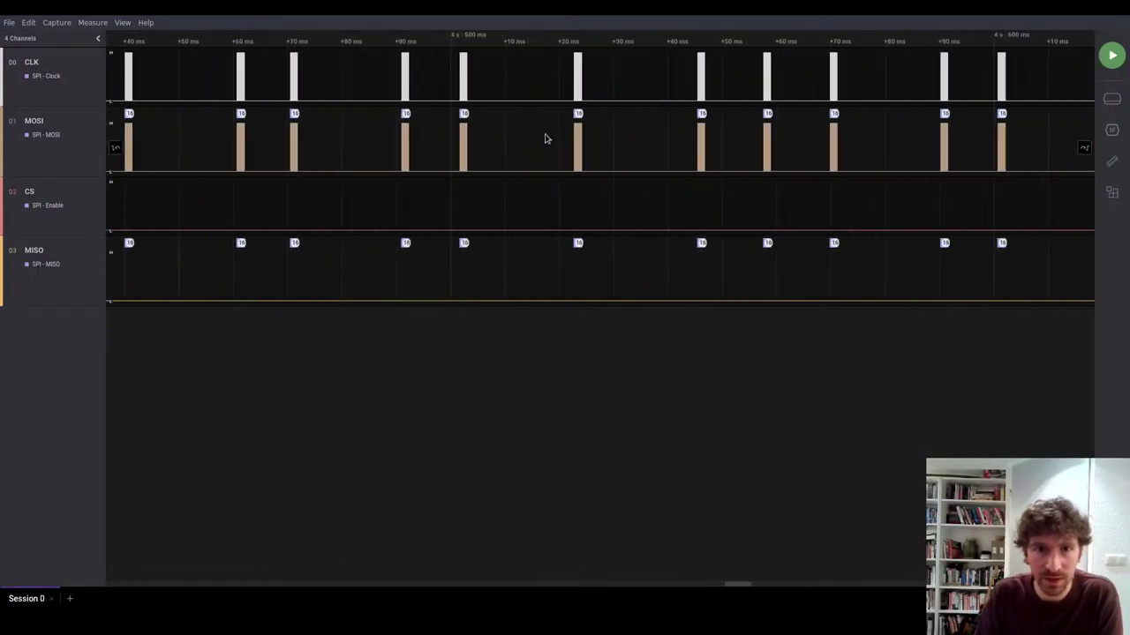
scroll(411, 144, up, 3)
scroll(415, 141, up, 8)
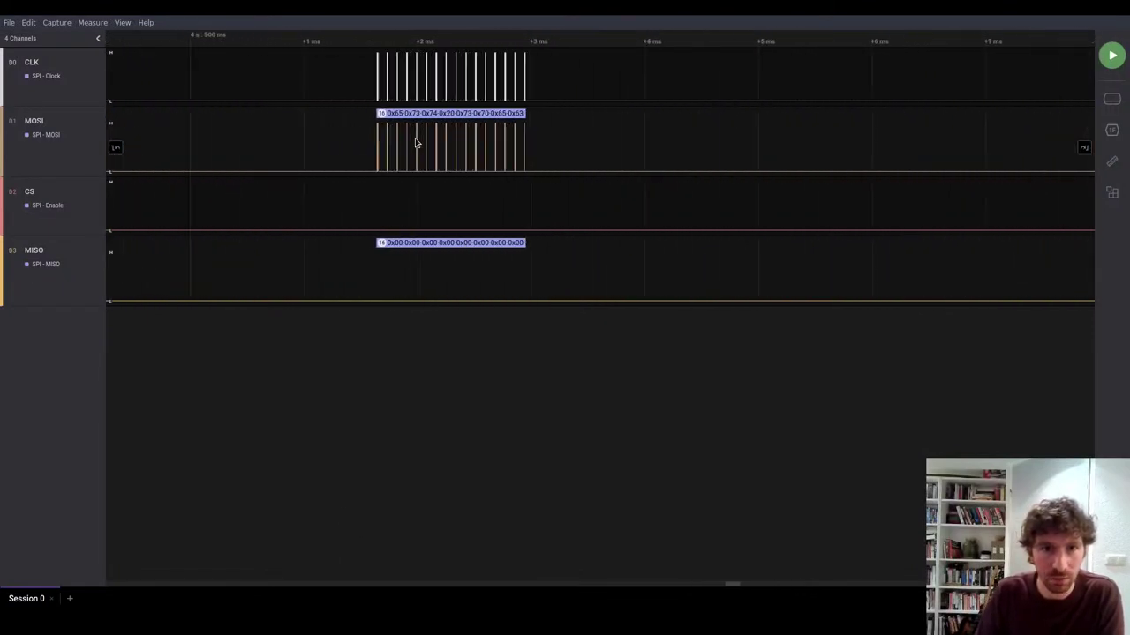
scroll(416, 141, down, 10)
scroll(416, 138, down, 3)
mouse_move(450, 134)
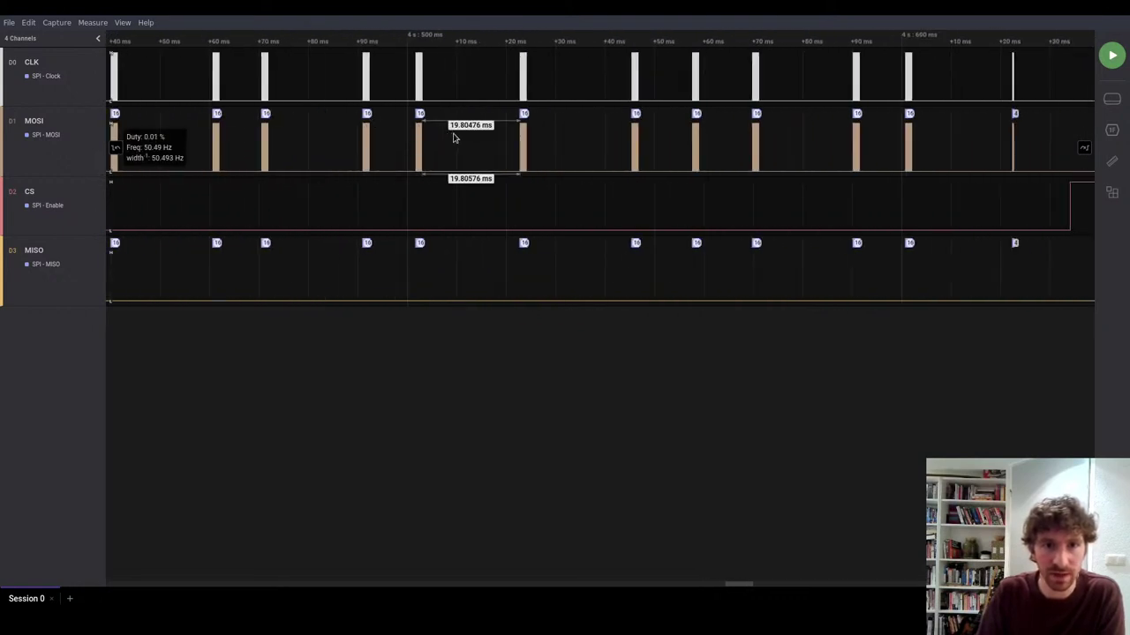
scroll(454, 139, down, 3)
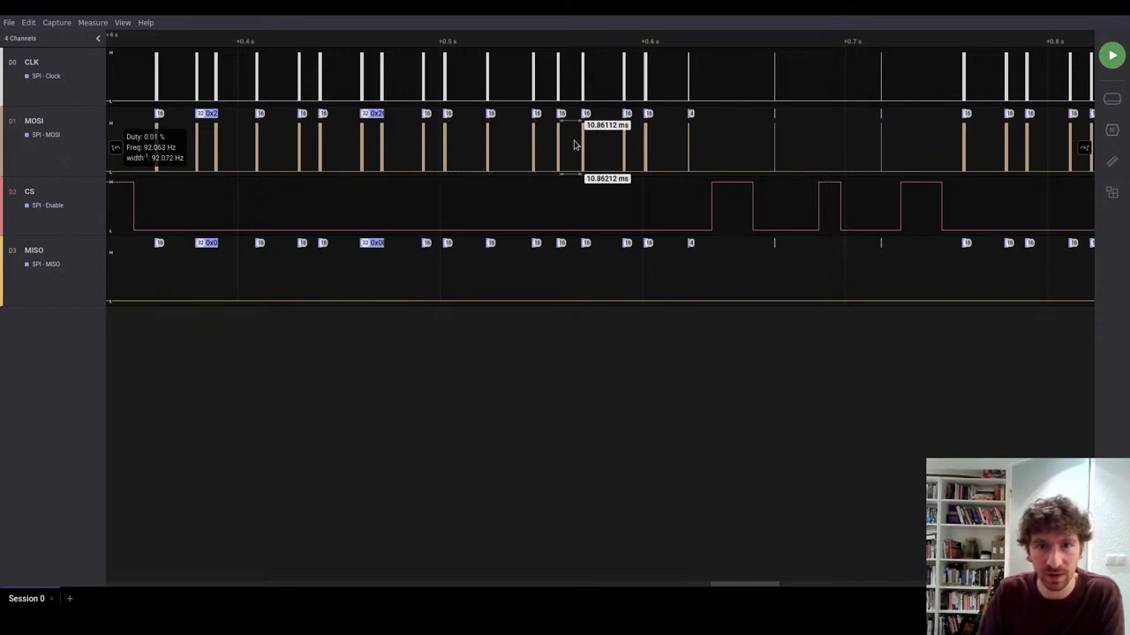
scroll(535, 143, down, 4)
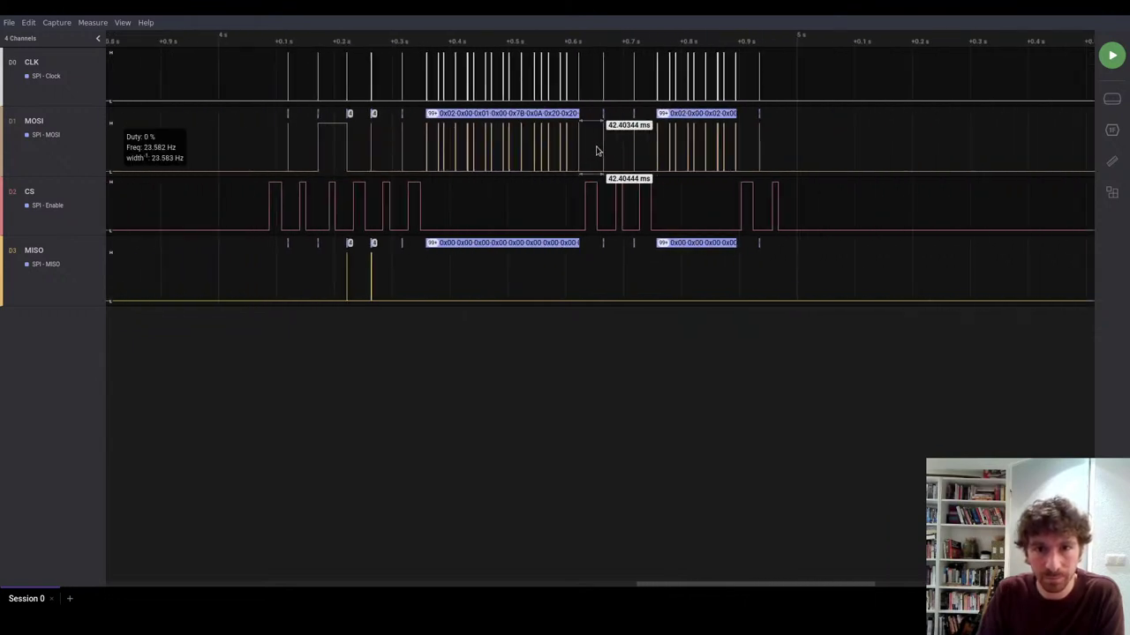
Inspect the decoded byte of the first single-byte transaction after the first long write
scroll(601, 151, up, 6)
scroll(645, 135, up, 10)
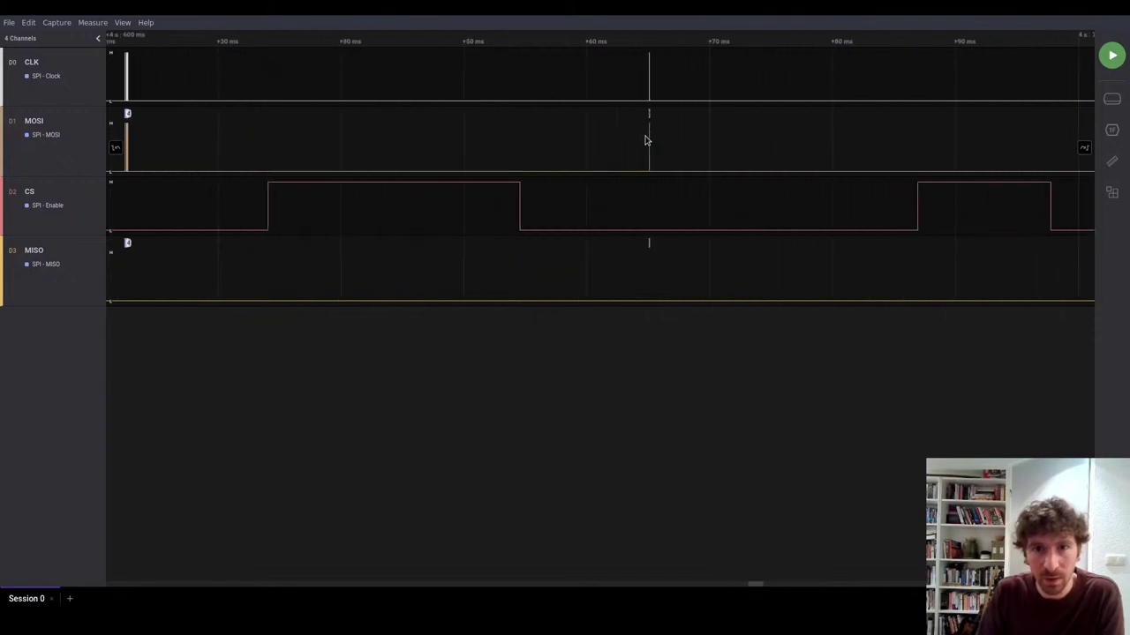
scroll(644, 143, up, 10)
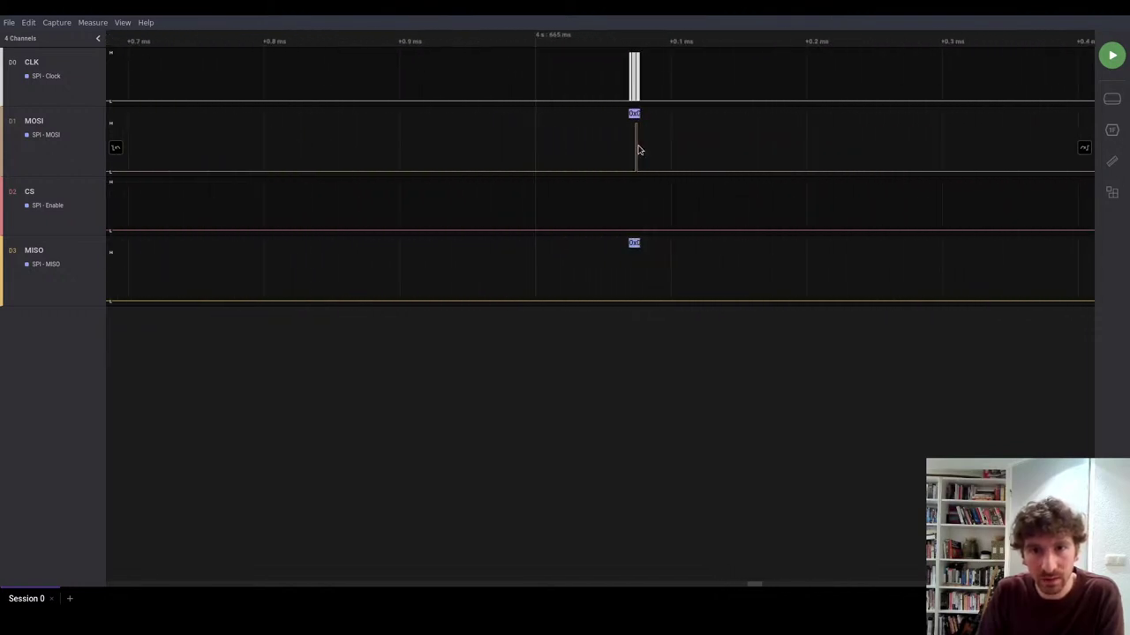
scroll(615, 139, down, 8)
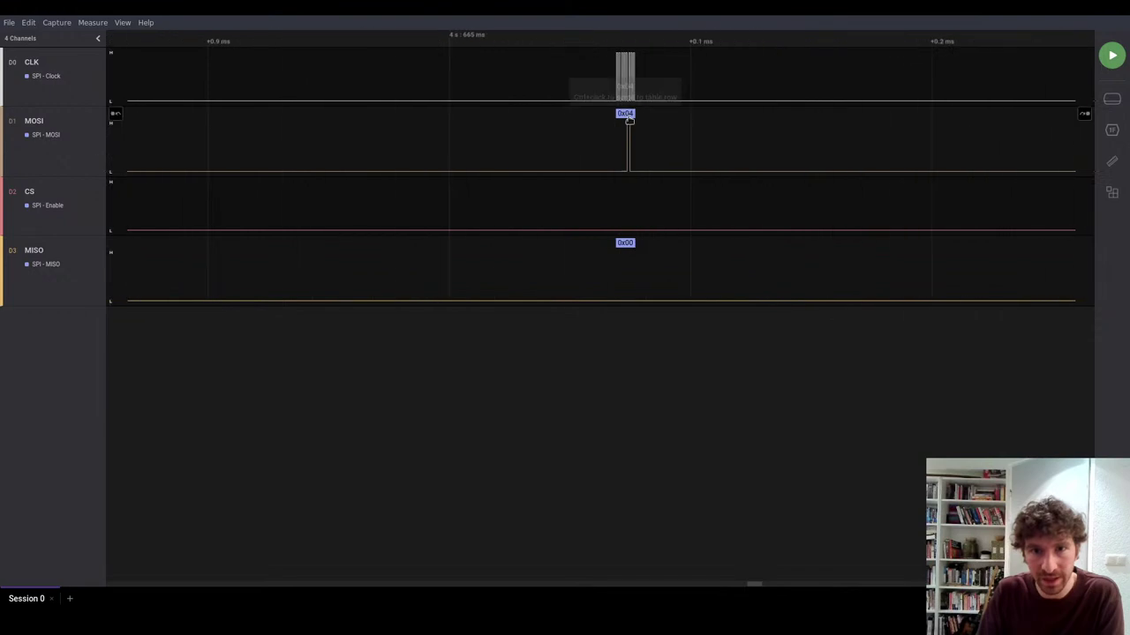
scroll(624, 128, down, 6)
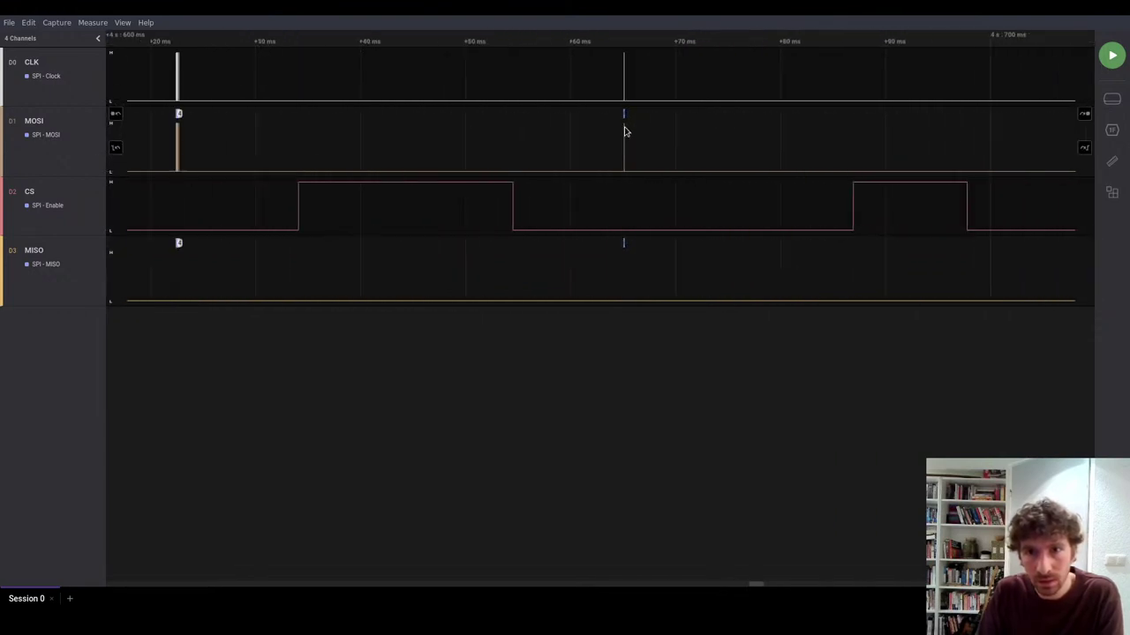
Inspect the second single-byte transaction between the two long writes and measure its gap to the following burst
scroll(671, 144, right, 3)
scroll(367, 140, up, 2)
scroll(459, 136, up, 10)
scroll(466, 143, up, 8)
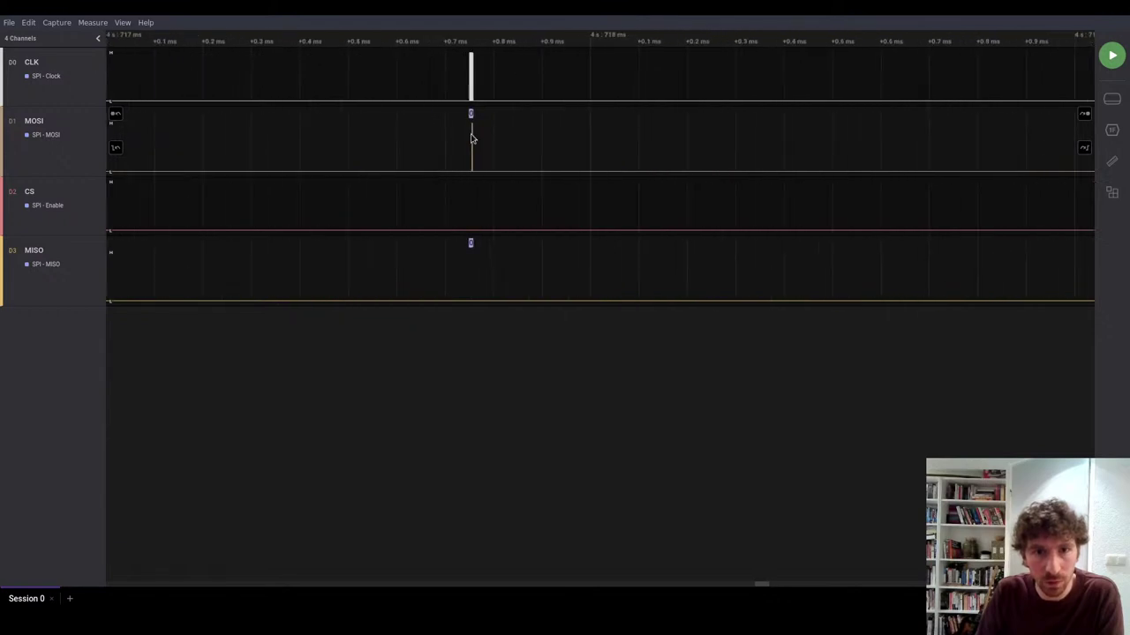
scroll(470, 136, down, 10)
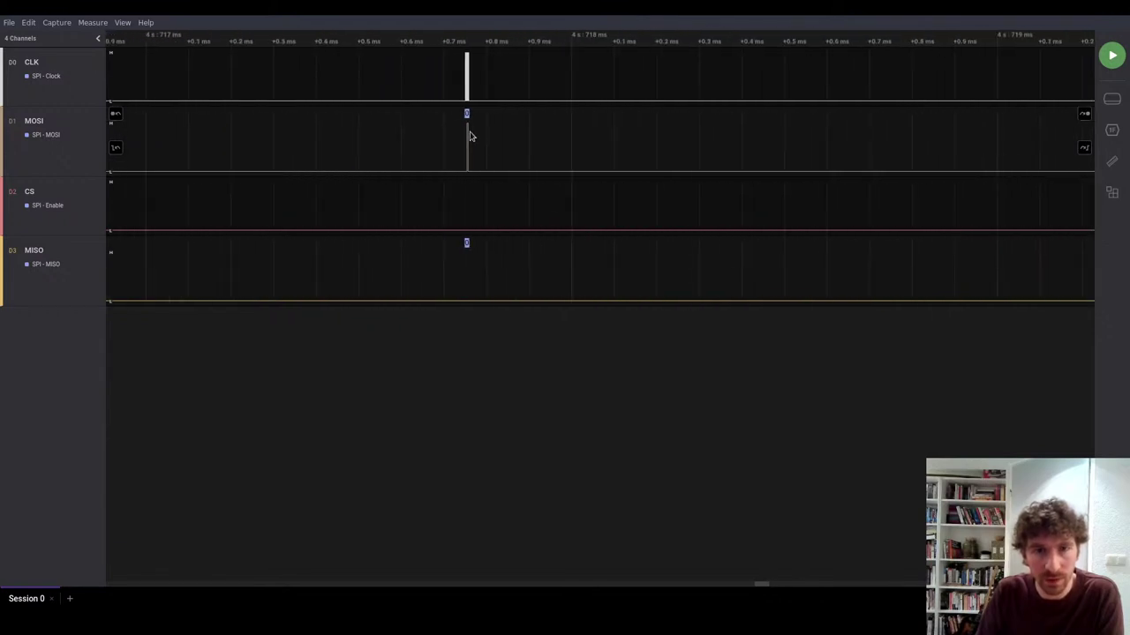
scroll(471, 136, down, 1)
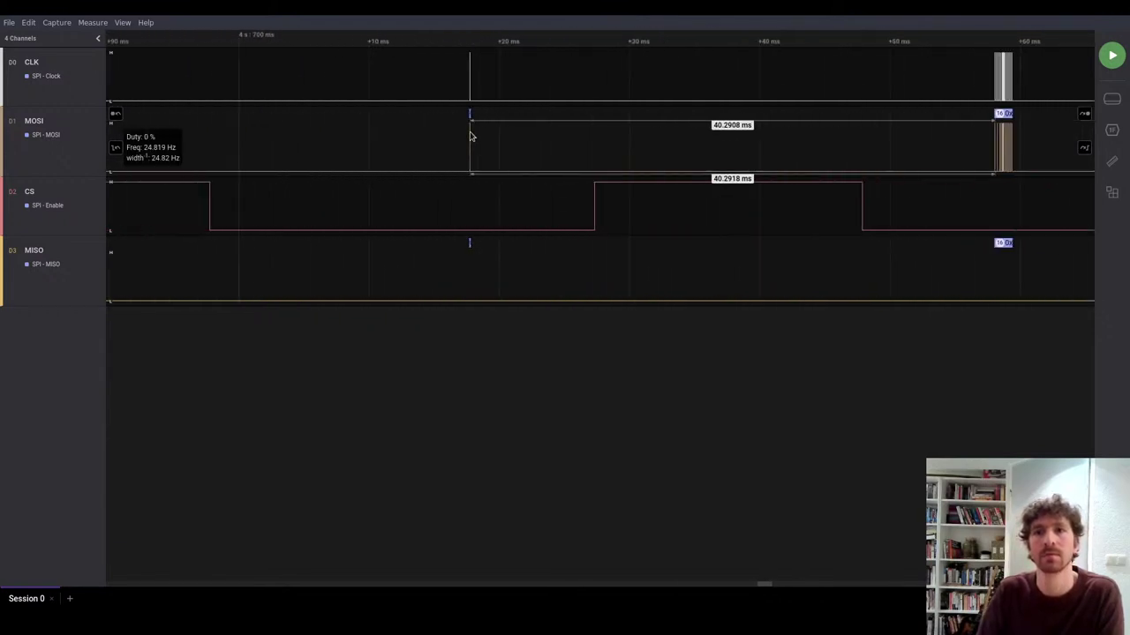
scroll(470, 136, down, 3)
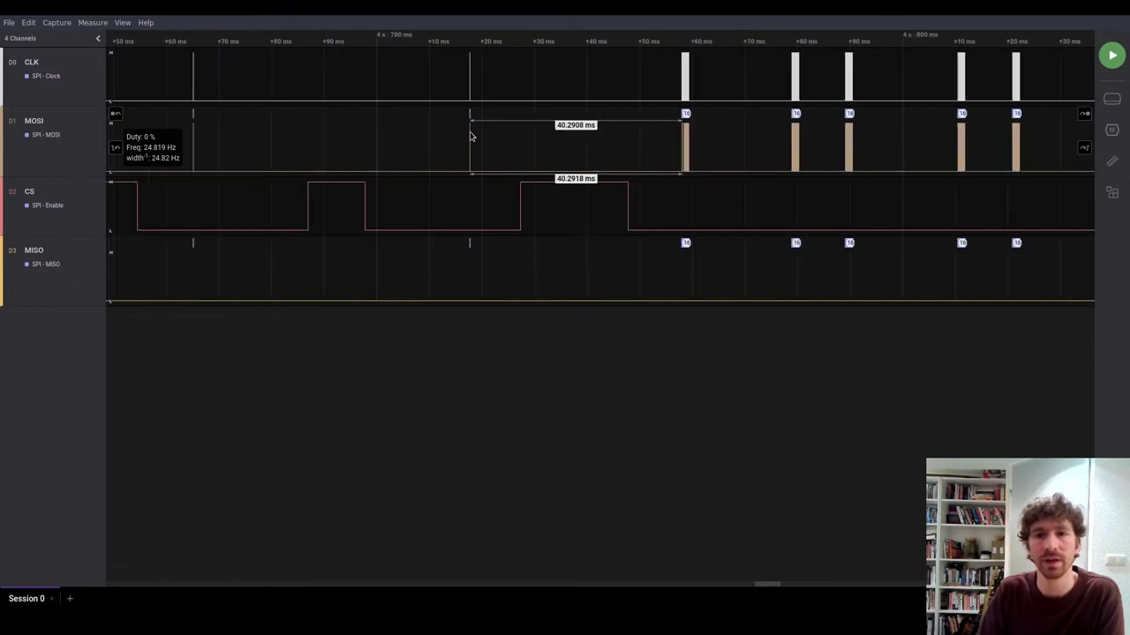
Examine the first 16-byte burst of the second long write transaction and inspect its first decoded MOSI byte
scroll(469, 137, down, 5)
scroll(569, 139, down, 2)
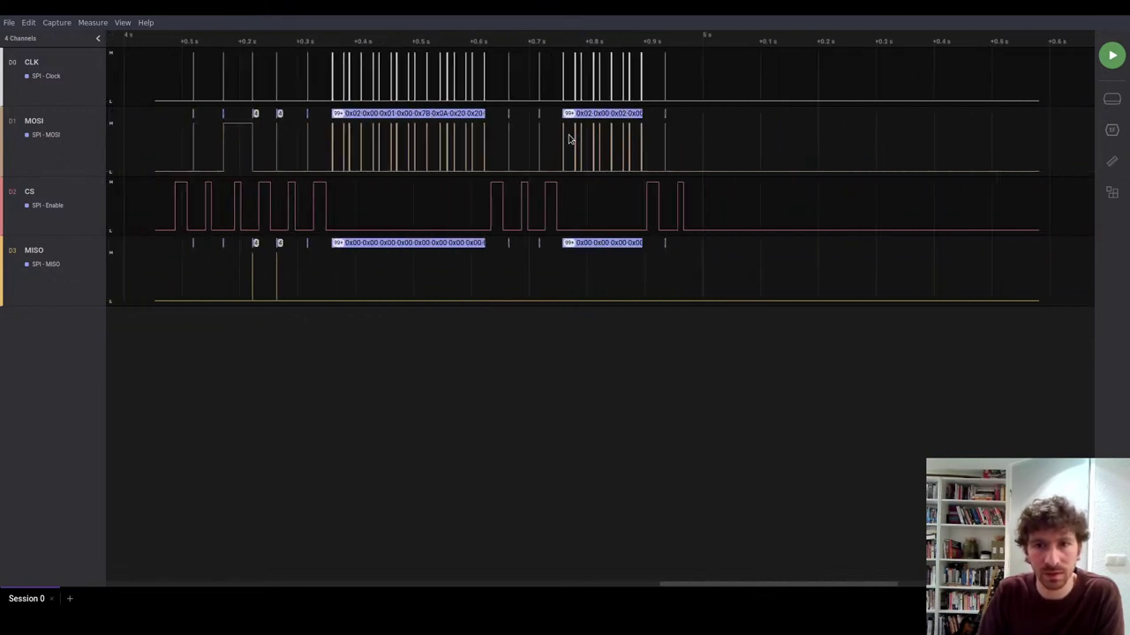
scroll(569, 140, up, 8)
scroll(540, 150, up, 15)
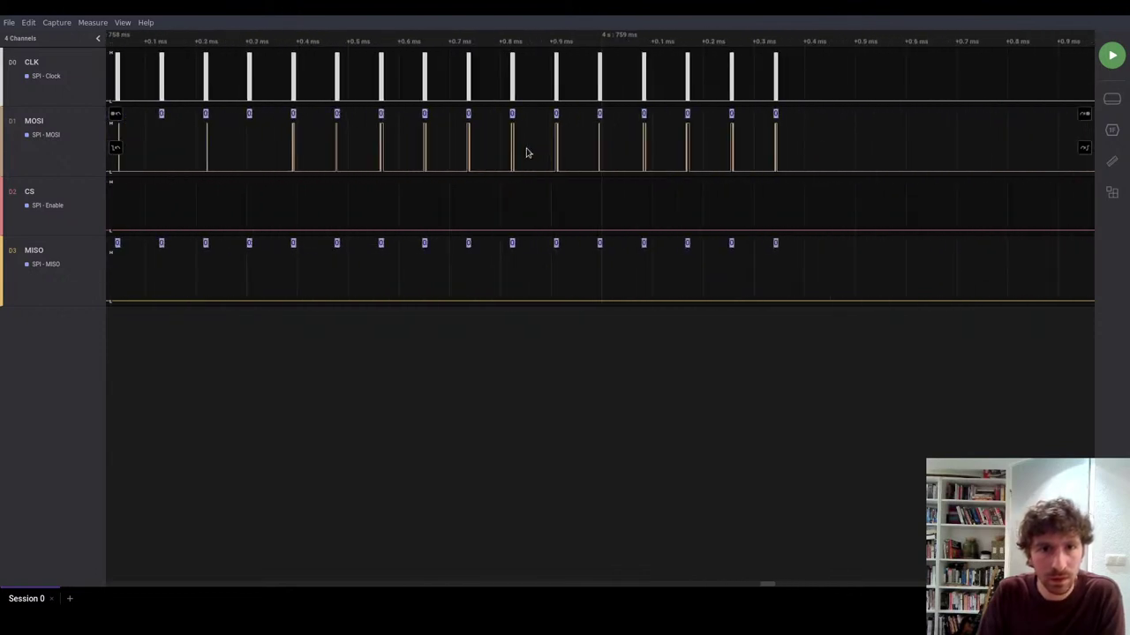
drag(308, 149, 598, 163)
scroll(444, 104, up, 12)
mouse_move(250, 87)
scroll(254, 89, down, 12)
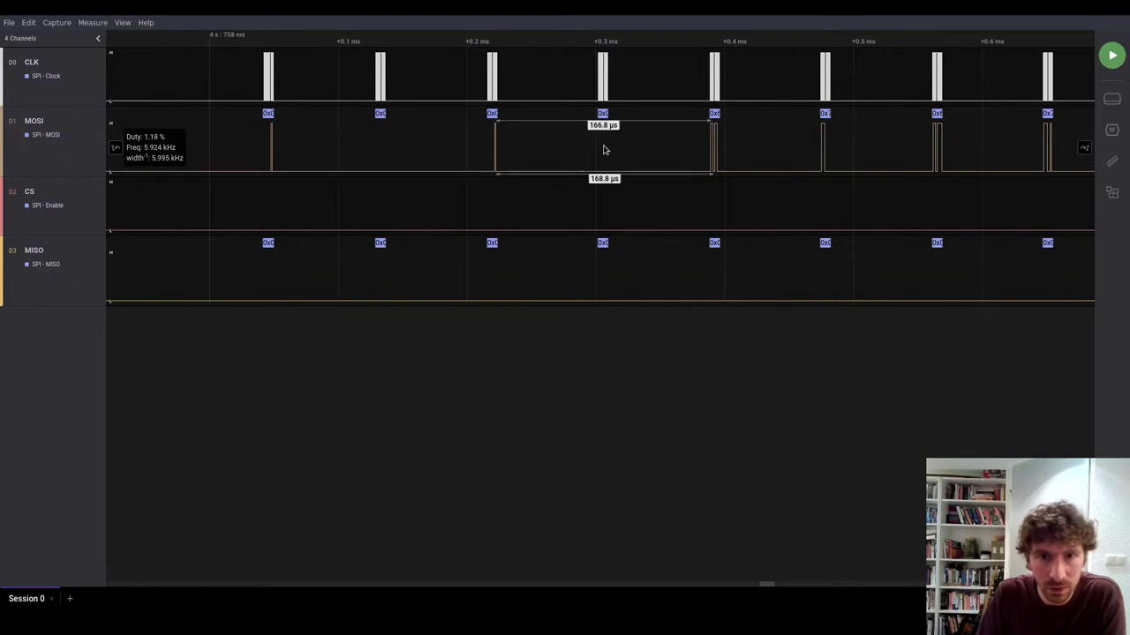
scroll(604, 146, down, 6)
scroll(601, 152, up, 8)
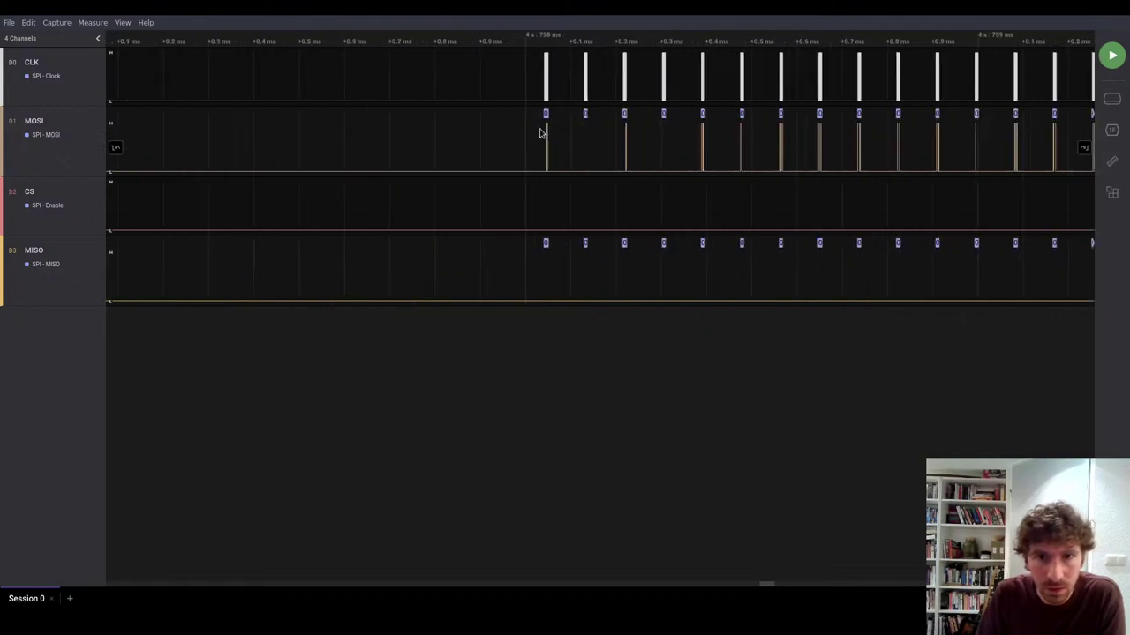
scroll(574, 151, up, 8)
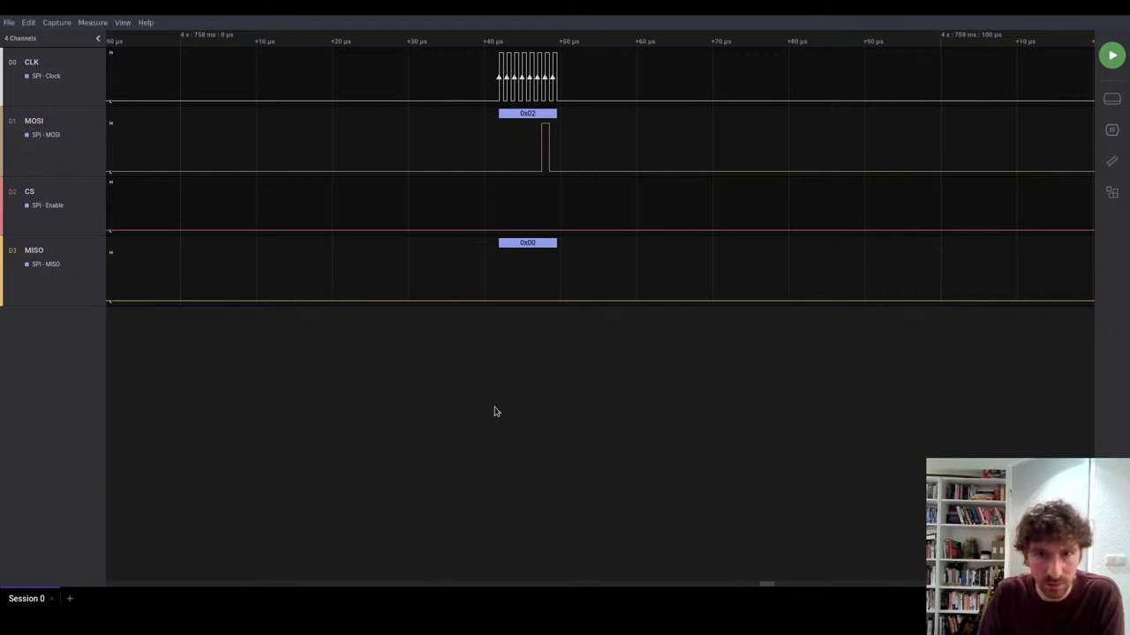
Inspect the decoded byte of the last single-byte transaction following the second long write
scroll(609, 150, down, 2)
scroll(670, 150, down, 8)
drag(888, 182, 531, 186)
scroll(557, 148, down, 10)
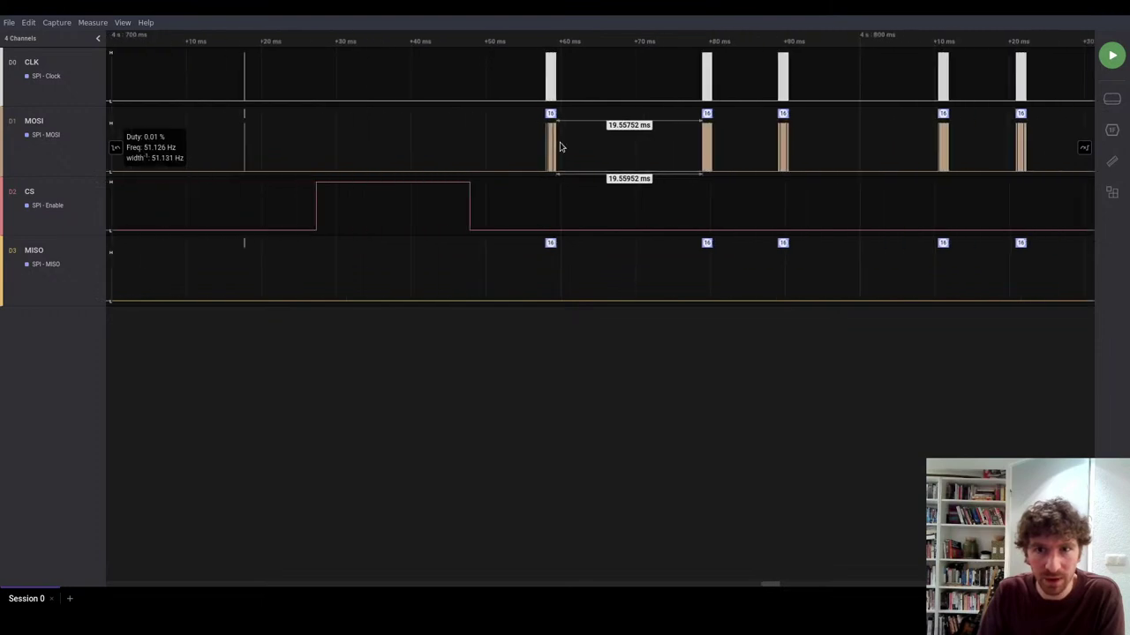
scroll(755, 130, down, 8)
drag(926, 138, 595, 150)
scroll(596, 150, up, 12)
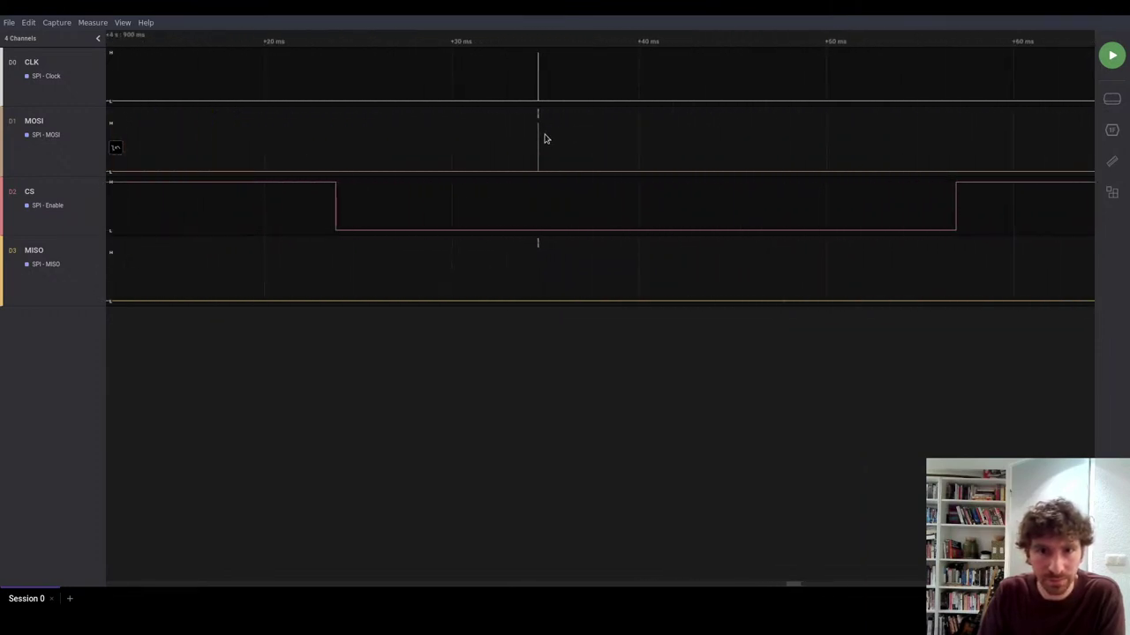
scroll(534, 141, up, 12)
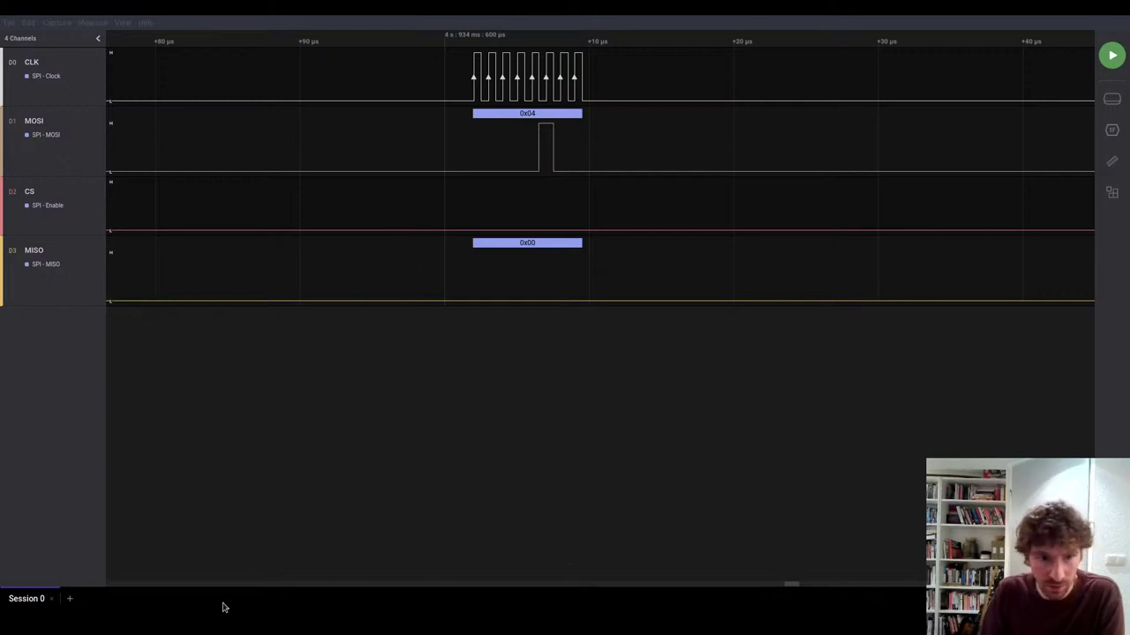
Review the complete SPI capture, examining the two long writes and the CS activity around the end of the traffic
scroll(570, 144, down, 5)
scroll(568, 139, down, 8)
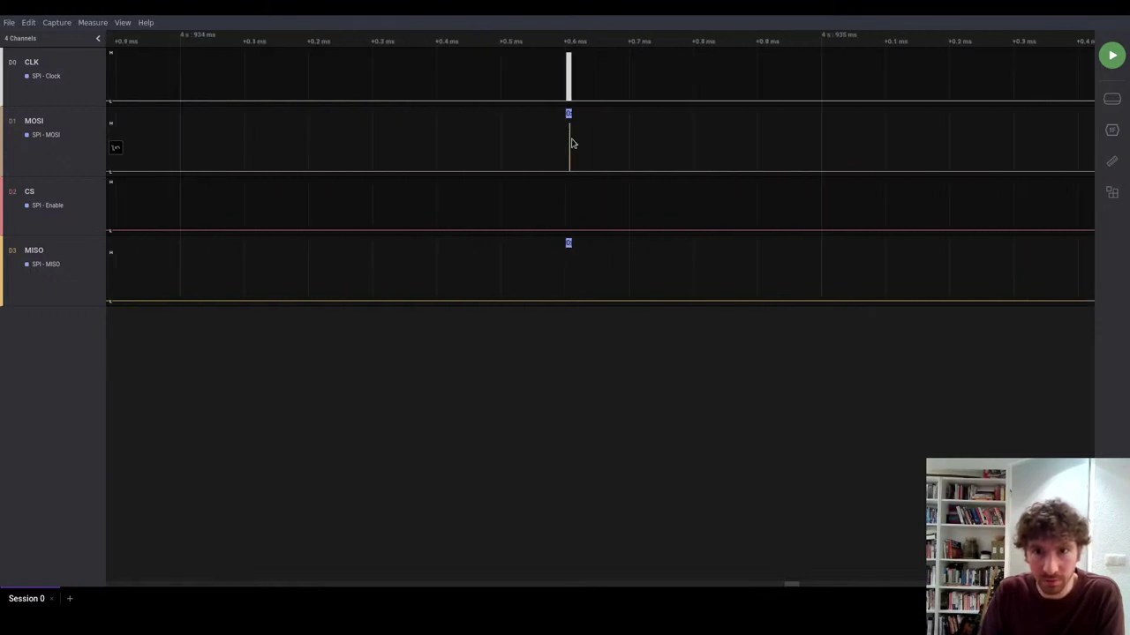
scroll(572, 140, down, 8)
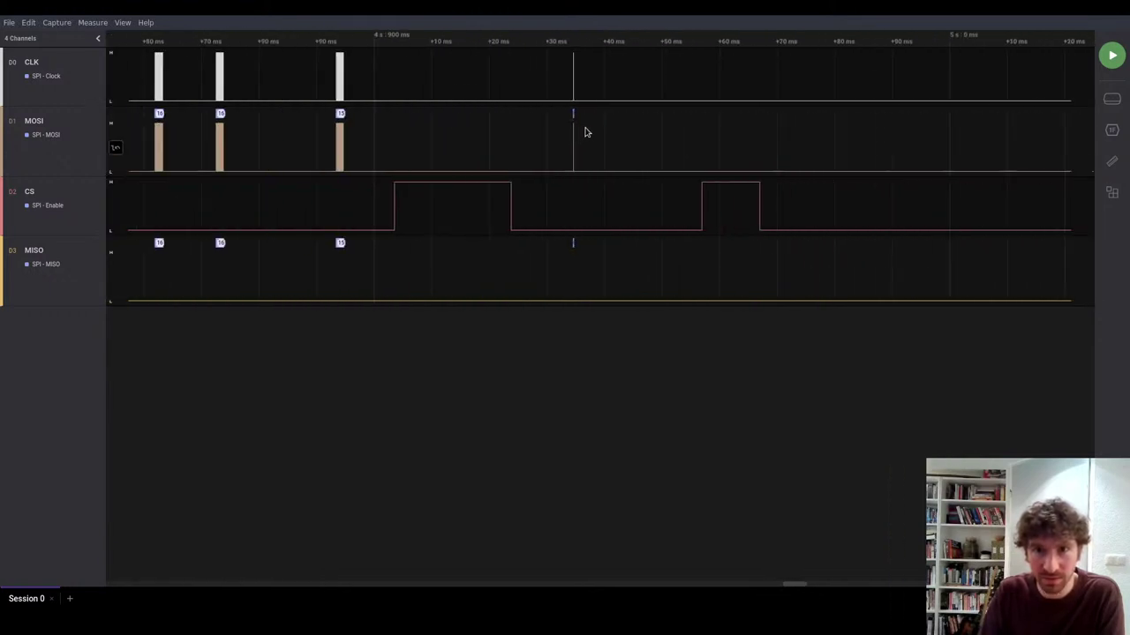
scroll(717, 168, down, 10)
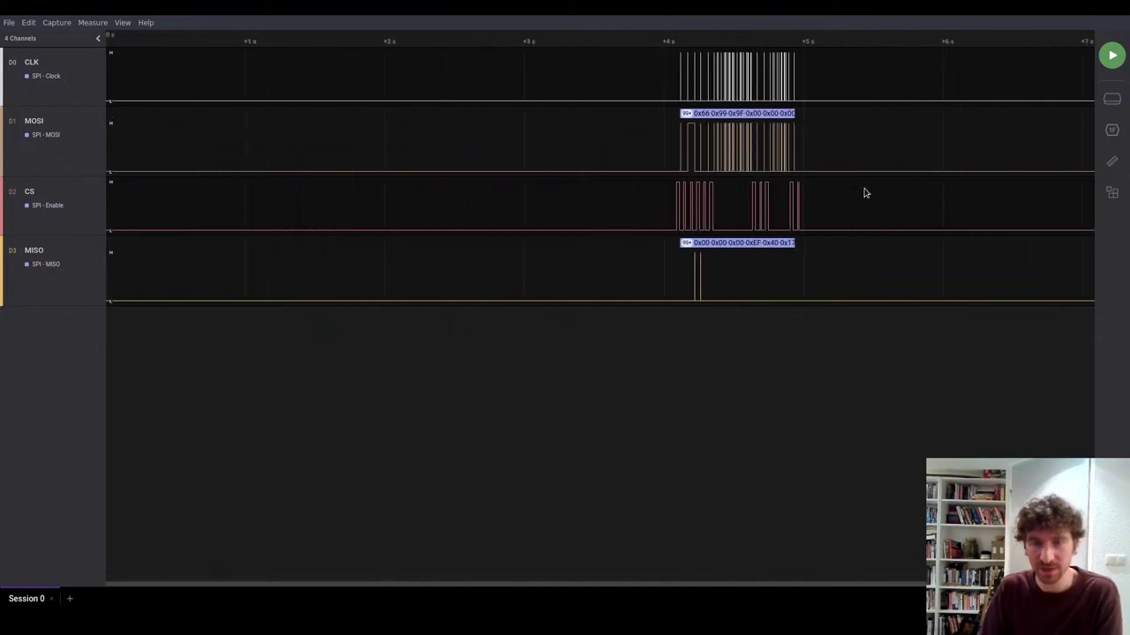
scroll(854, 186, up, 6)
scroll(852, 188, down, 3)
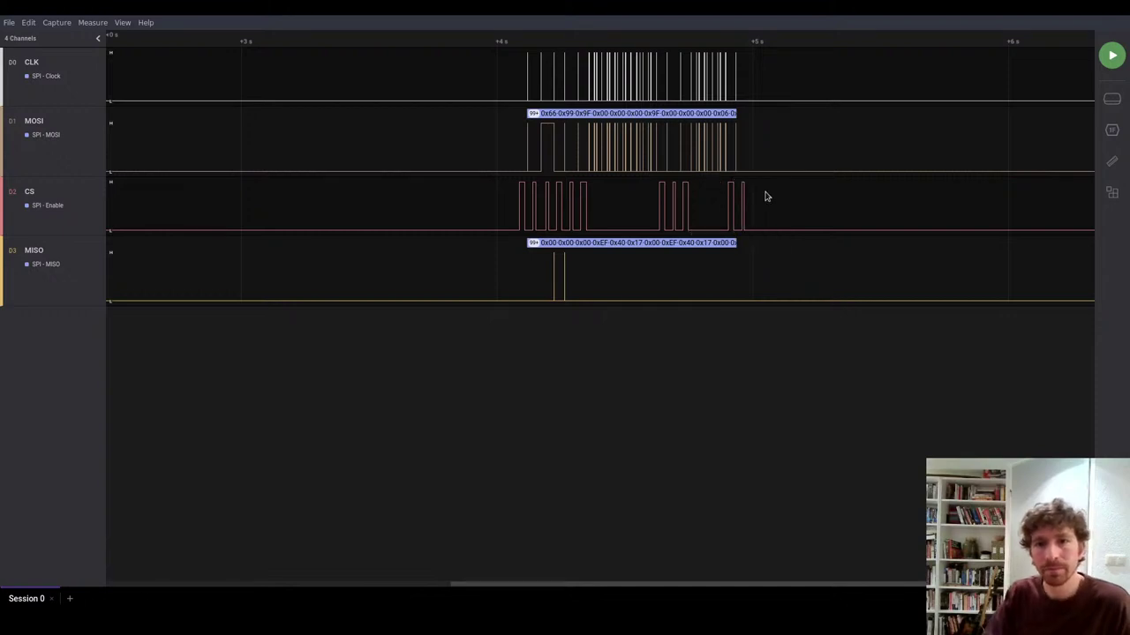
scroll(755, 194, up, 10)
scroll(660, 203, down, 10)
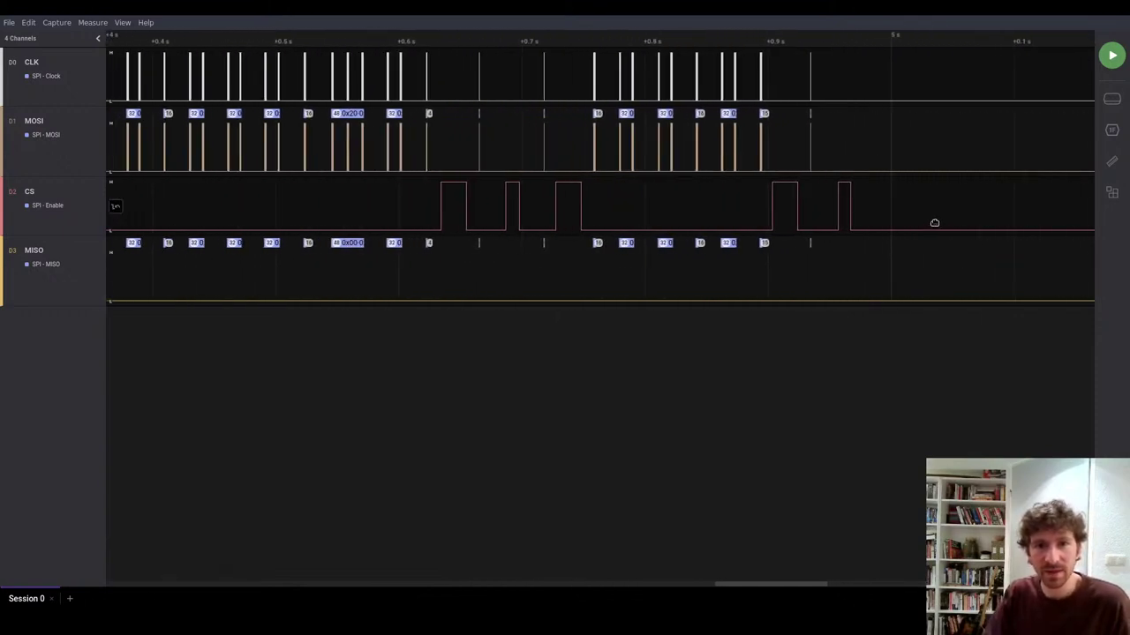